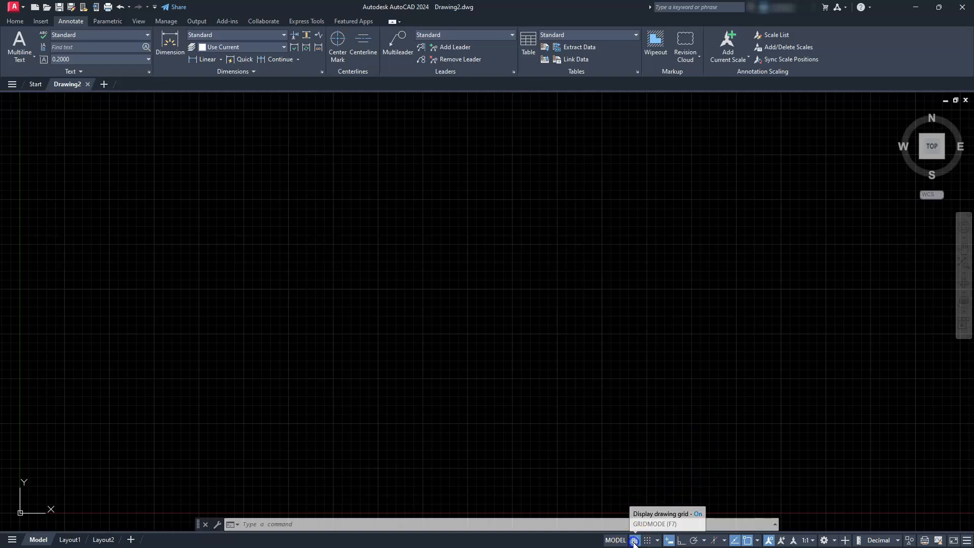
- Turn the drawing grid off and ortho mode on, and check which object snap modes are active
left_click(634, 540)
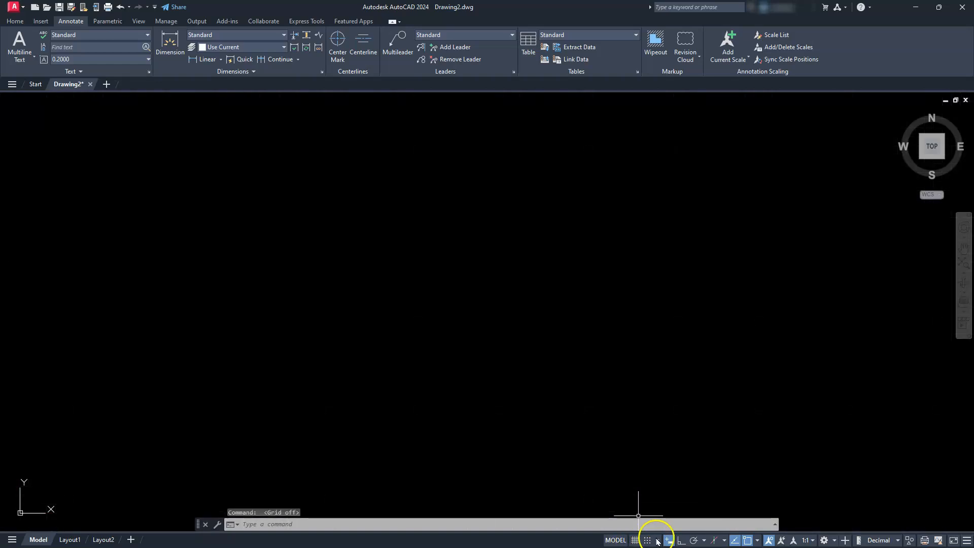
left_click(680, 541)
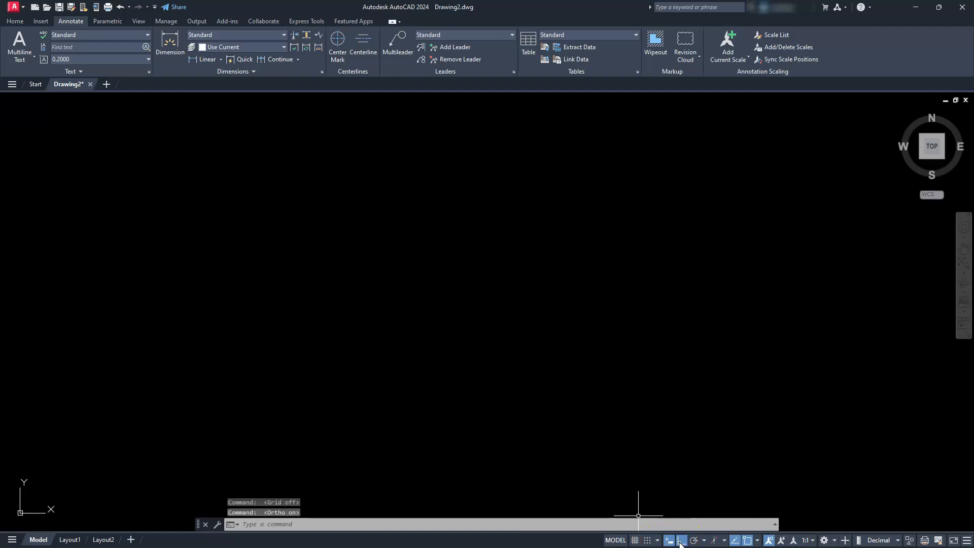
left_click(757, 542)
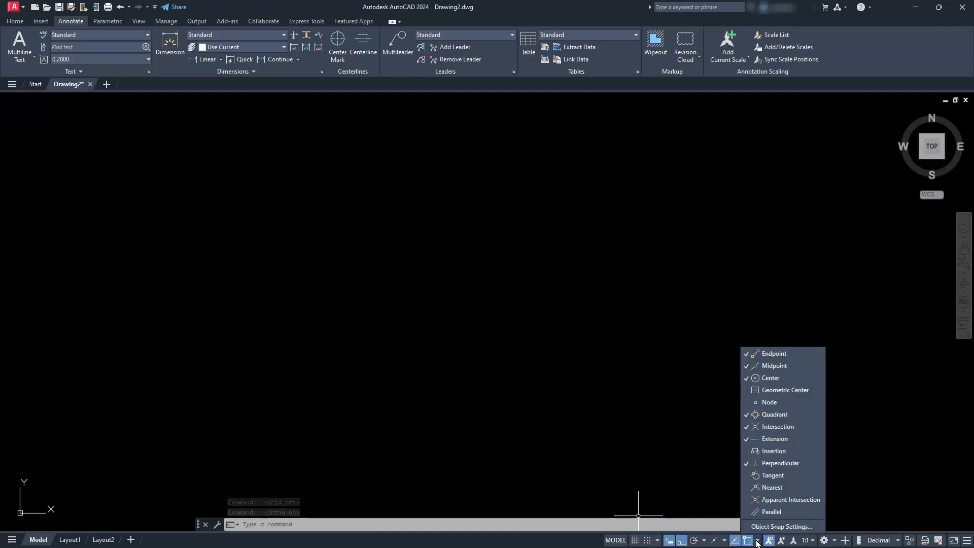
left_click(419, 330)
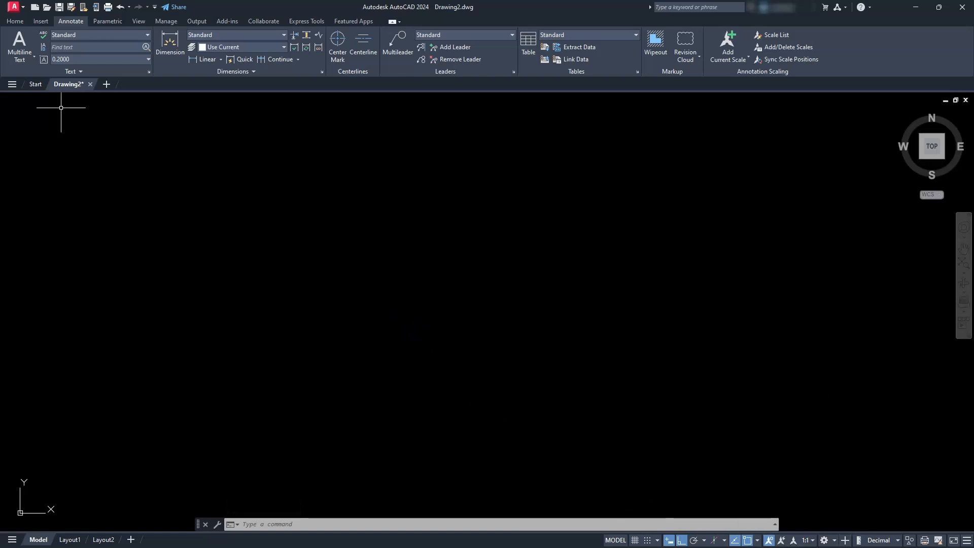
- Begin the profile with the Line command, drawing a 40-unit segment to the left and a 30-unit segment straight down
left_click(18, 21)
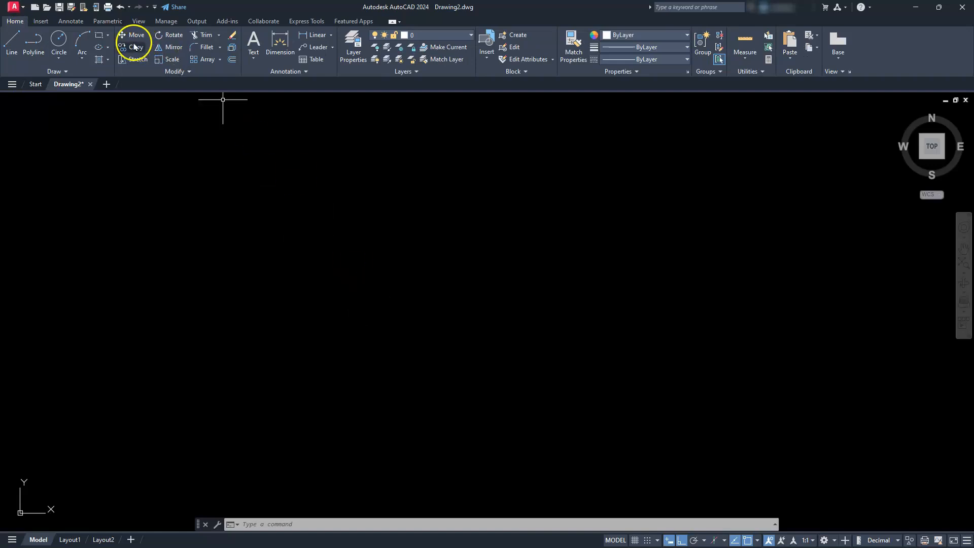
left_click(11, 41)
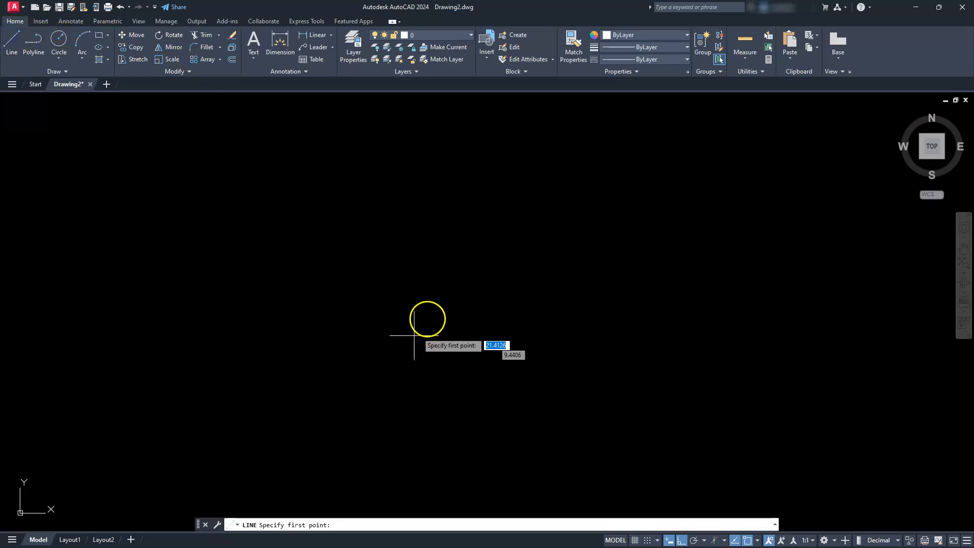
left_click(464, 271)
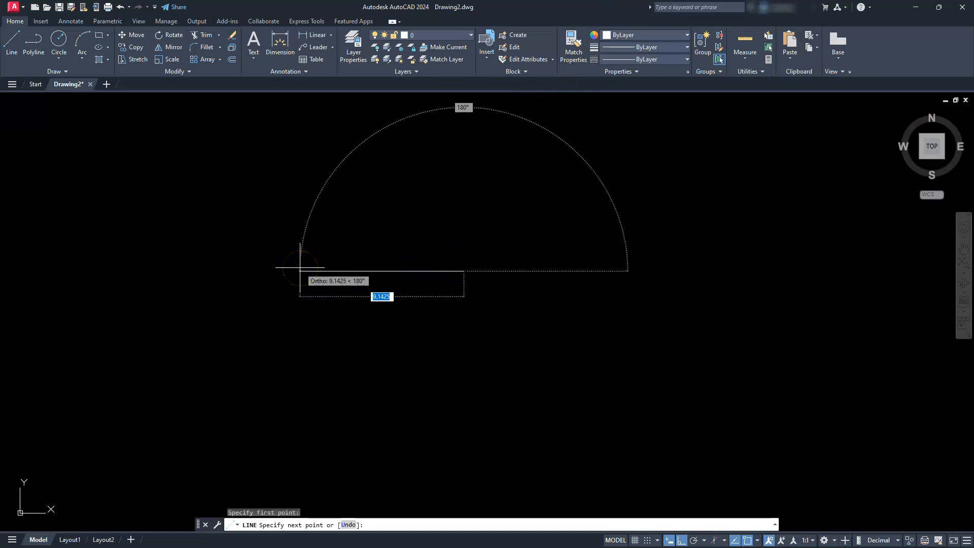
type("40")
key("Return")
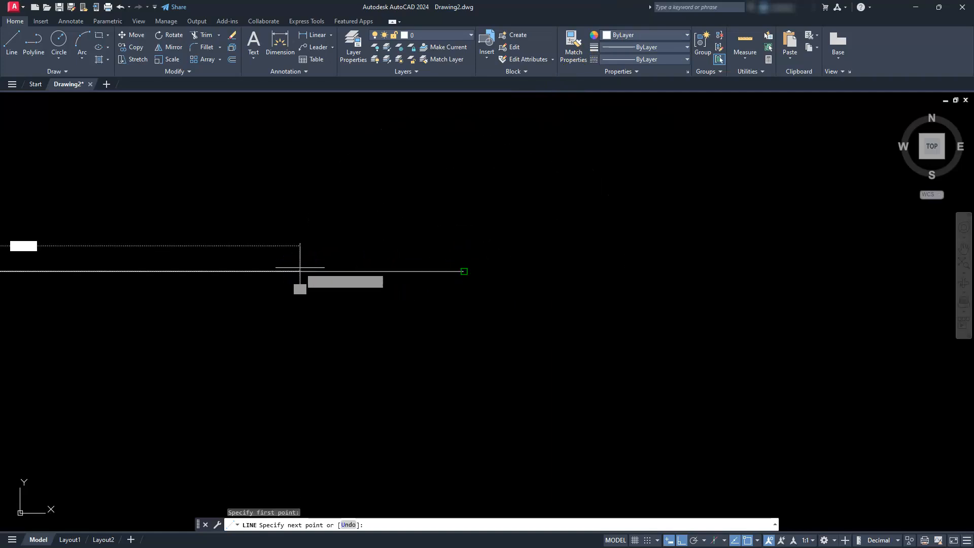
scroll(404, 225, "down", 4)
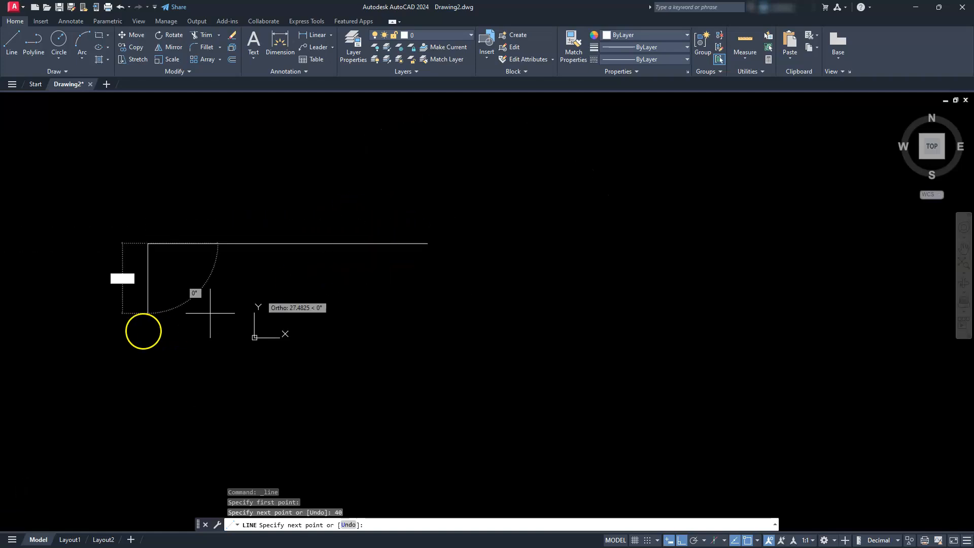
type("3")
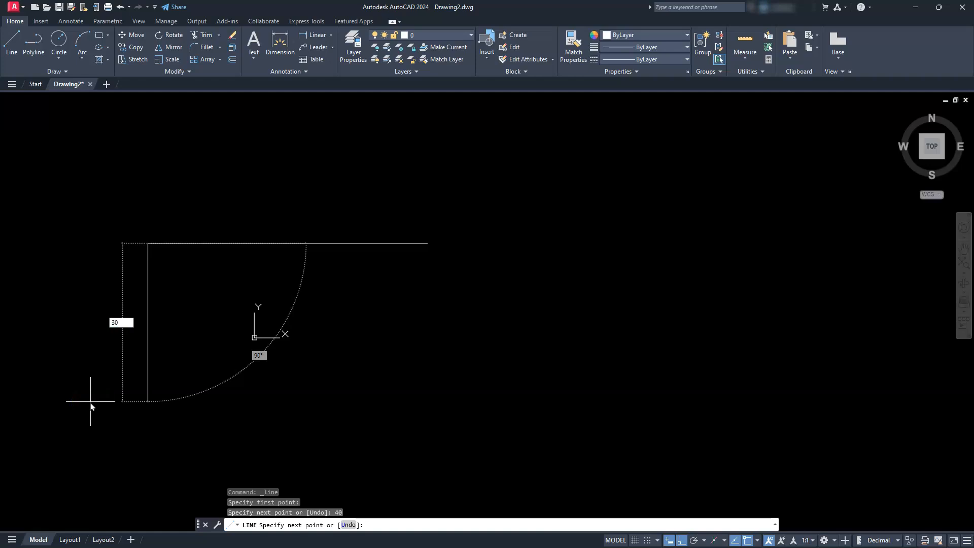
type("0")
key("Return")
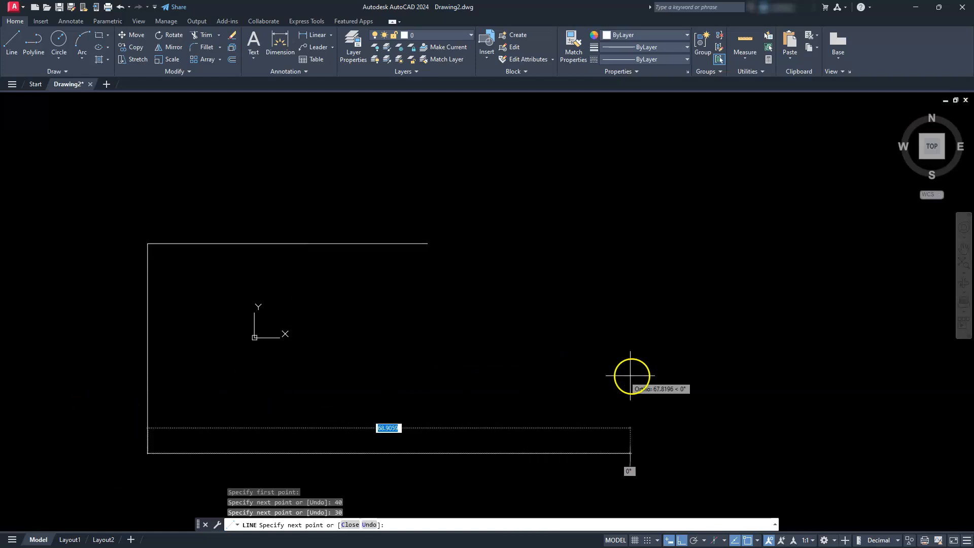
- Continue the profile with segments 100 units to the right, 30 units up and 40 units back to the left
type("1")
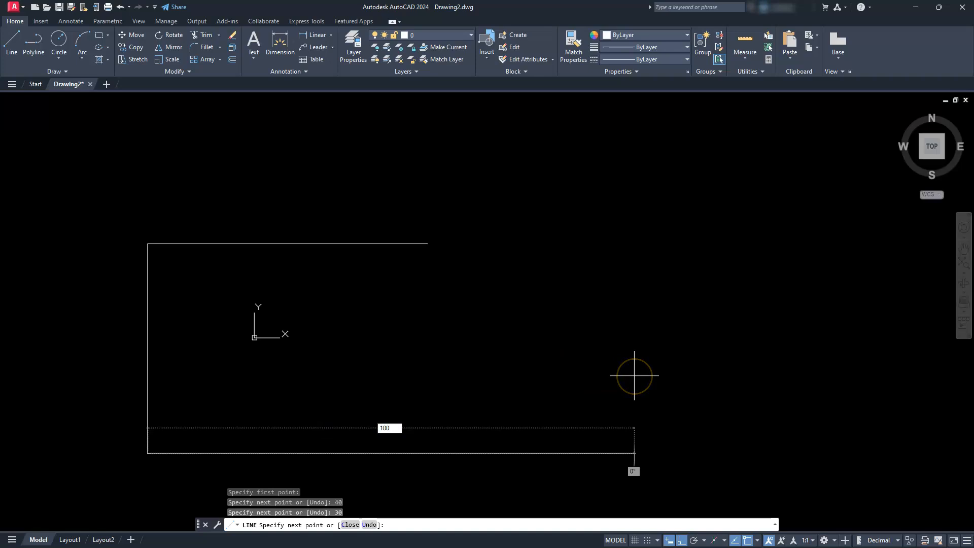
type("00")
key("Return")
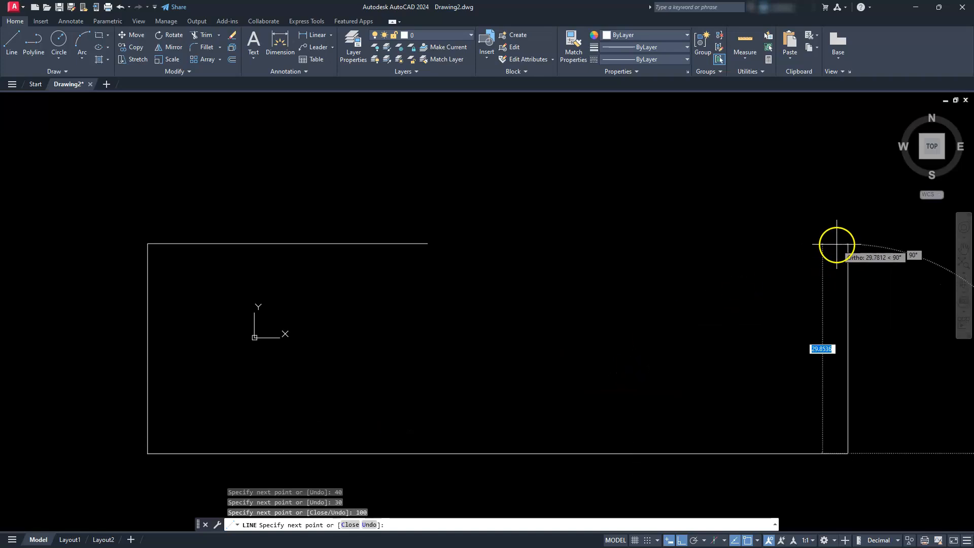
type("30")
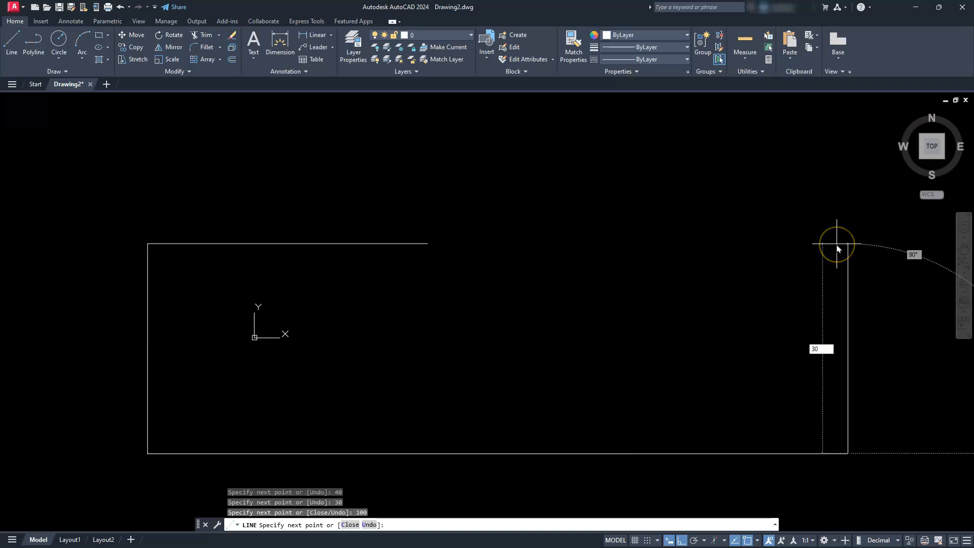
key("Return")
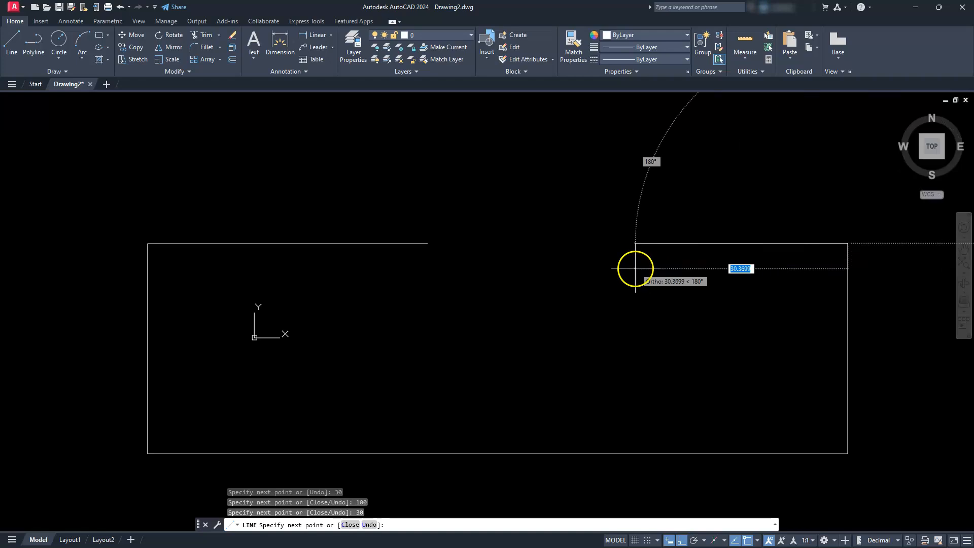
type("40")
key("Return")
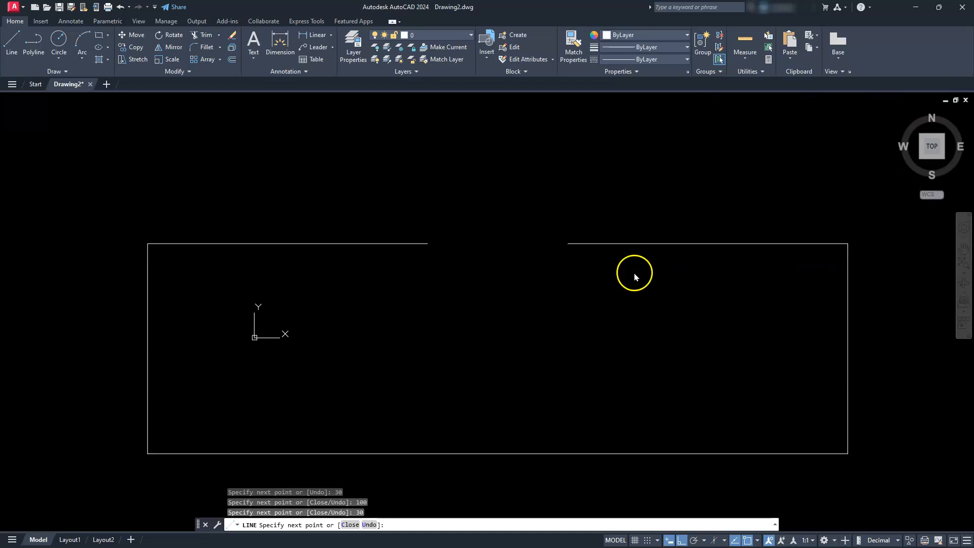
- Draw the notch 10 units down and 20 units to the left, and close the outline to its starting point
type("1")
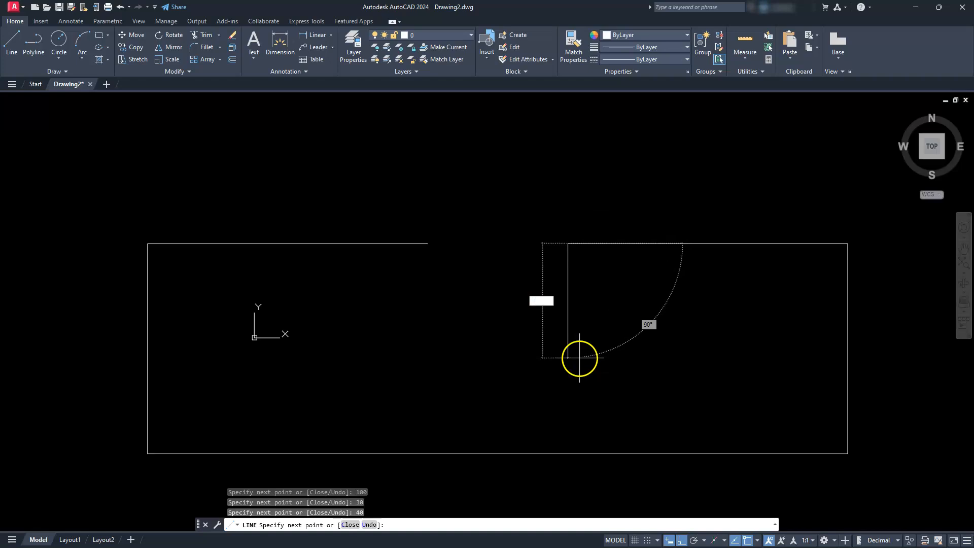
type("0")
key("Return")
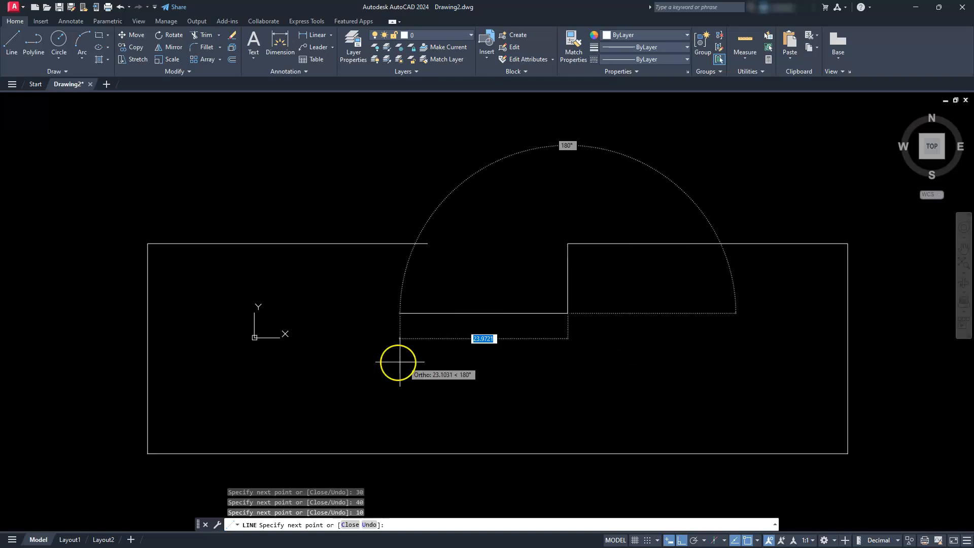
type("20")
key("Return")
type("c")
key("Return")
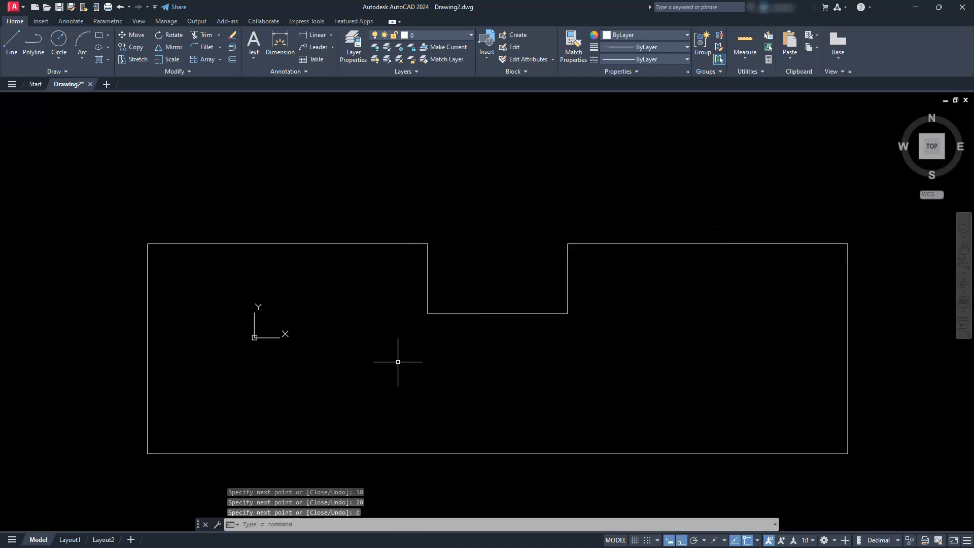
- Place vertical construction lines through the profile's two upper outer corners and the notch's two upper corners
scroll(403, 337, "down", 4)
mouse_move(403, 335)
middle_mouse_down()
mouse_move(443, 352)
mouse_move(567, 326)
mouse_move(569, 312)
middle_mouse_up()
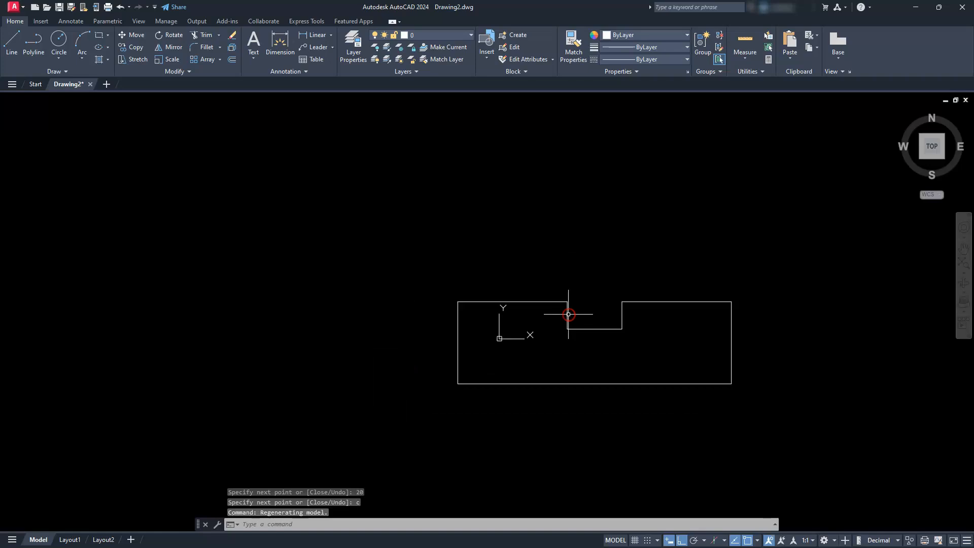
middle_click_drag(461, 378, 331, 428)
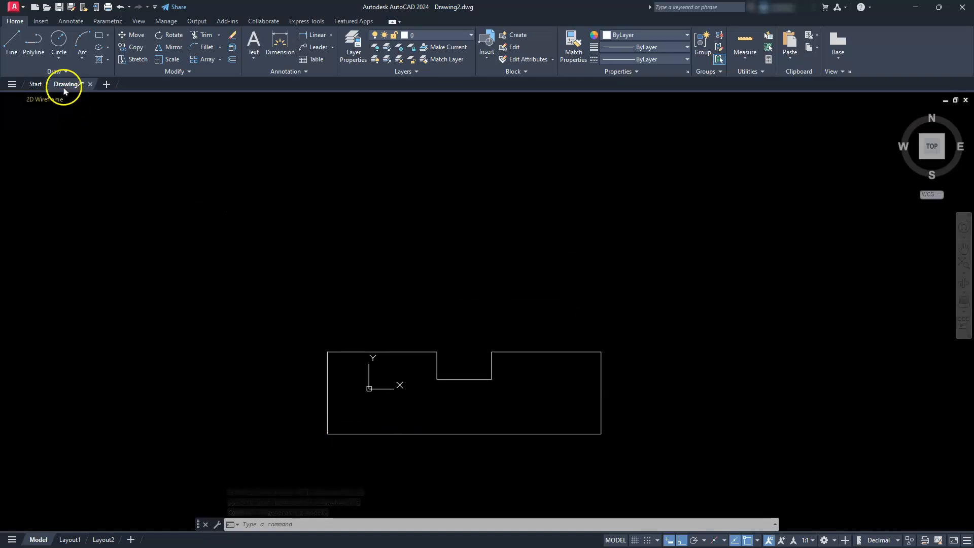
left_click(59, 72)
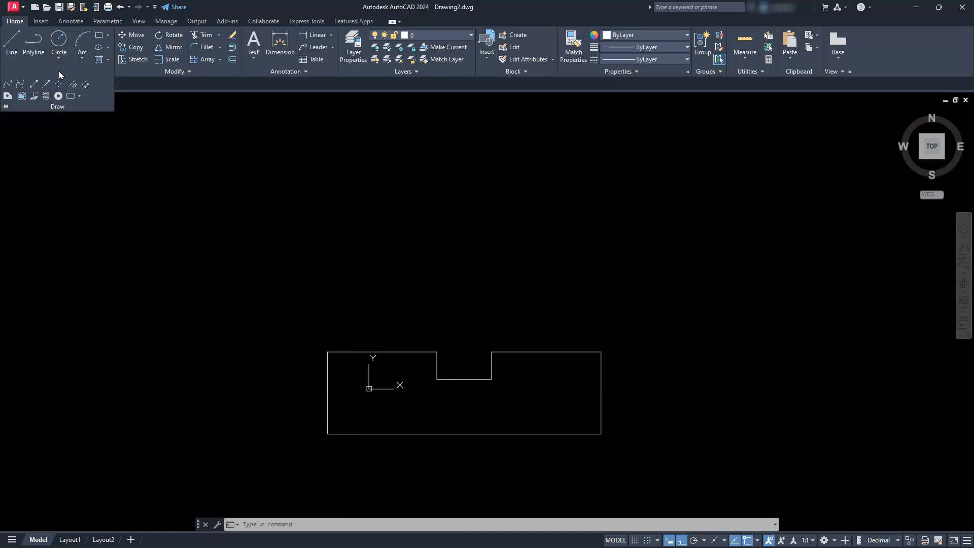
left_click(34, 85)
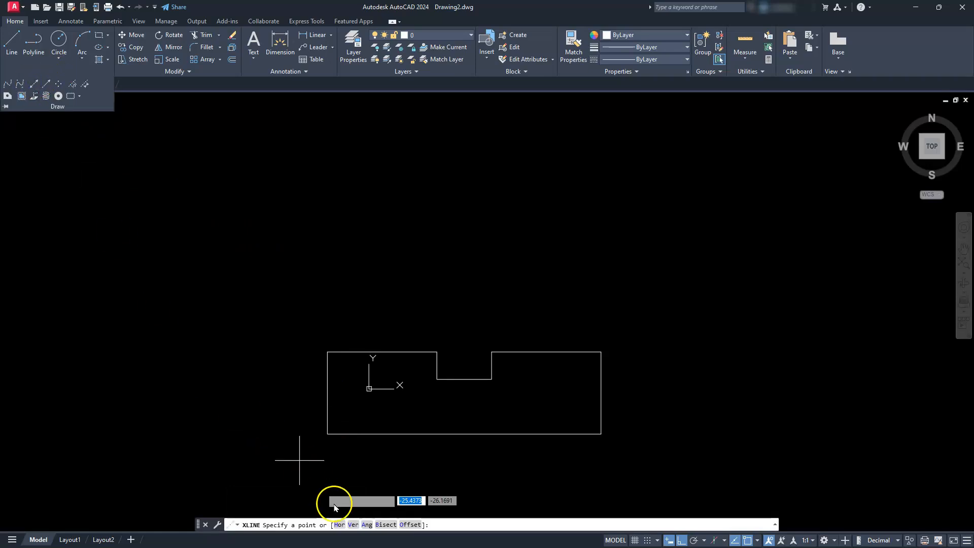
left_click(350, 524)
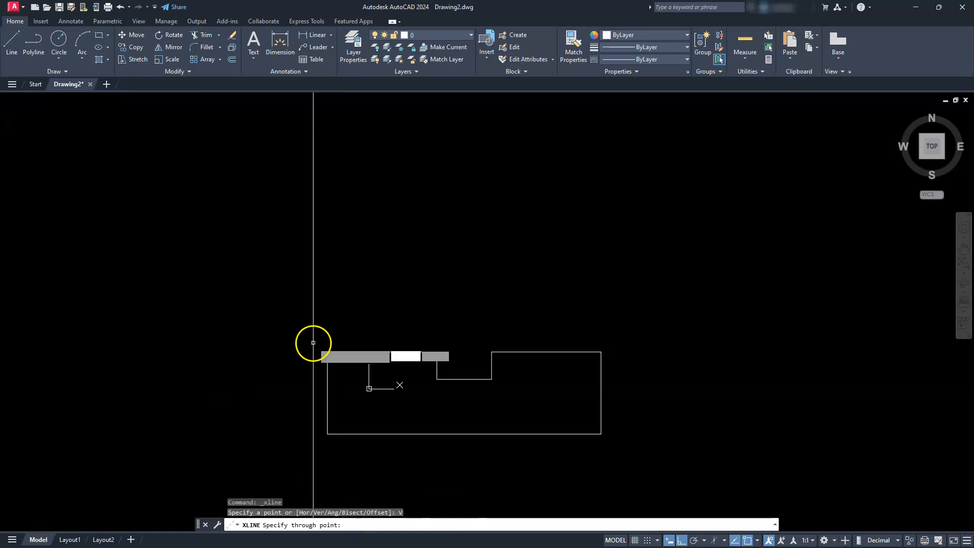
left_click(327, 352)
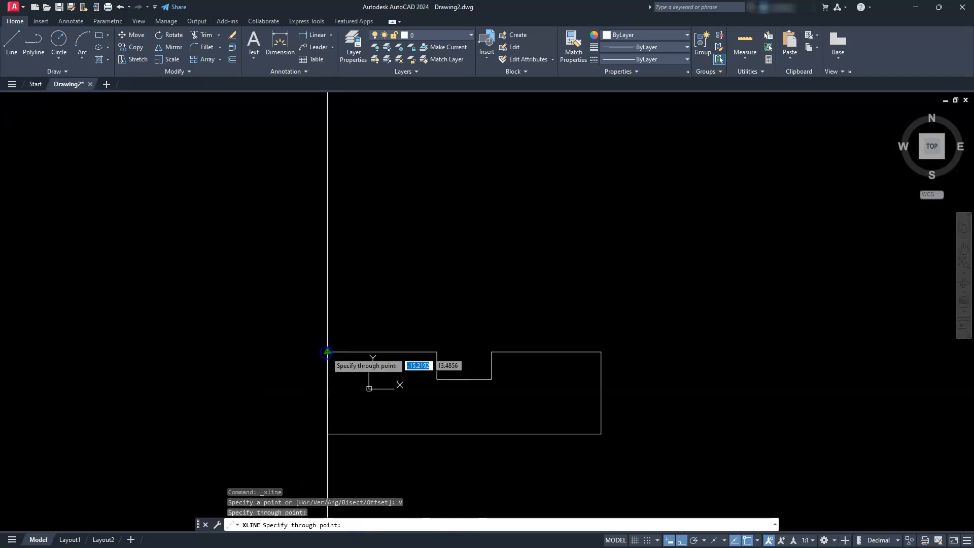
left_click(437, 352)
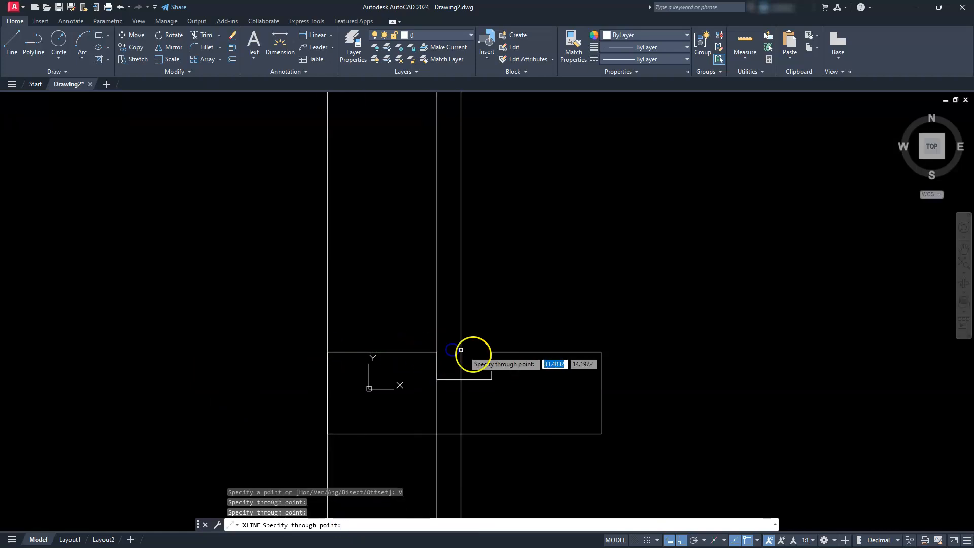
left_click(492, 352)
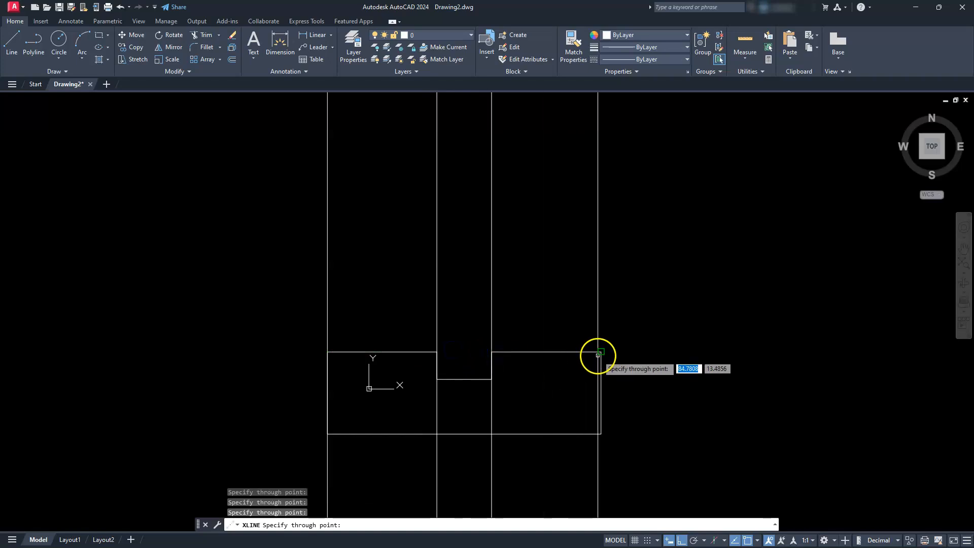
key("Escape")
key("Escape")
key("Escape")
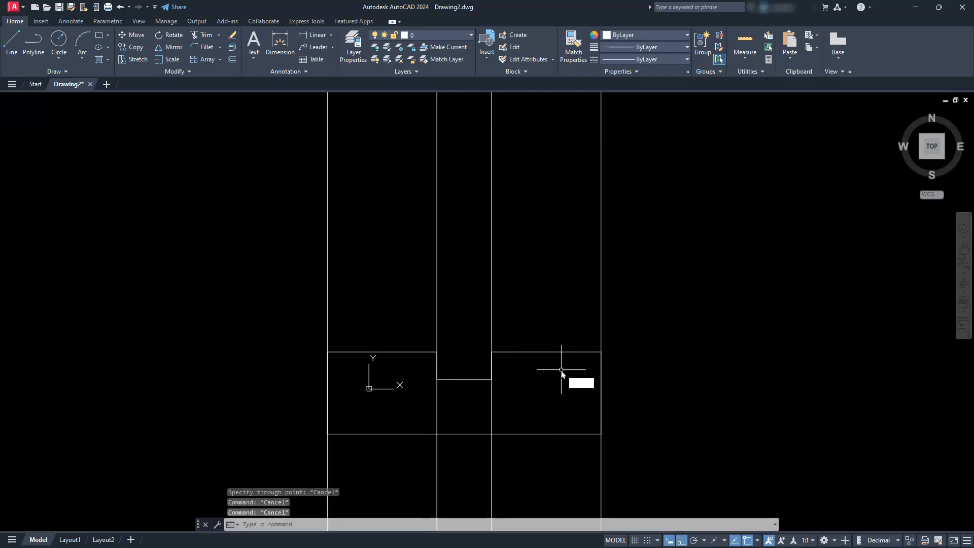
- Draw a horizontal line above the profile that crosses all four vertical construction lines and extends beyond both outer ones
type("l")
key("Return")
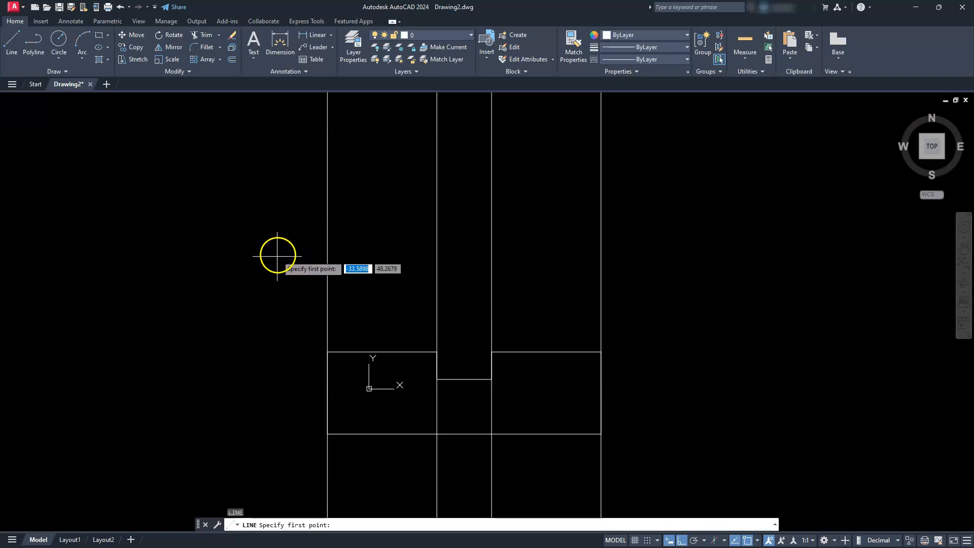
left_click(293, 255)
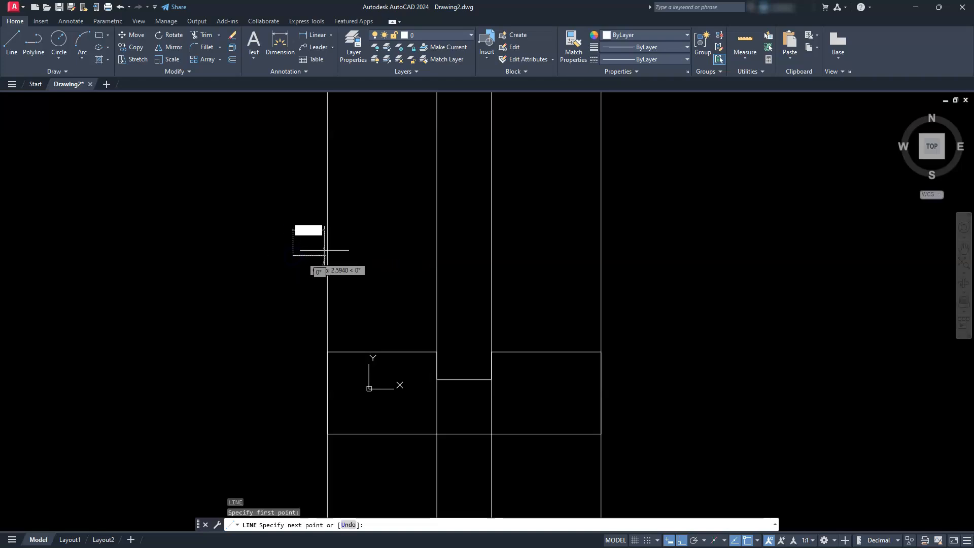
left_click(631, 238)
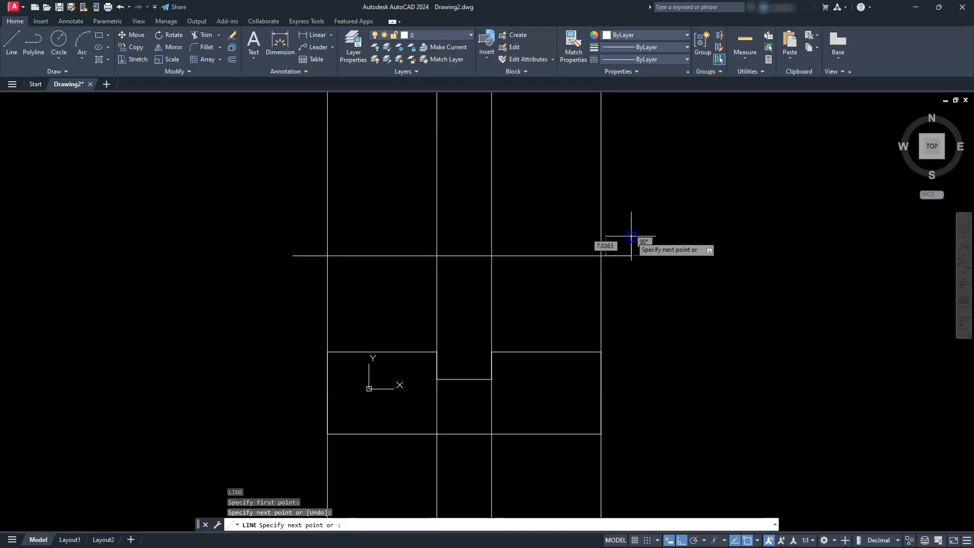
key("Escape")
key("Escape")
key("Escape")
- Offset the horizontal line upward by 60 units
left_click(231, 60)
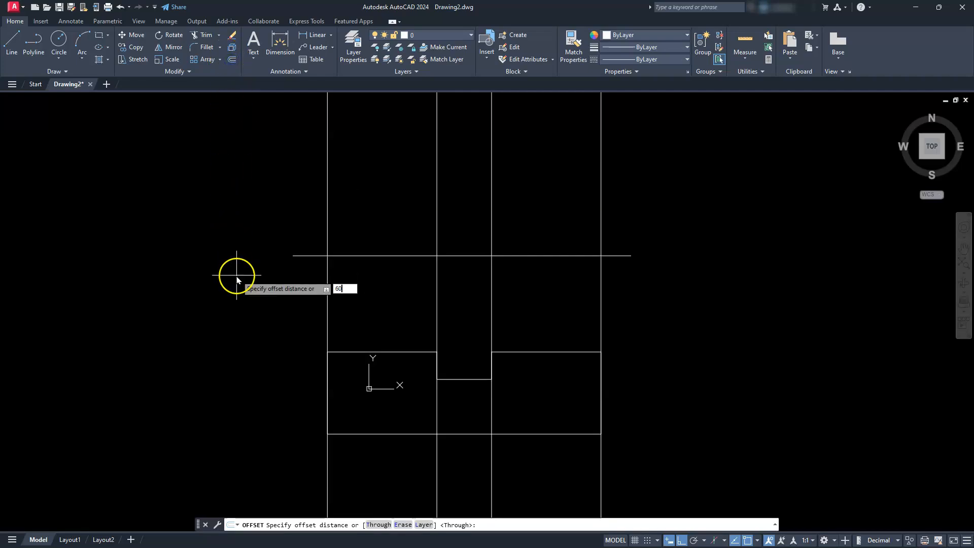
key("Return")
left_click(383, 256)
left_click(373, 131)
middle_click_drag(399, 174, 406, 295)
key("Escape")
key("Escape")
key("Escape")
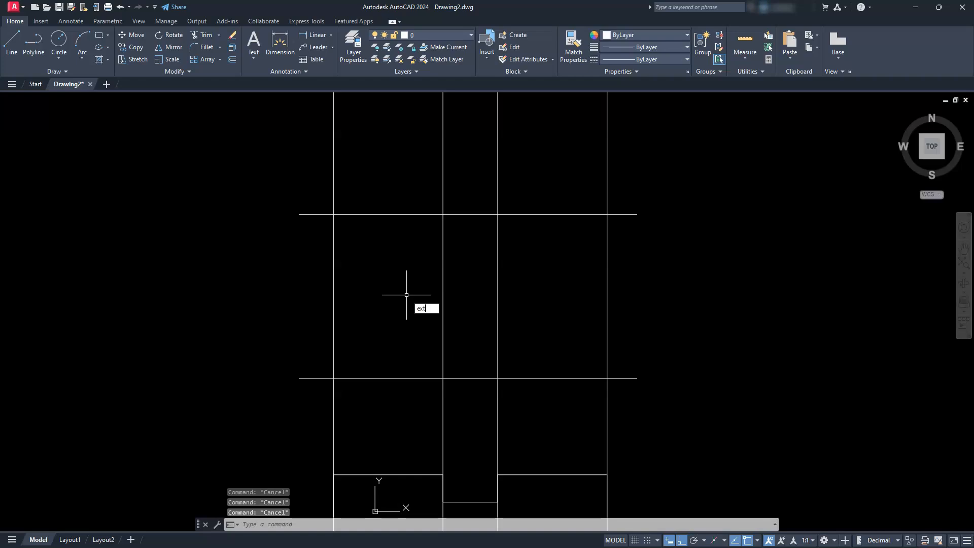
- Use EXTRIM to cut the vertical construction lines above the upper horizontal line and below the lower one
key("Return")
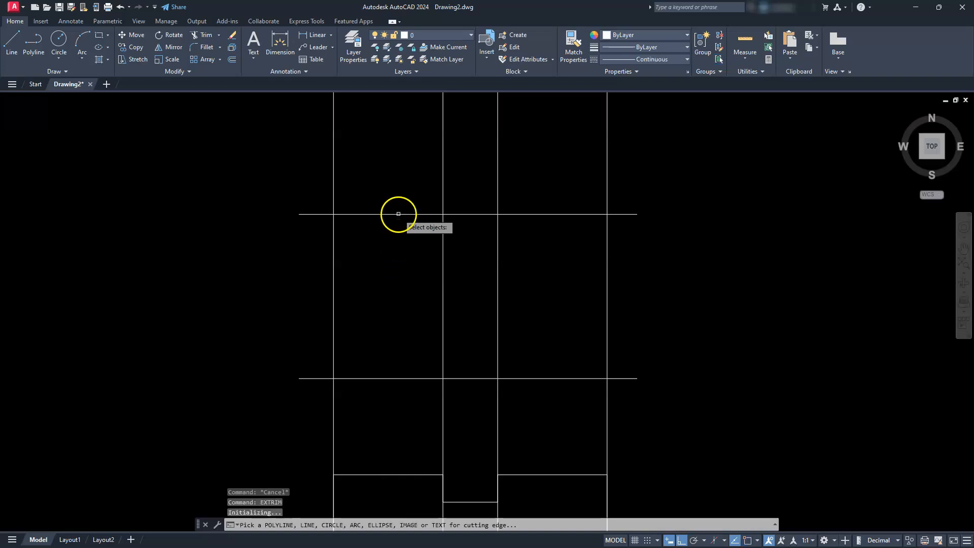
left_click(399, 214)
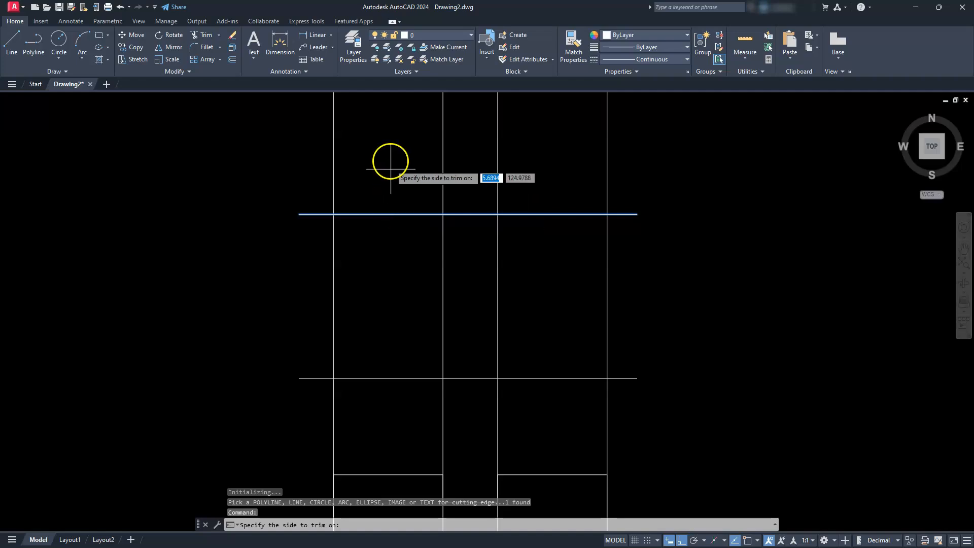
left_click(388, 146)
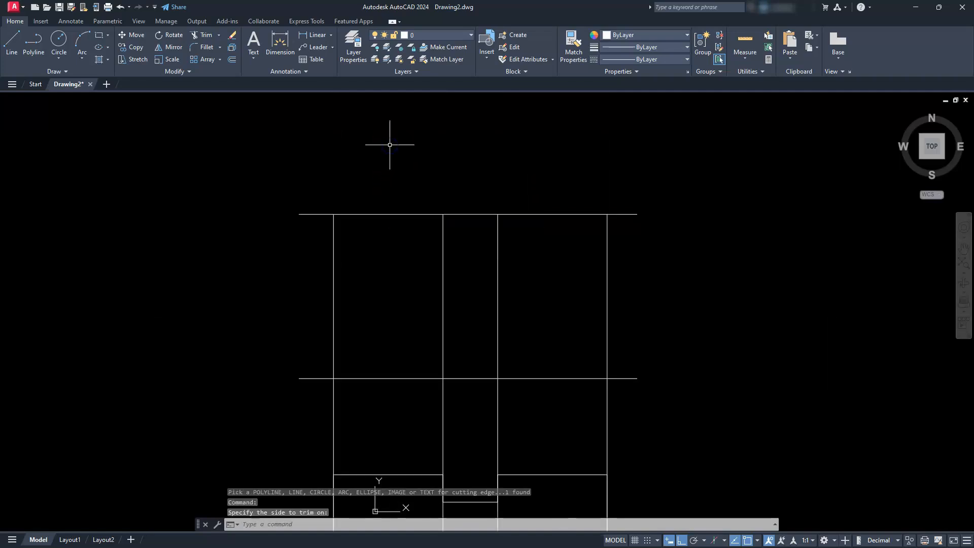
key("Return")
left_click(405, 379)
left_click(402, 423)
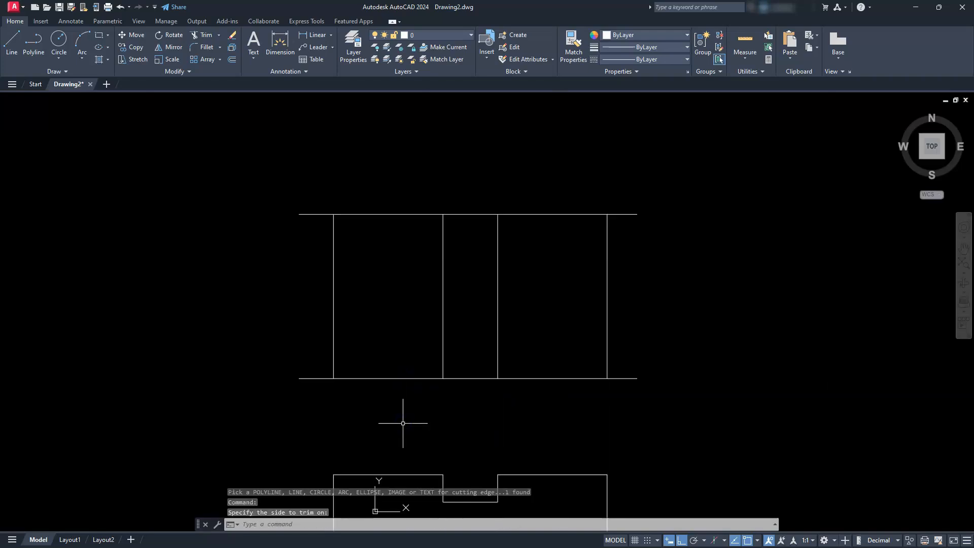
- Use EXTRIM to remove the horizontal lines' overhangs outside the two outer vertical lines of the upper view
key("Return")
left_click(332, 310)
left_click(227, 306)
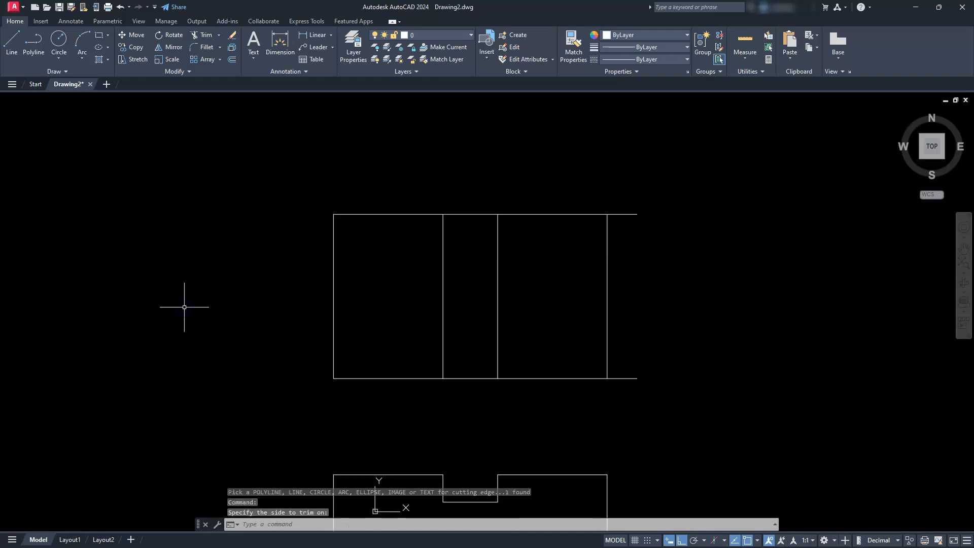
key("Return")
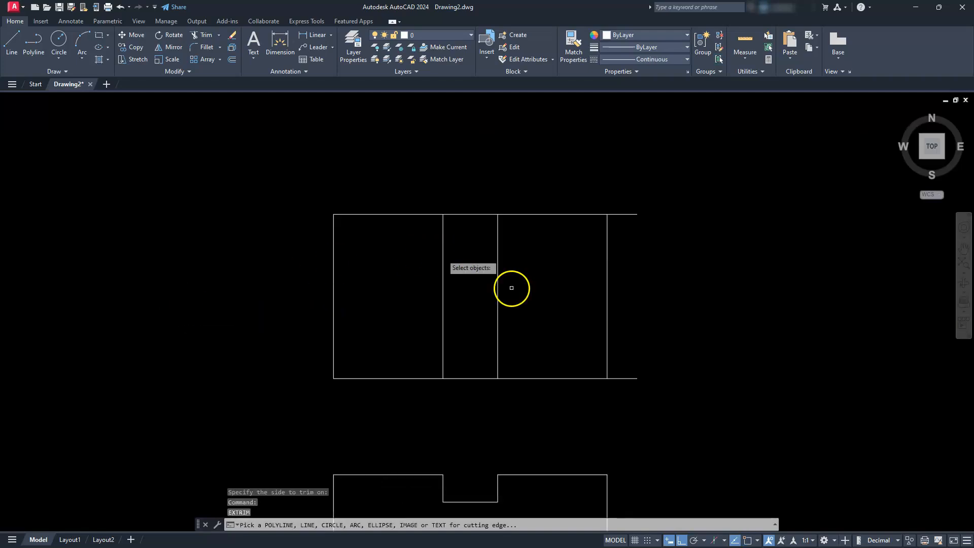
left_click(607, 325)
left_click(749, 303)
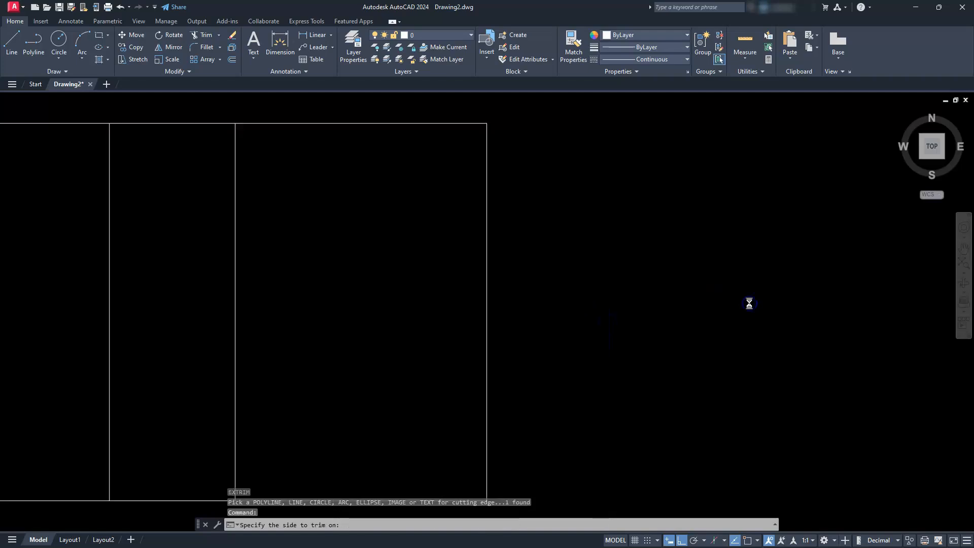
key("Escape")
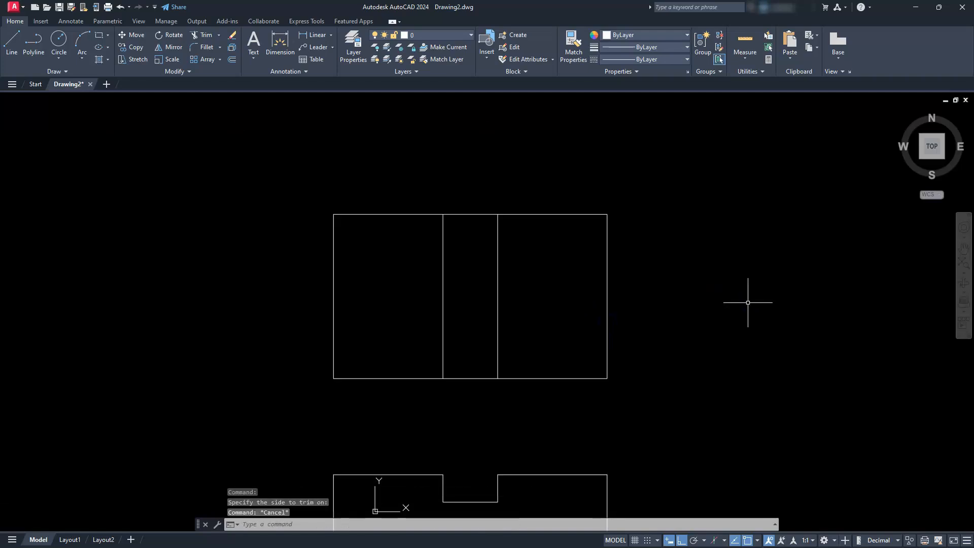
- Draw a horizontal line across the upper view from the left edge's midpoint to the right edge's midpoint
left_click(12, 40)
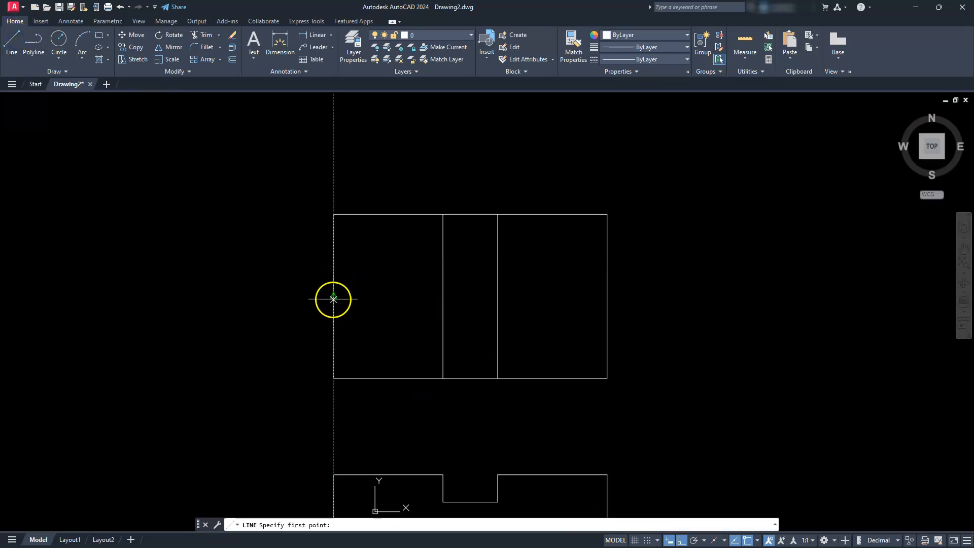
left_click(333, 297)
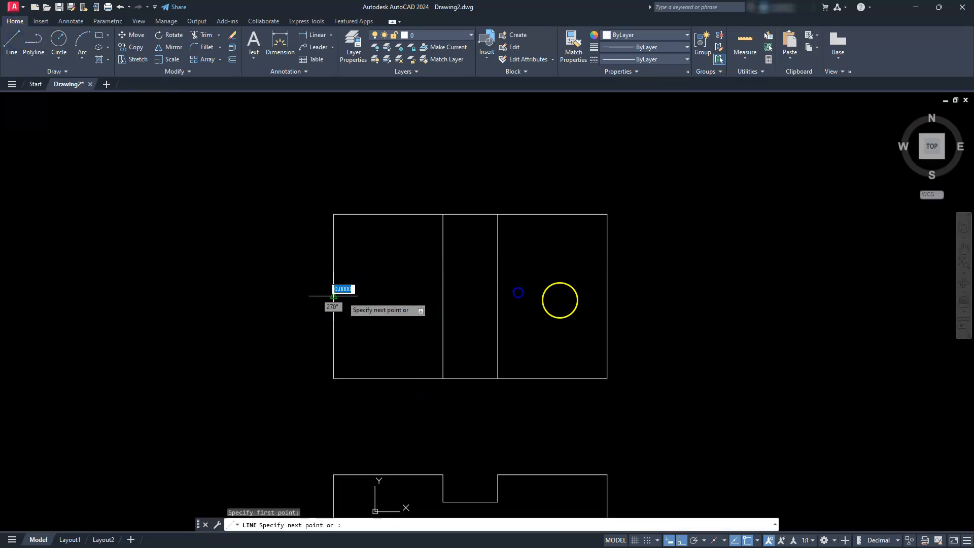
left_click(607, 295)
key("Escape")
key("Escape")
key("Escape")
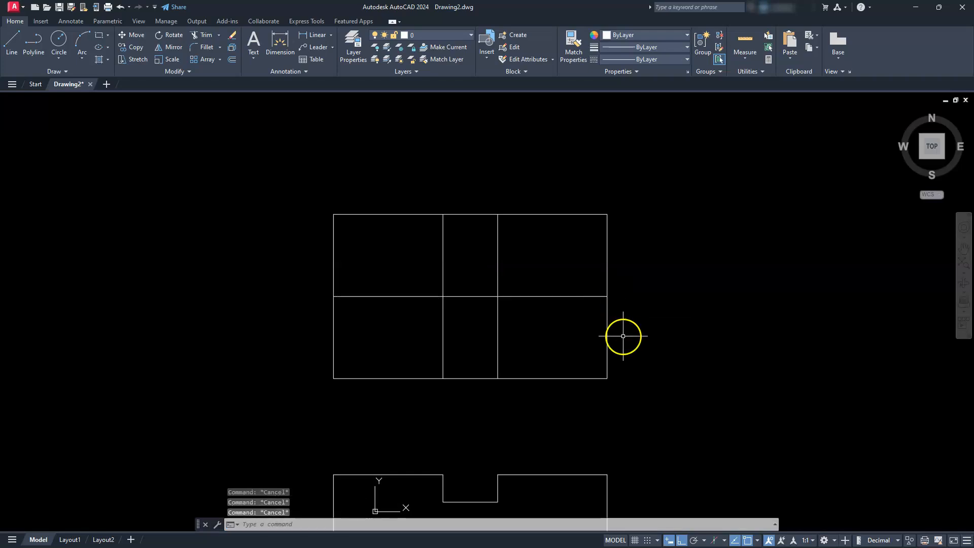
- Offset the upper view's horizontal middle line 10 units upward and 10 units downward
left_click(232, 59)
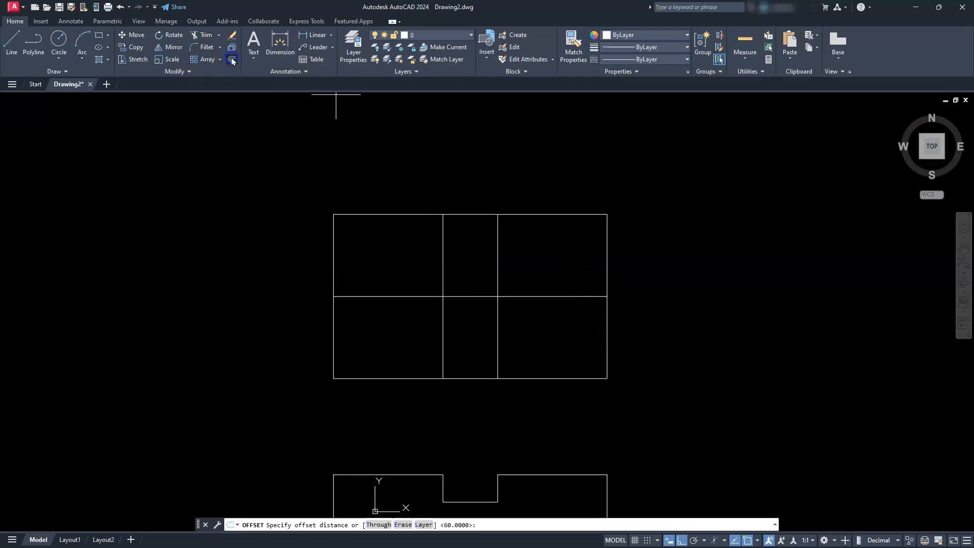
type("10")
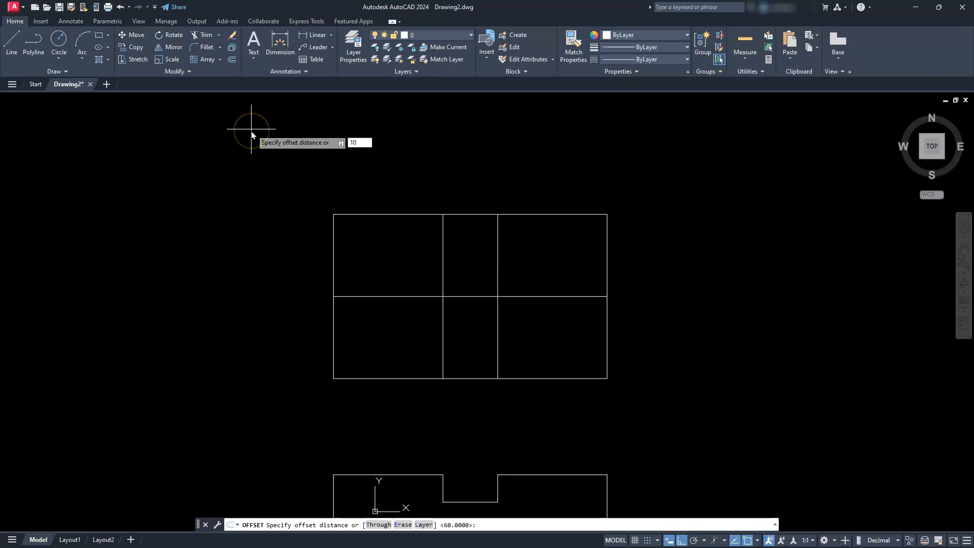
key("Return")
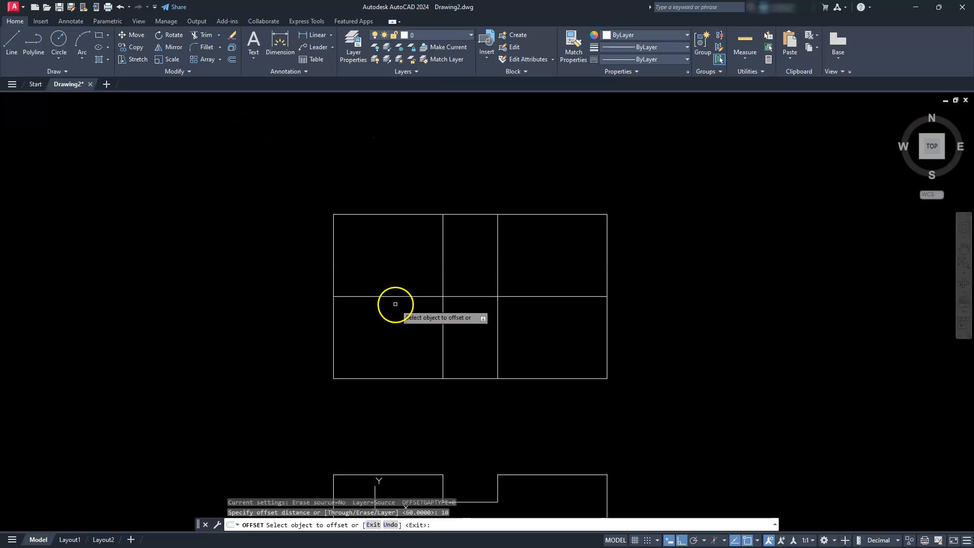
left_click(394, 298)
left_click(387, 256)
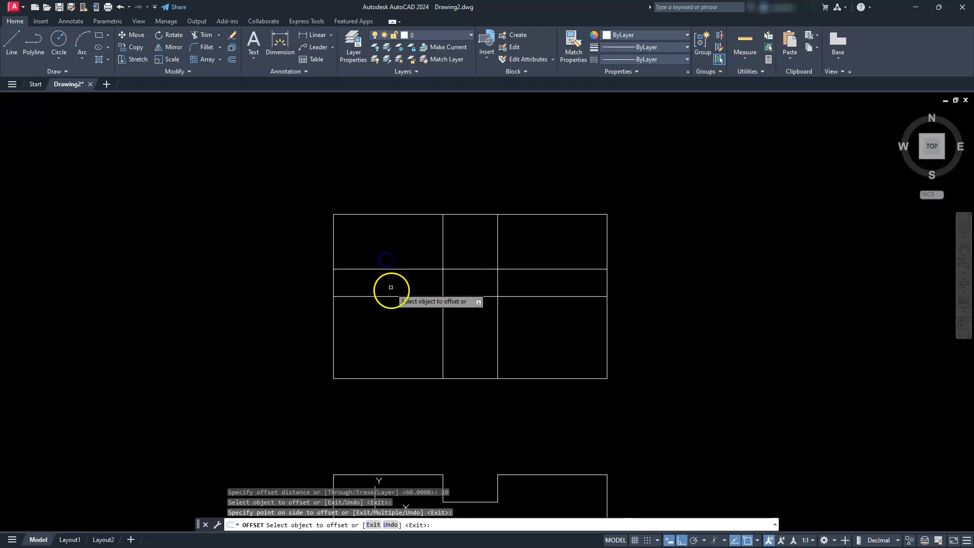
left_click(392, 296)
left_click(394, 324)
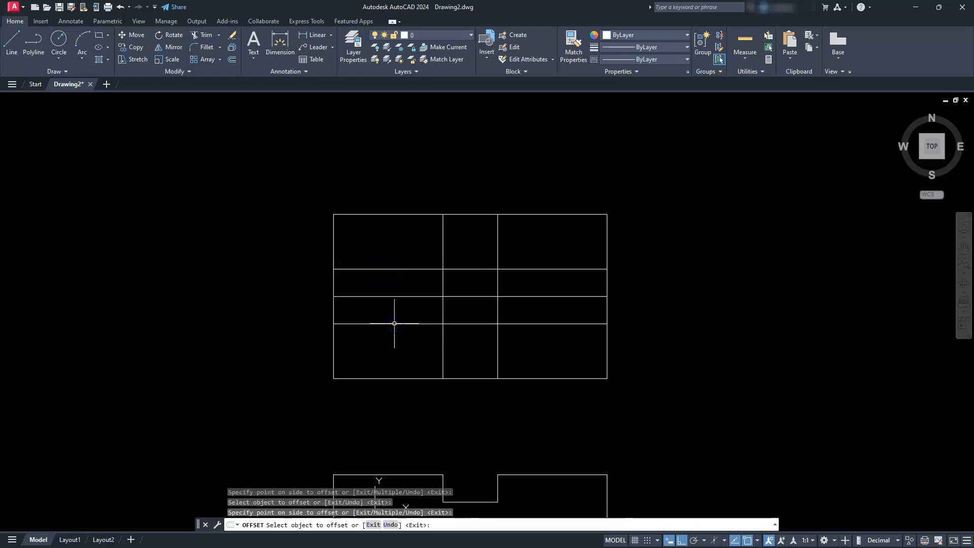
key("Escape")
key("Escape")
key("Escape")
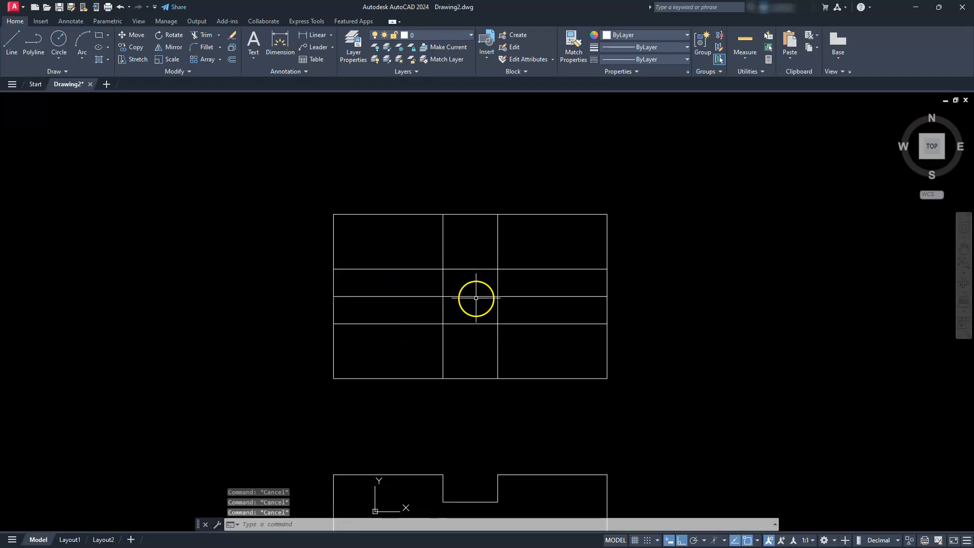
- Delete the original horizontal middle line between the two offset copies
left_click(476, 297)
key("Delete")
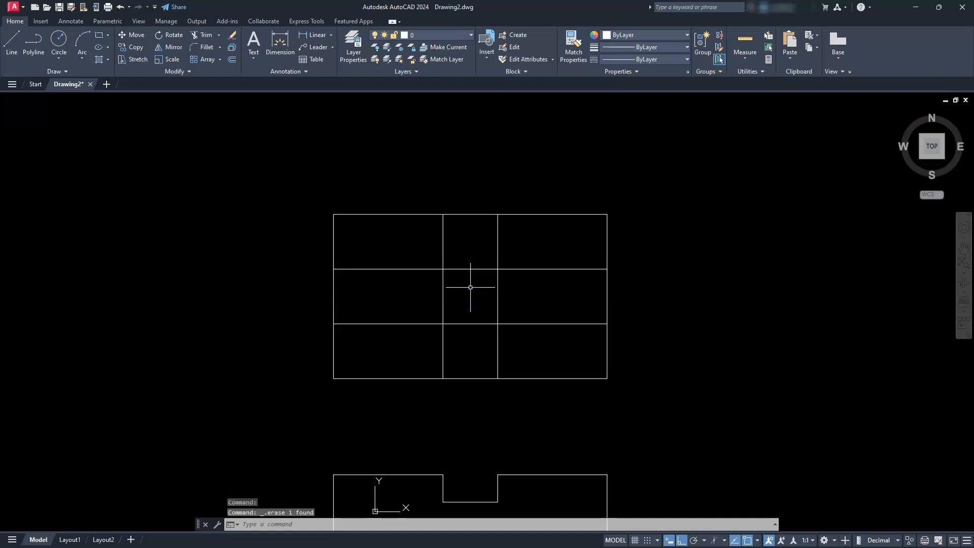
left_click(506, 320)
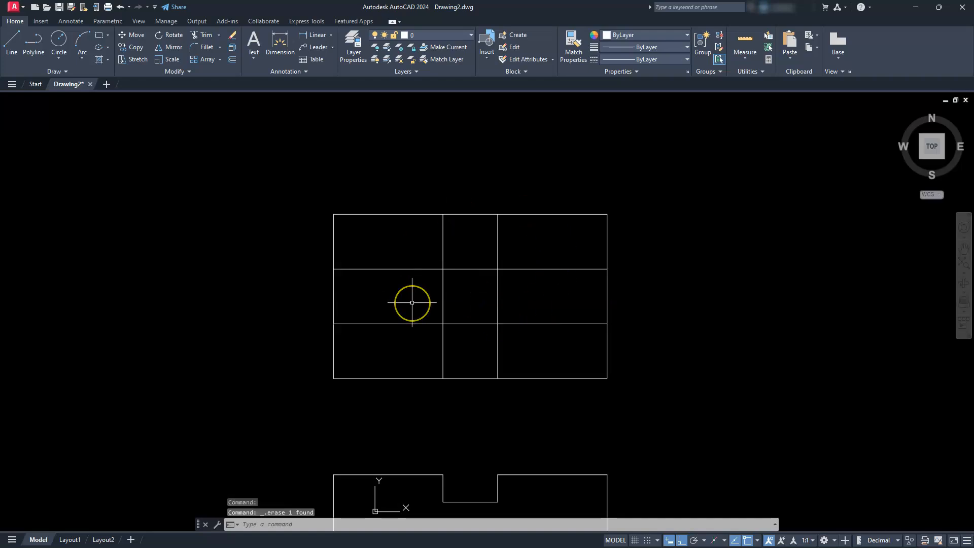
key("Escape")
key("Escape")
- Trim the slot line segments inside the central crossing to leave an open cross-shaped channel
type("tr")
key("Return")
left_click_drag(514, 298, 401, 298)
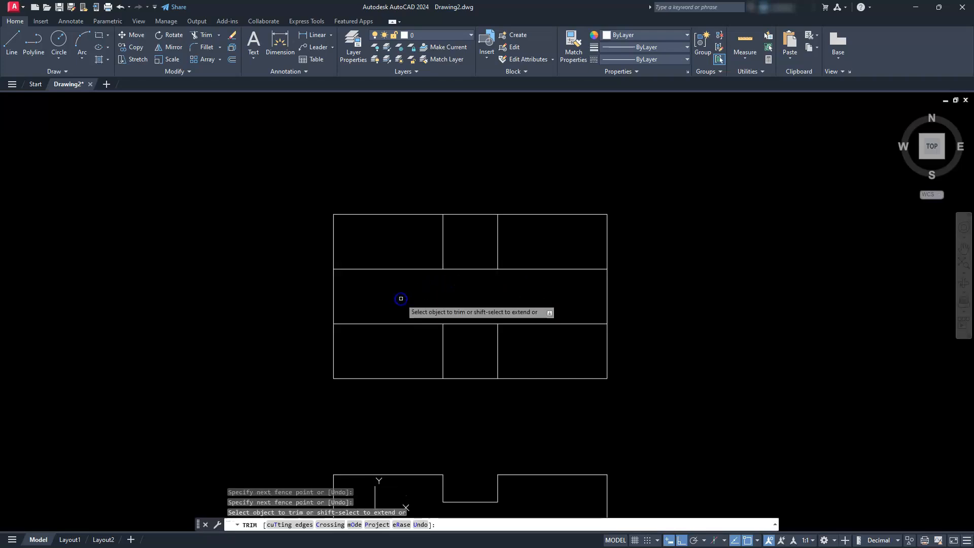
left_click_drag(472, 254, 464, 333)
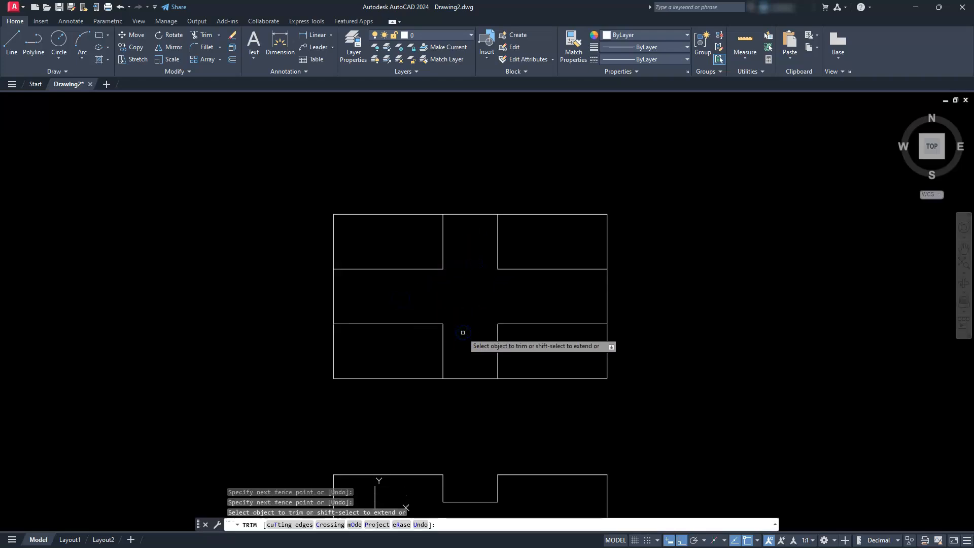
key("Escape")
key("Escape")
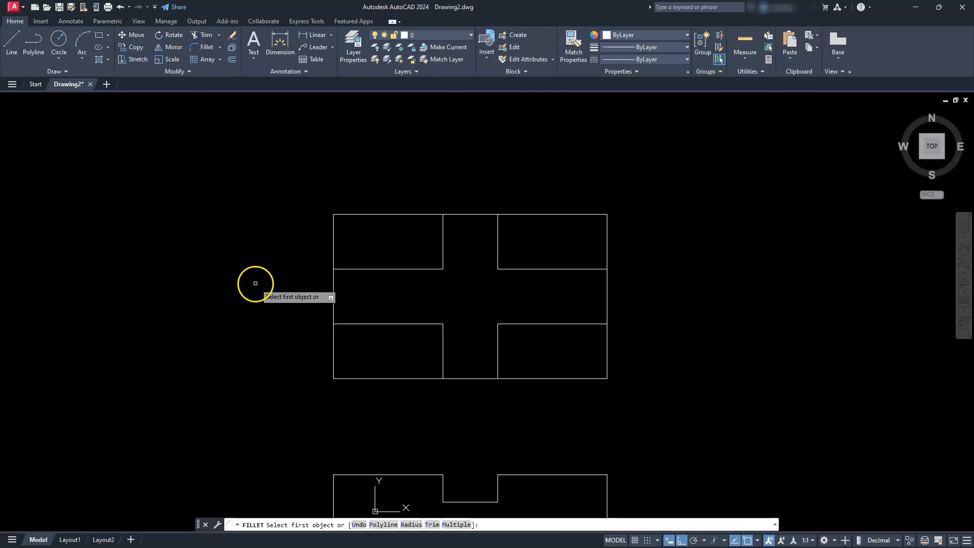
- Fillet the four inner corners of the cross-shaped channel with radius 10, using the Multiple option
left_click(411, 524)
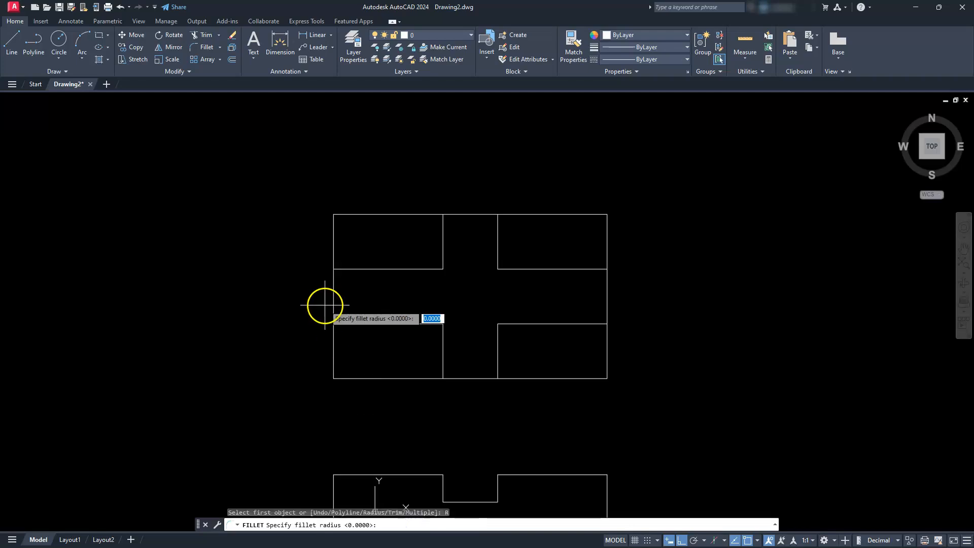
key("Return")
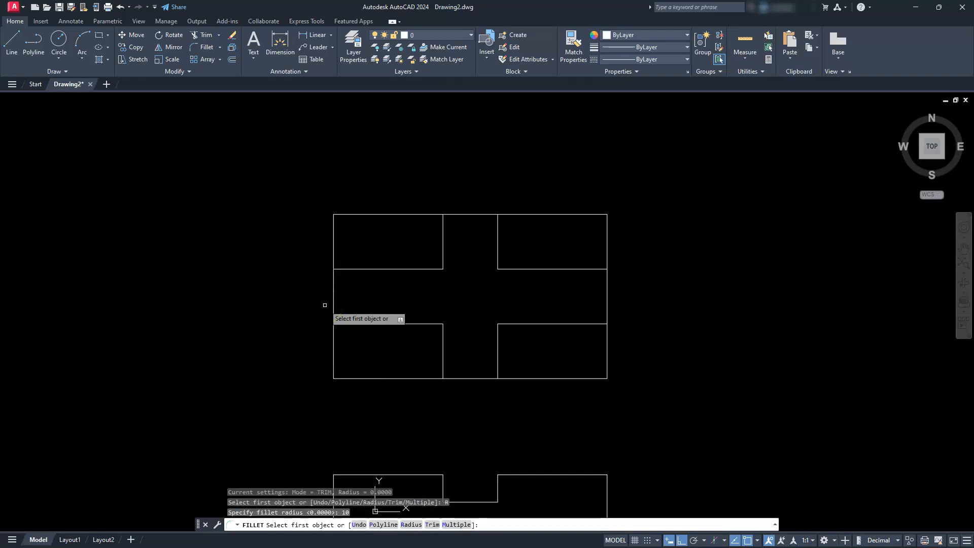
left_click(463, 525)
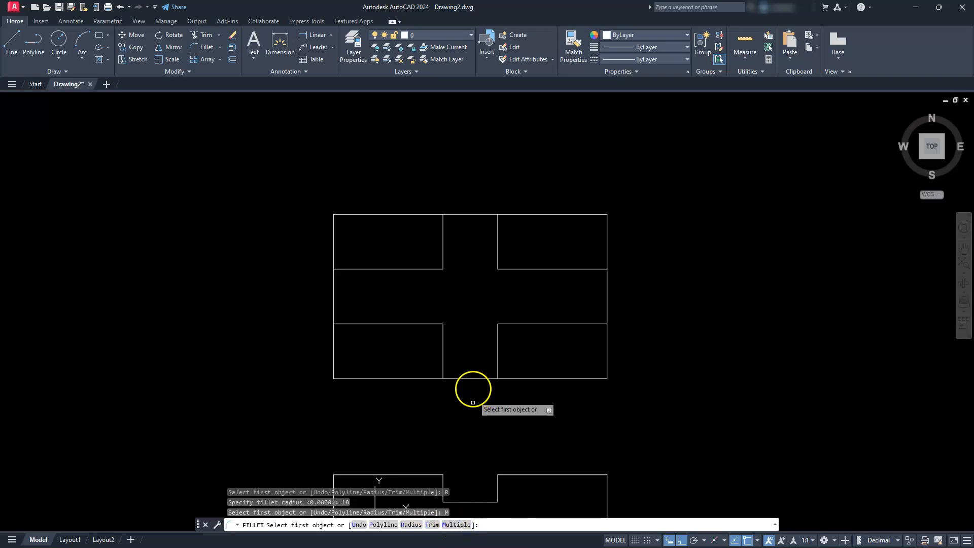
left_click(434, 322)
left_click(443, 344)
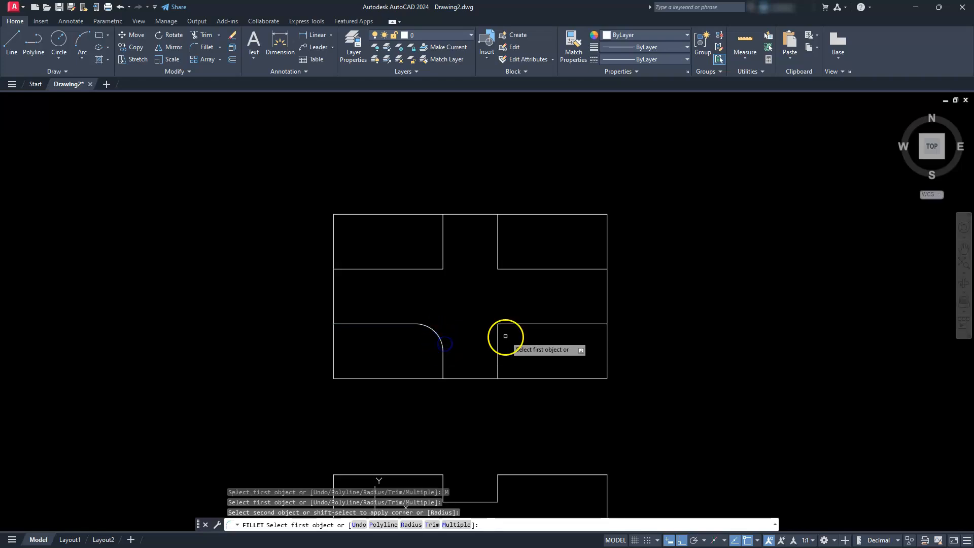
left_click(498, 341)
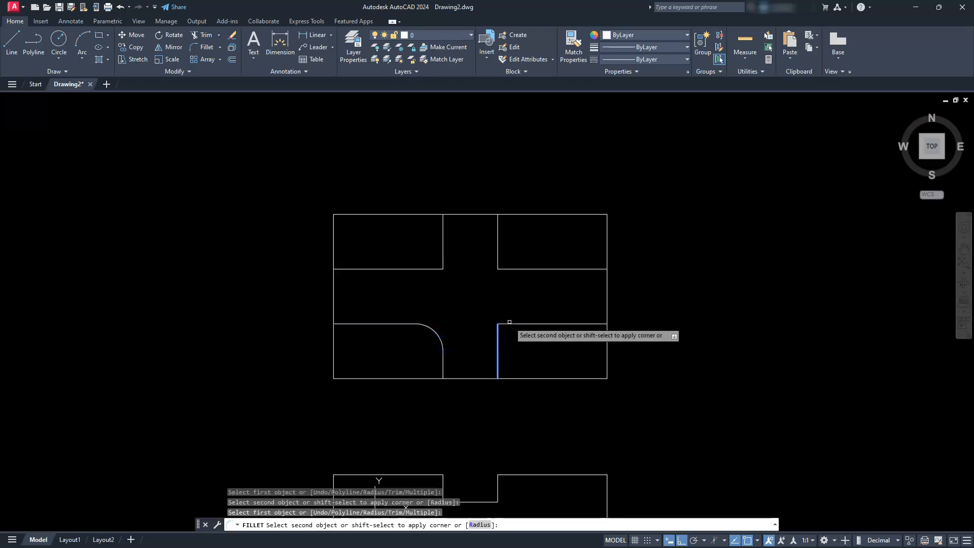
left_click(508, 323)
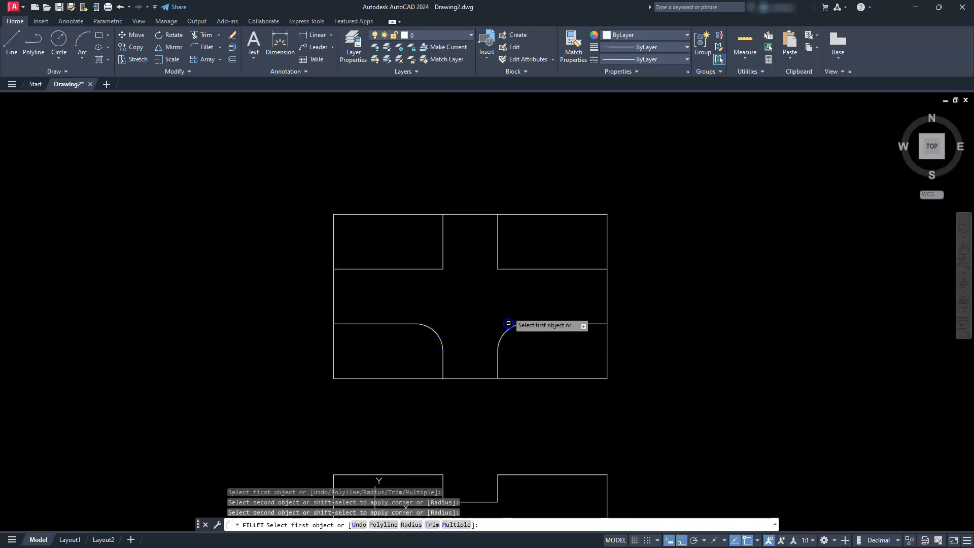
left_click(503, 269)
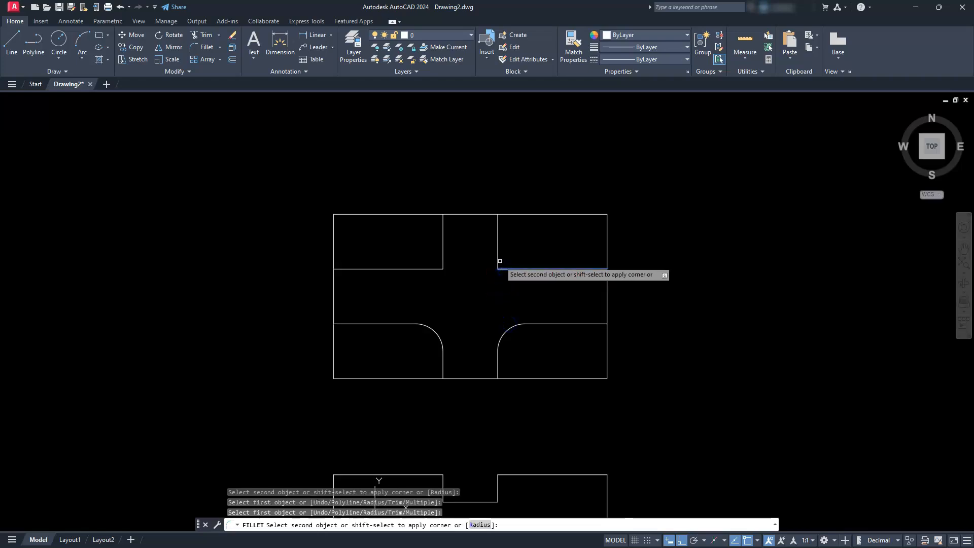
left_click(499, 257)
left_click(442, 261)
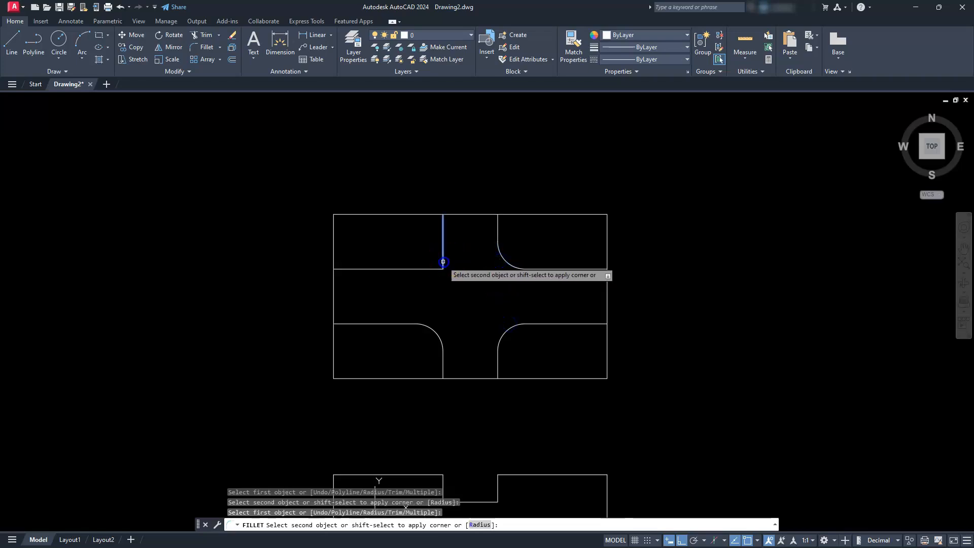
left_click(433, 268)
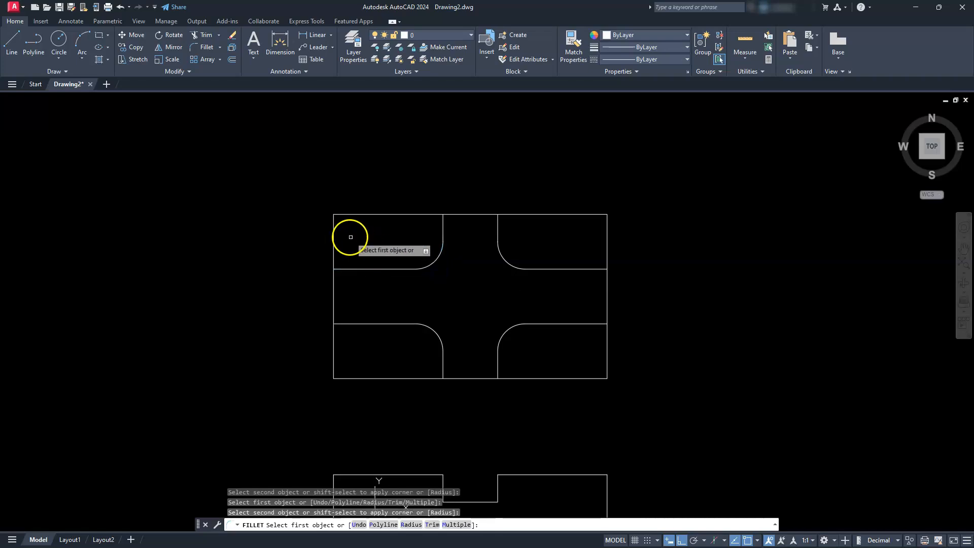
- Fillet the four outer corners of the upper view's rectangle with the same 10-unit radius
left_click(332, 231)
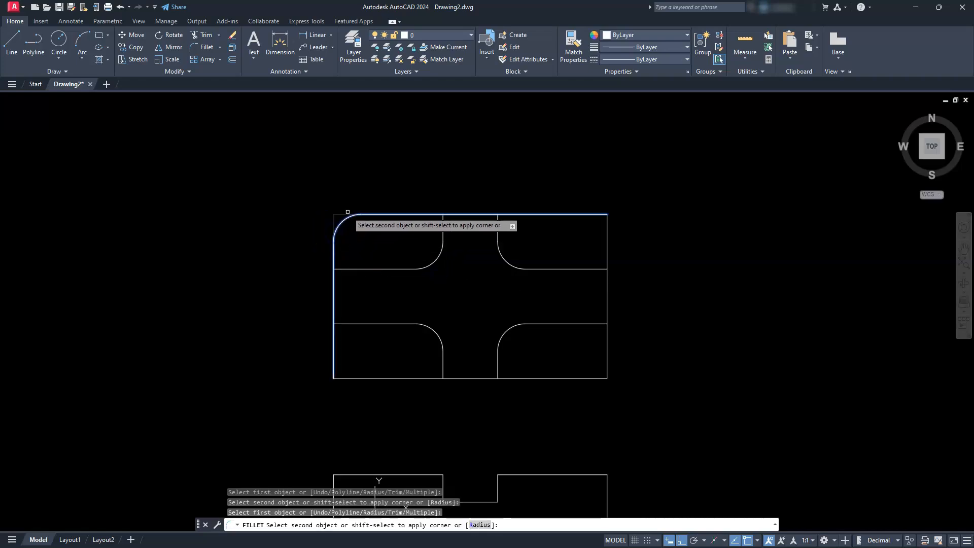
left_click(348, 214)
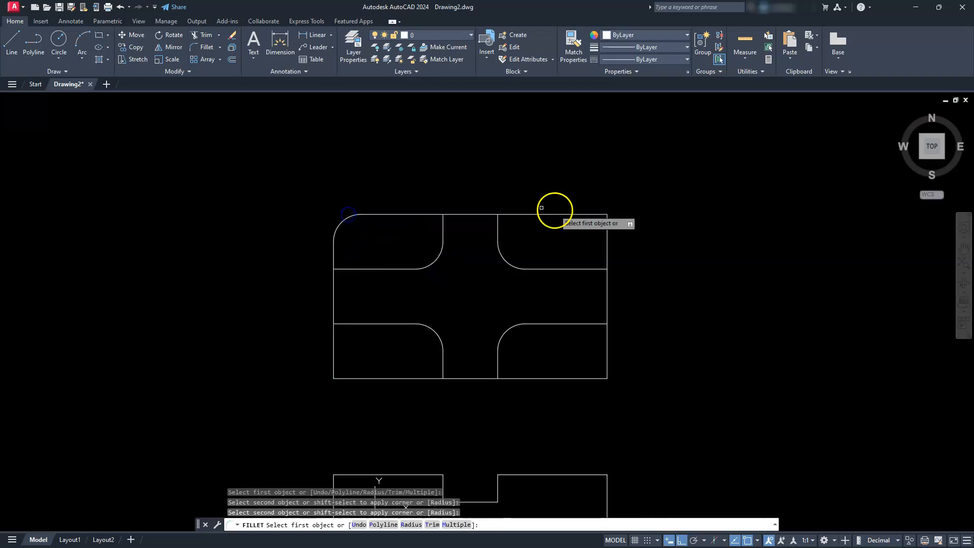
left_click(594, 215)
left_click(605, 231)
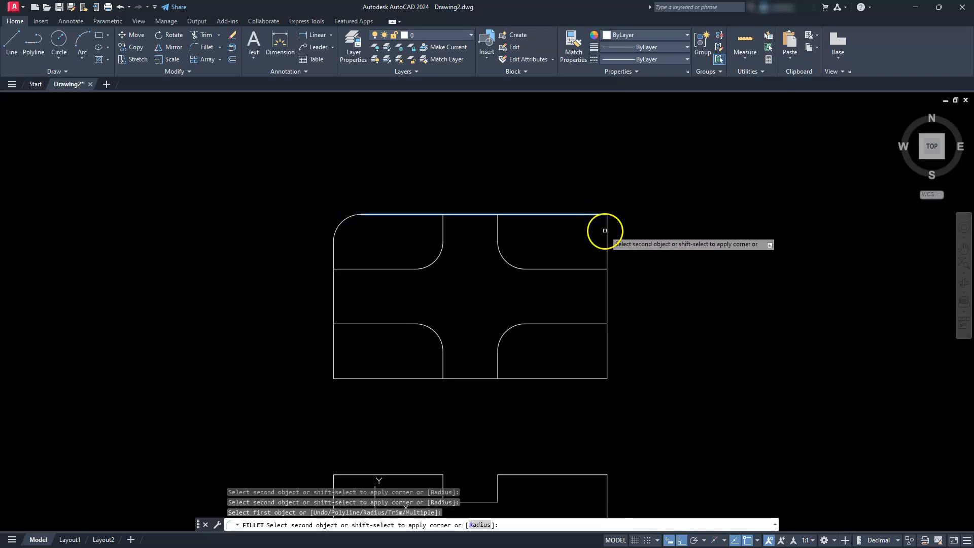
left_click(606, 349)
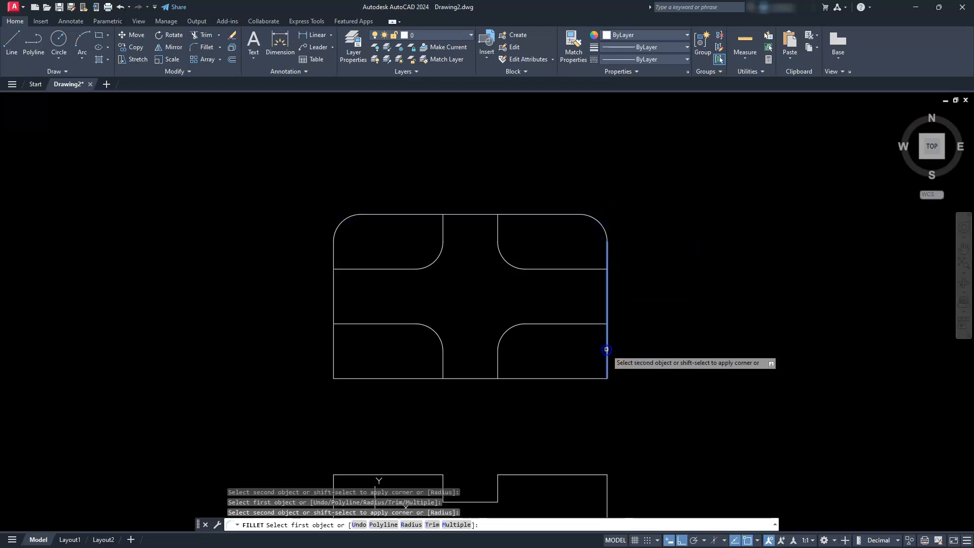
left_click(593, 376)
left_click(355, 380)
left_click(332, 362)
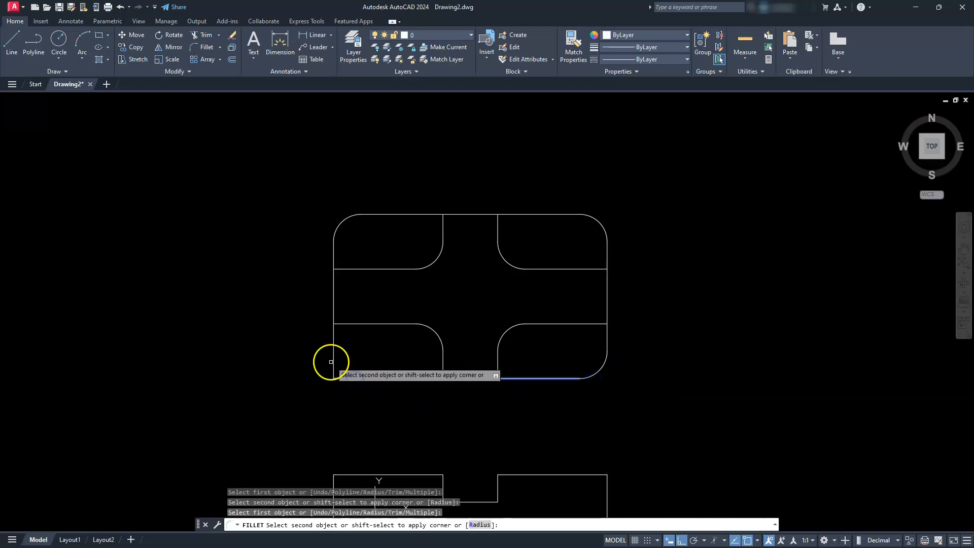
key("Escape")
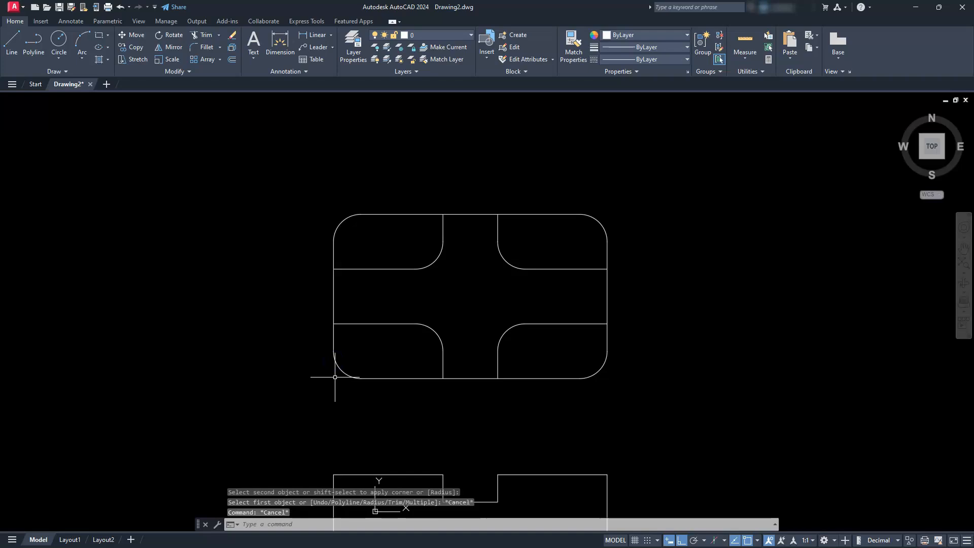
scroll(333, 342, "up", 4)
mouse_move(394, 391)
middle_mouse_down()
mouse_move(436, 299)
mouse_move(423, 353)
middle_mouse_up()
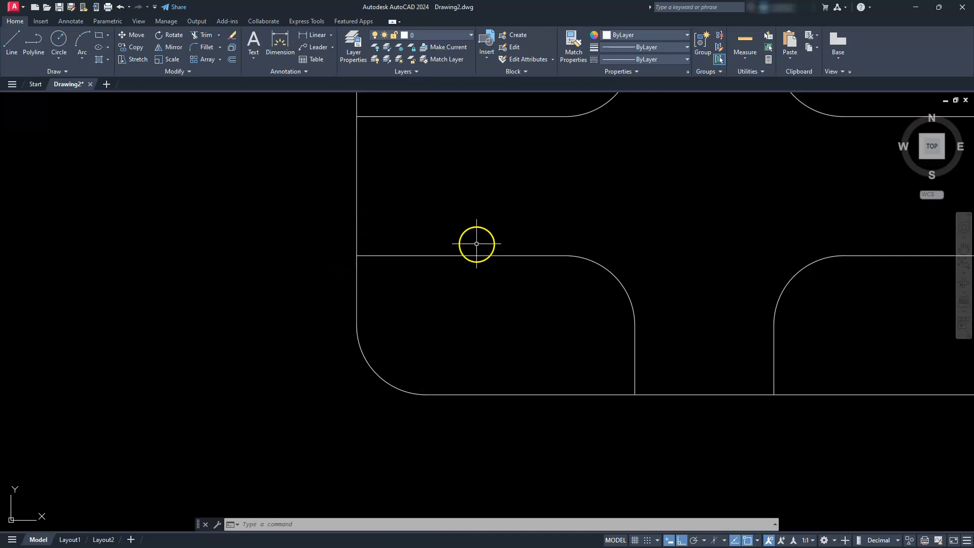
scroll(458, 353, "down", 2)
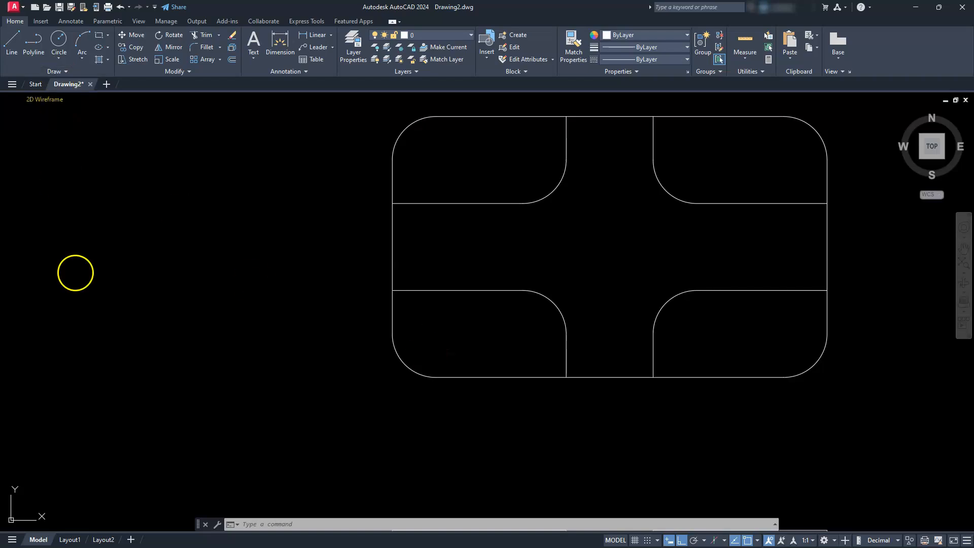
left_click(56, 59)
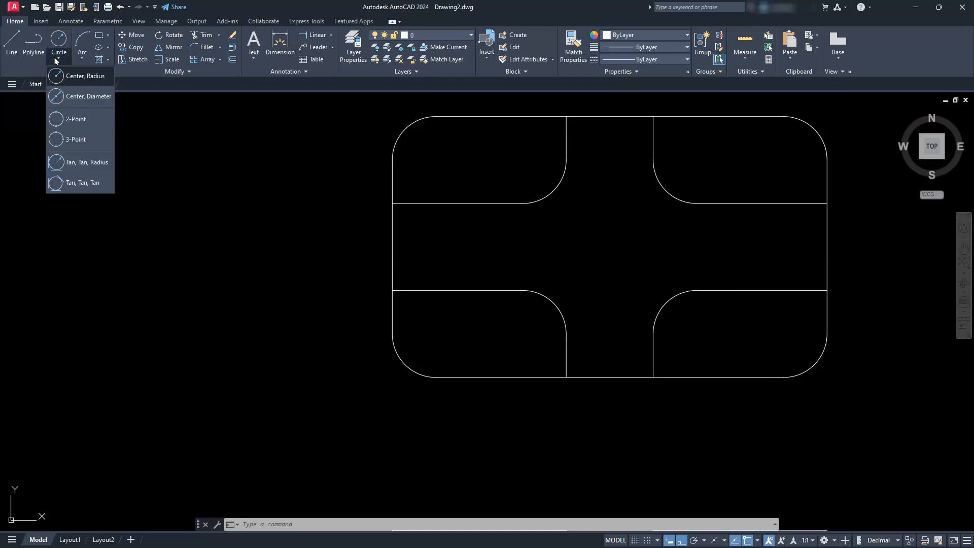
left_click(79, 96)
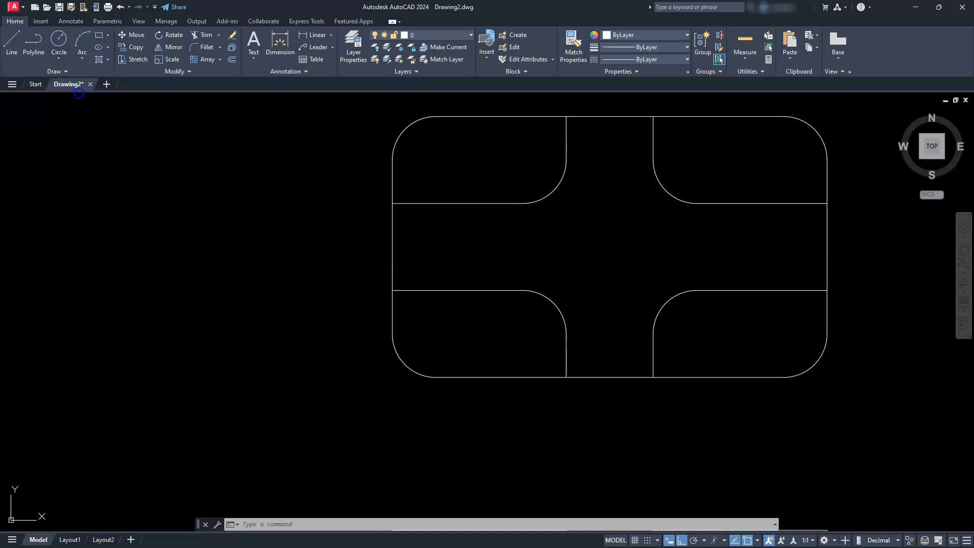
right_click(381, 338, "shift")
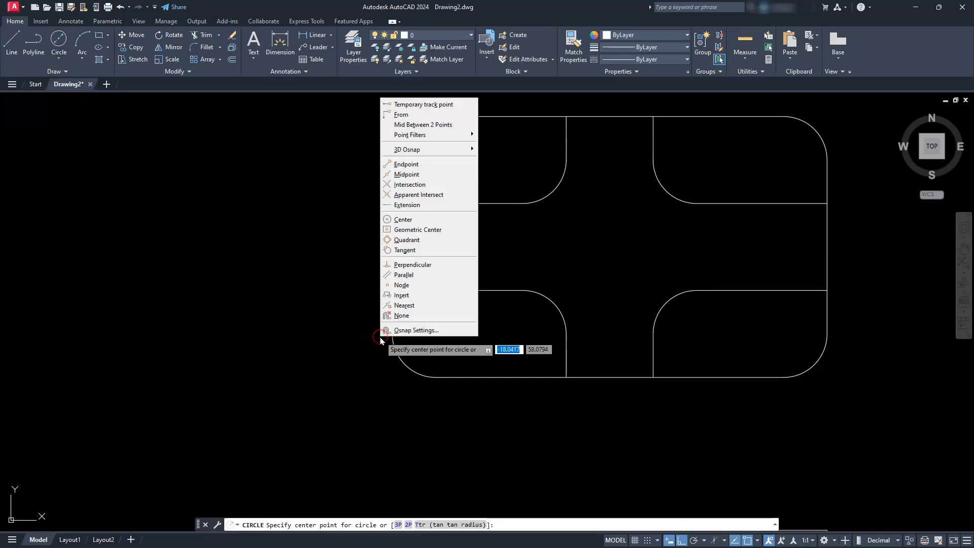
left_click(401, 115)
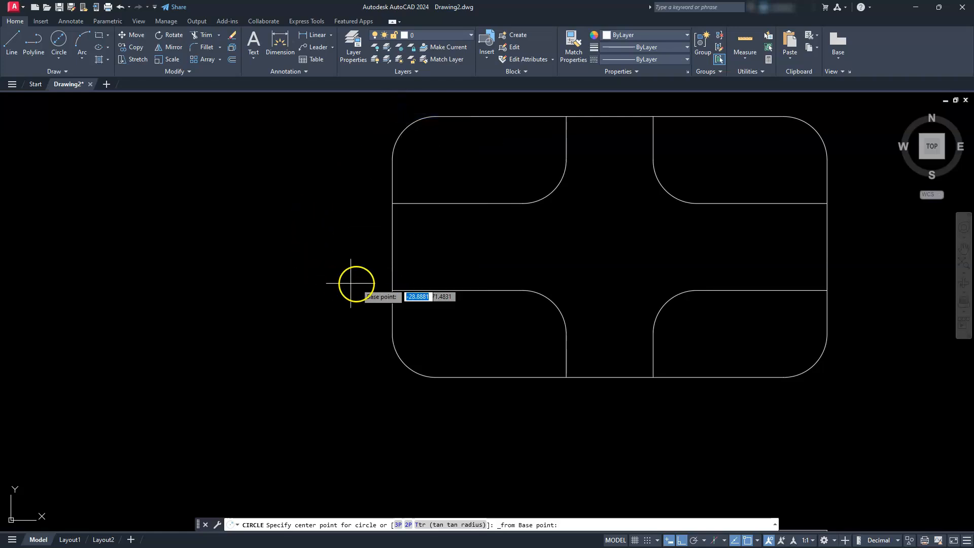
left_click(397, 289)
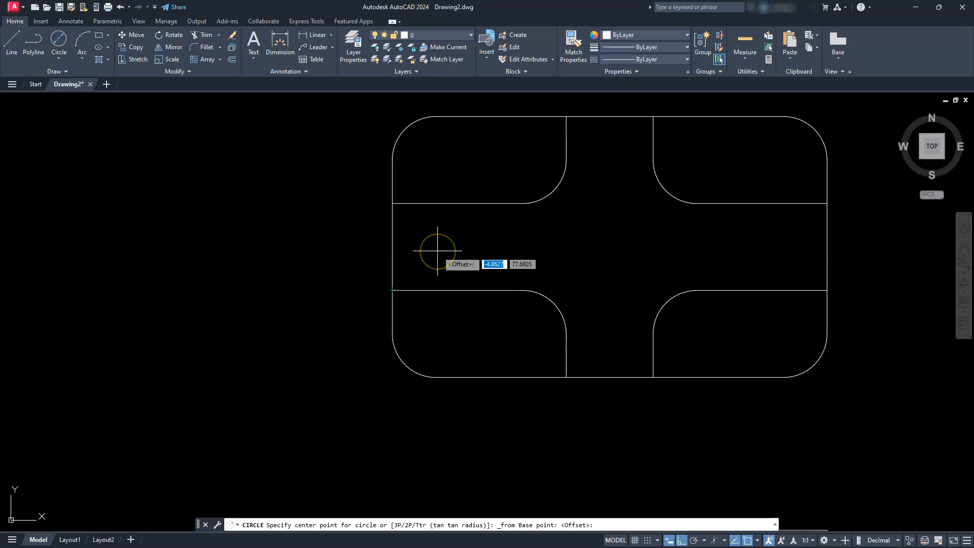
type("@10")
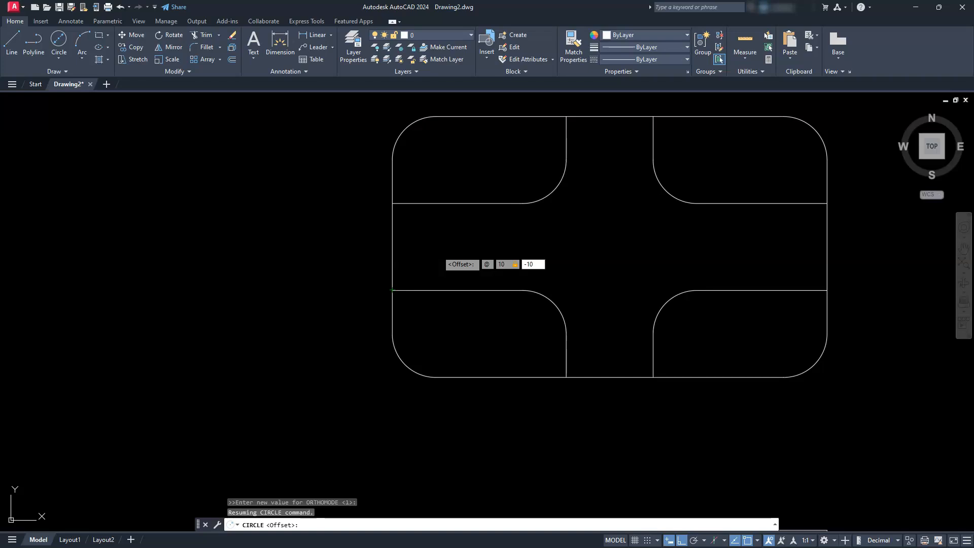
key("Return")
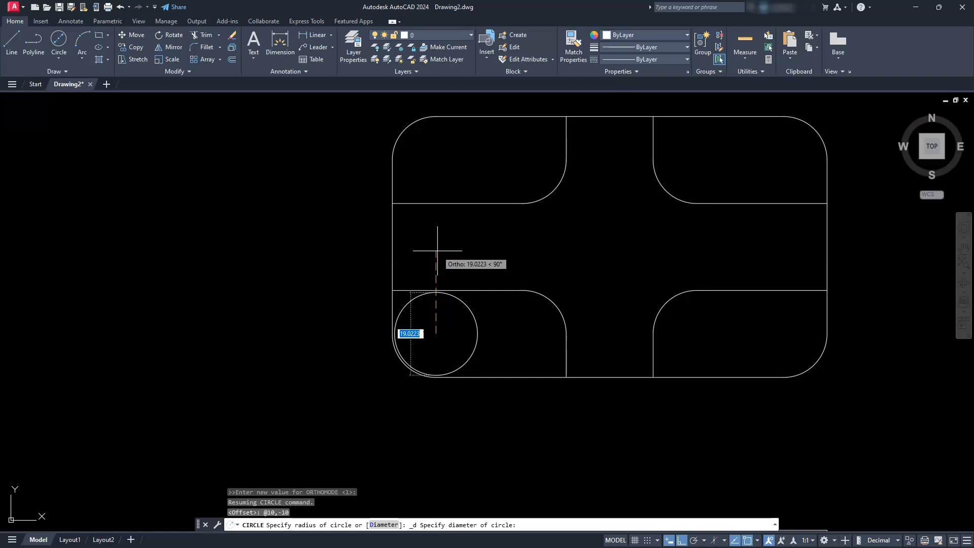
type("10")
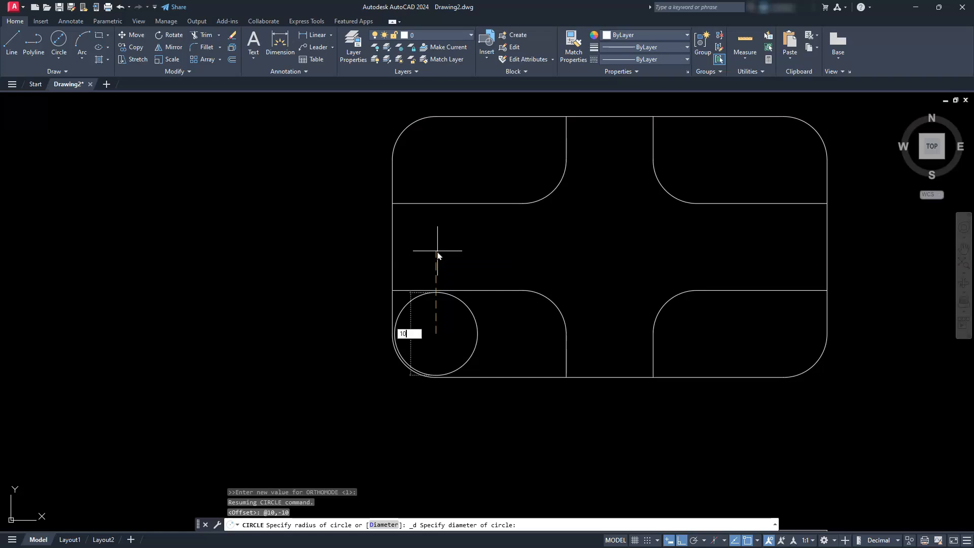
key("Return")
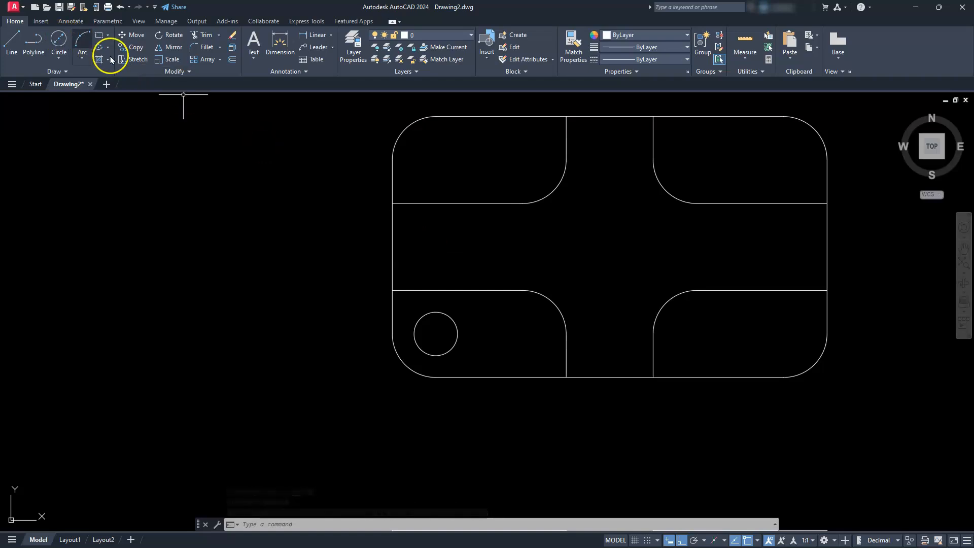
key("Escape")
key("Escape")
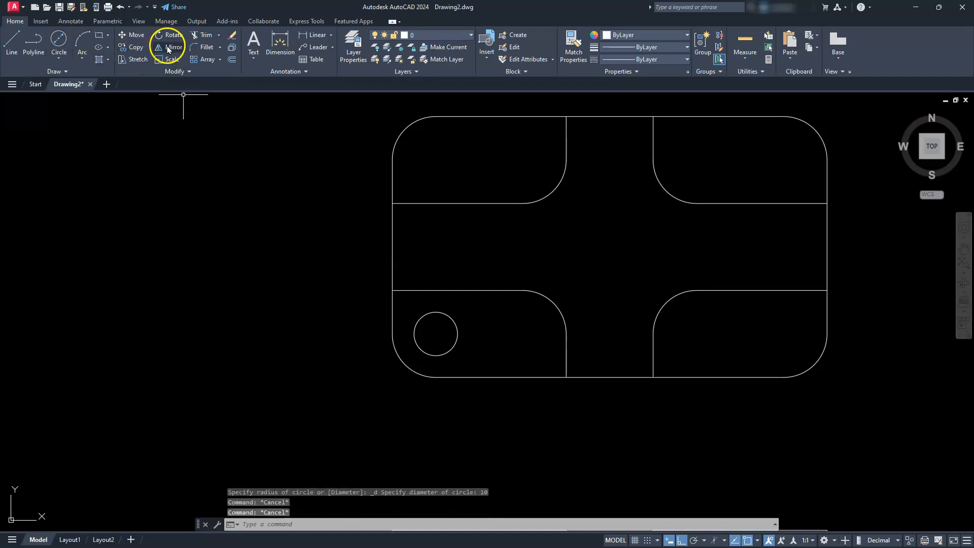
- Copy the lower-left circle 20 units horizontally to the right
left_click(128, 46)
left_click(452, 328)
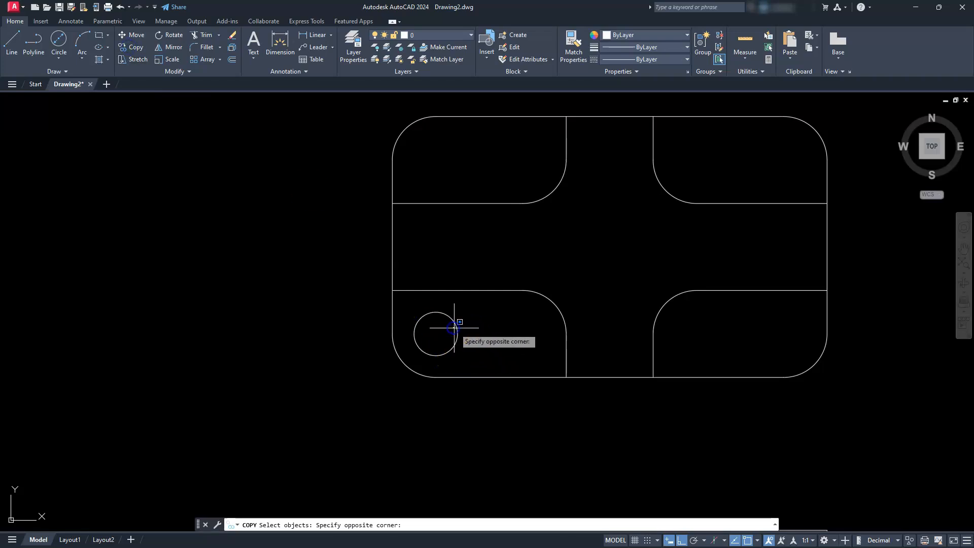
left_click(442, 310)
key("Return")
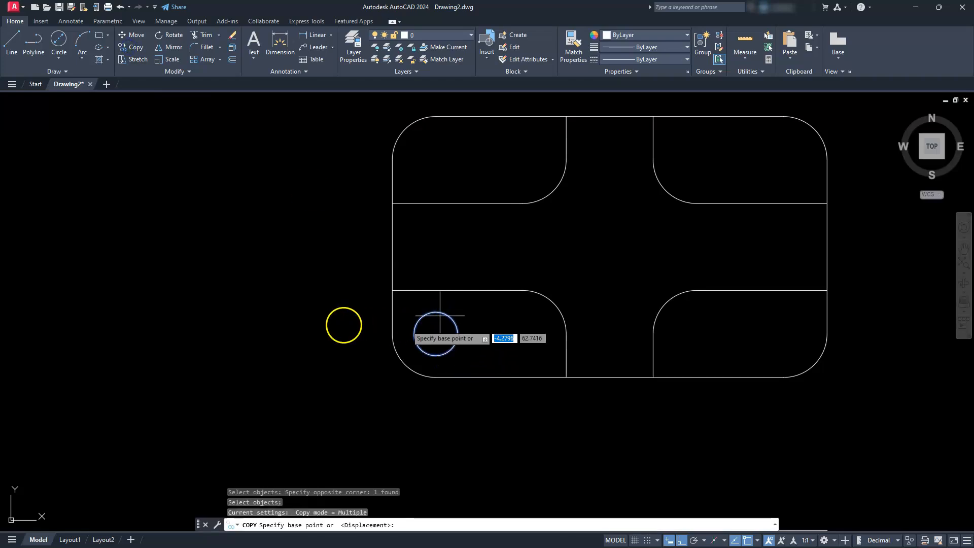
left_click(214, 297)
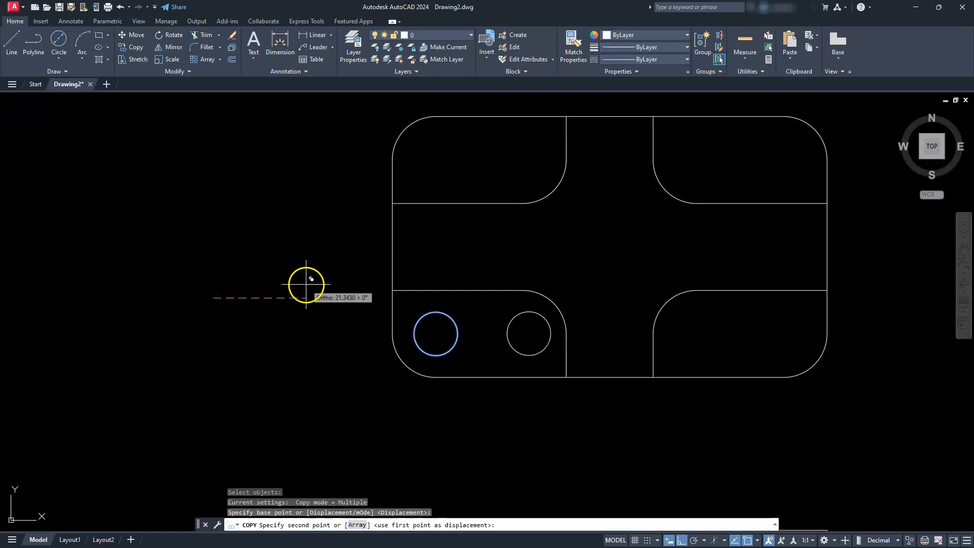
type("20")
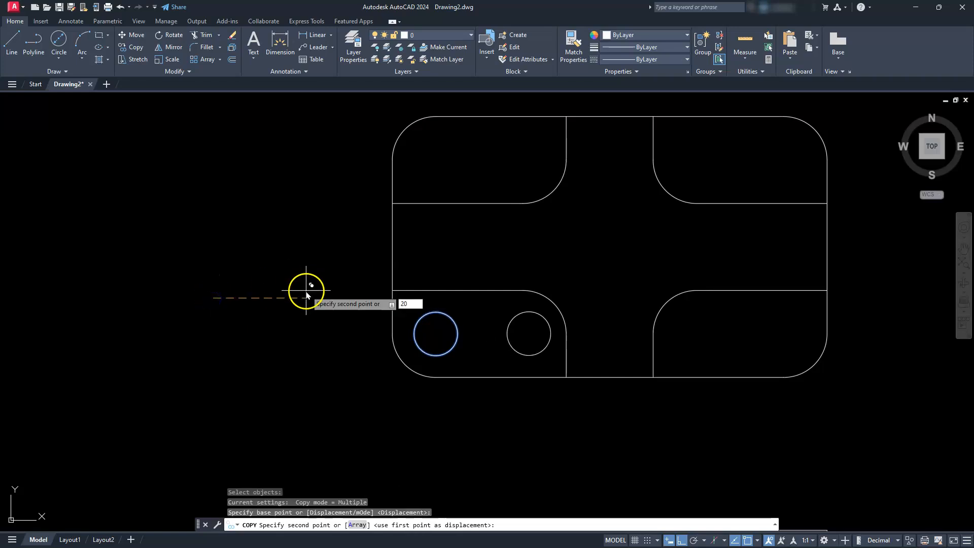
key("Return")
key("Escape")
key("Escape")
key("Escape")
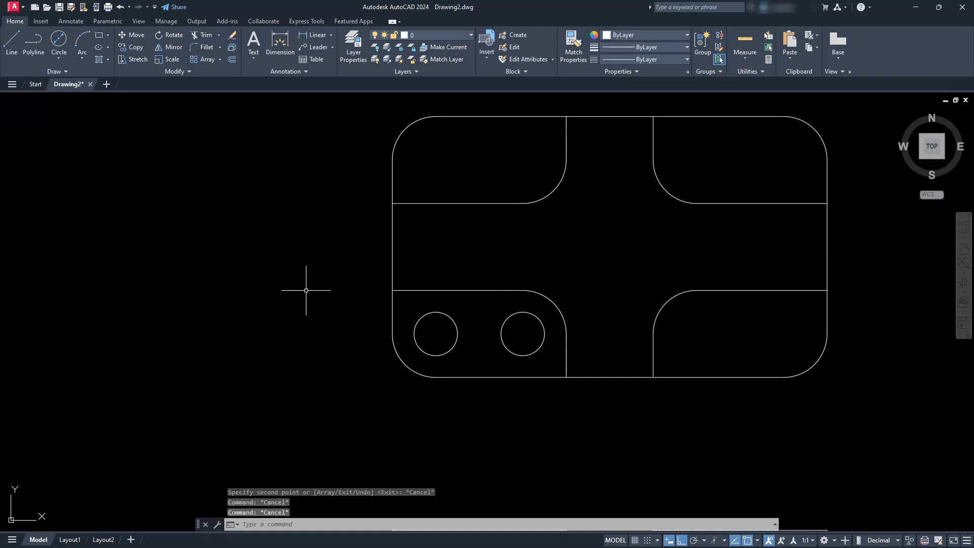
- Move the UCS origin to the left endpoint of the channel's upper horizontal edge
mouse_move(461, 295)
middle_mouse_down()
mouse_move(477, 315)
mouse_move(457, 354)
middle_mouse_up()
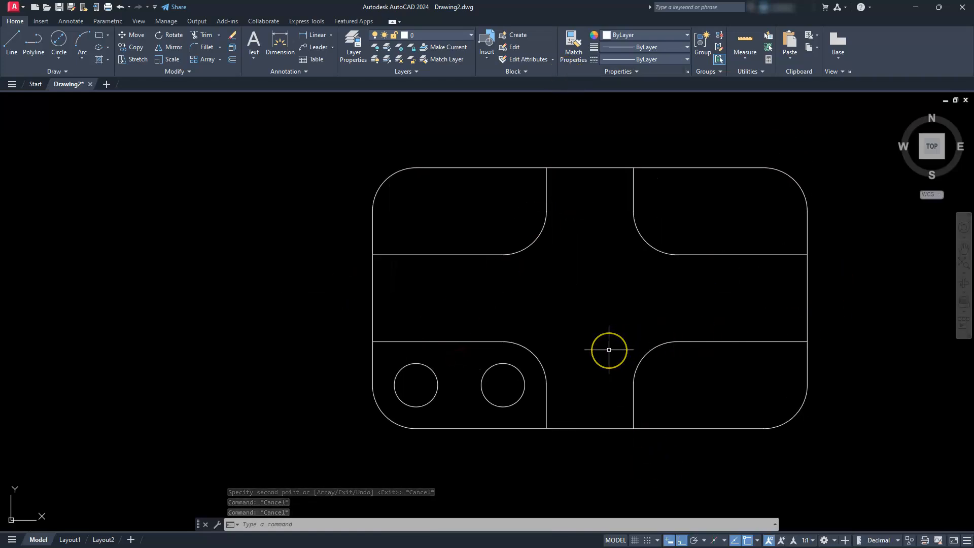
mouse_move(289, 437)
middle_mouse_down()
mouse_move(303, 406)
mouse_move(350, 395)
middle_mouse_up()
mouse_move(111, 479)
middle_mouse_down()
mouse_move(76, 492)
mouse_move(22, 489)
mouse_move(43, 478)
middle_mouse_up()
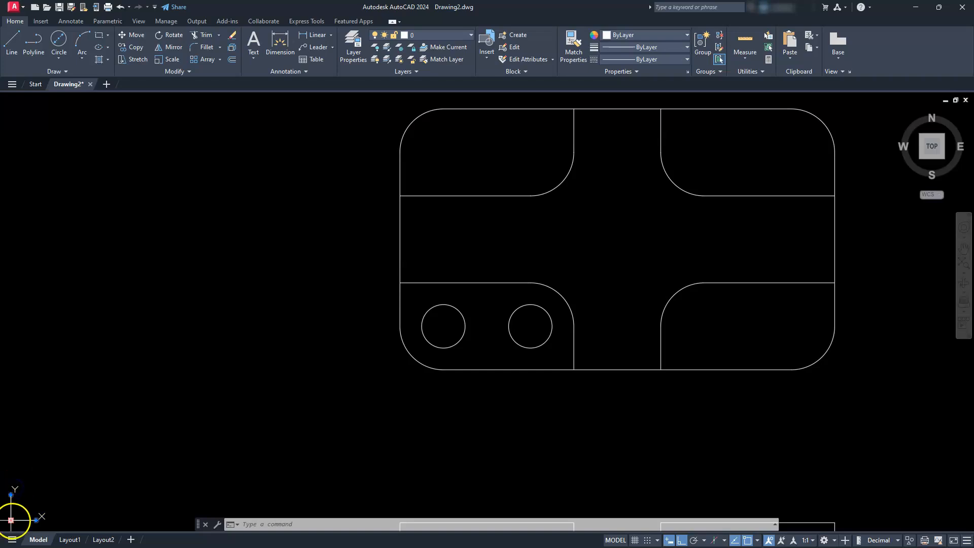
left_click(11, 520)
mouse_move(380, 406)
middle_mouse_down()
mouse_move(373, 424)
mouse_move(223, 420)
middle_mouse_up()
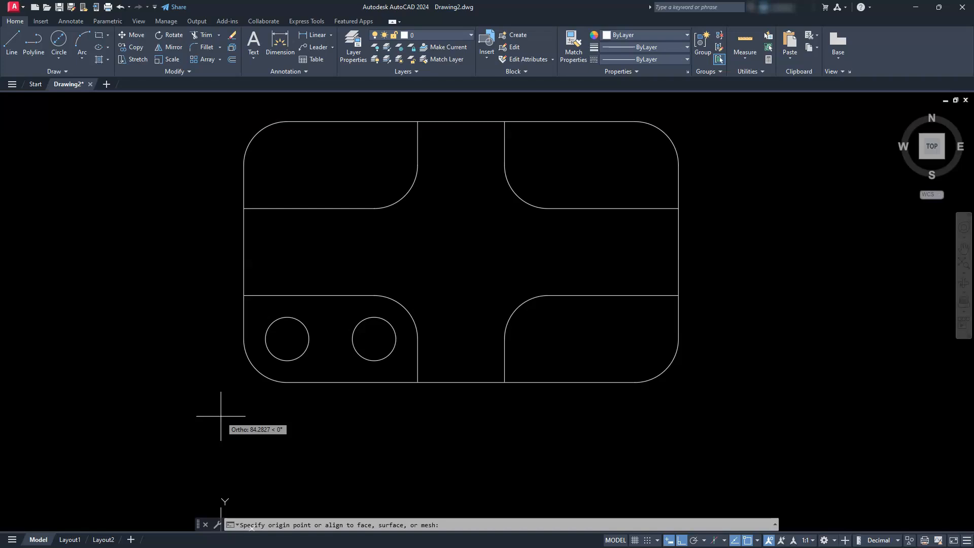
middle_click_drag(257, 390, 256, 429)
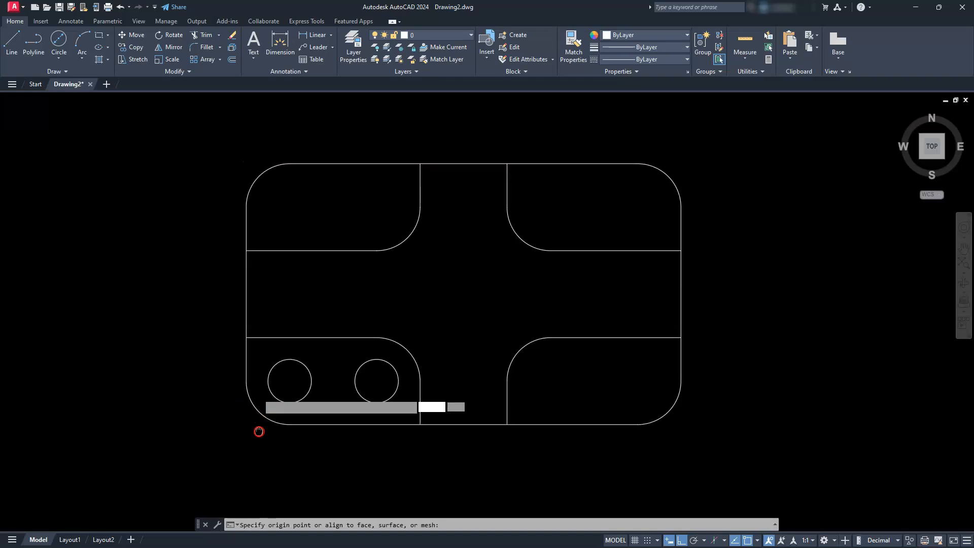
left_click(246, 254)
key("Return")
key("Escape")
key("Escape")
key("Escape")
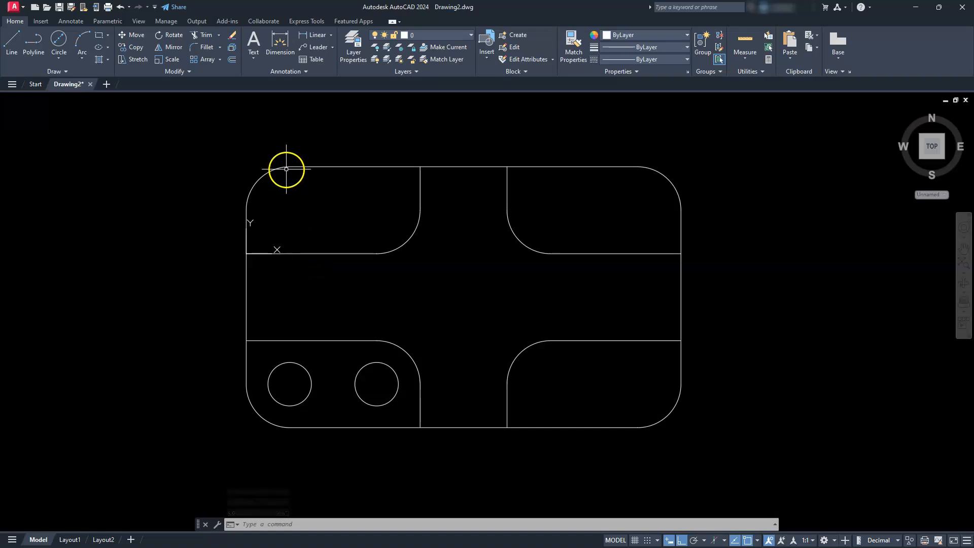
- Draw a 10-diameter circle in the upper-left block, centred at 10,10 from the relocated origin
left_click(59, 38)
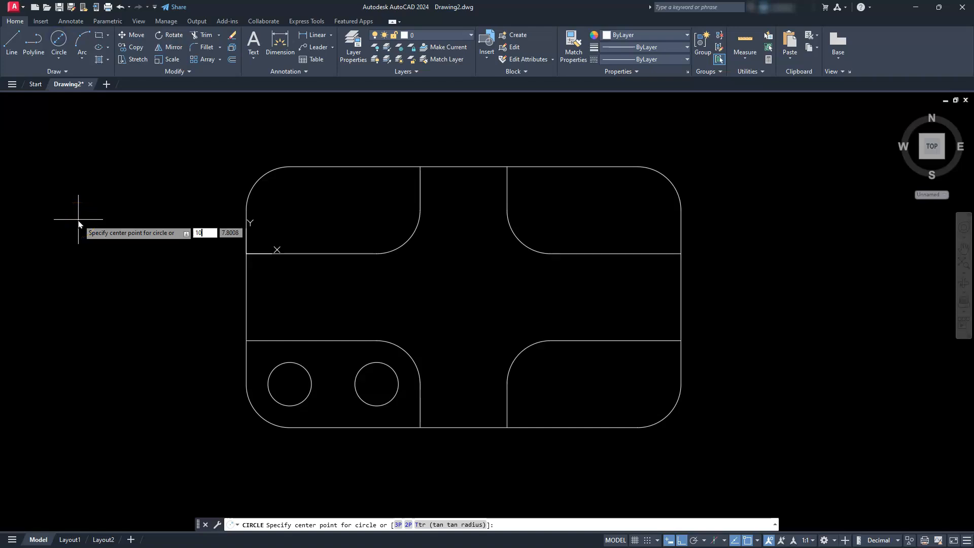
key("Return")
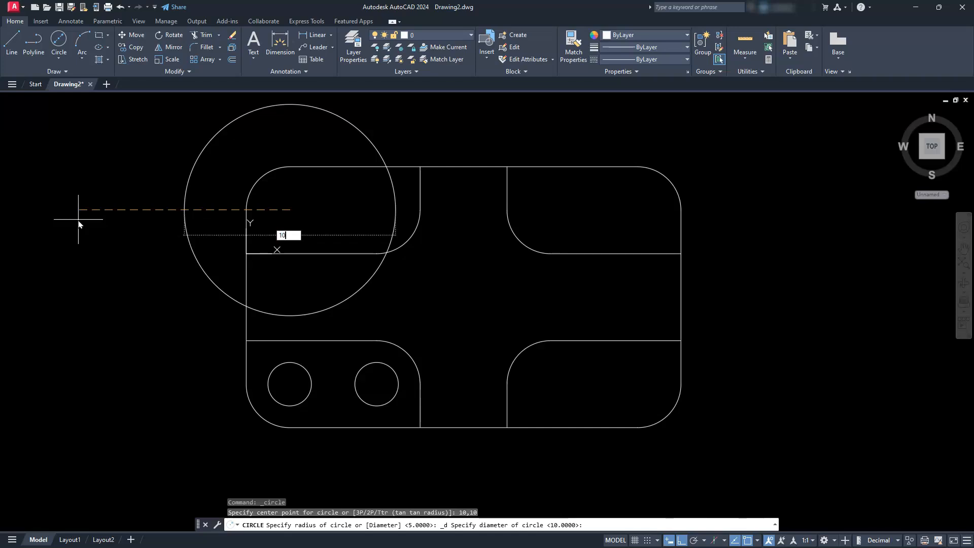
type("10")
key("Return")
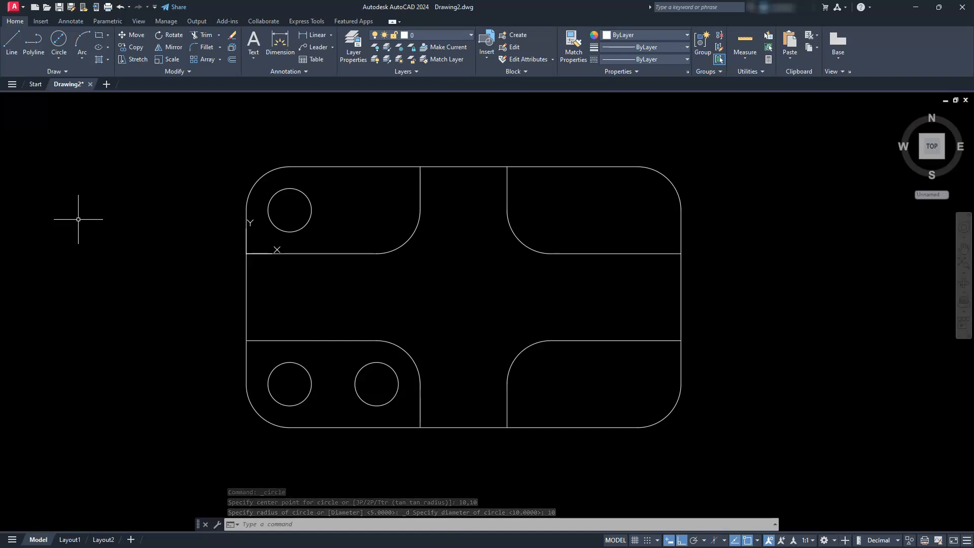
- Copy the circle in the upper-left block 20 units horizontally to the right
left_click(132, 47)
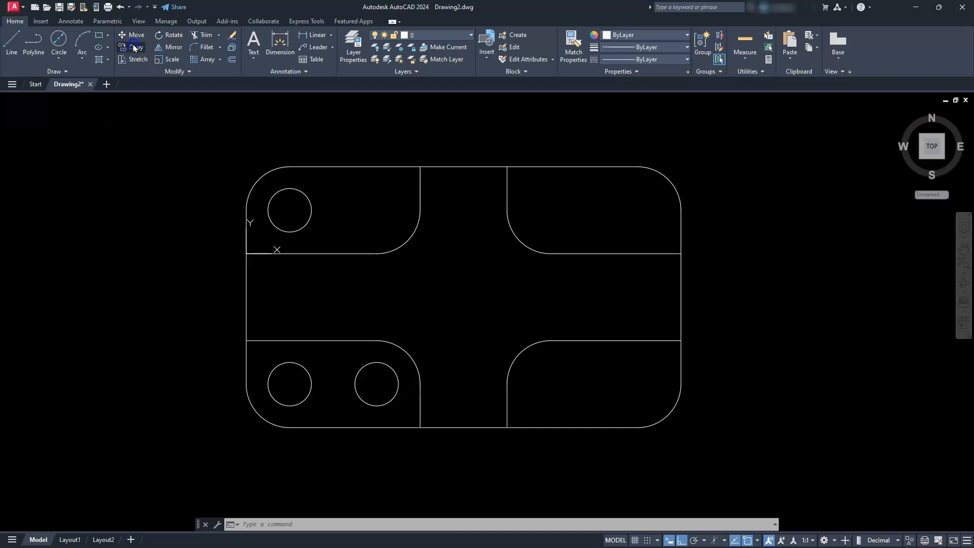
left_click(354, 217)
left_click(294, 226)
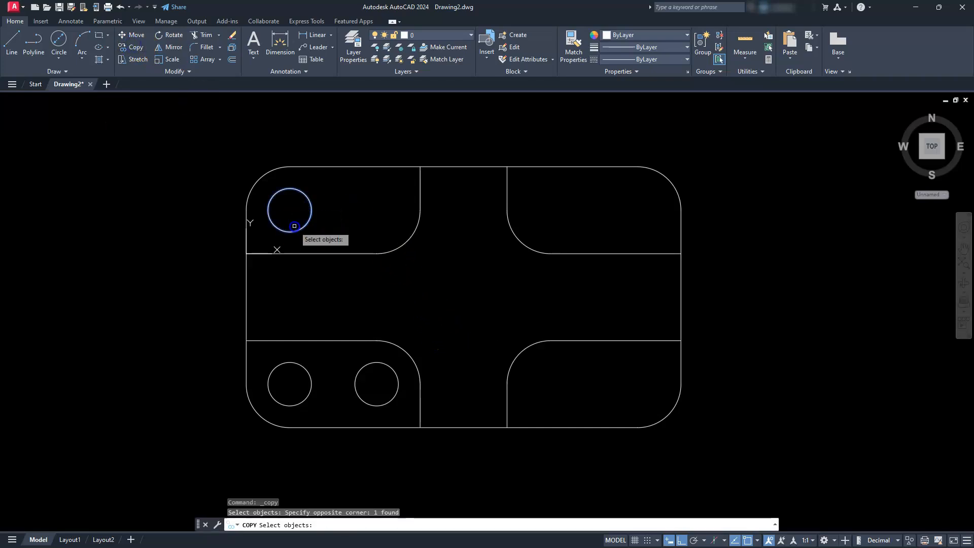
key("Return")
left_click(111, 200)
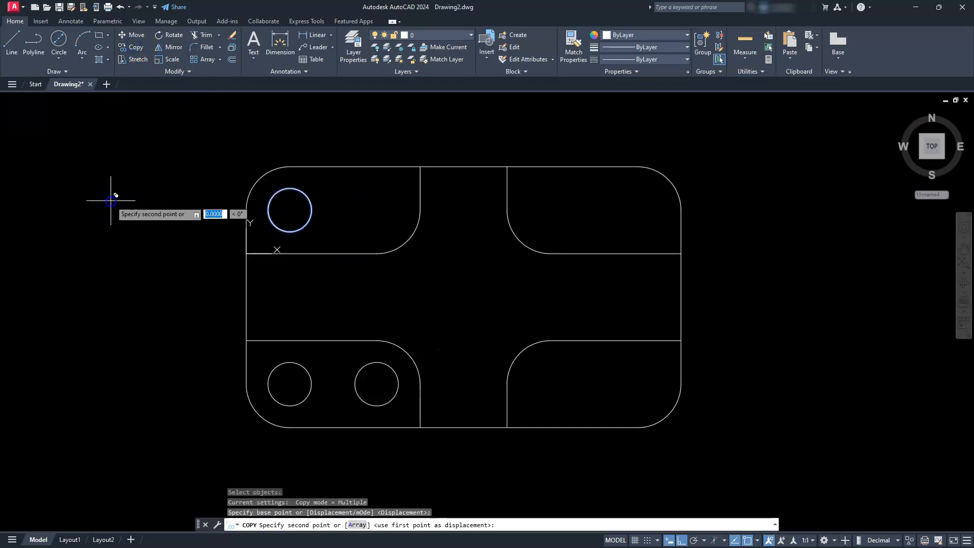
type("20")
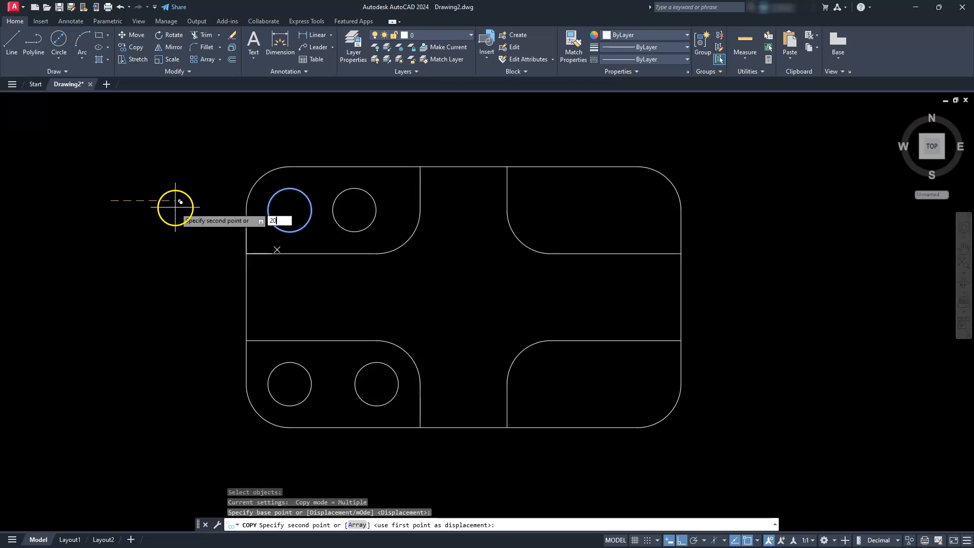
key("Return")
key("Escape")
key("Escape")
key("Escape")
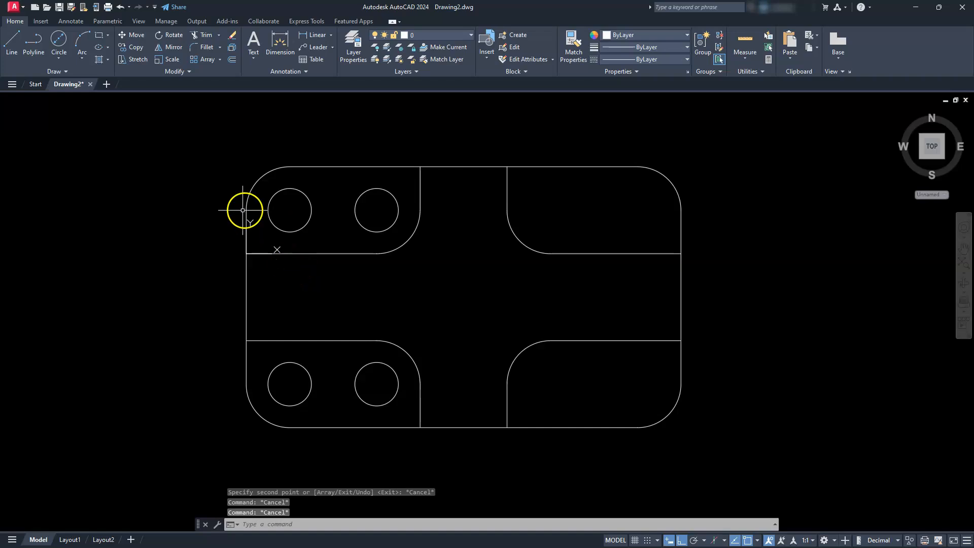
- Restore the WCS and mirror the four left-hand circles about the top view's vertical centreline, keeping the source circles
left_click(936, 195)
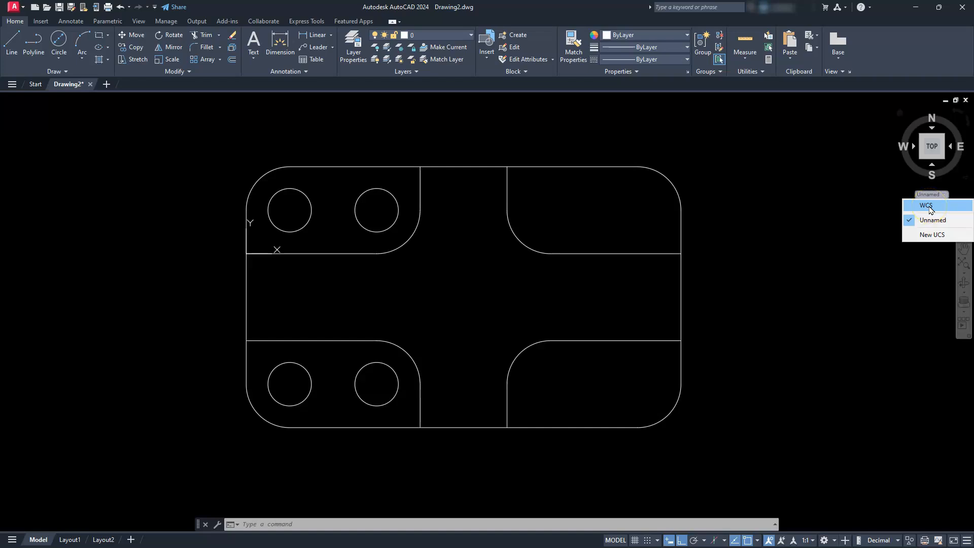
left_click(928, 205)
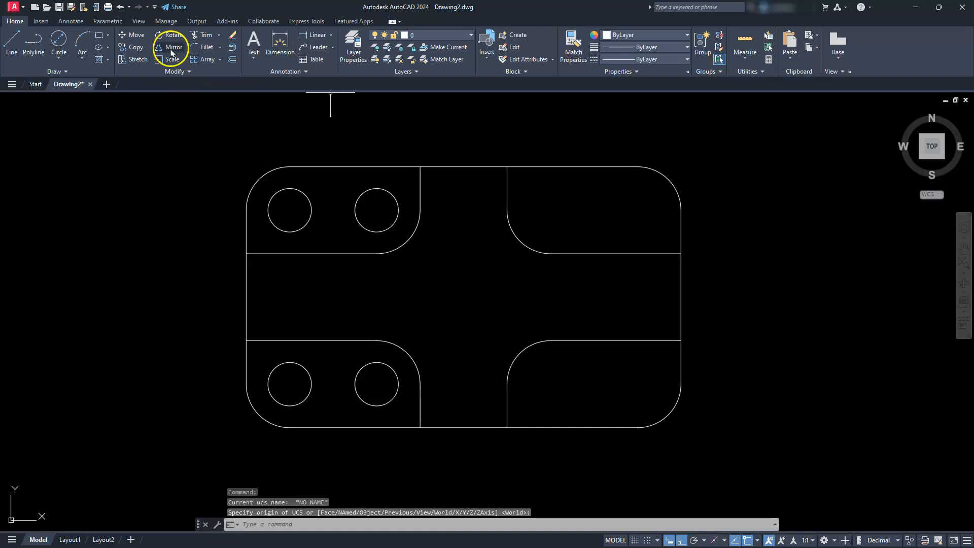
left_click(386, 205)
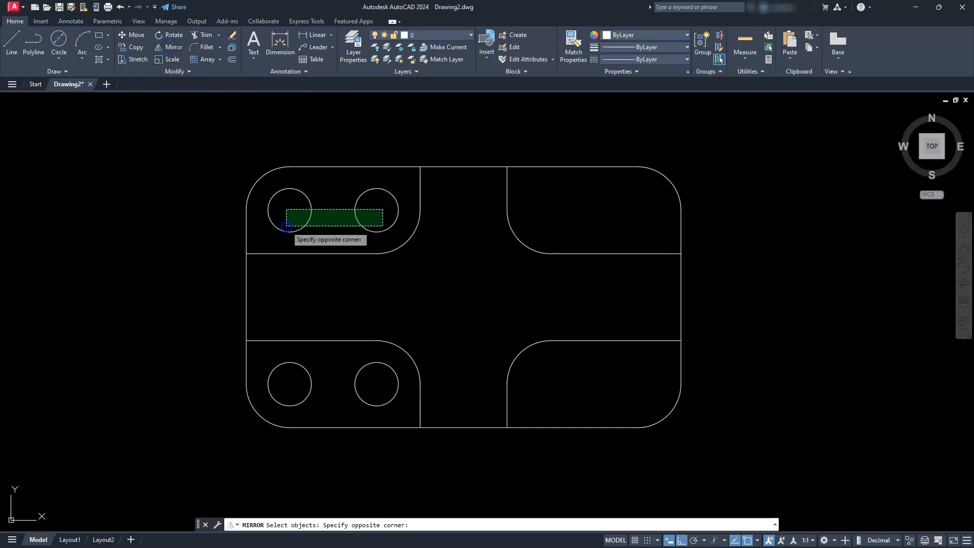
left_click(286, 226)
left_click(377, 383)
left_click(280, 405)
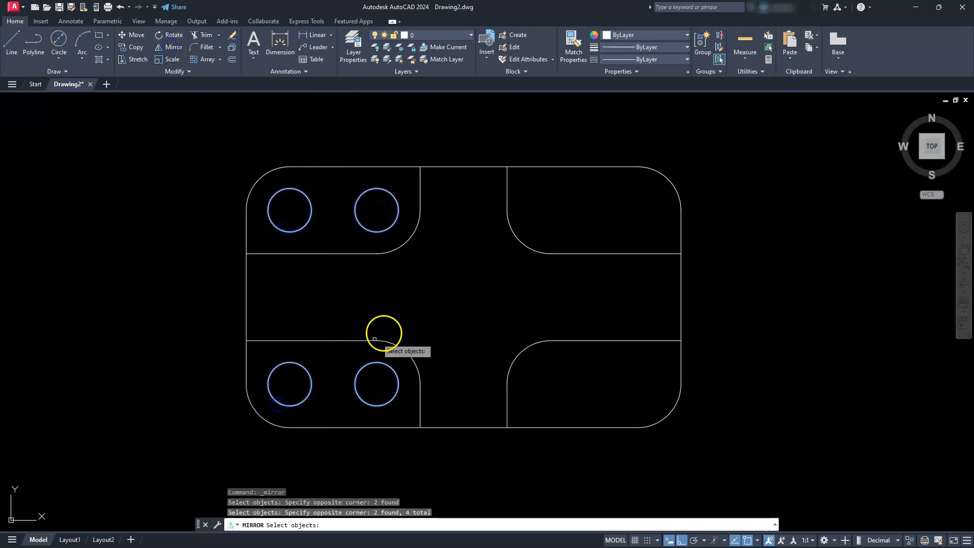
key("Return")
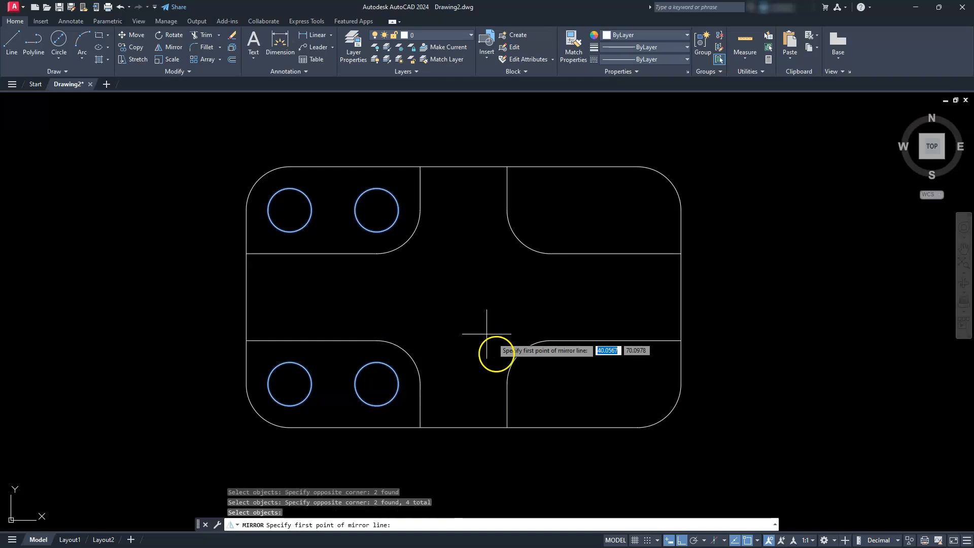
left_click(470, 428)
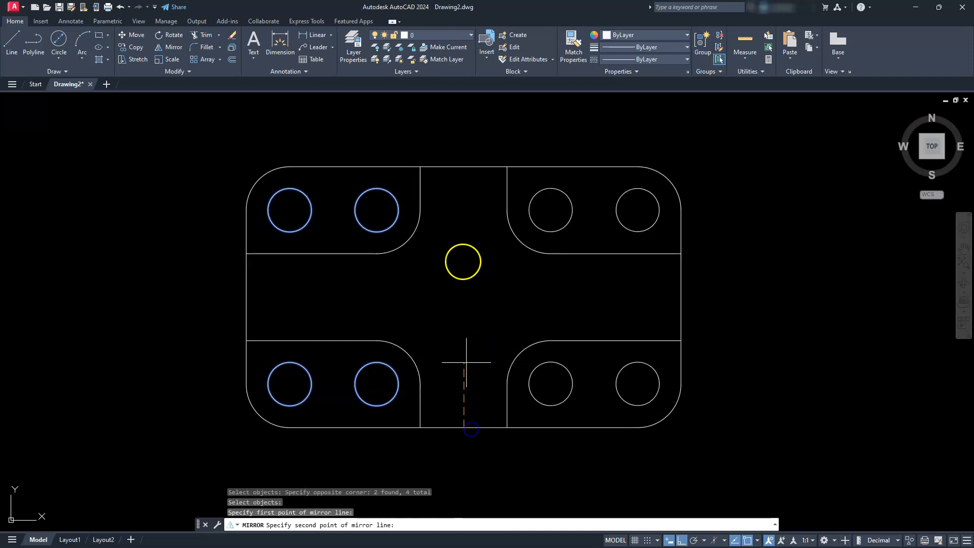
left_click(463, 167)
key("Return")
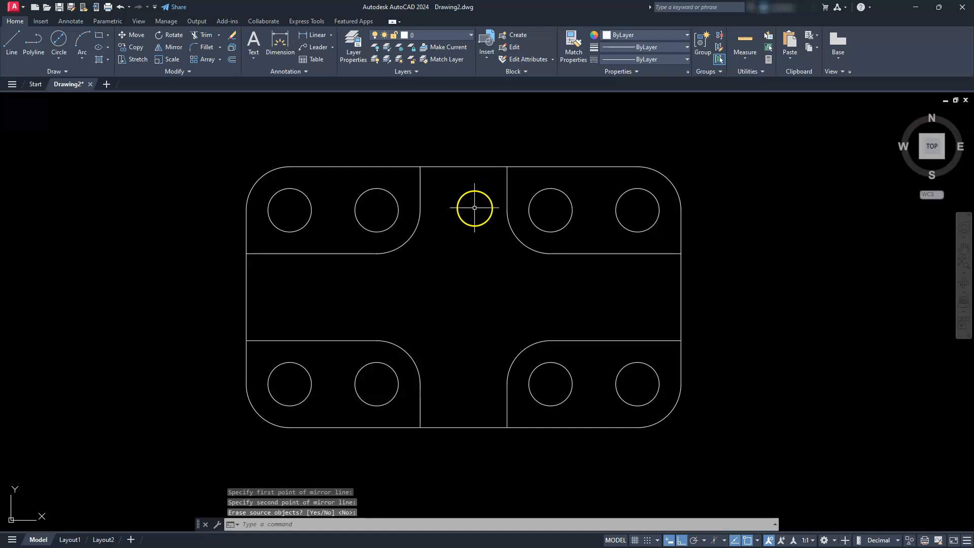
key("Escape")
key("Escape")
- Draw a construction line at 45 degrees through the upper-right corner of the front view
scroll(479, 291, "down", 2)
middle_click_drag(570, 337, 431, 240)
middle_click_drag(443, 383, 434, 390)
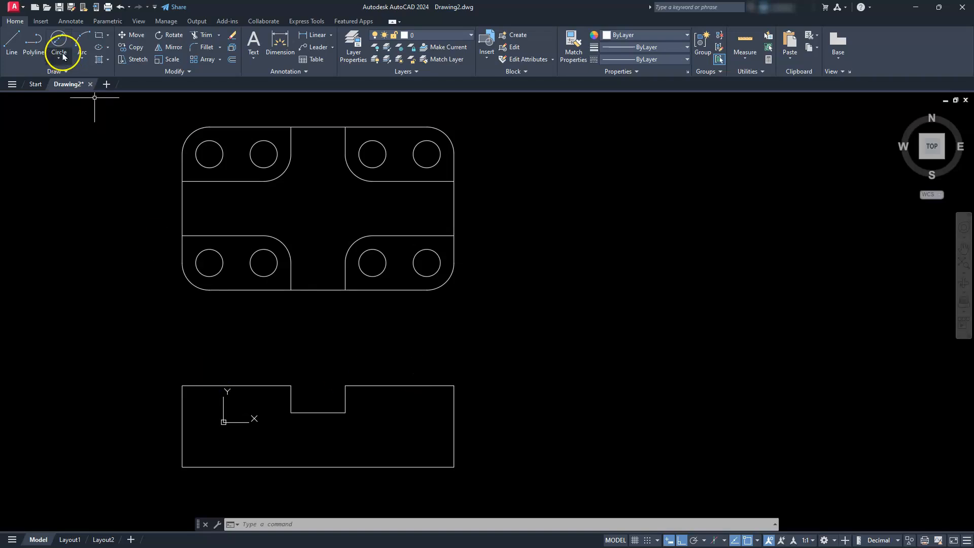
left_click(66, 71)
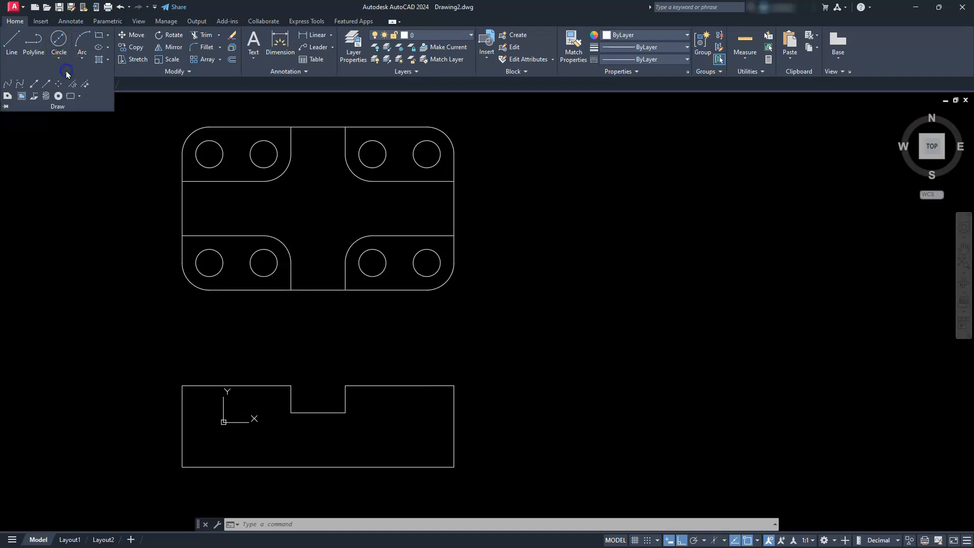
left_click(33, 83)
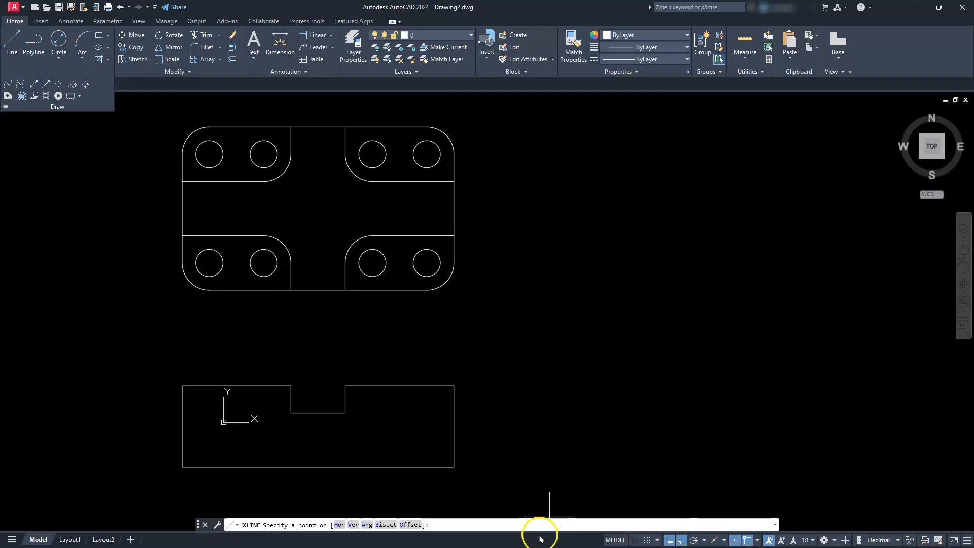
left_click(366, 525)
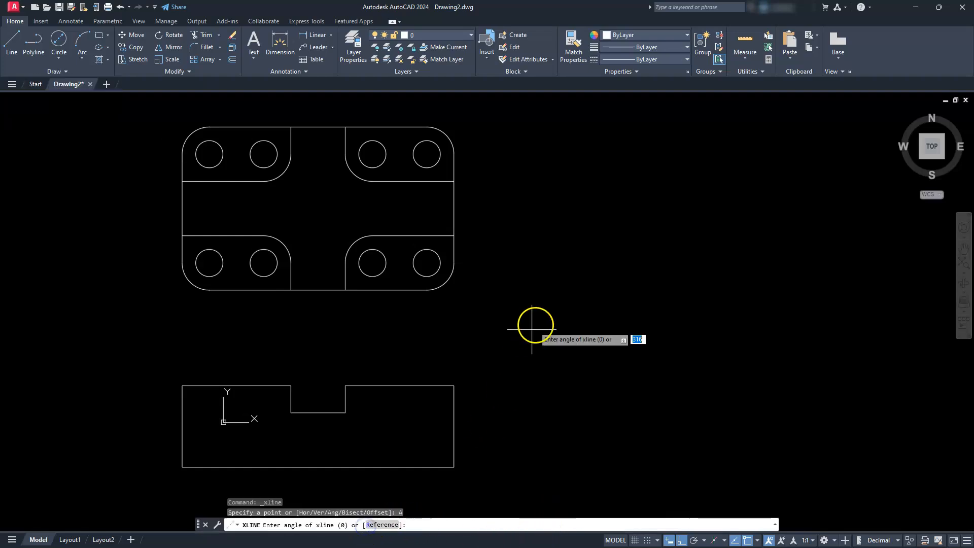
key("Return")
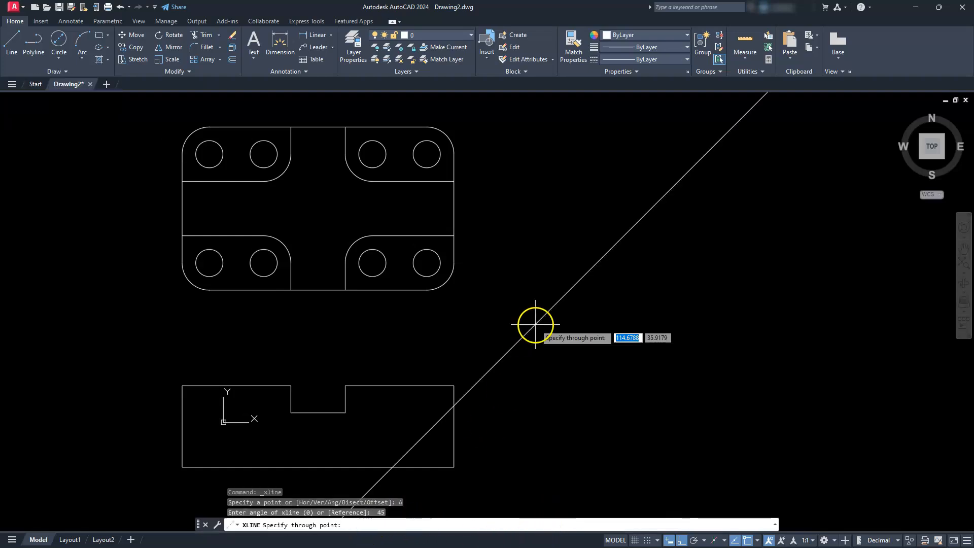
left_click(454, 385)
key("Escape")
key("Escape")
key("Escape")
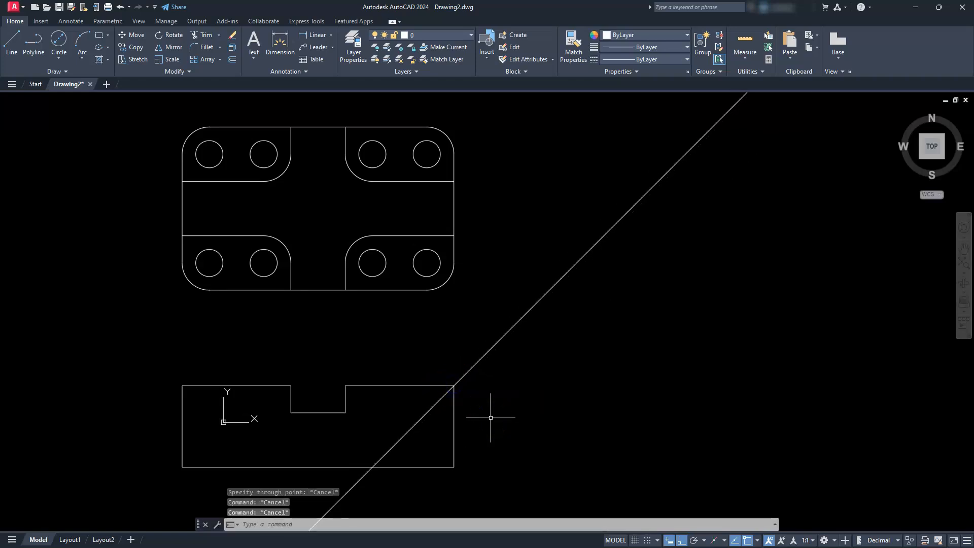
- Draw horizontal construction lines through the front view's bottom edge, notch floor and top edge
left_click(62, 71)
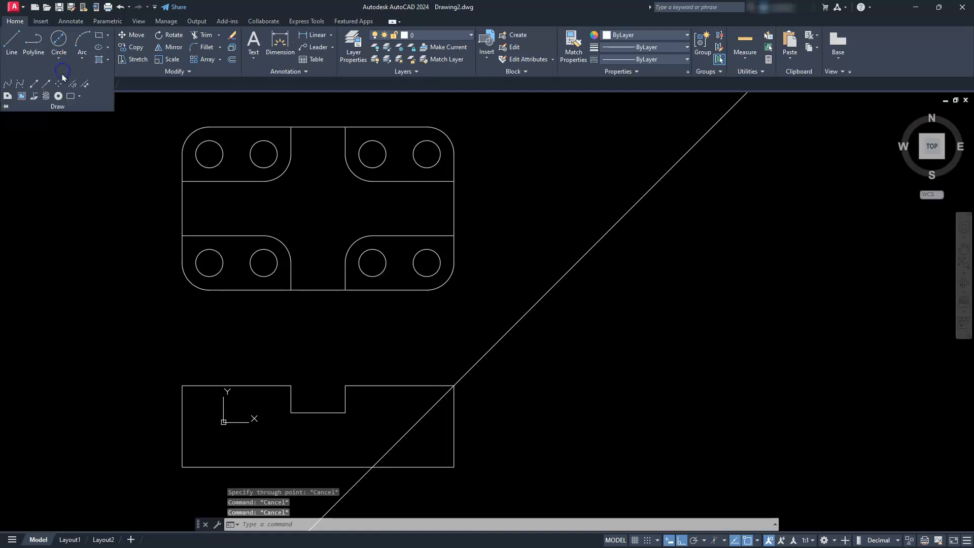
left_click(34, 85)
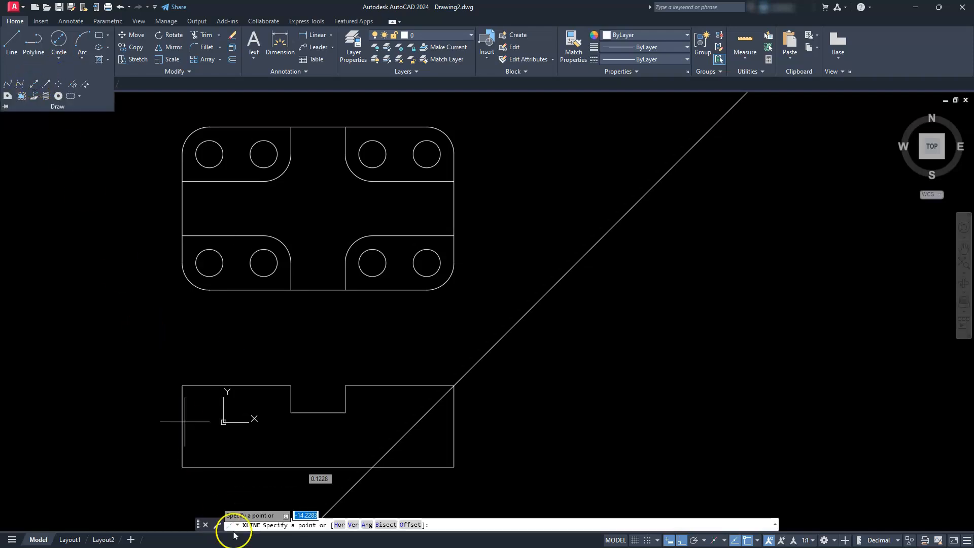
left_click(339, 524)
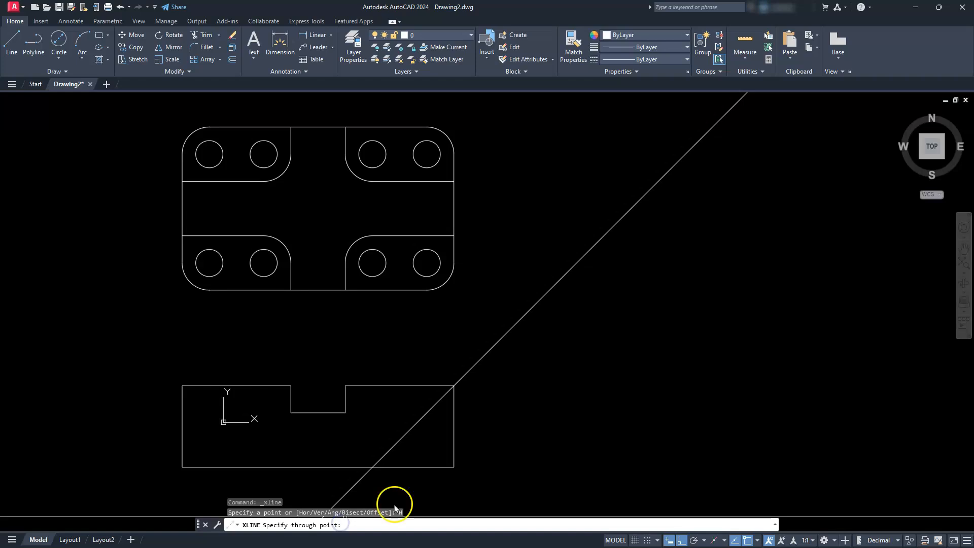
left_click(458, 466)
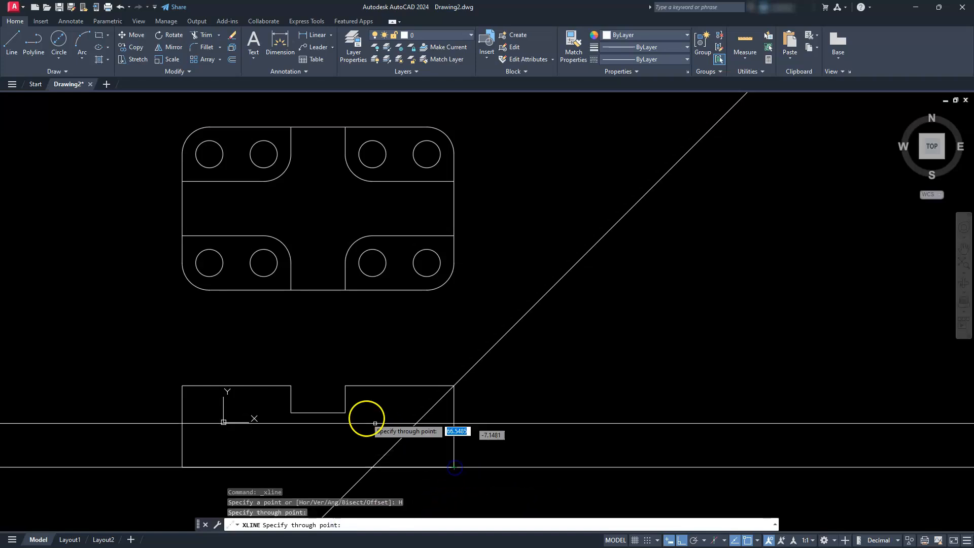
left_click(345, 412)
left_click(345, 385)
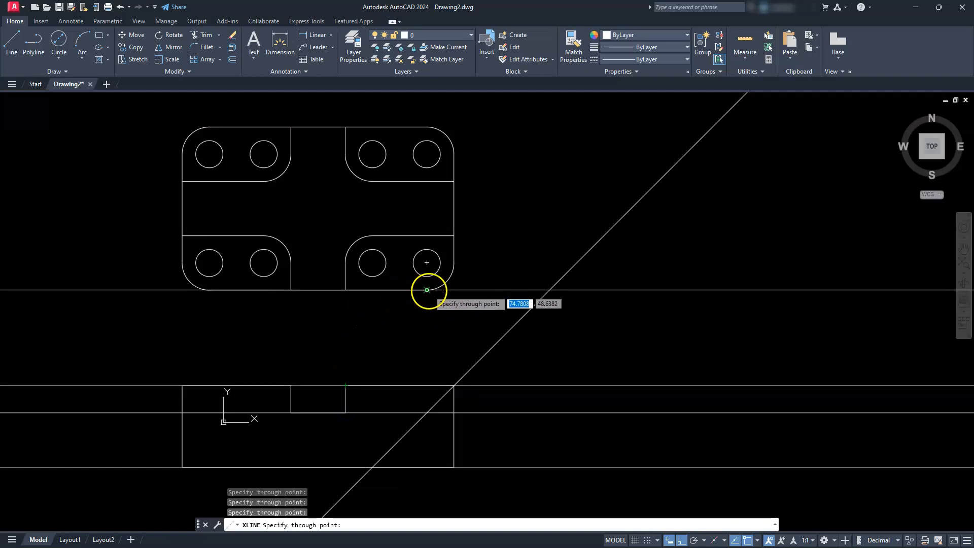
- Add horizontal construction lines through the top view's lower edge, both horizontal channel edges and upper edge
left_click(427, 289)
left_click(441, 236)
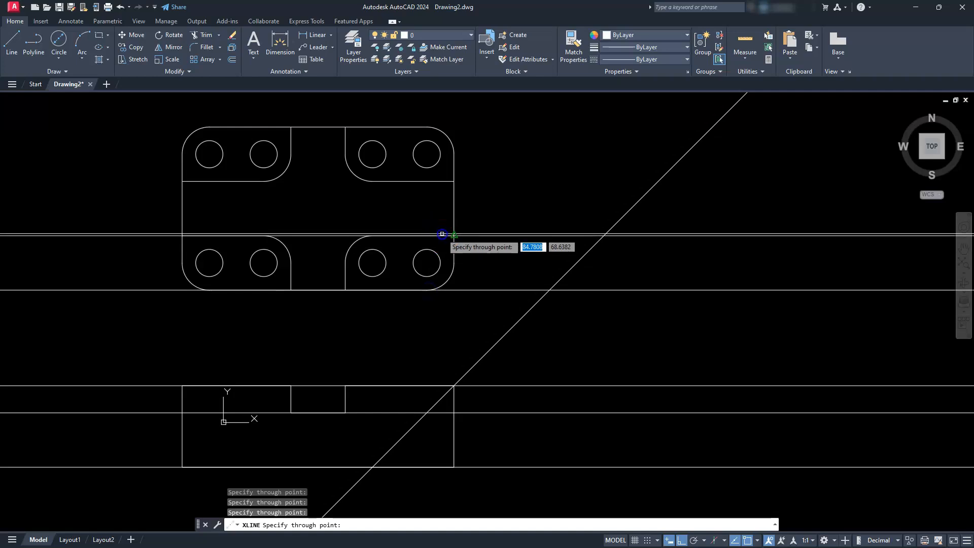
left_click(440, 181)
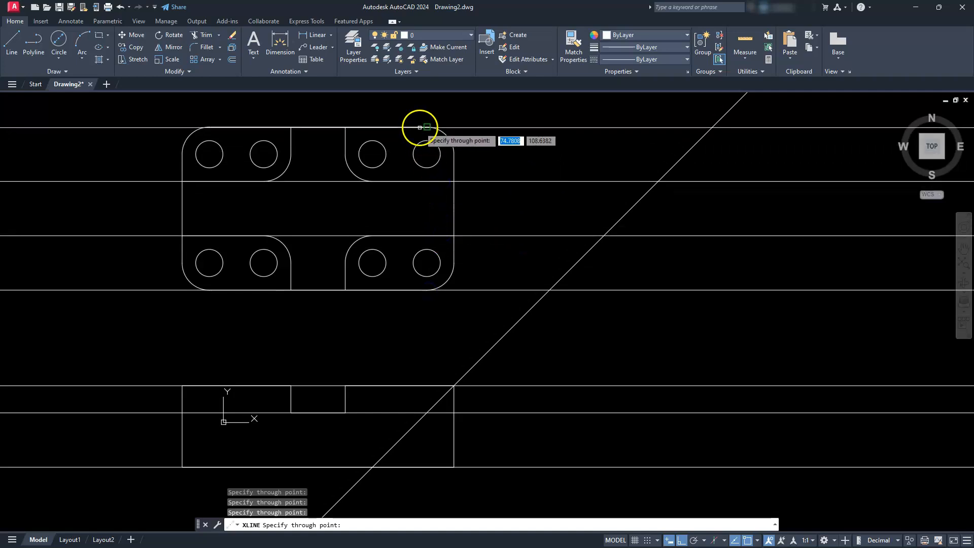
left_click(421, 127)
key("Escape")
key("Escape")
key("Escape")
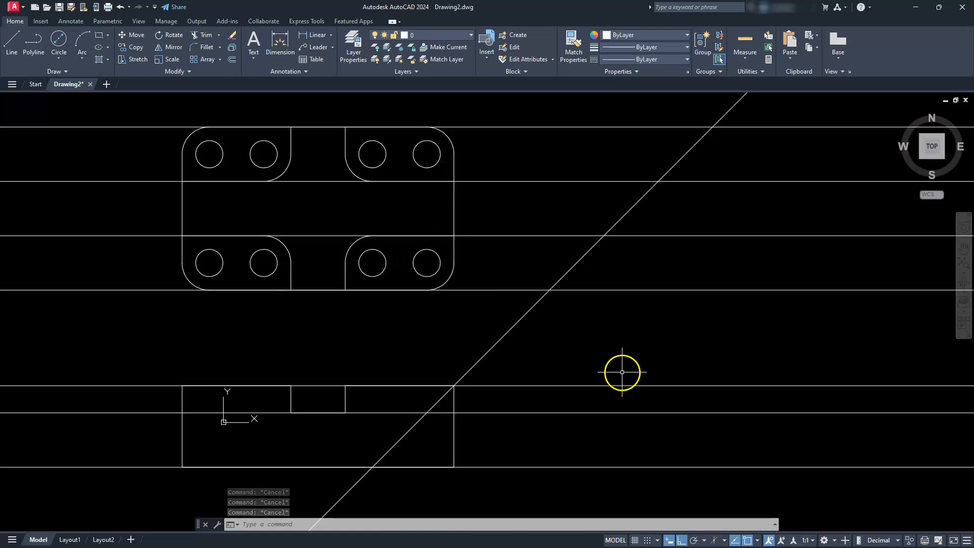
- Draw vertical construction lines through the four points where the 45-degree line crosses the top view's horizontal projection lines
left_click(72, 74)
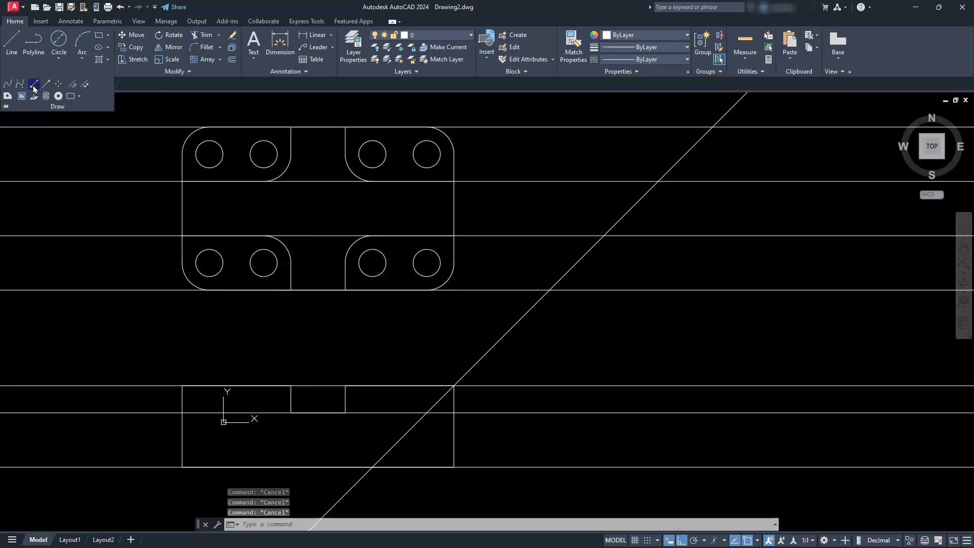
left_click(34, 85)
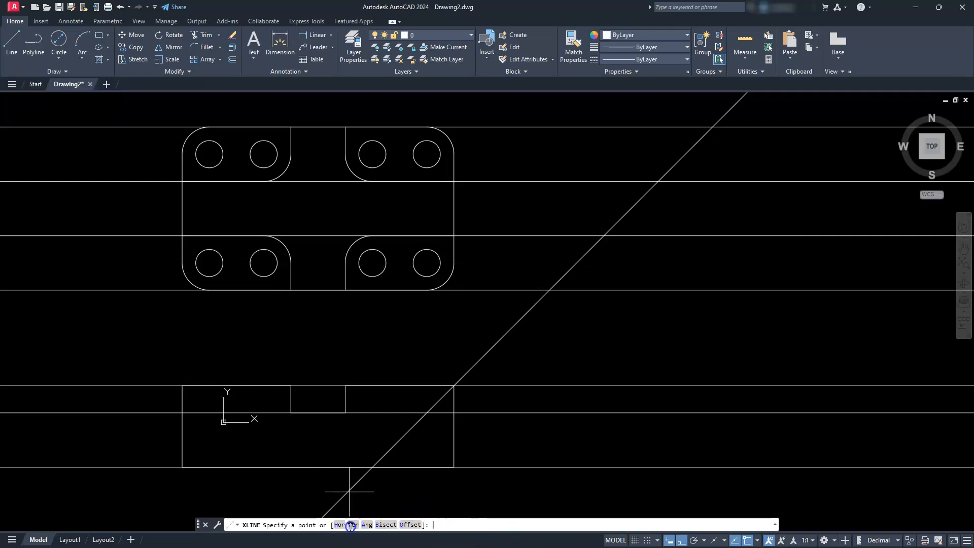
left_click(350, 525)
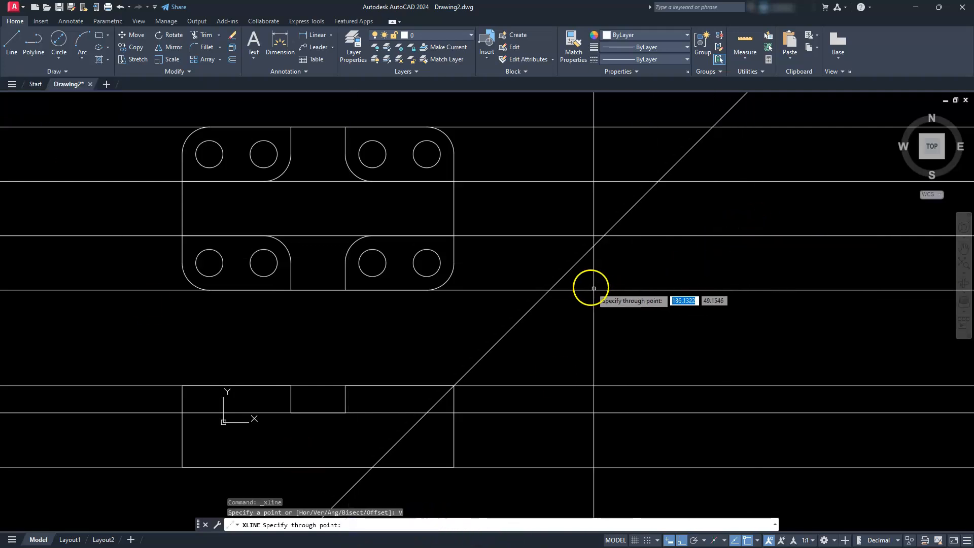
left_click(550, 289)
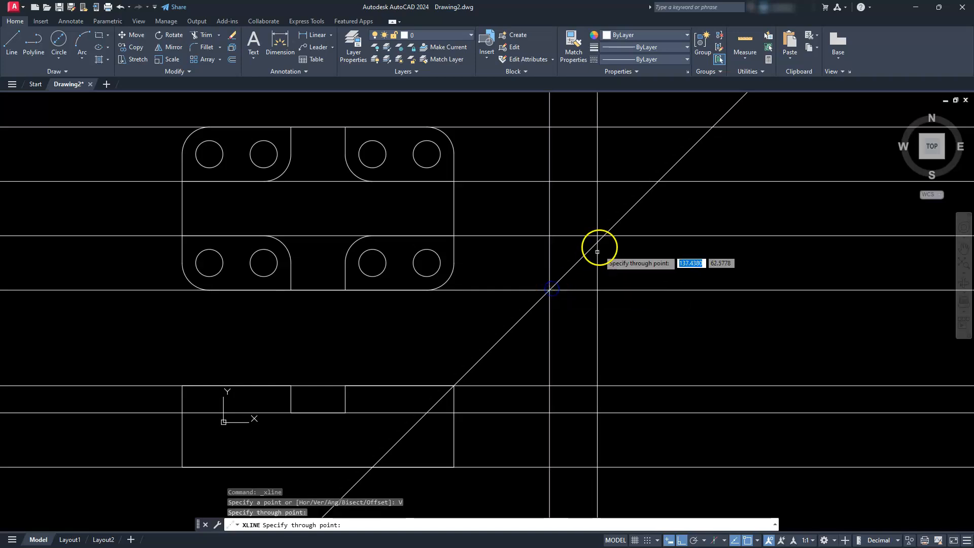
left_click(604, 236)
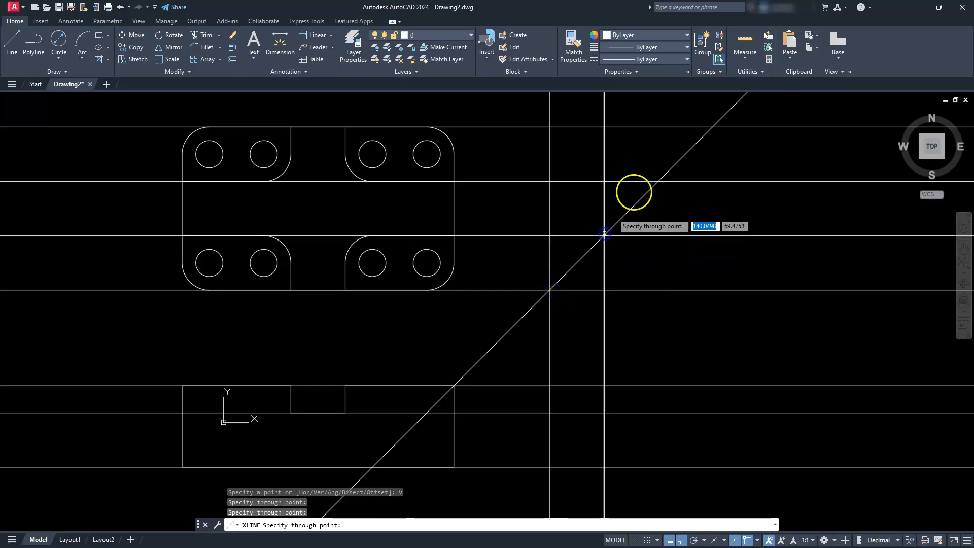
left_click(658, 181)
left_click(712, 128)
key("Escape")
key("Escape")
- Trim the vertical construction lines between the top view's lower projection line and the front view's top projection line
middle_click_drag(564, 437, 446, 318)
key("Escape")
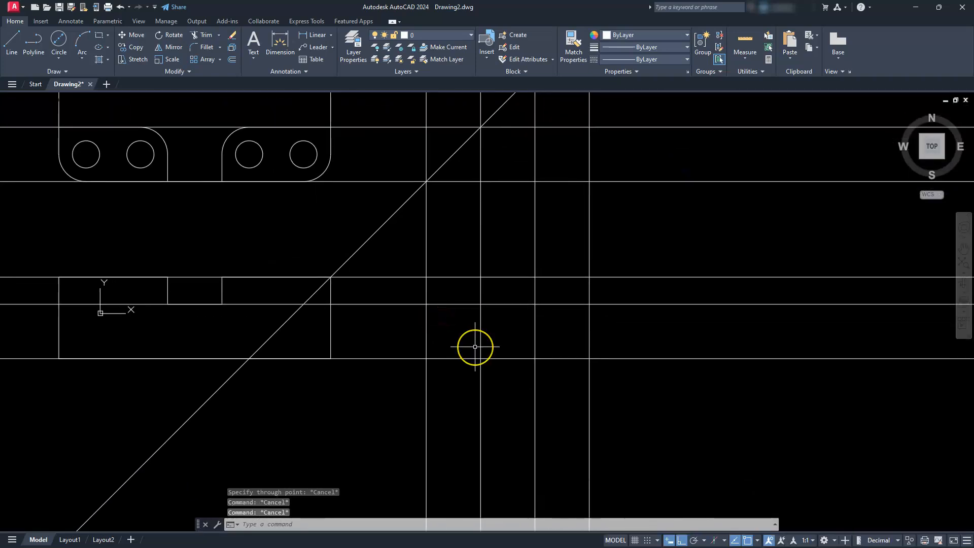
type("tr")
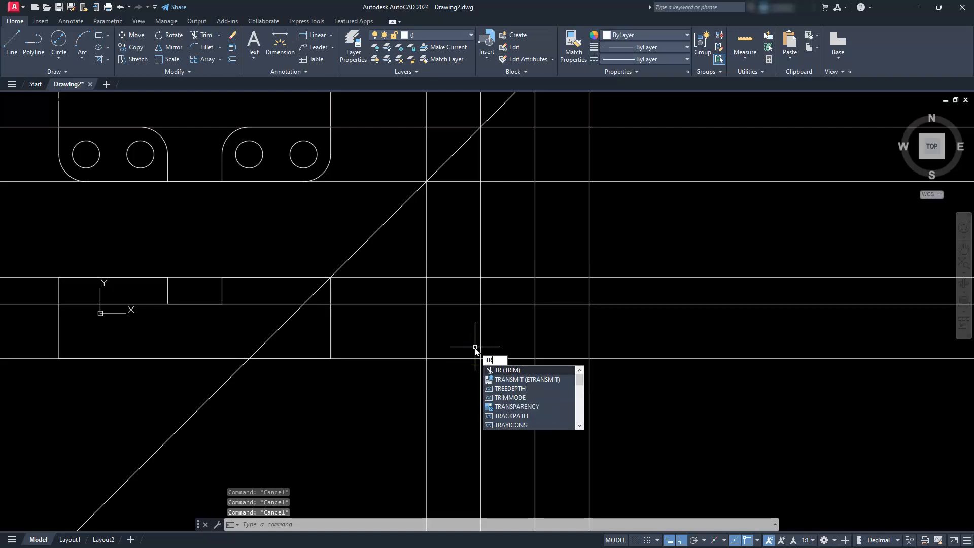
key("Return")
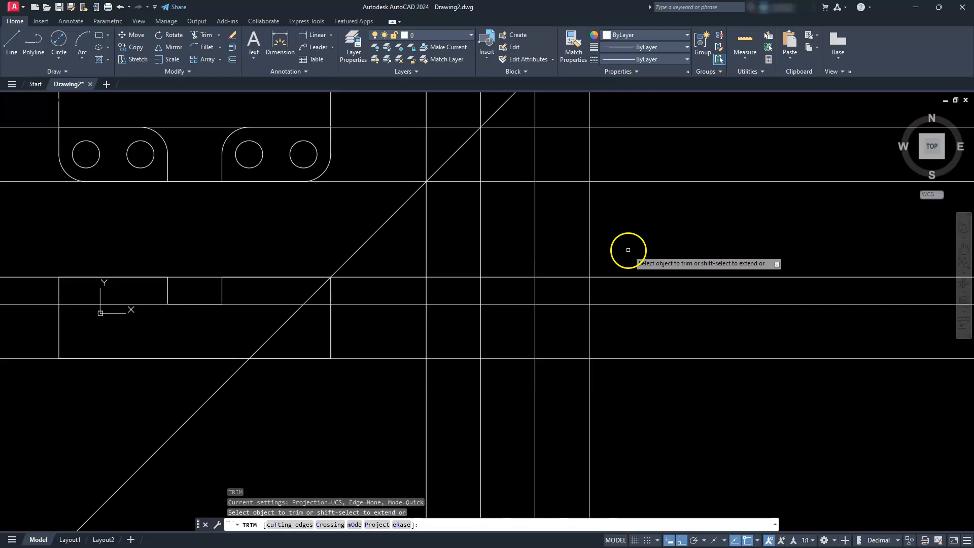
left_click(653, 244)
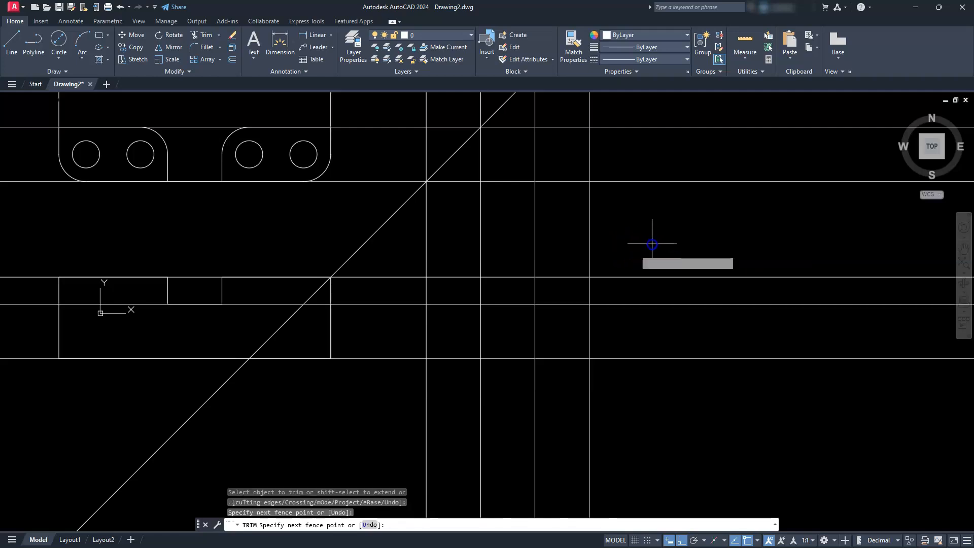
left_click(412, 249)
key("Return")
- Trim the projection lines beside and below the side view to leave its rectangular outline
left_click(412, 249)
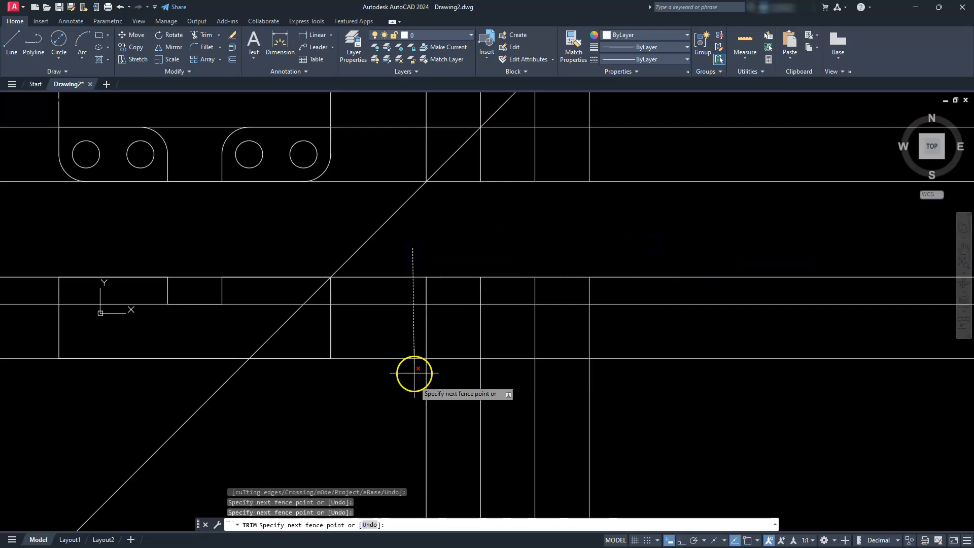
left_click(406, 426)
key("Return")
left_click(394, 400)
left_click(649, 393)
key("Return")
left_click(650, 405)
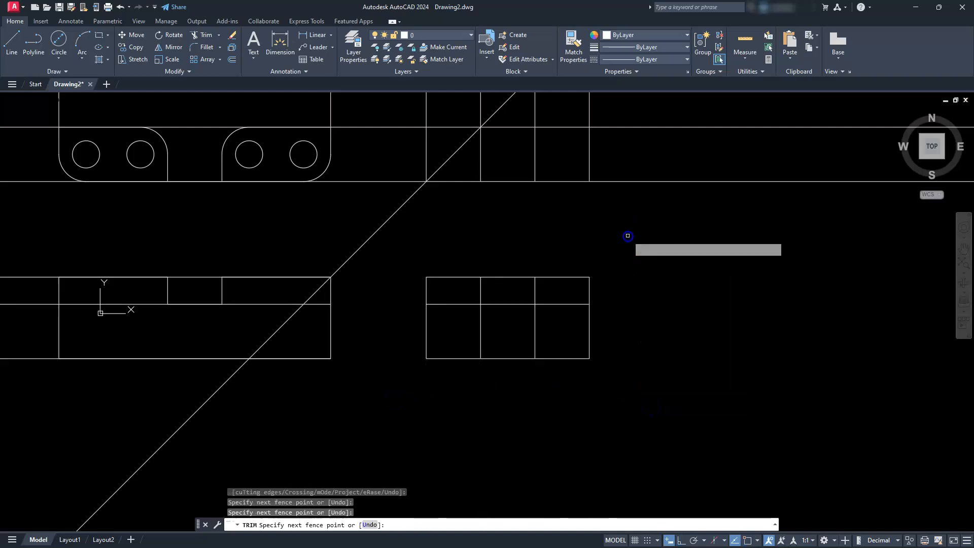
- Trim the inner lines and the notch opening of the side view to form its notched profile
left_click(551, 334)
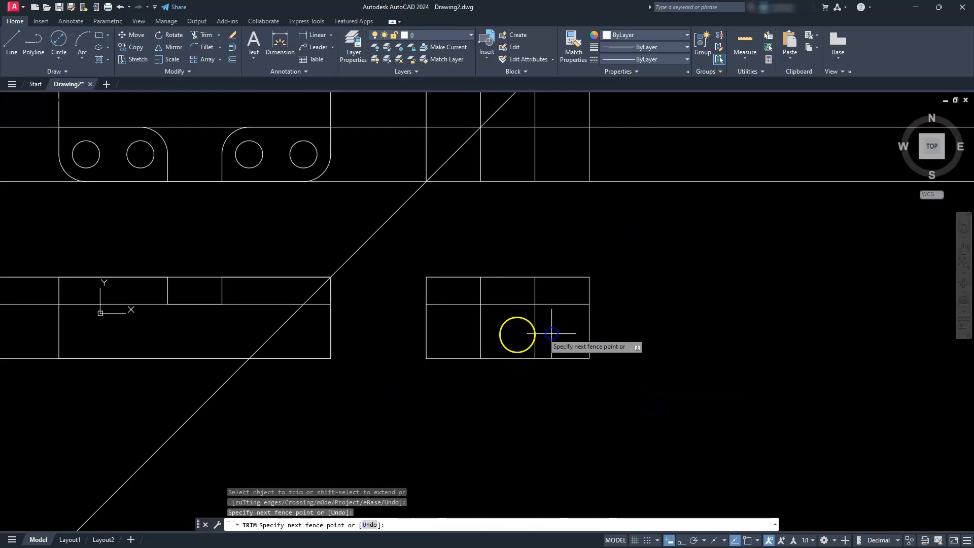
left_click(470, 338)
key("Return")
left_click(465, 303)
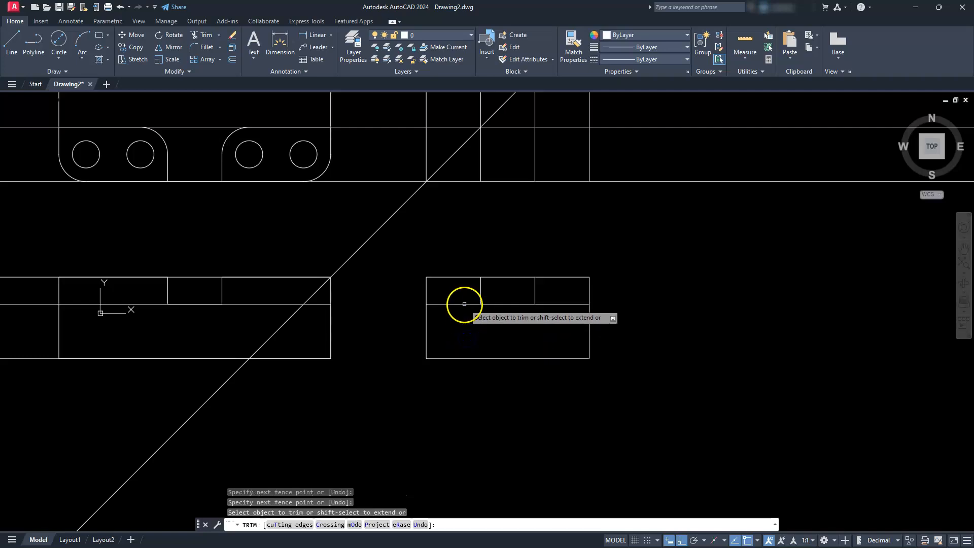
left_click(561, 307)
left_click(555, 283)
key("Return")
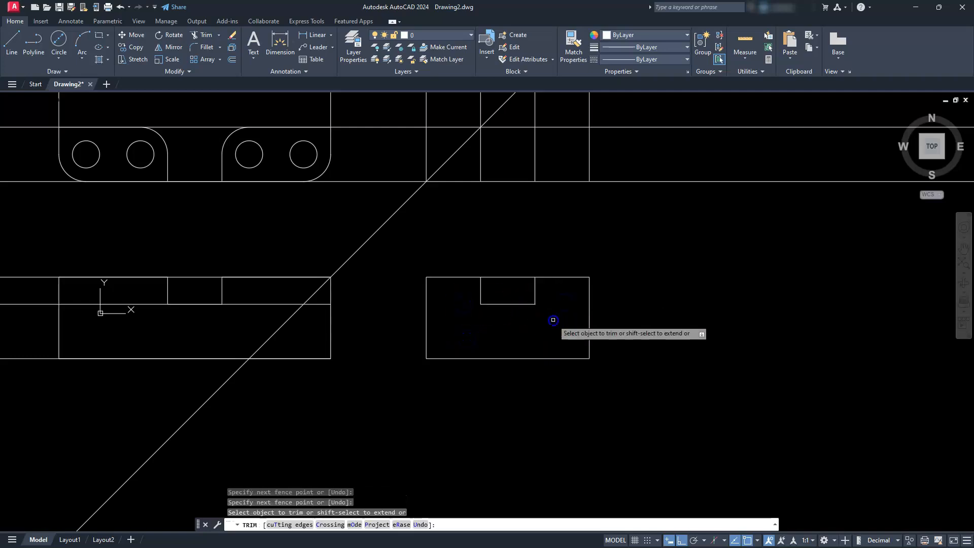
left_click(515, 280)
left_click(505, 268)
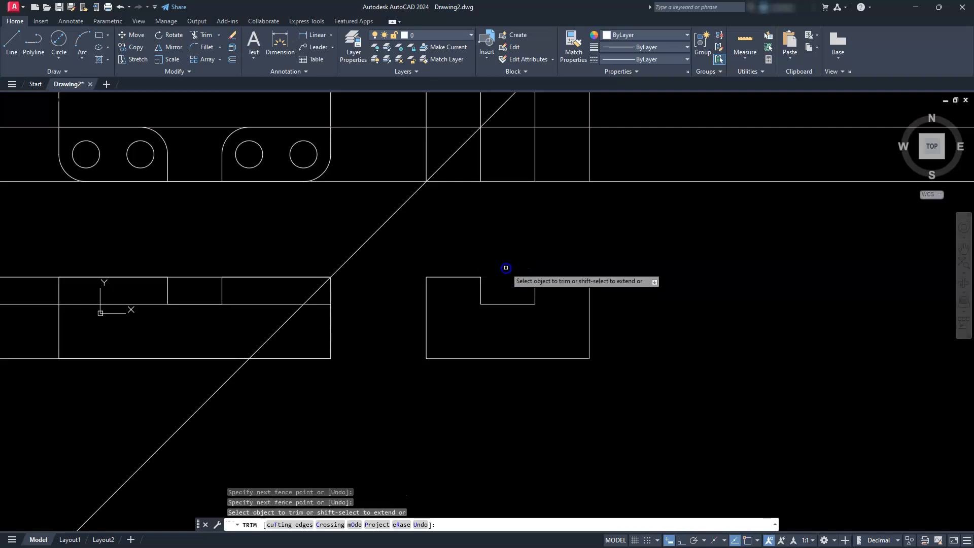
key("Escape")
key("Escape")
- Delete all leftover construction lines around the top view and beside the front view
scroll(569, 295, "down", 4)
middle_click_drag(569, 295, 646, 400)
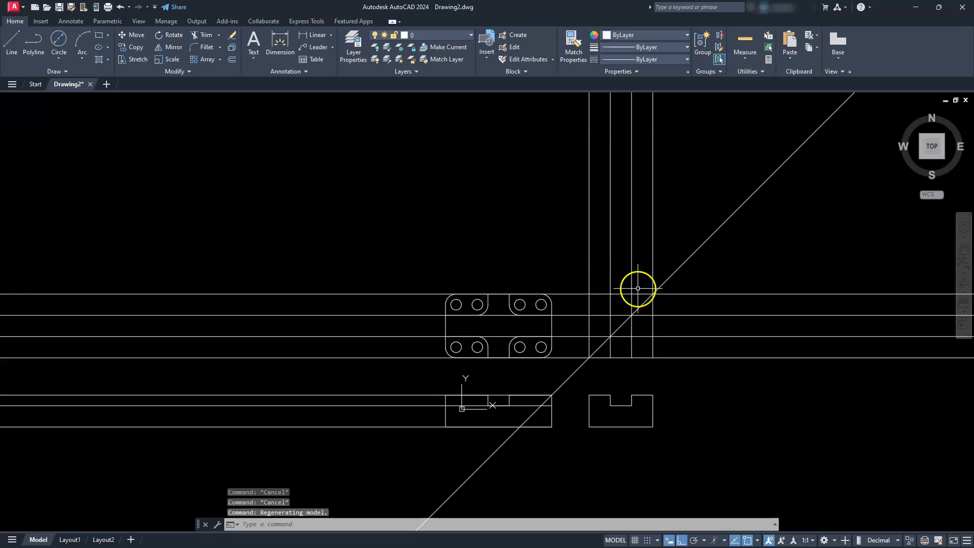
left_click(669, 218)
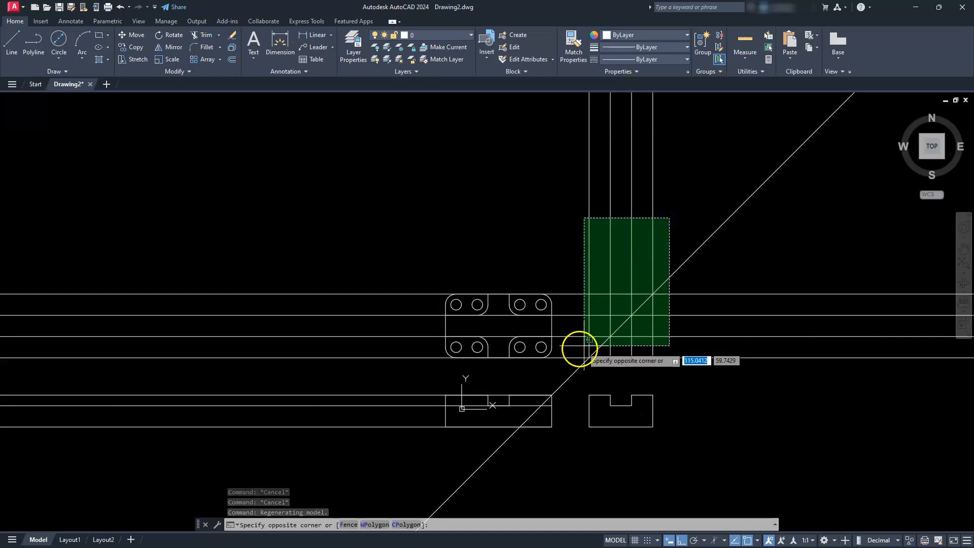
left_click(578, 372)
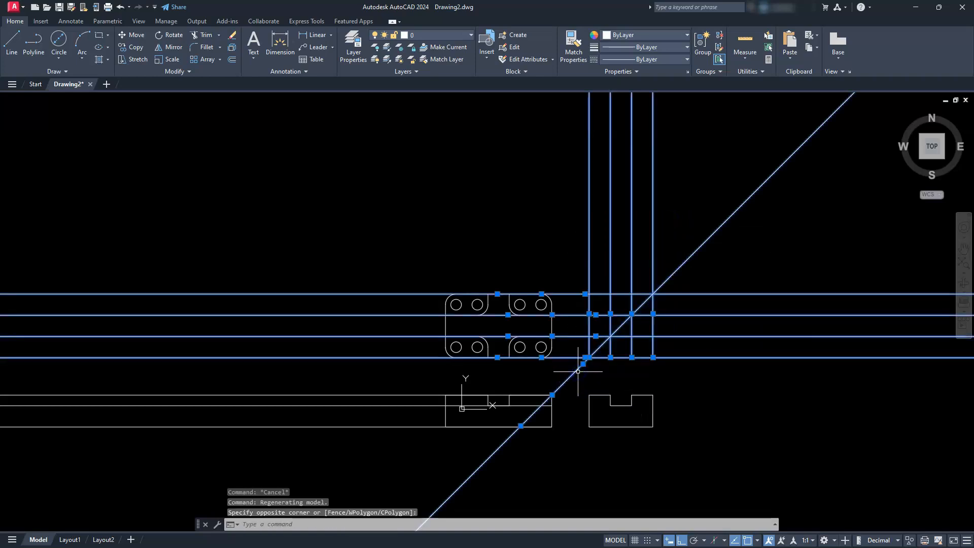
key("Delete")
left_click(268, 336)
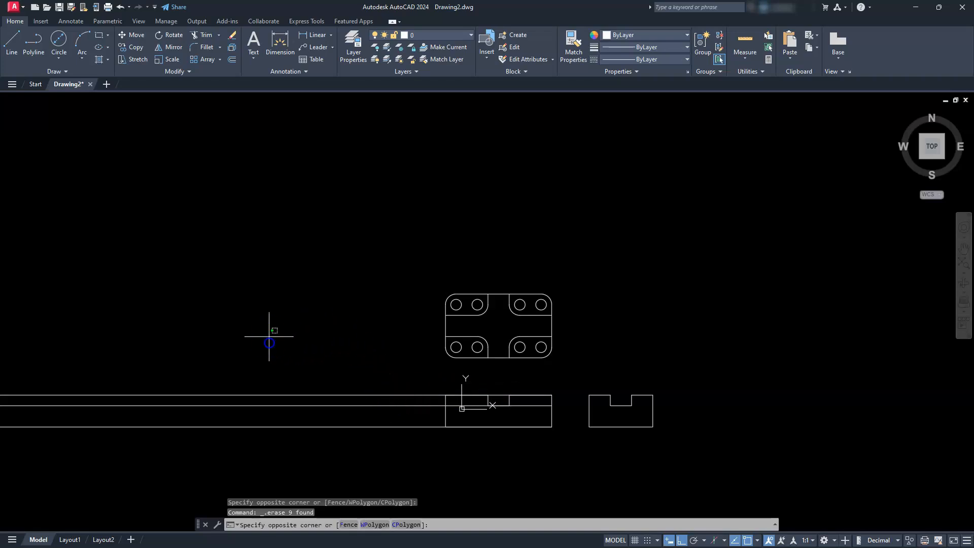
left_click(228, 455)
key("Delete")
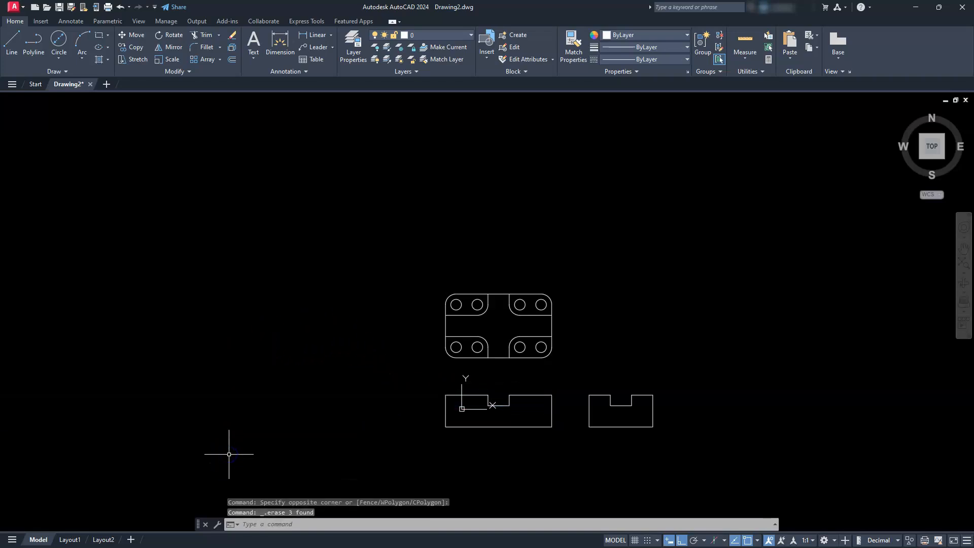
- Measure the horizontal gap between the lower corners of the front and side views
middle_click(600, 375)
middle_click(600, 375)
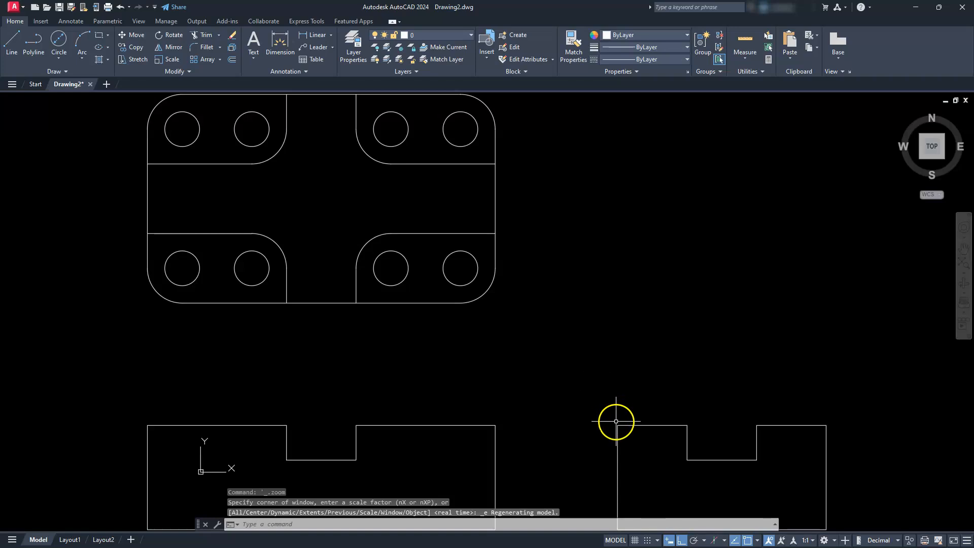
middle_click_drag(613, 431, 602, 382)
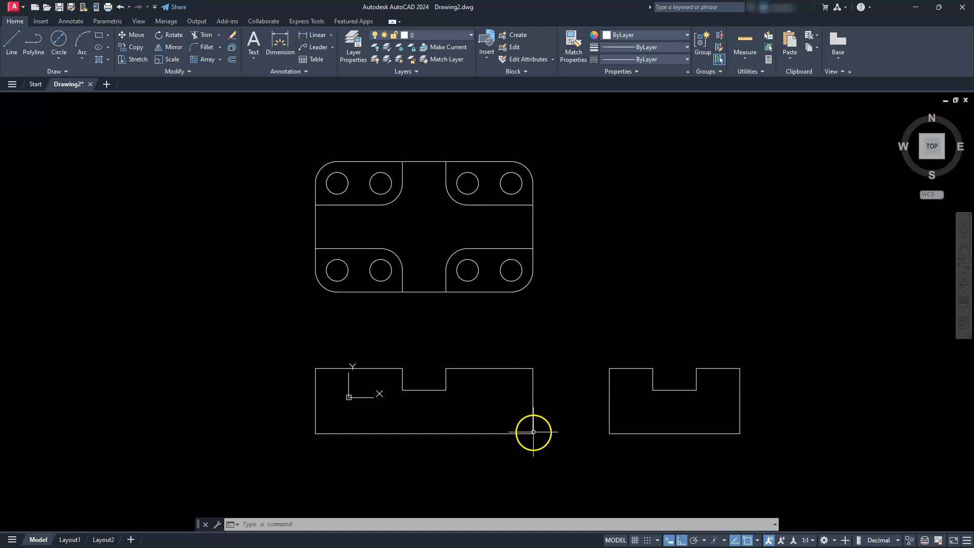
left_click(746, 52)
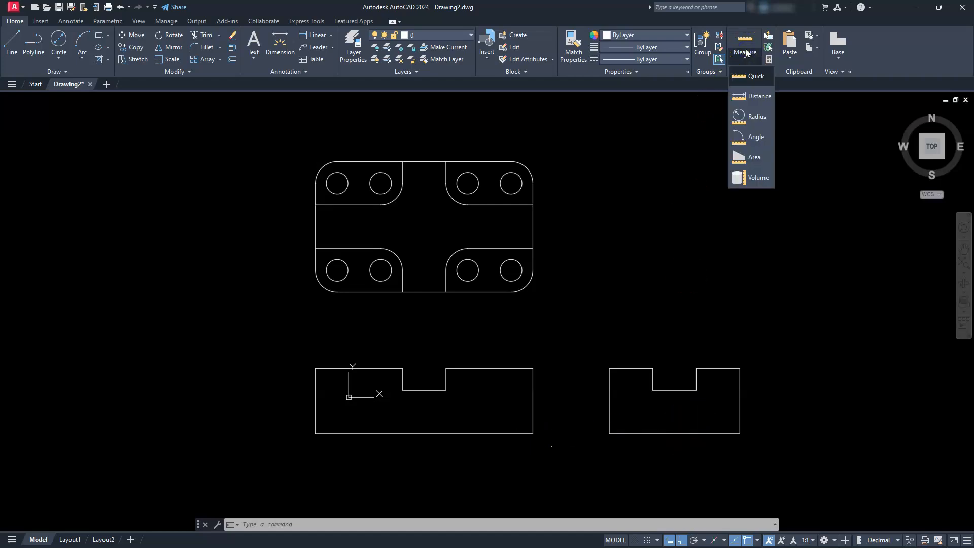
left_click(750, 96)
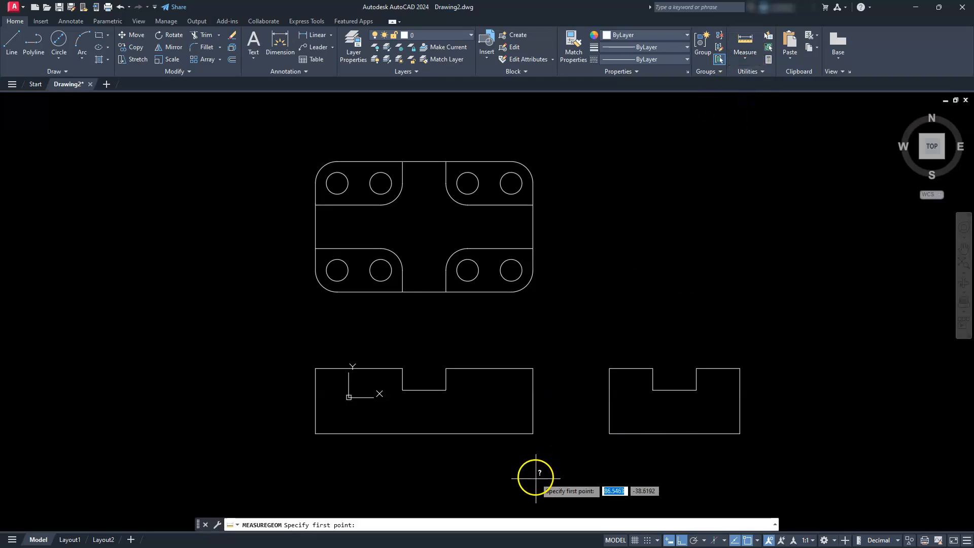
left_click(533, 433)
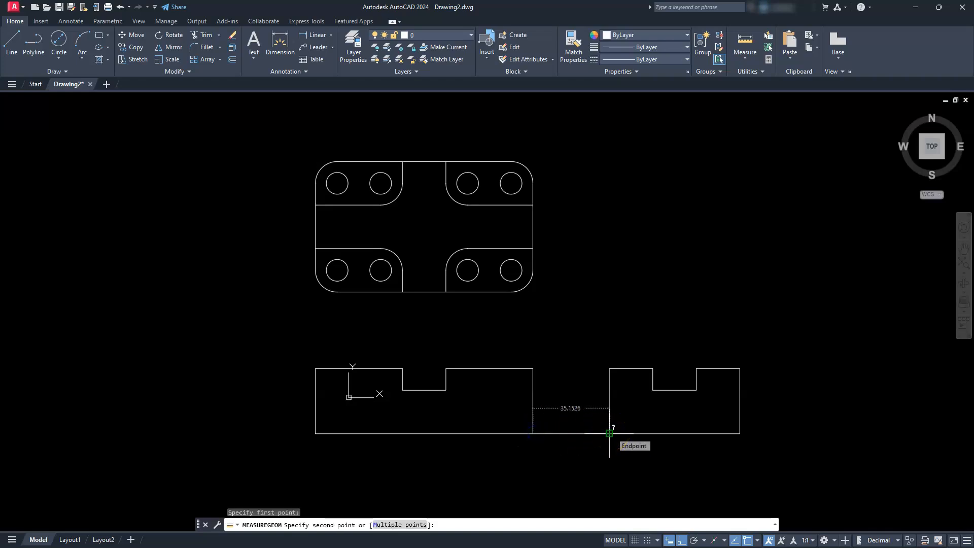
key("Escape")
key("Escape")
key("Escape")
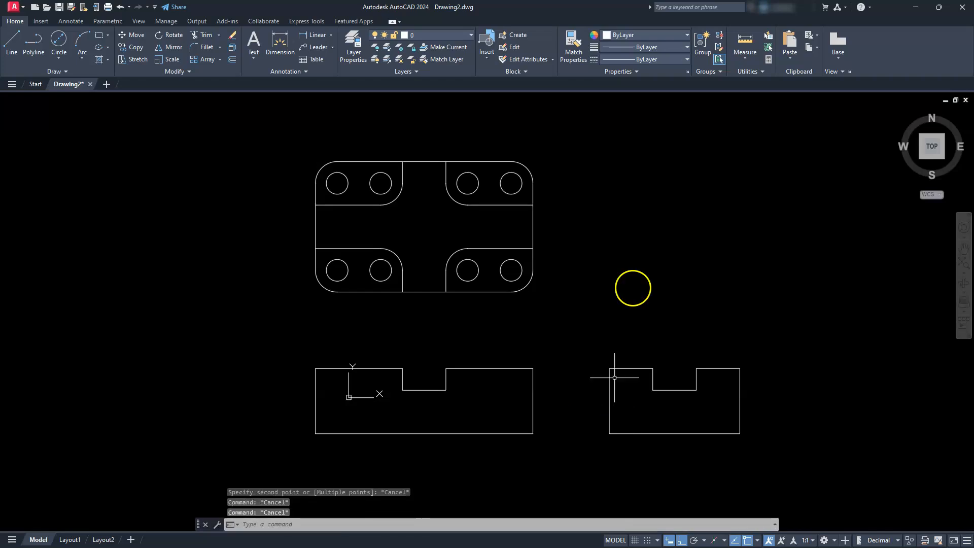
- Measure the vertical gap between the front view's top edge and the top view's lower edge
left_click(751, 43)
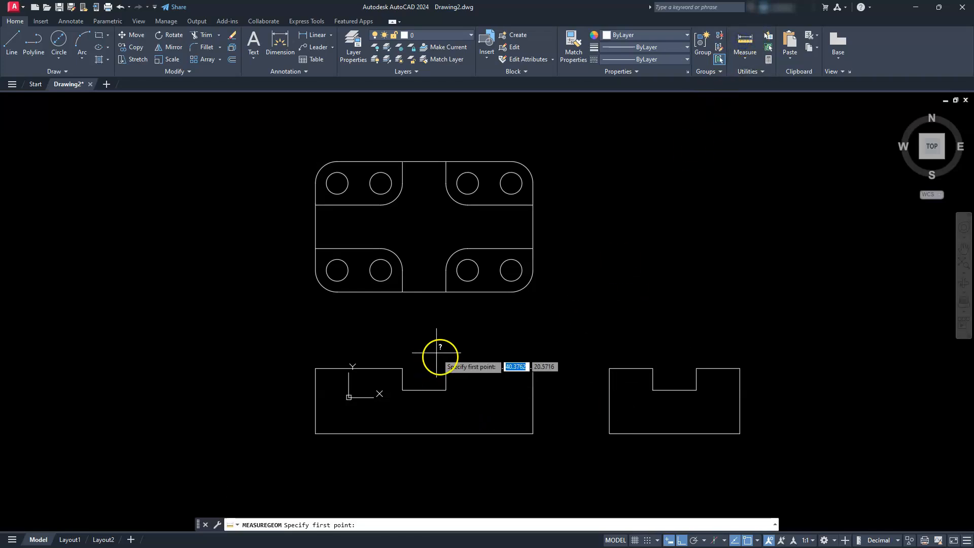
left_click(446, 368)
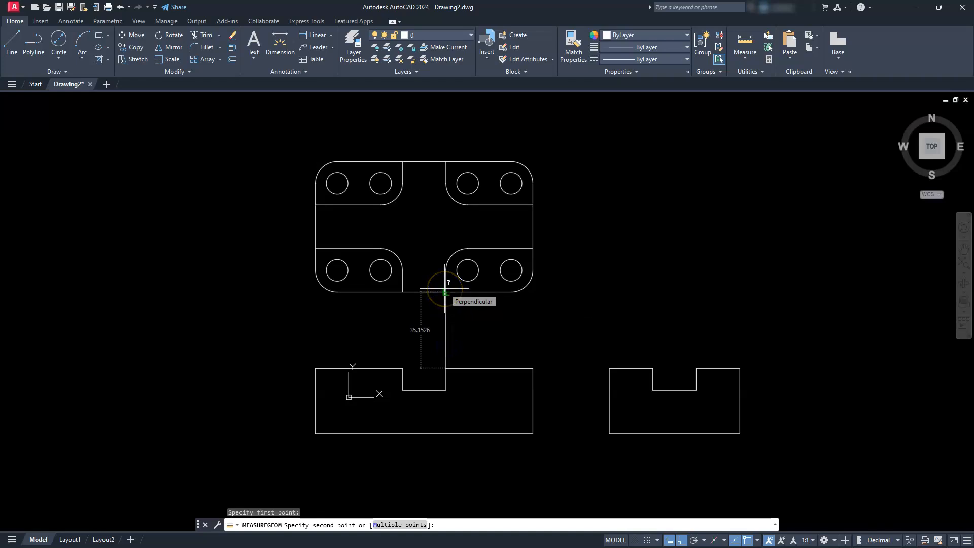
key("Escape")
key("Escape")
key("Escape")
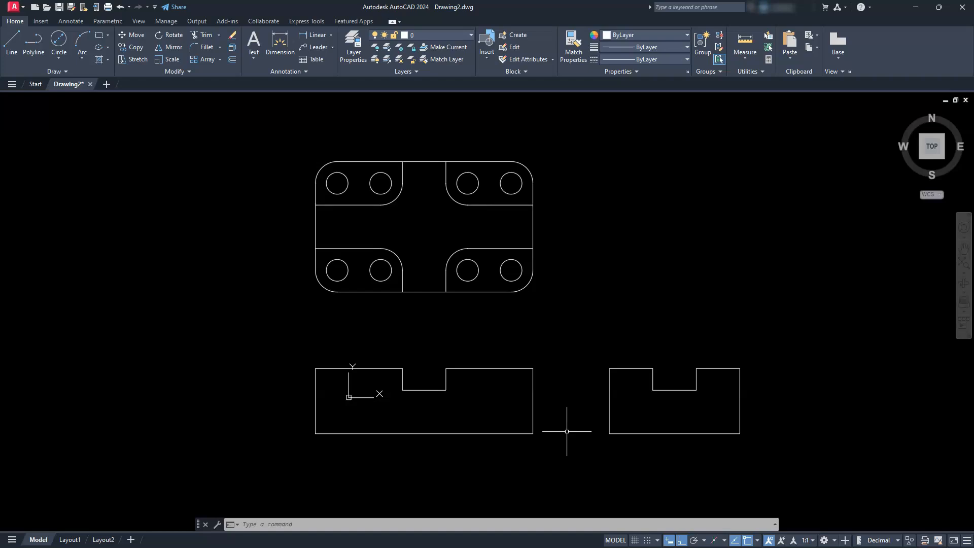
- Turn on isometric drafting and set the drafting plane to Isoplane Left
mouse_move(680, 381)
middle_mouse_down()
mouse_move(648, 391)
mouse_move(594, 450)
middle_mouse_up()
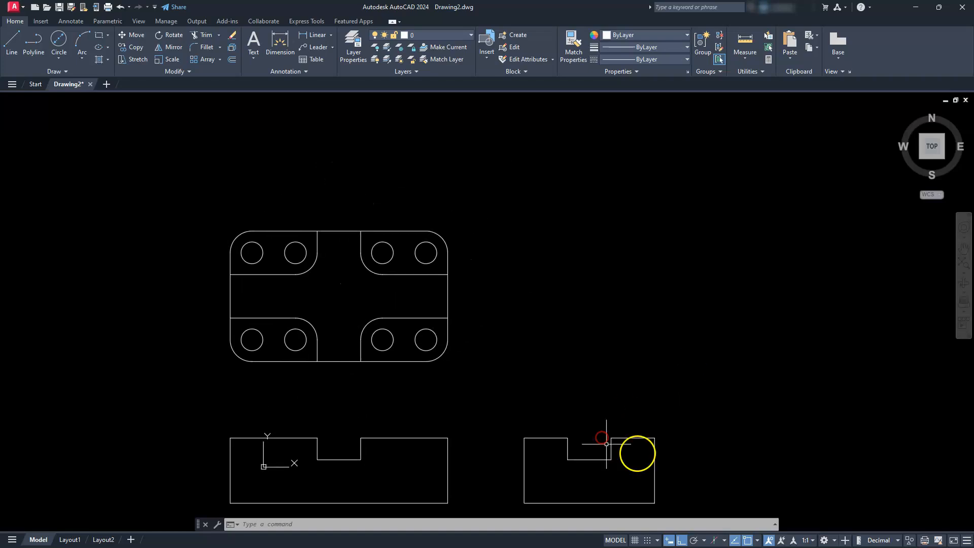
left_click(715, 541)
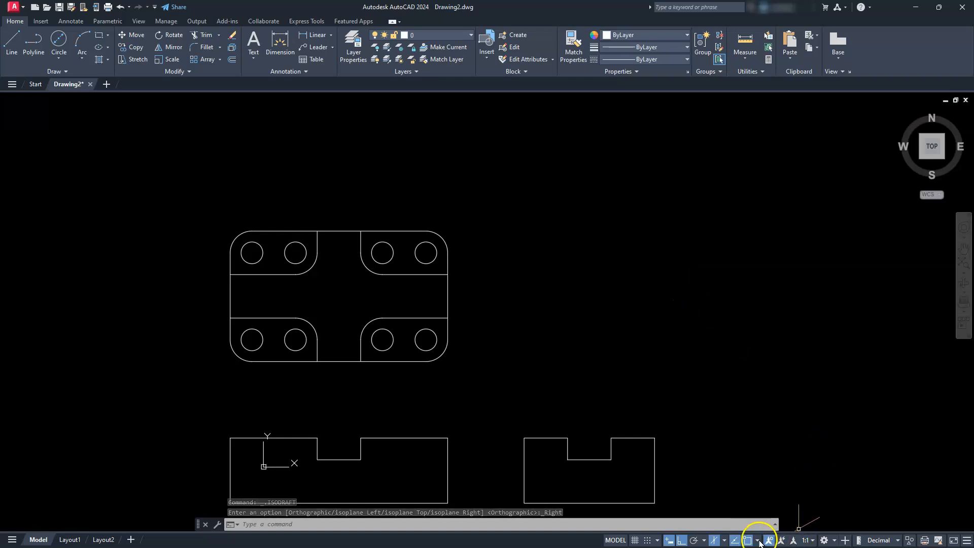
left_click(725, 540)
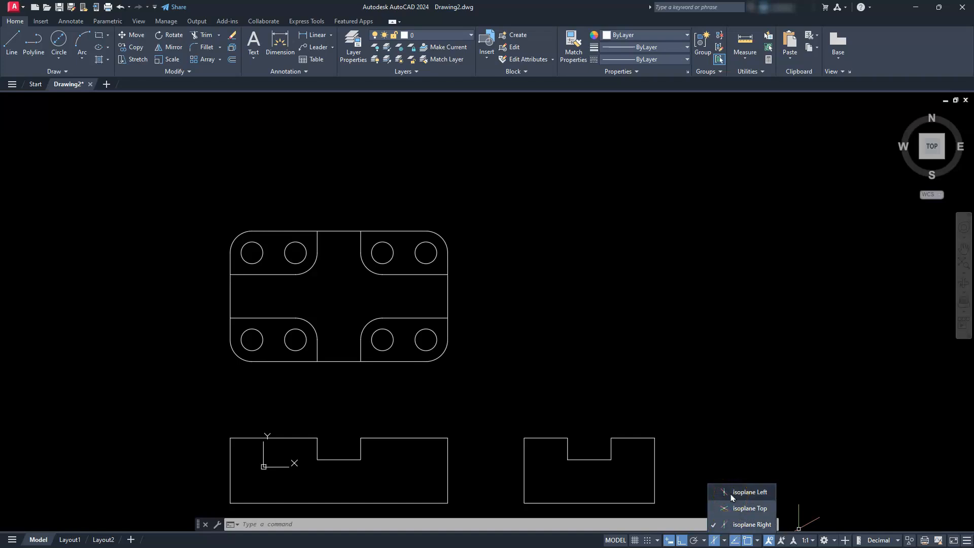
left_click(750, 492)
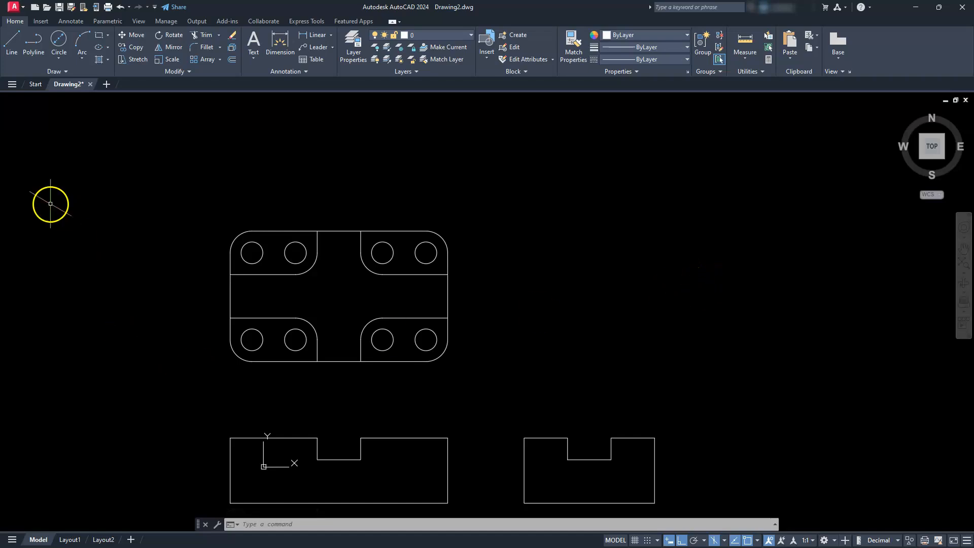
- Draw the isometric front face's outer edges beside the top view: 40 along the top, 30 down, 100 along the base, 30 up
left_click(11, 41)
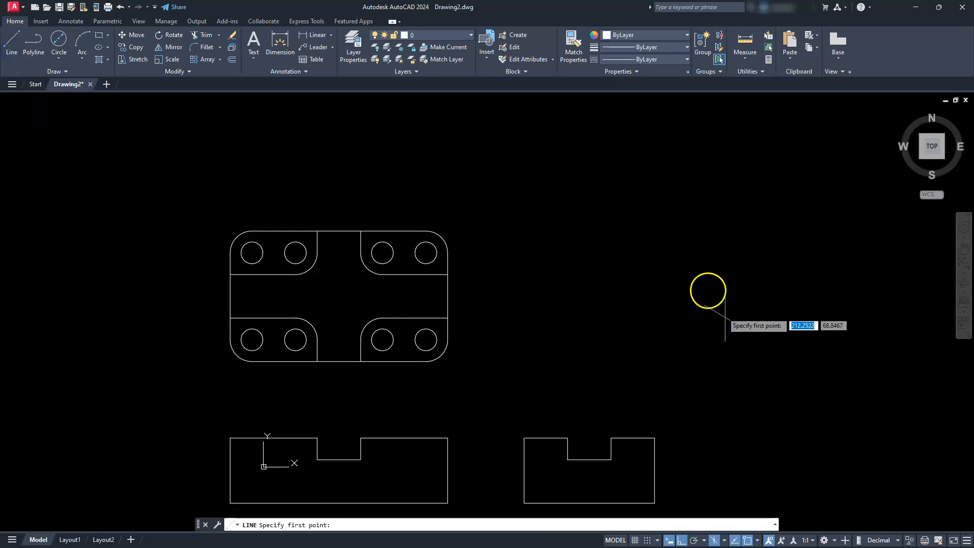
left_click(723, 258)
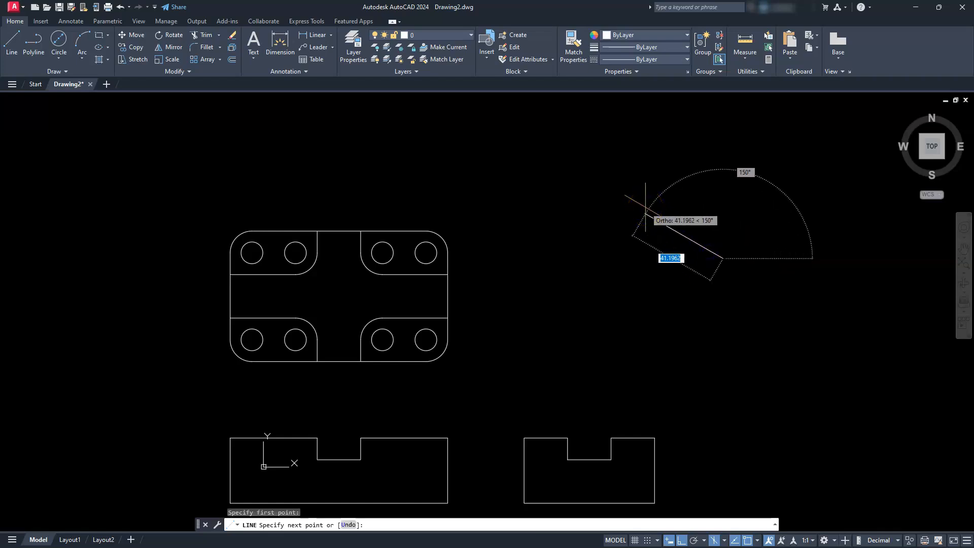
type("40")
key("Return")
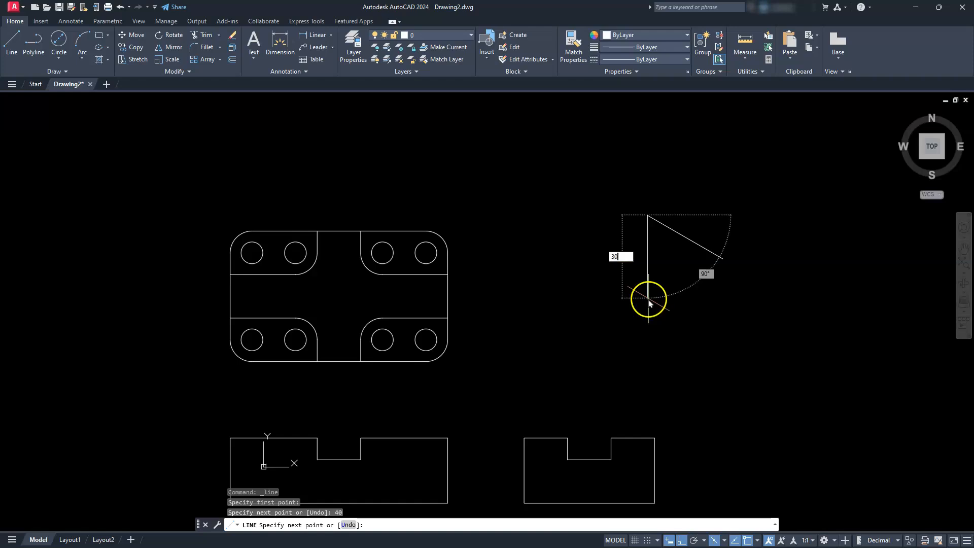
type("30")
key("Return")
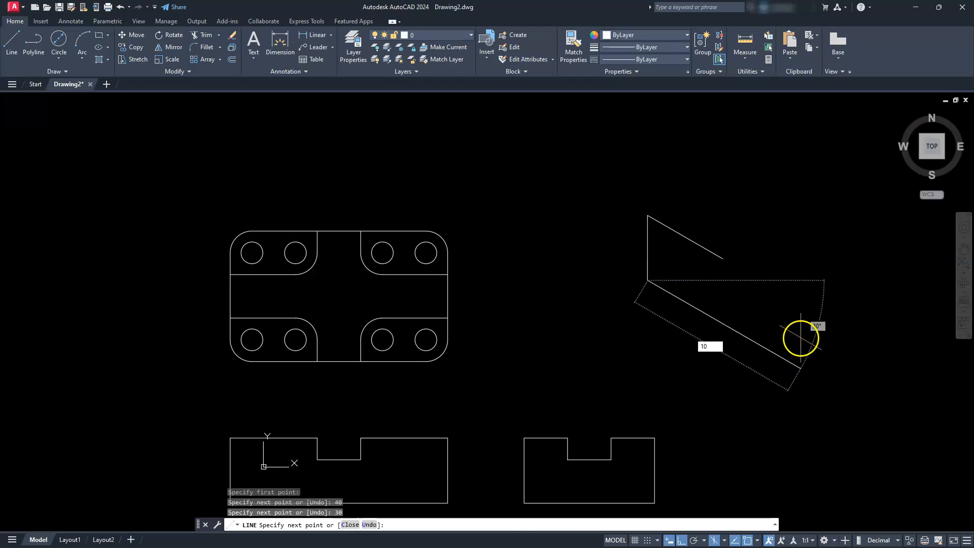
type("100")
key("Return")
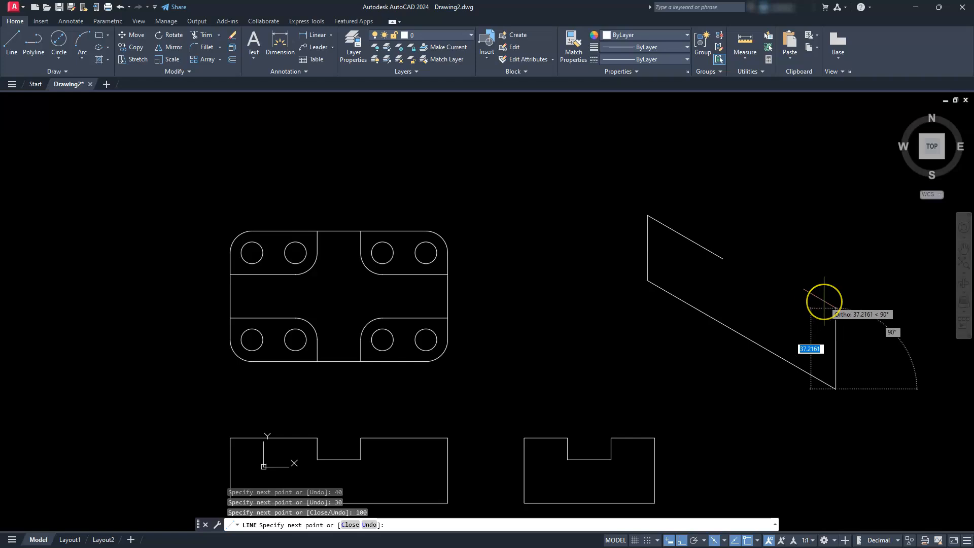
key("Return")
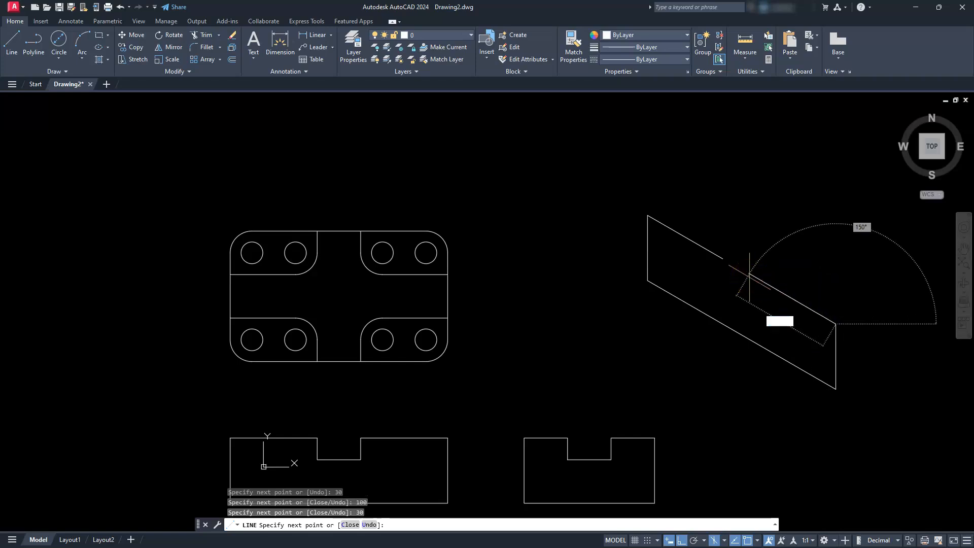
- Complete the isometric front face with a 40 top segment and a notch 10 deep and 20 wide, closing the outline
type("40")
key("Return")
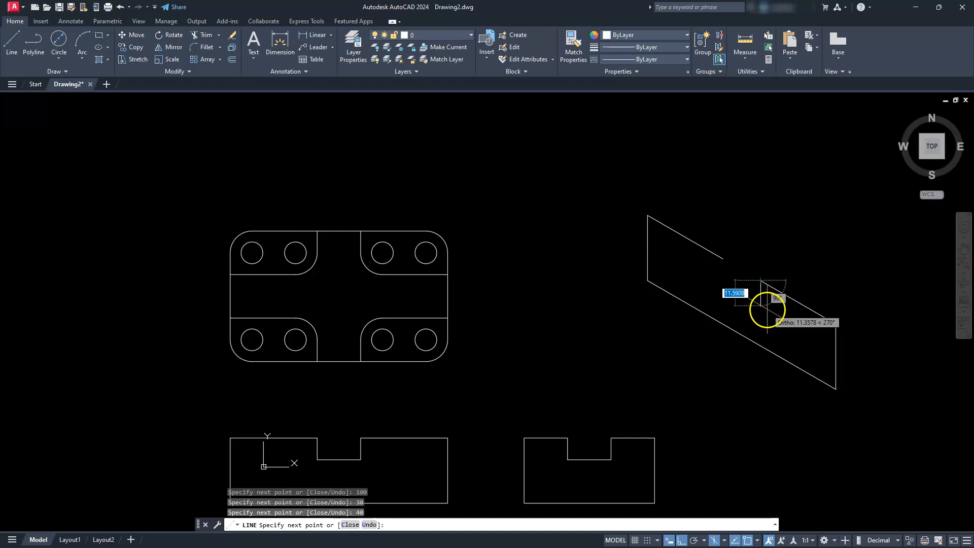
type("10")
key("Return")
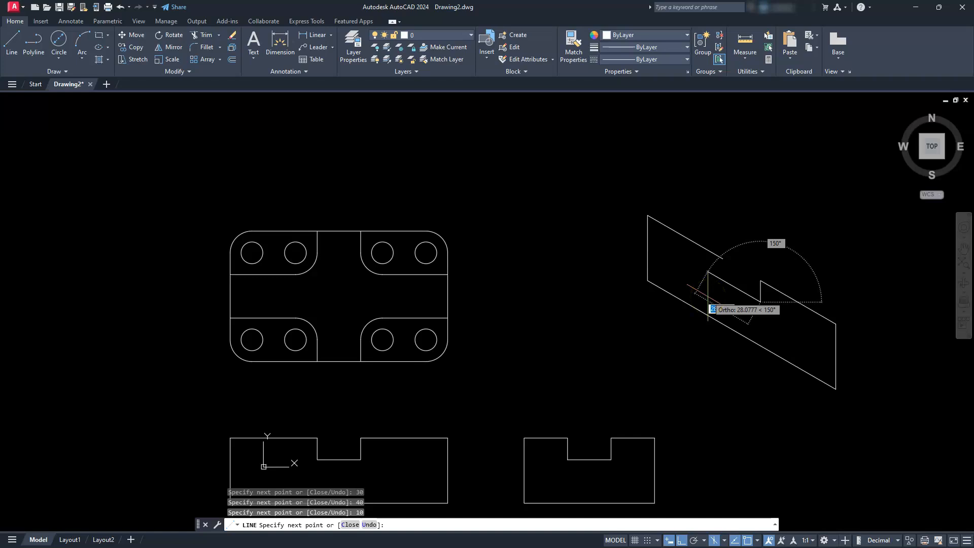
type("20")
key("Return")
type("c")
key("Return")
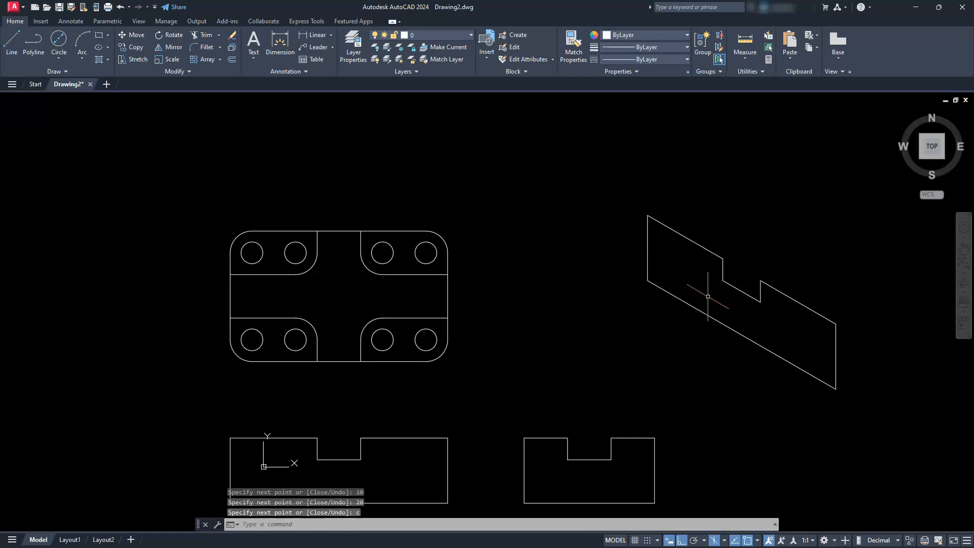
- Switch to Isoplane Right and draw the side face's 60 base edge from the front face's lower right corner, plus its 30 vertical edge
mouse_move(726, 307)
middle_mouse_down()
mouse_move(539, 328)
mouse_move(526, 345)
middle_mouse_up()
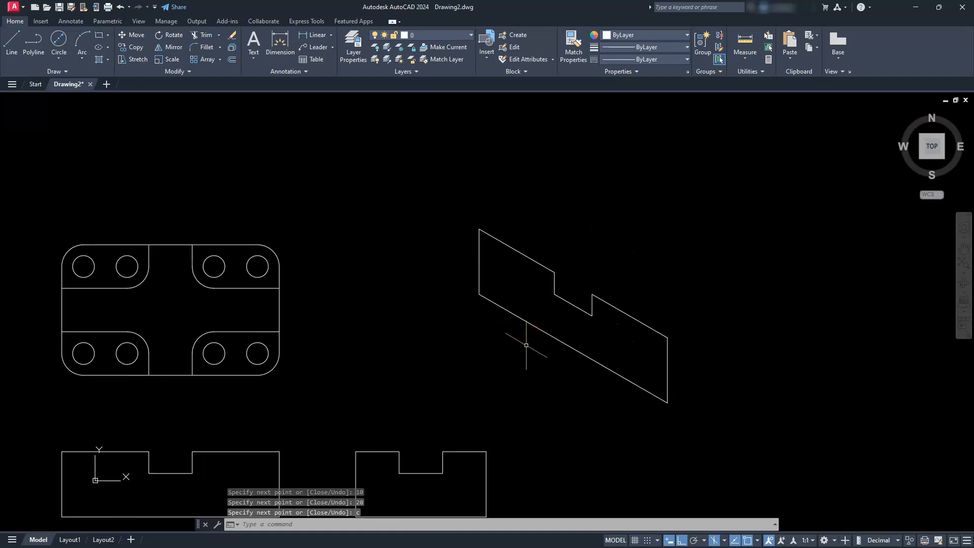
key("F5")
key("F5")
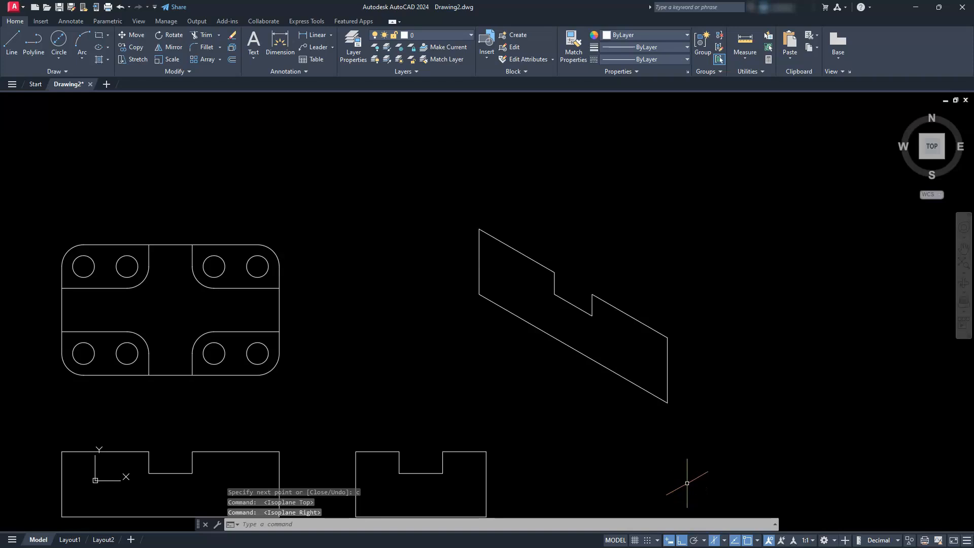
type("L")
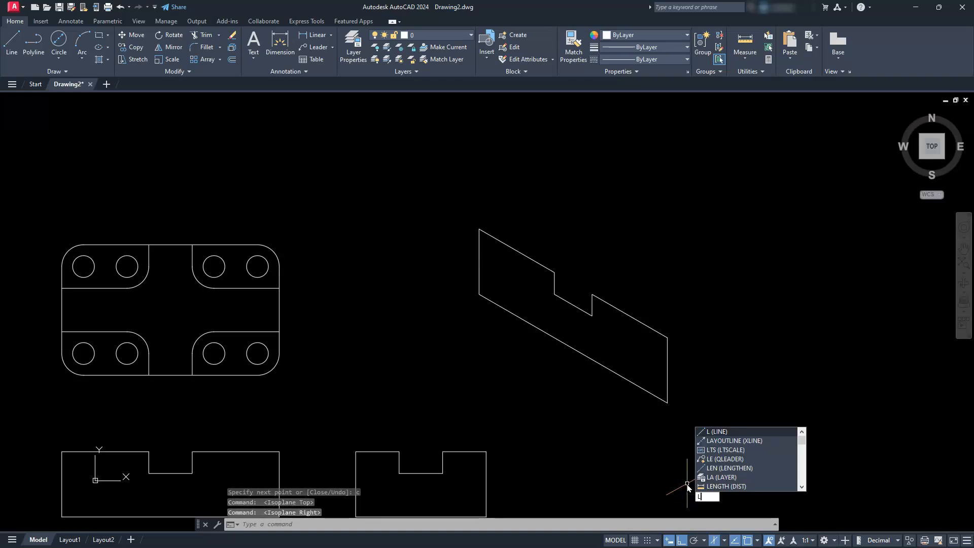
key("Return")
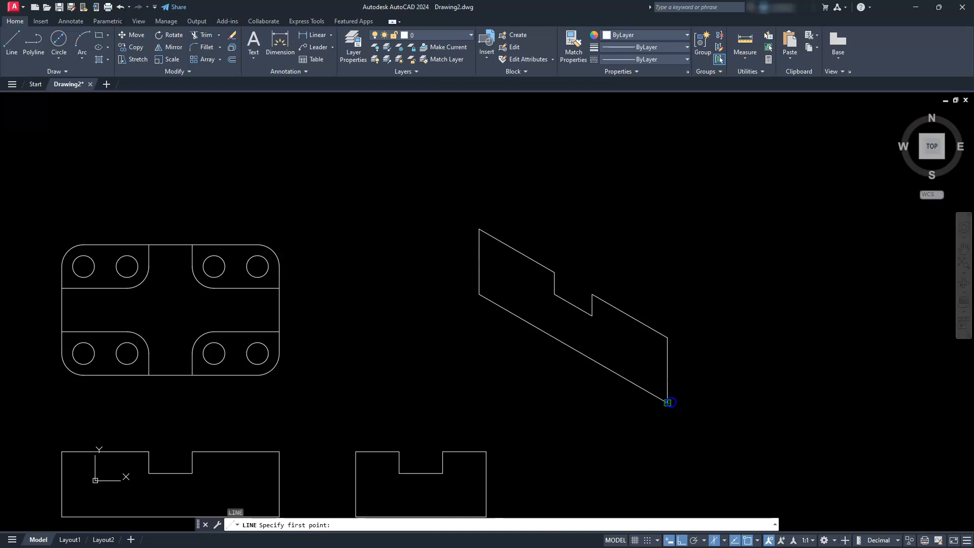
left_click(668, 402)
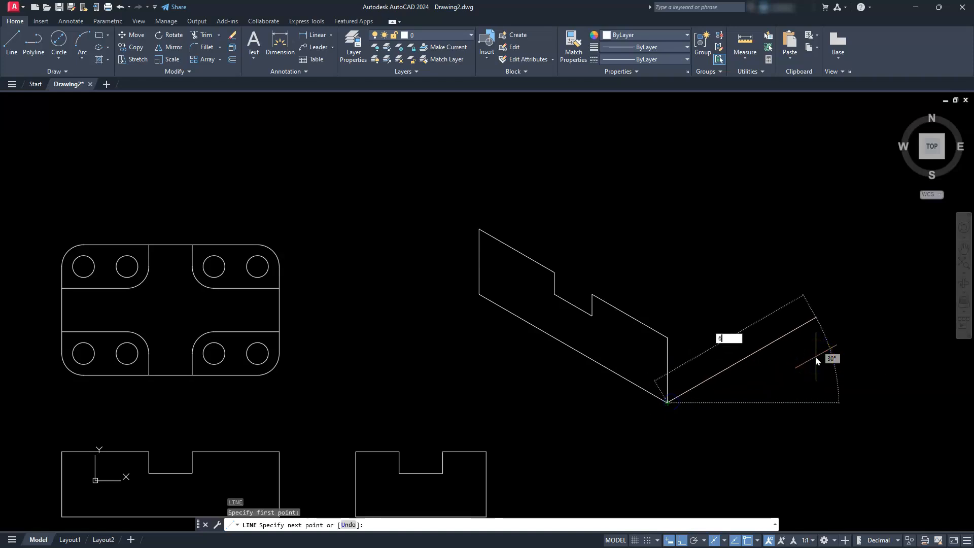
type("60")
key("Return")
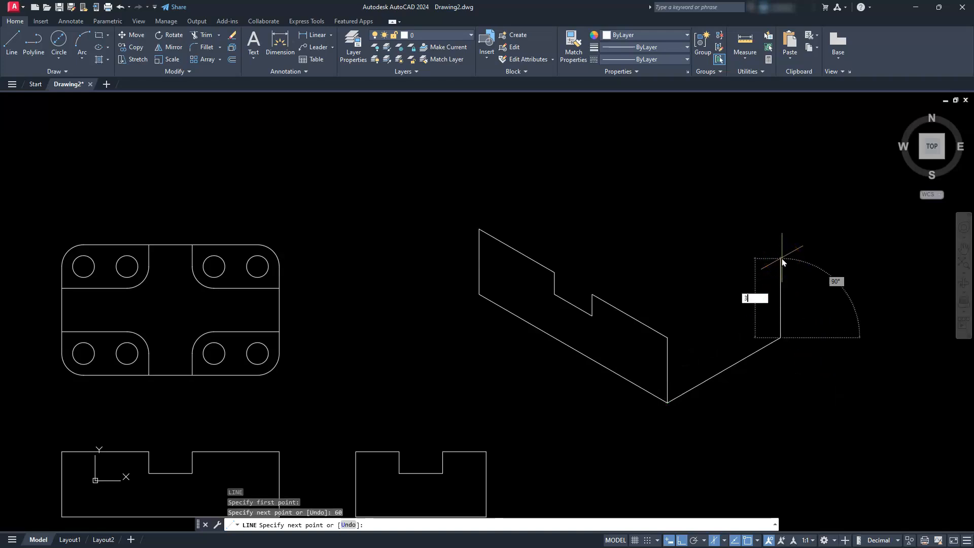
key("Return")
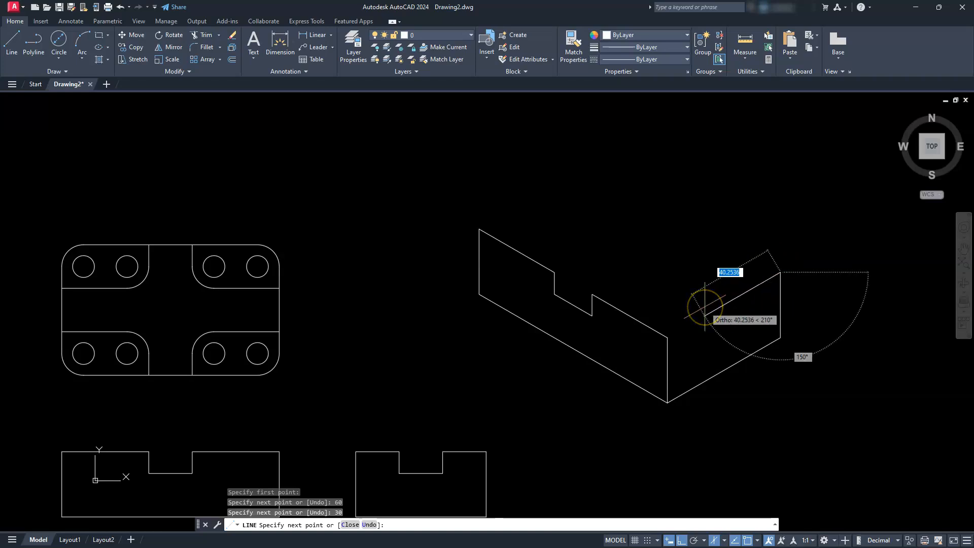
- Draw the side face's notched top edge with segments of 20, 10 down, 20 and 10 up, ending at the shared front corner
type("20")
key("Return")
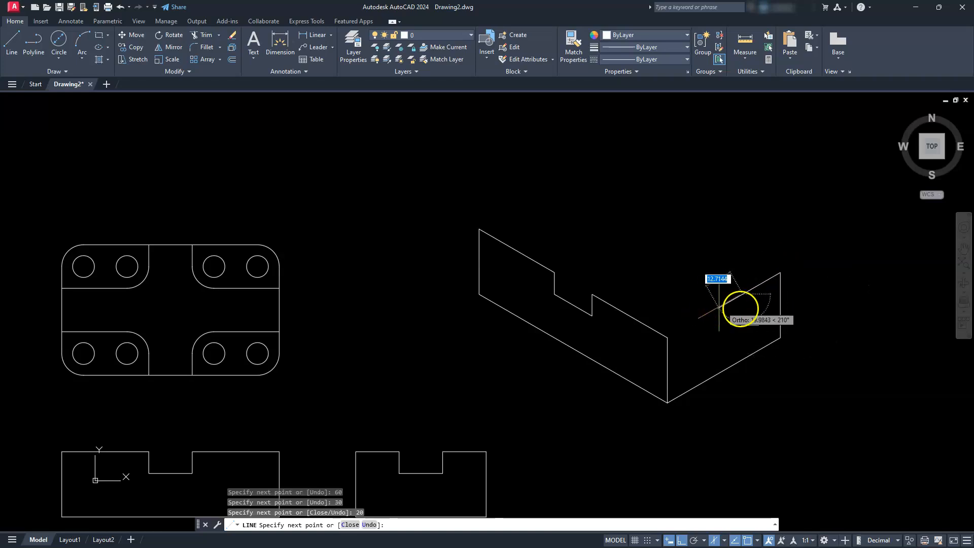
type("10")
key("Return")
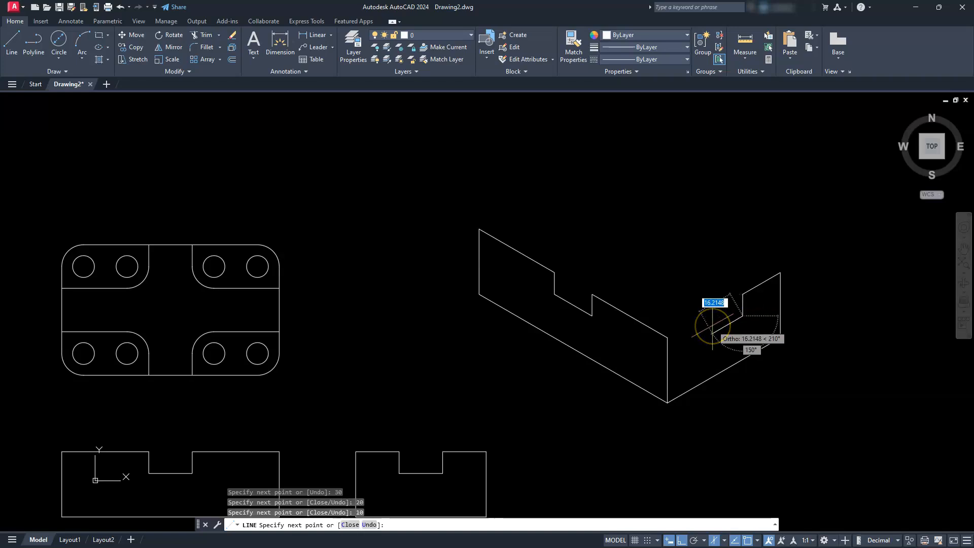
type("20")
key("Return")
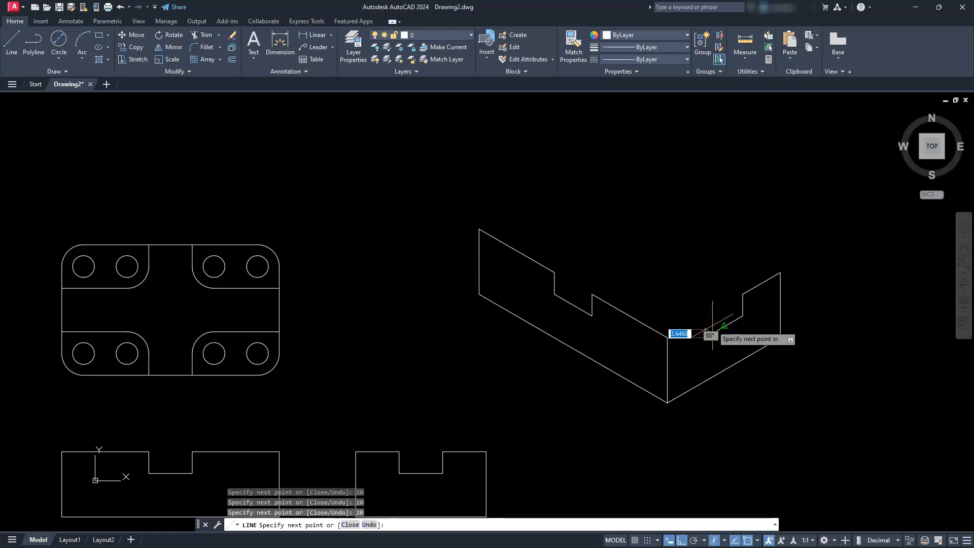
key("Return")
left_click(666, 337)
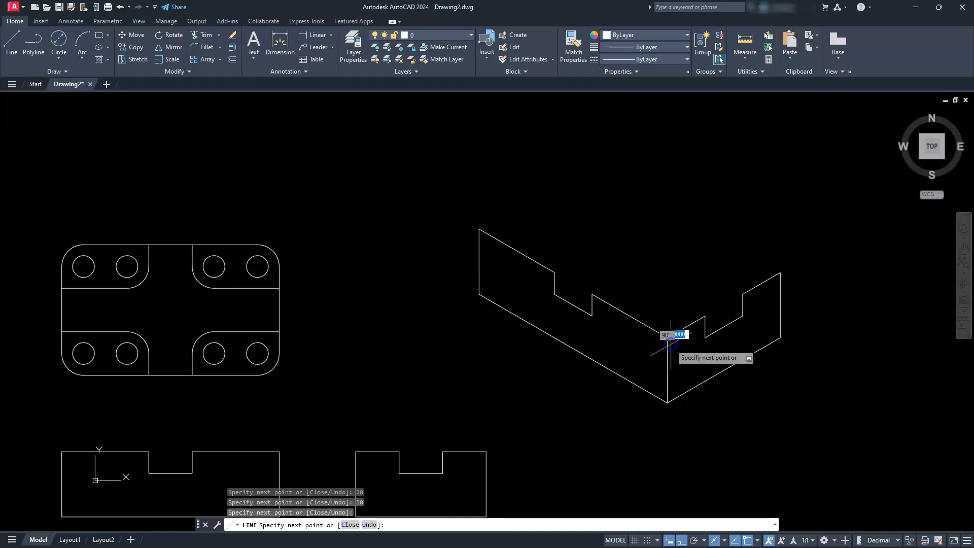
key("Escape")
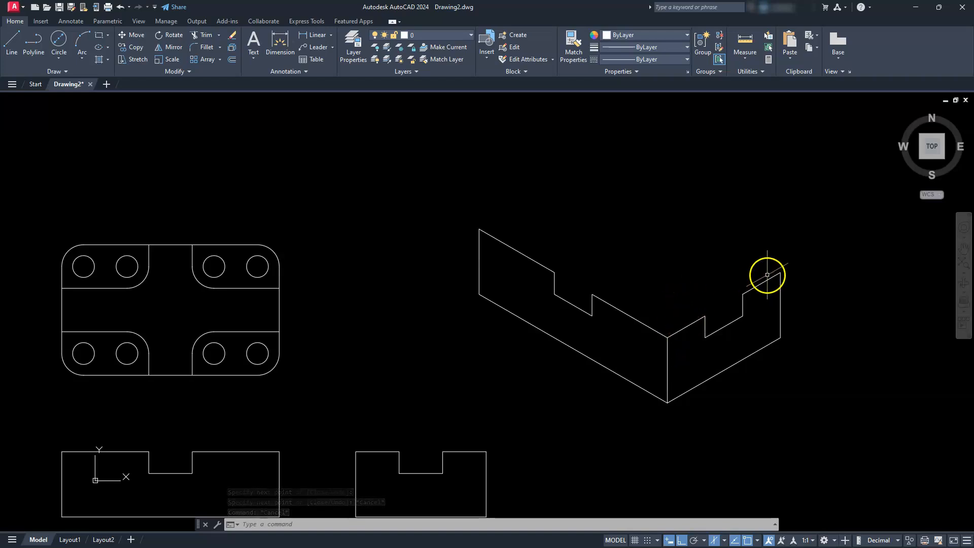
- Copy the side face's notched top edge from the shared front corner to the front face's upper left corner
left_click(764, 264)
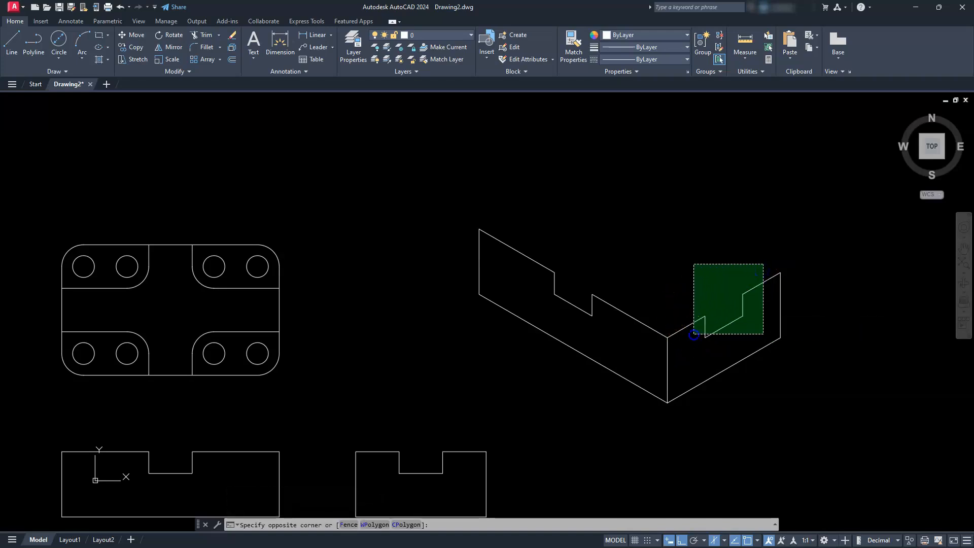
left_click(693, 334)
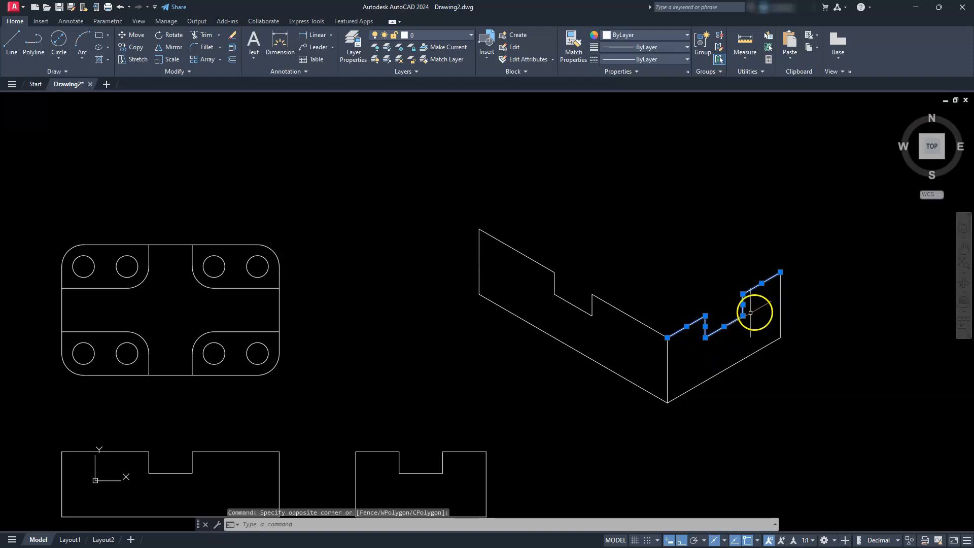
left_click(140, 49)
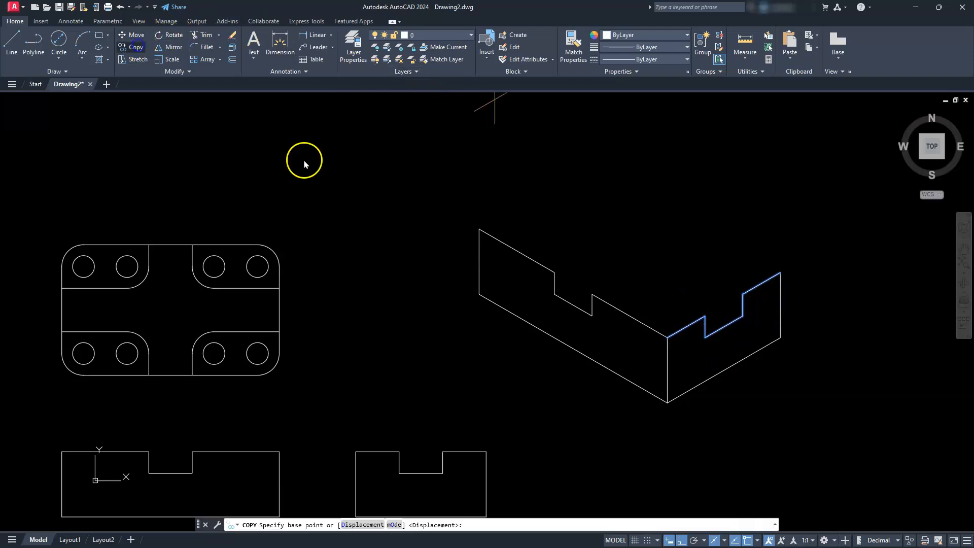
left_click(667, 337)
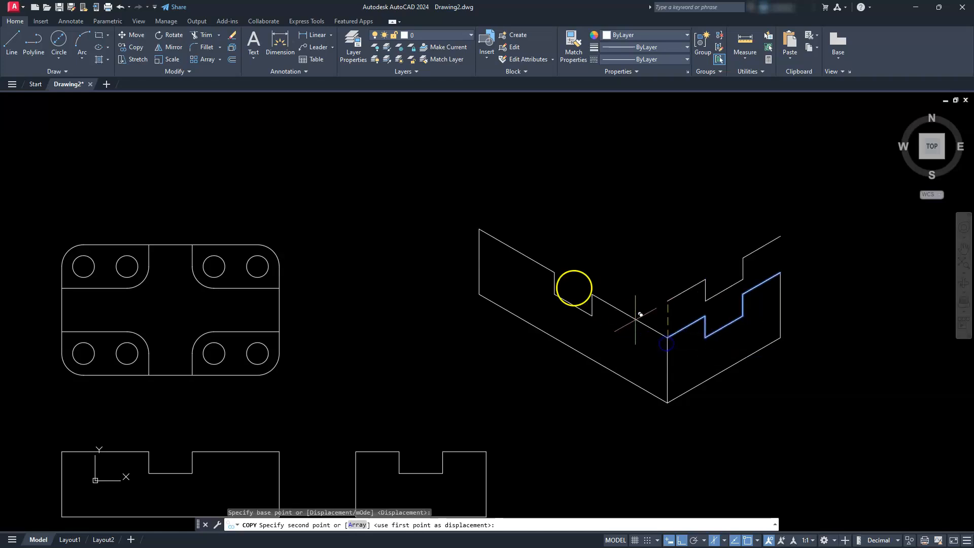
left_click(478, 229)
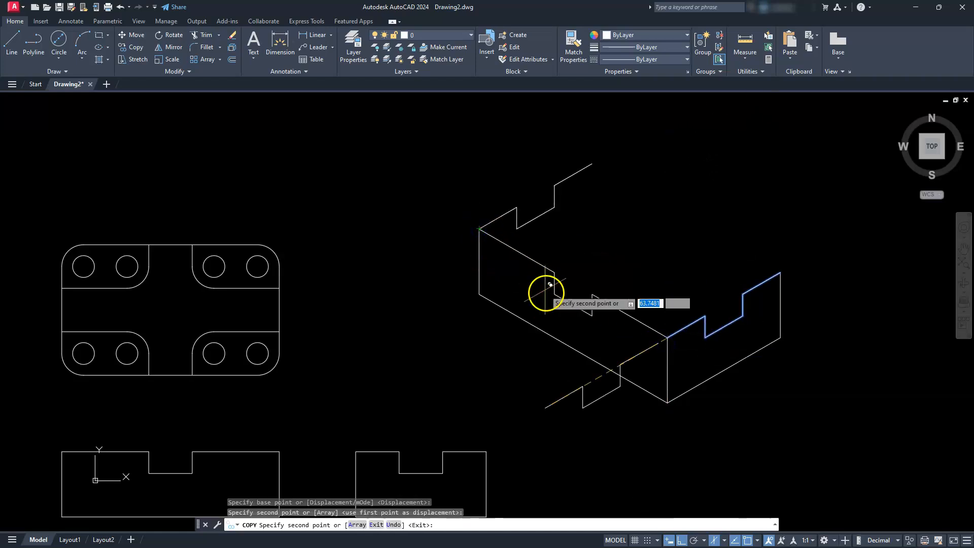
key("Escape")
key("Escape")
key("Escape")
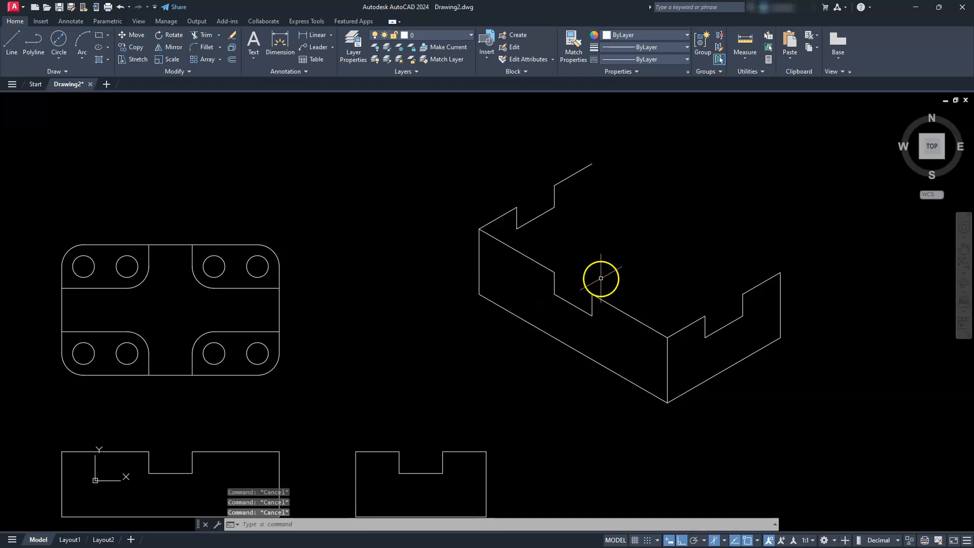
- Copy the front face's notched top edge from the shared front corner to the side face's upper rear corner
left_click(619, 274)
left_click(533, 317)
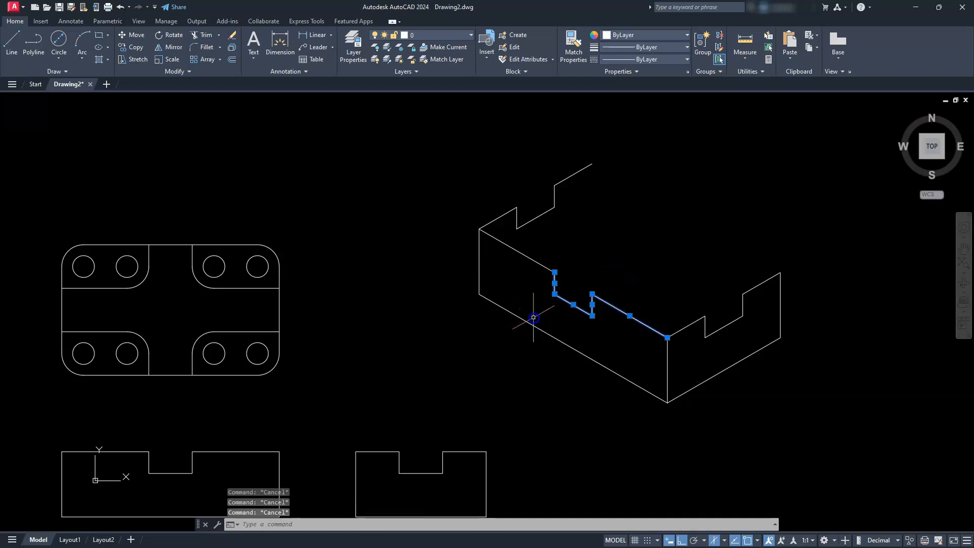
left_click(542, 265)
left_click(533, 276)
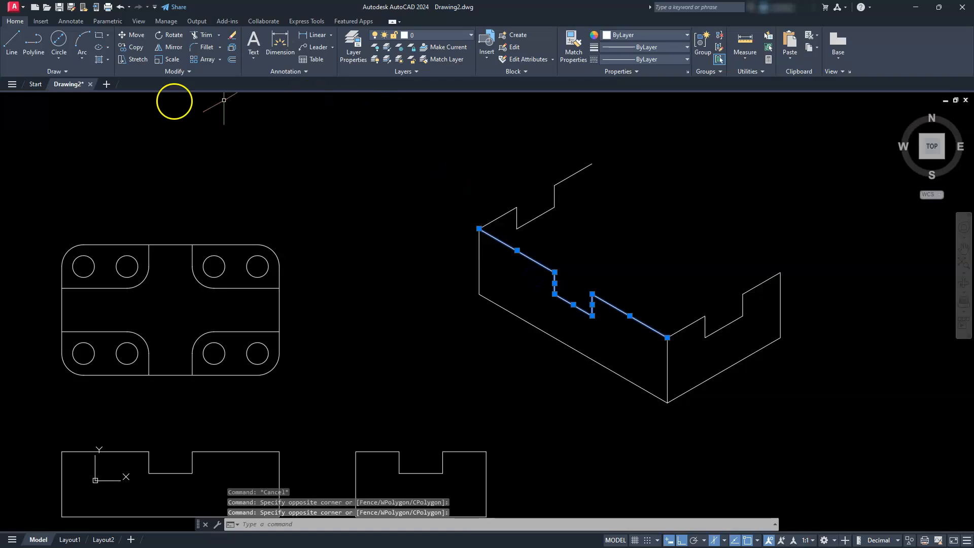
left_click(135, 47)
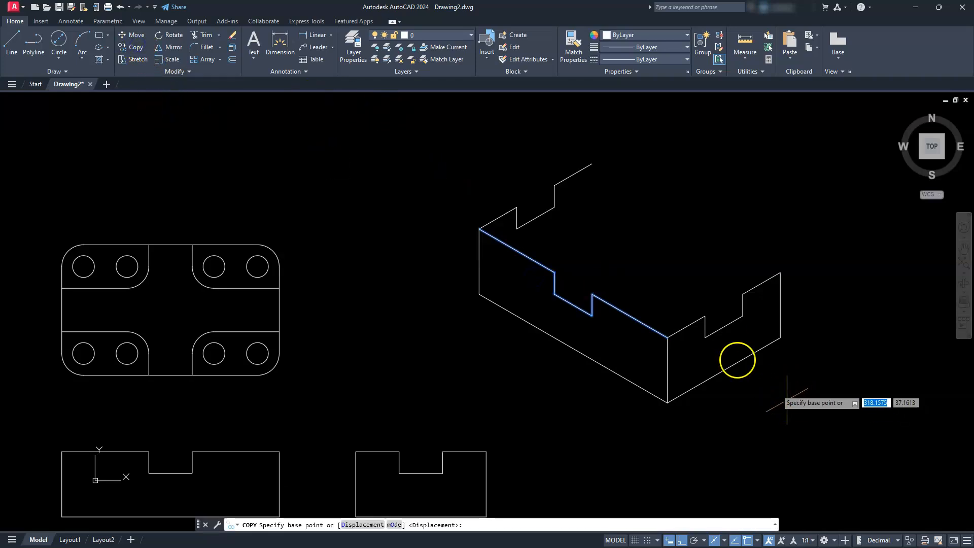
left_click(667, 337)
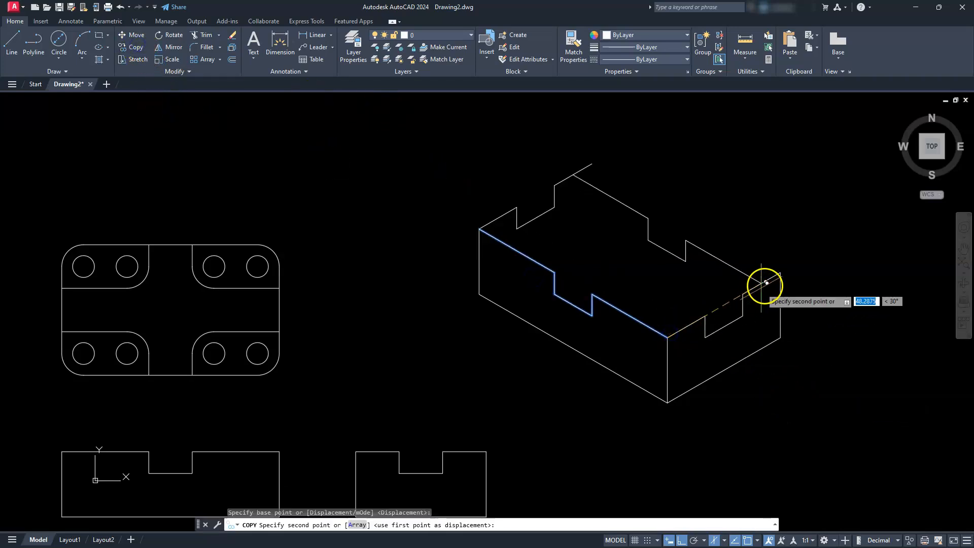
left_click(779, 273)
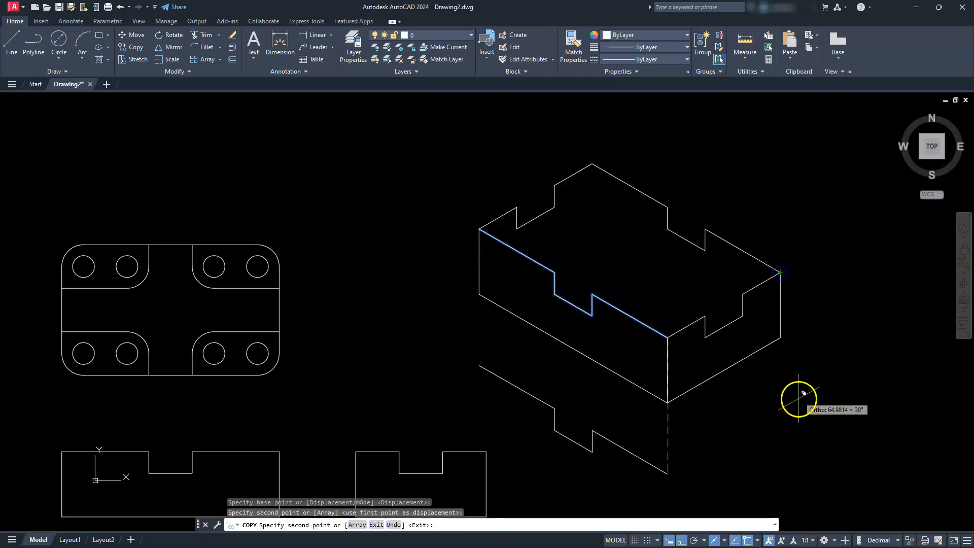
key("Escape")
key("Escape")
key("Escape")
- Copy the front face's base edge from the shared lower corner to the side notch's two upper corners and its far floor corner
middle_click_drag(838, 310, 755, 341)
scroll(599, 352, "up", 2)
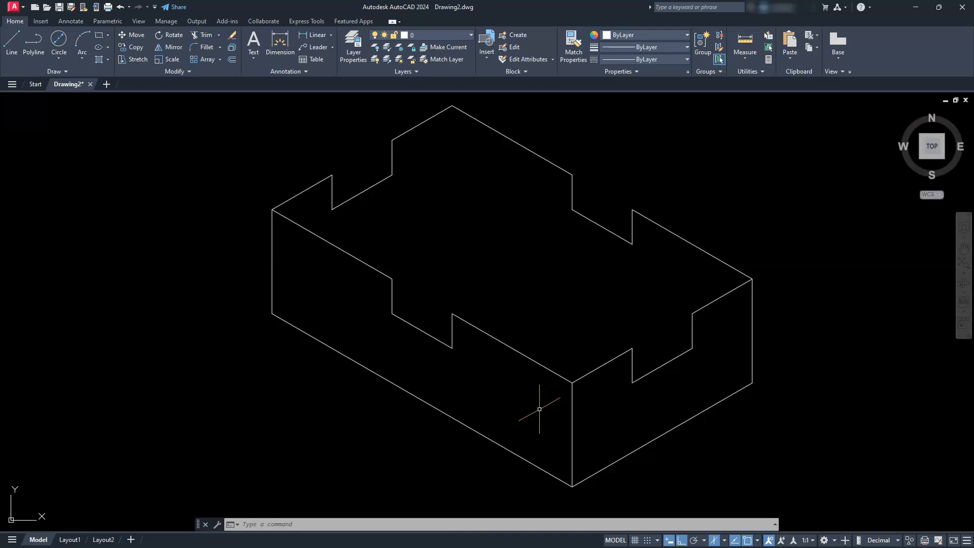
left_click(507, 447)
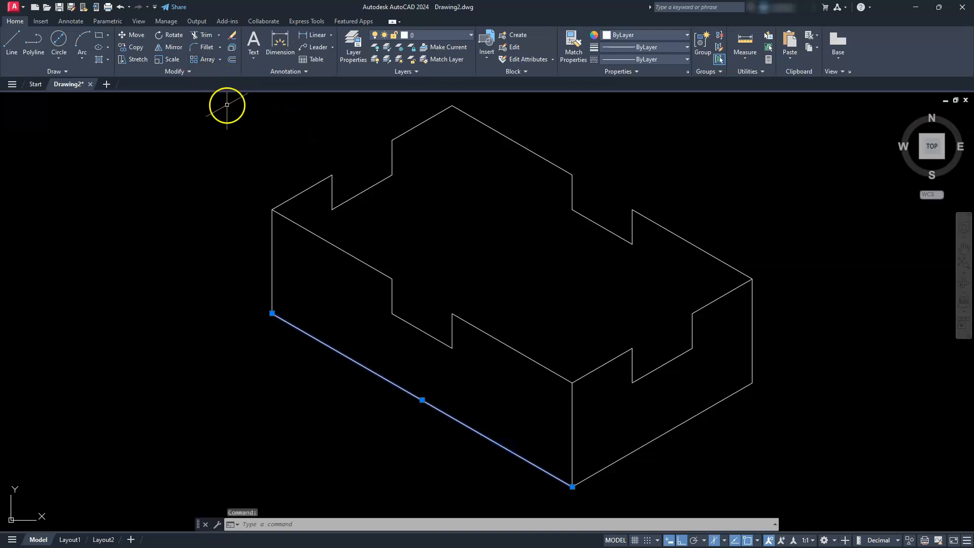
left_click(131, 47)
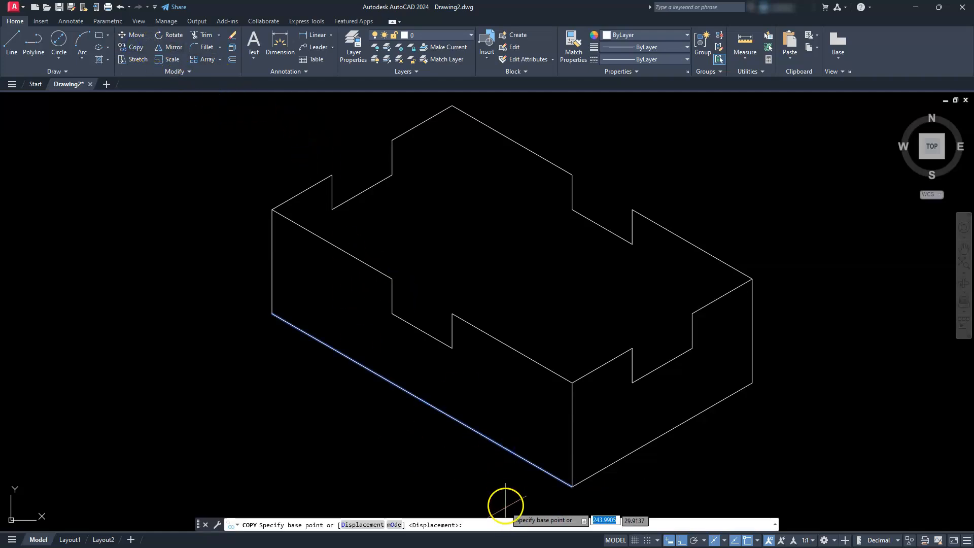
left_click(571, 486)
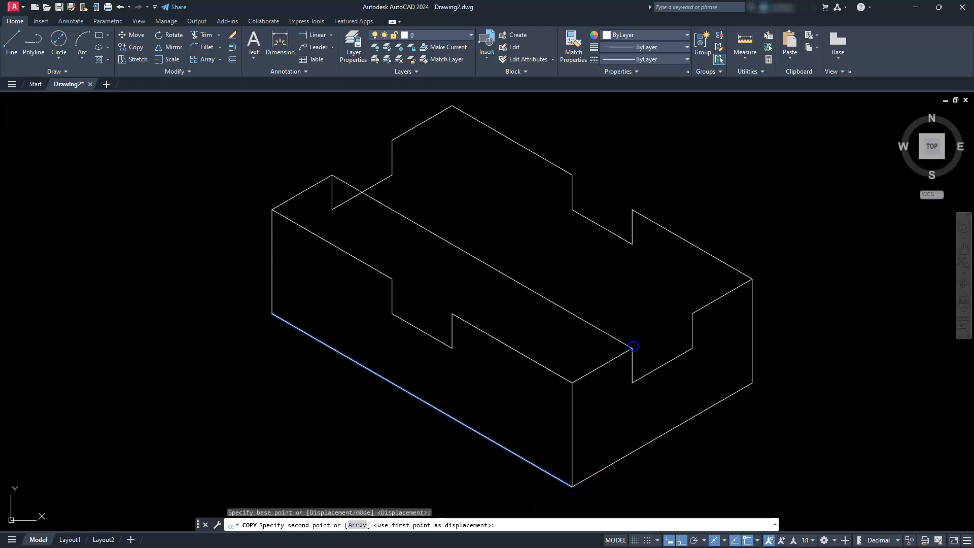
left_click(631, 348)
left_click(693, 348)
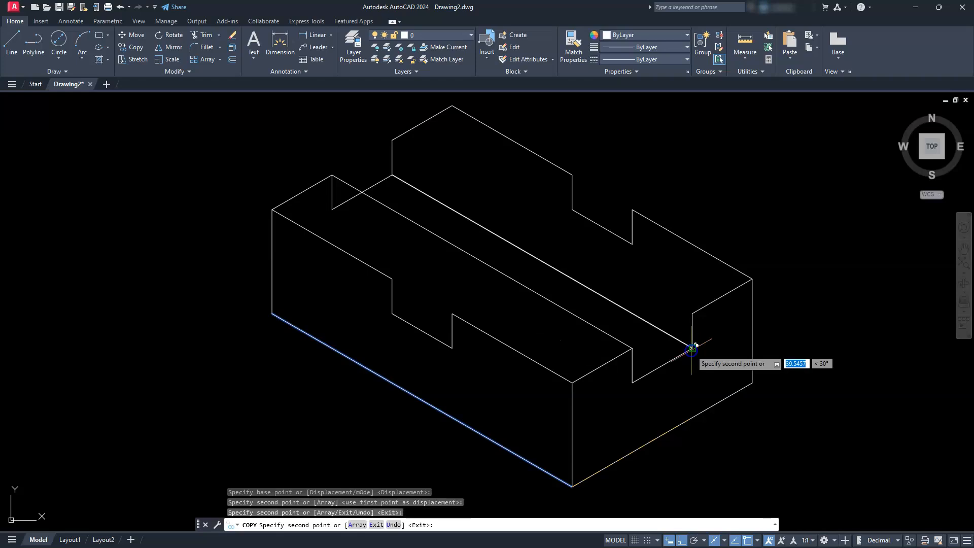
left_click(692, 313)
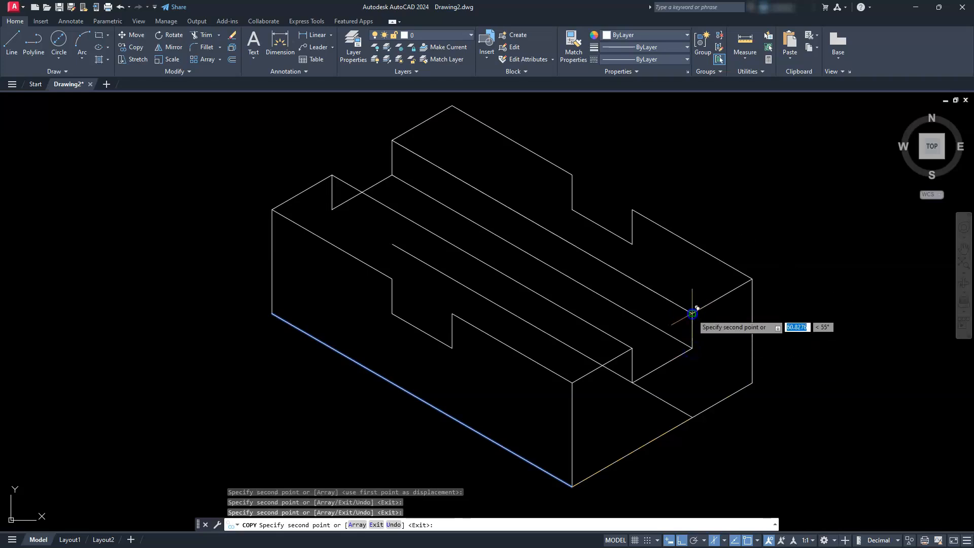
key("Escape")
key("Escape")
key("Escape")
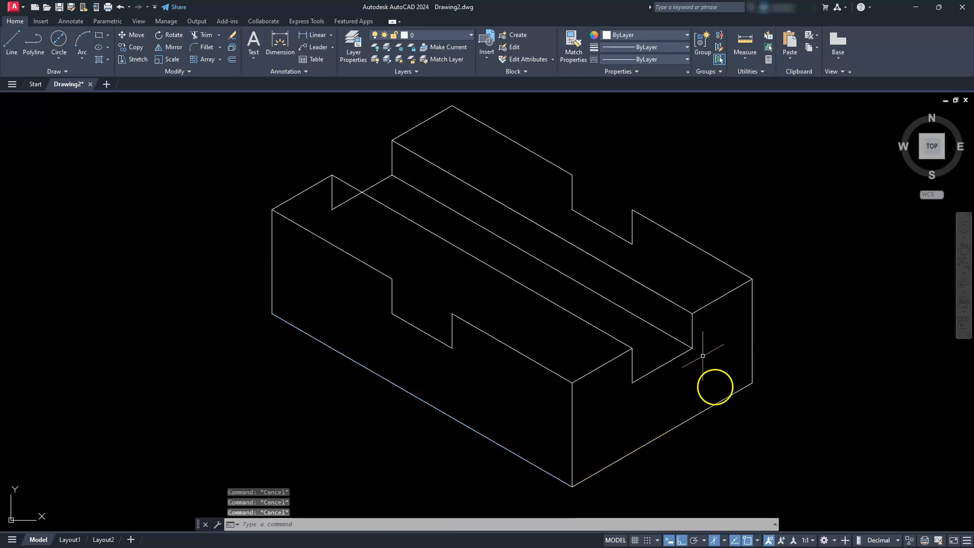
- Copy the side face's base edge from the shared lower corner to the front notch's two upper corners and its far floor corner
left_click(683, 421)
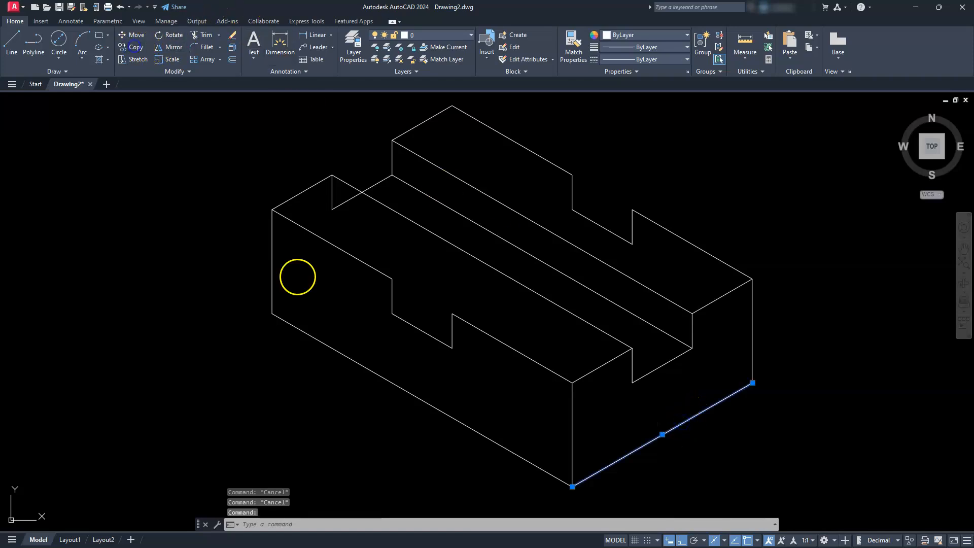
left_click(135, 46)
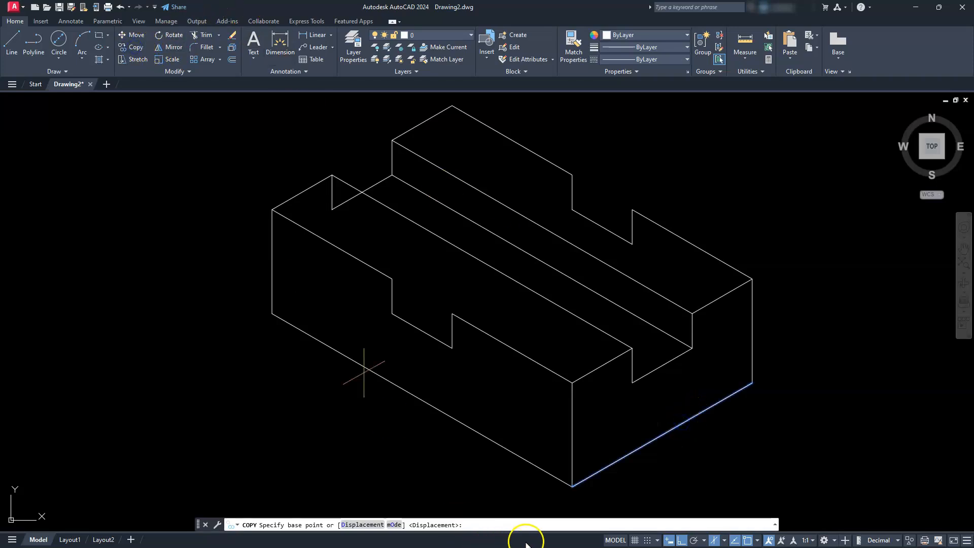
left_click(573, 485)
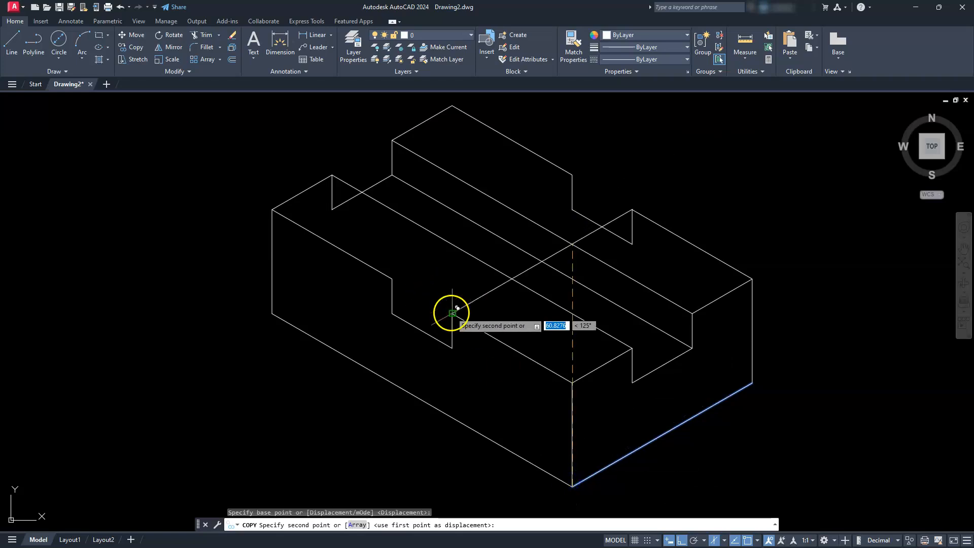
left_click(452, 313)
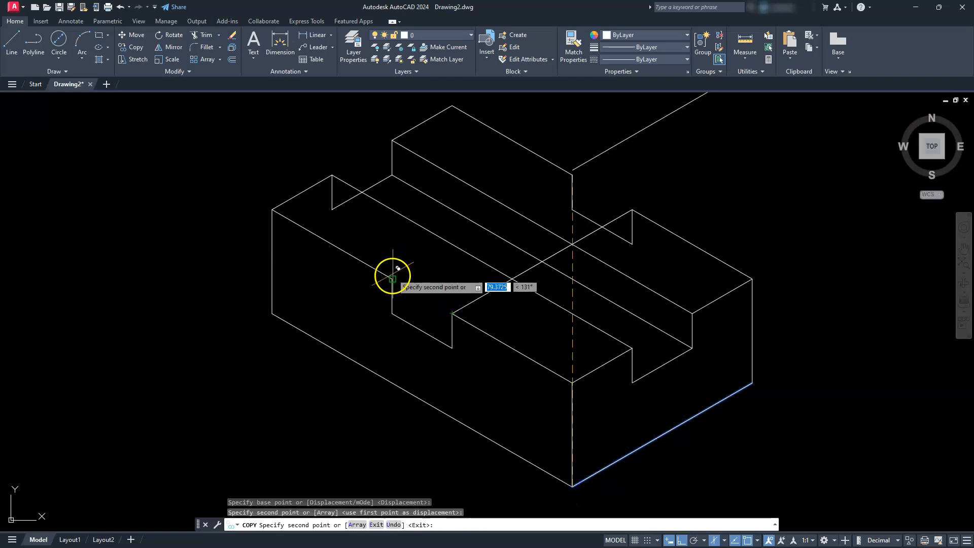
left_click(392, 279)
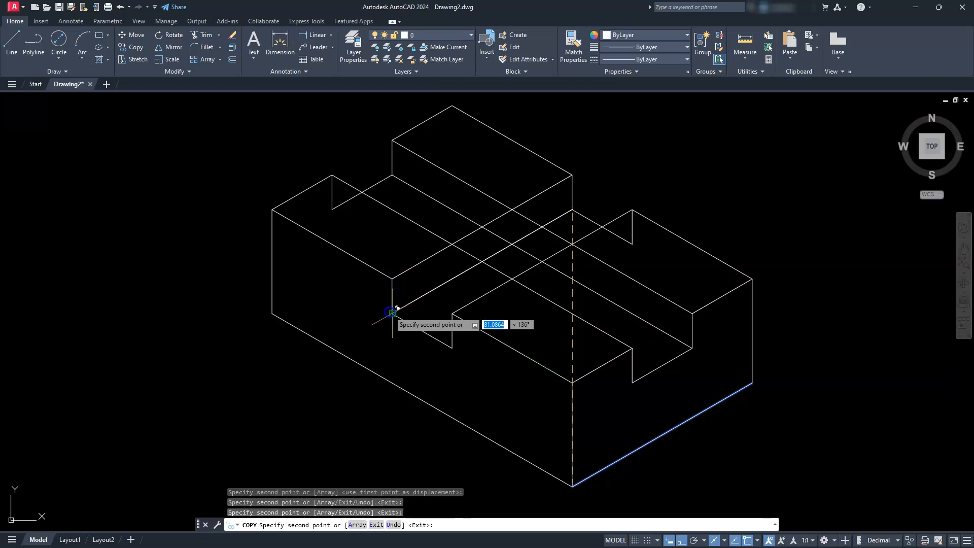
key("Escape")
key("Escape")
key("Escape")
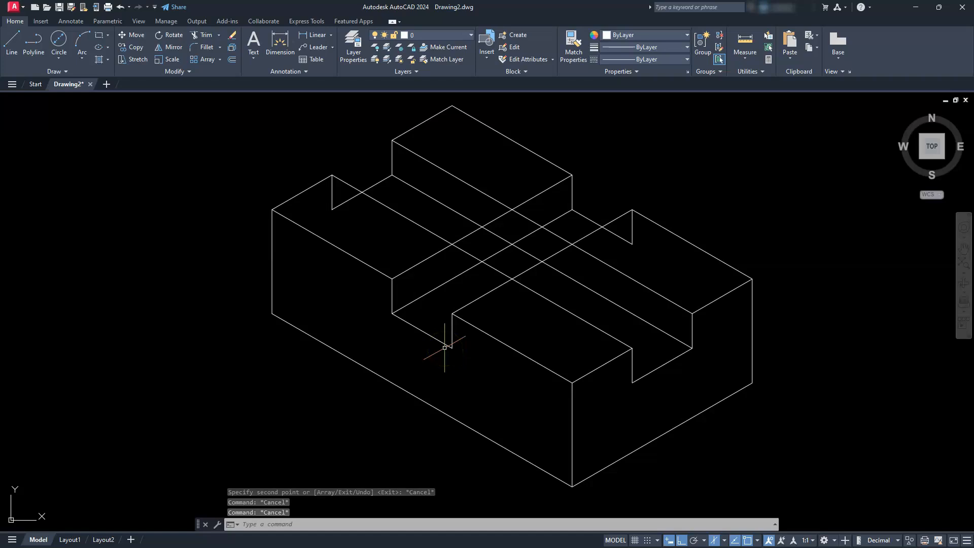
key("Escape")
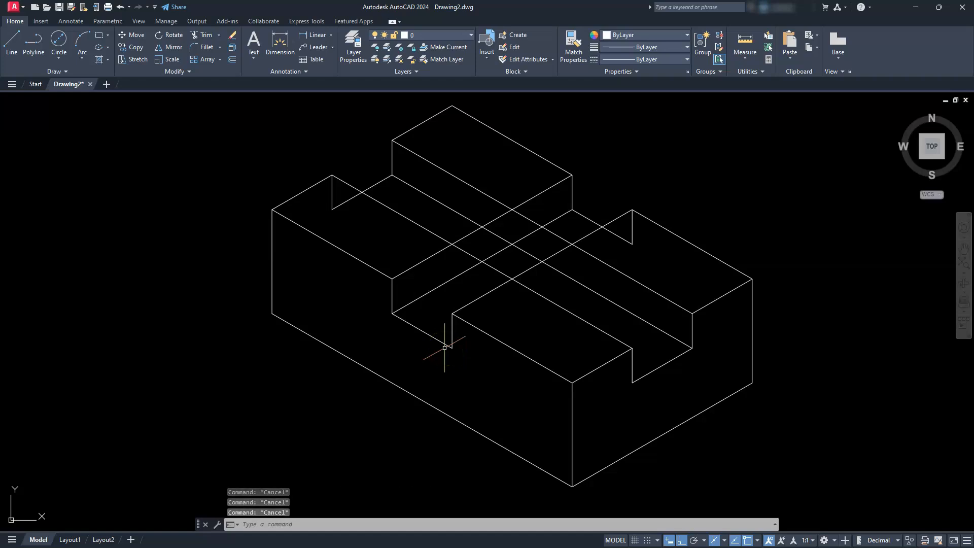
- Copy the side notch's near vertical edge from its upper end to the inner top corners of the other three raised blocks
left_click(632, 370)
left_click(136, 45)
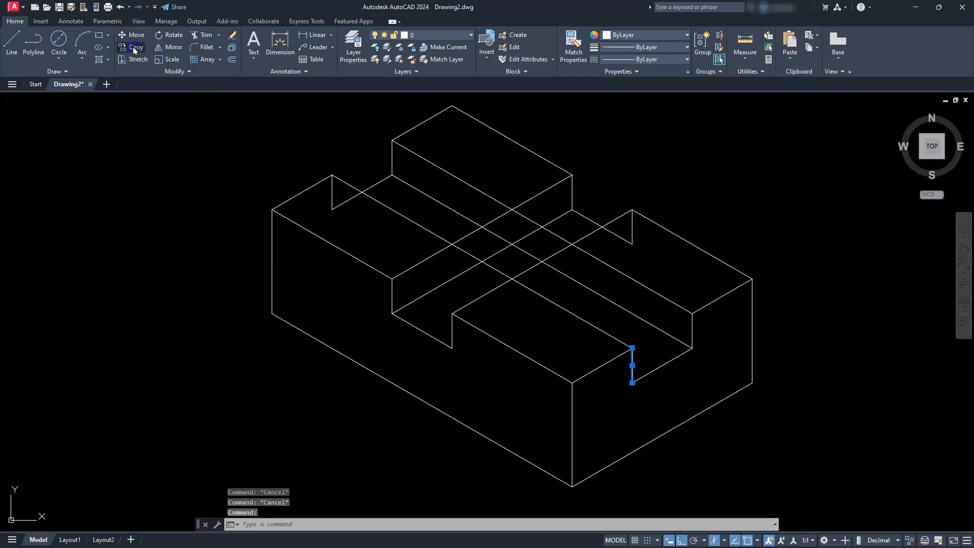
left_click(631, 349)
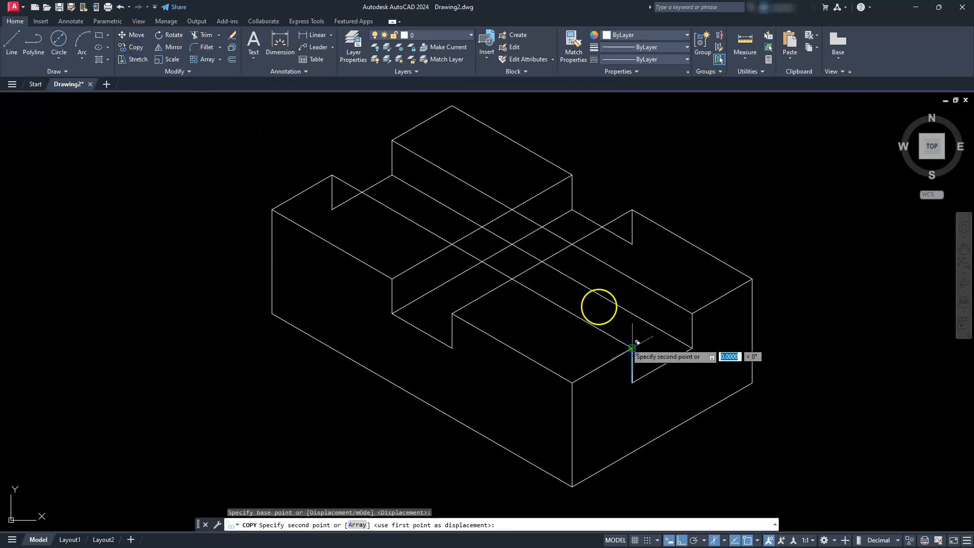
left_click(452, 243)
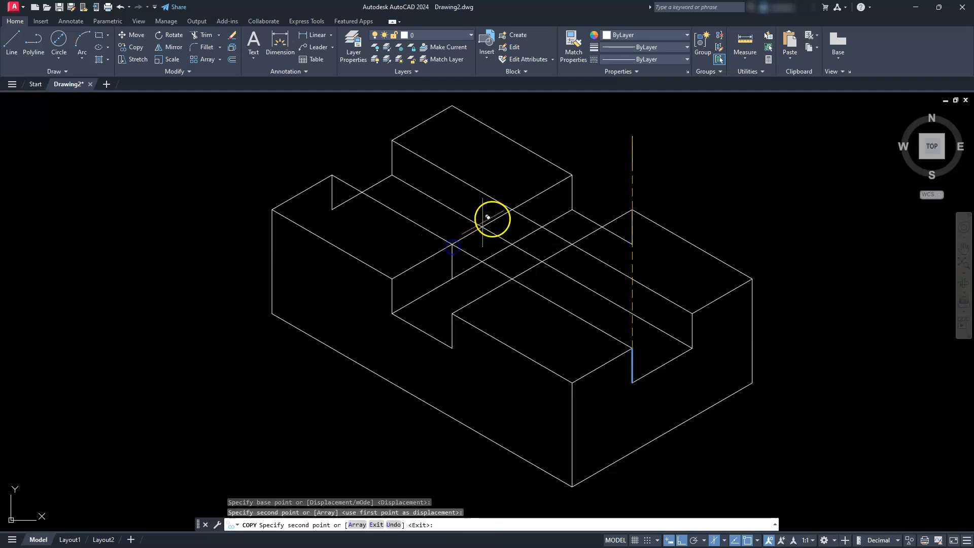
left_click(512, 209)
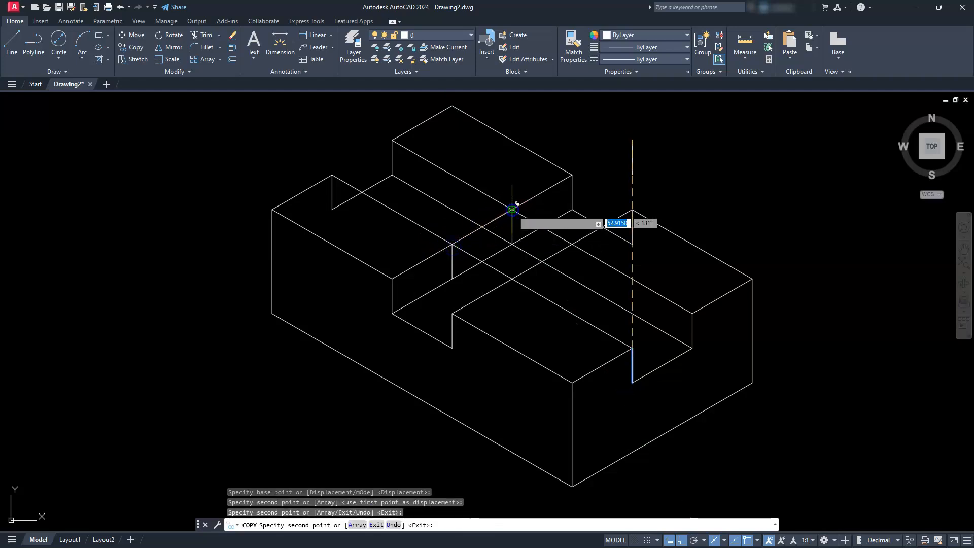
left_click(572, 244)
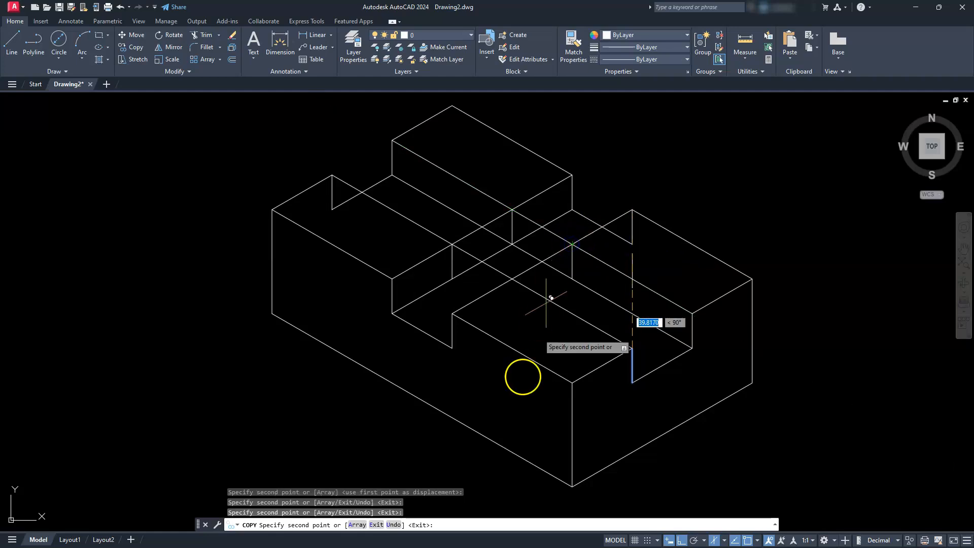
key("Escape")
key("Escape")
key("Escape")
key("Escape")
- Trim the hidden vertical and floor edges of the rear left notch behind the left raised block
scroll(481, 391, "up", 3)
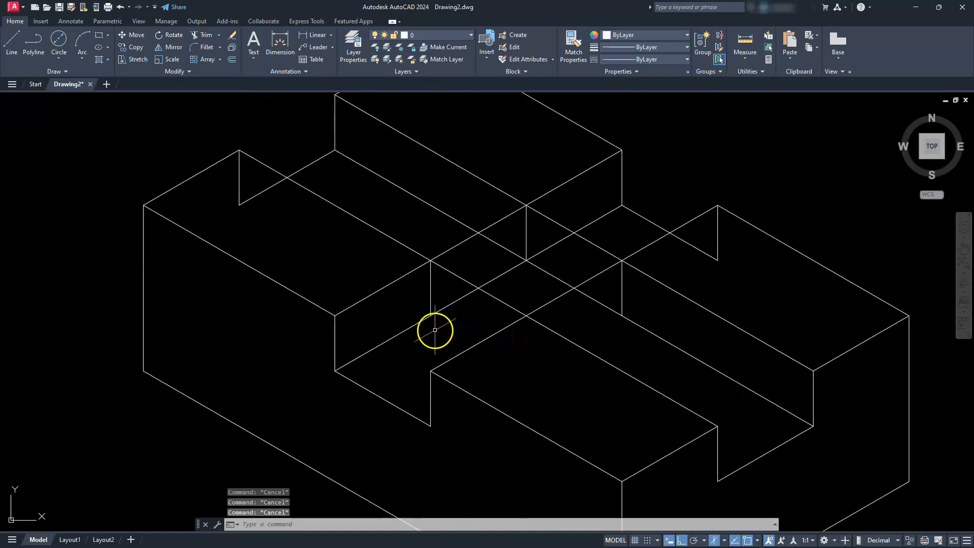
scroll(431, 319, "down", 2)
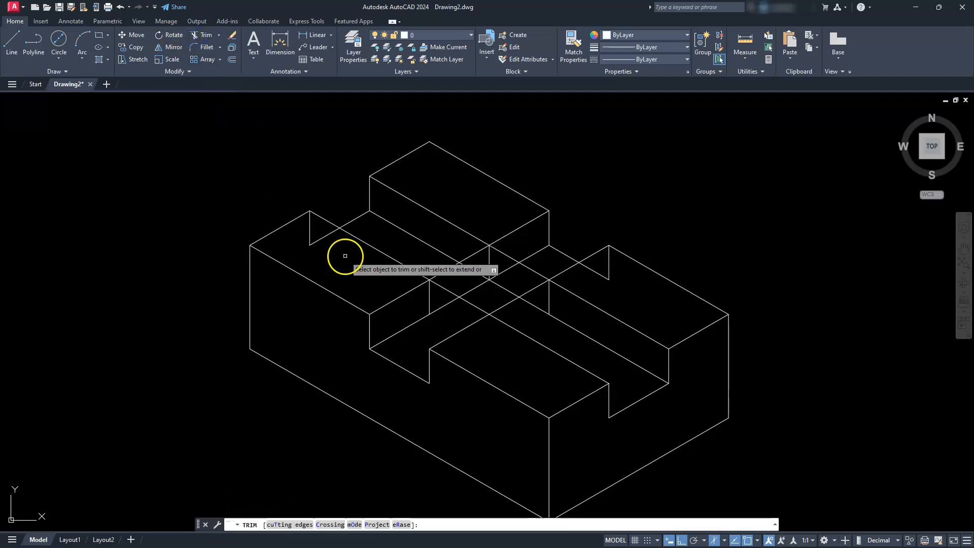
scroll(348, 257, "up", 2)
left_click(288, 211)
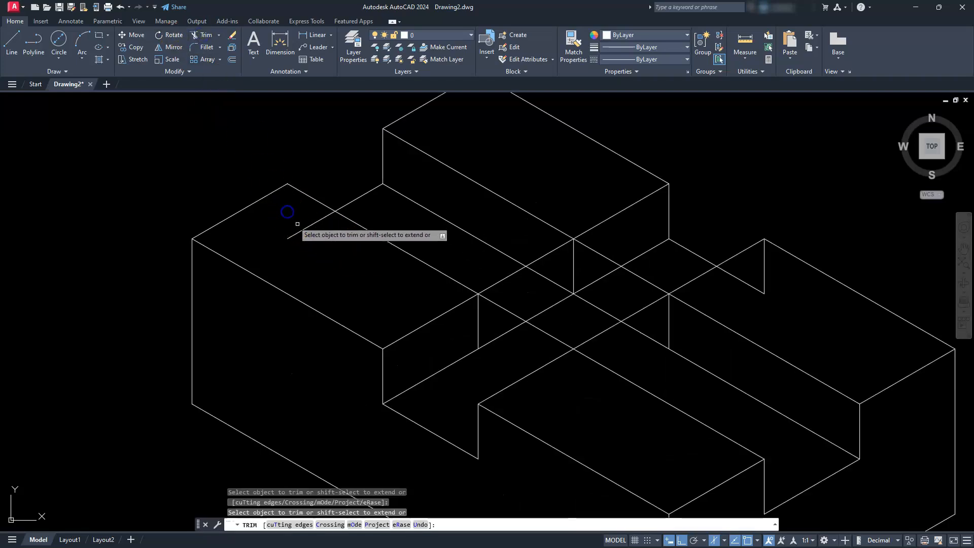
middle_click_drag(461, 313, 369, 315)
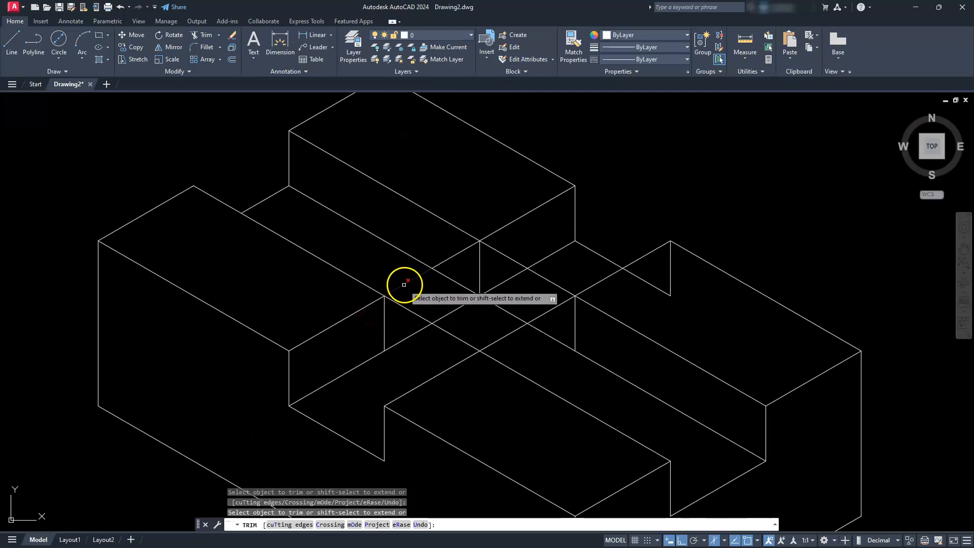
- Trim away the line segments that cross the open channels between the four raised blocks at the centre
left_click(447, 261)
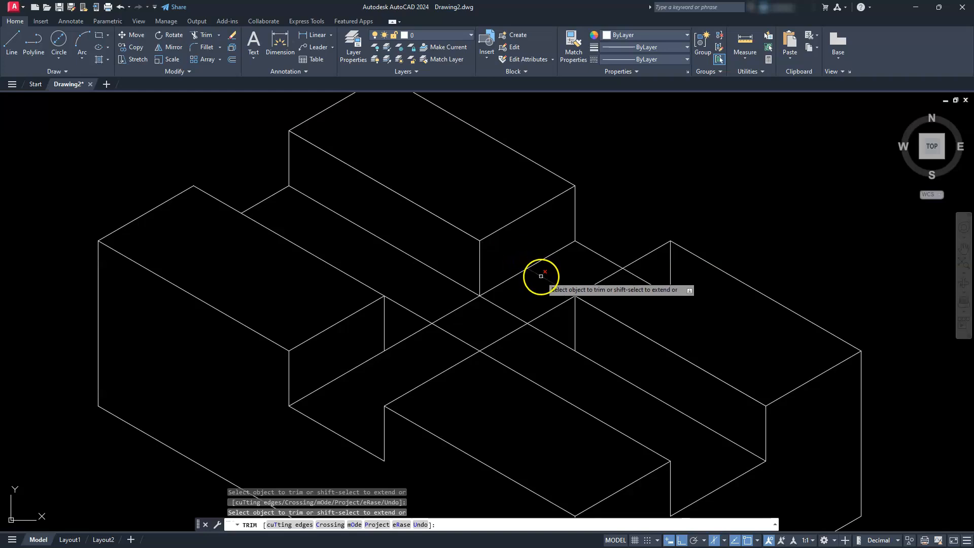
left_click(541, 315)
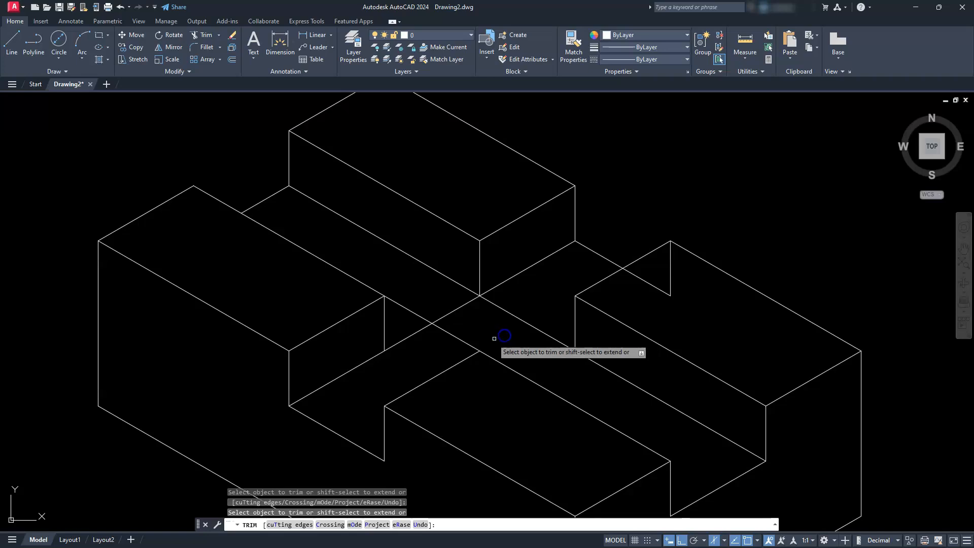
left_click(472, 346)
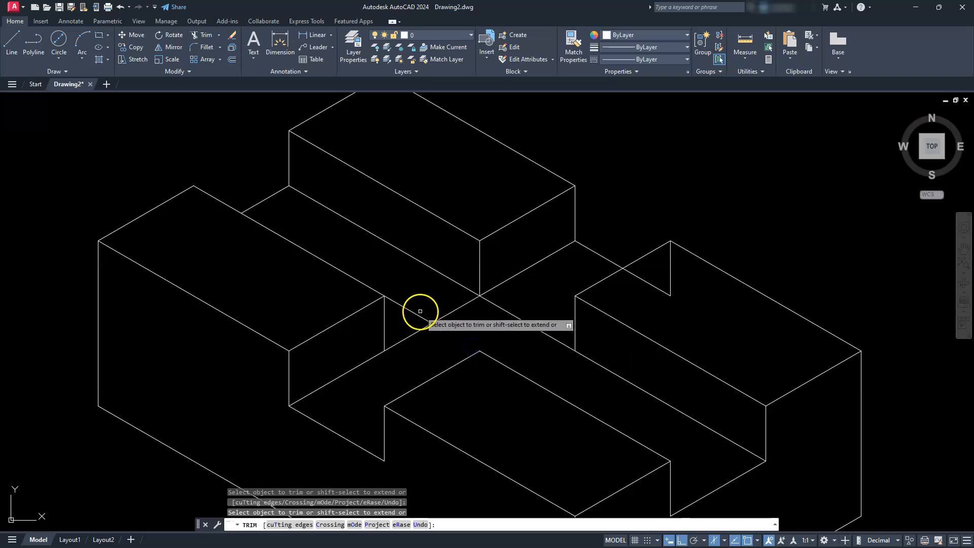
left_click(418, 316)
left_click(414, 334)
left_click(494, 428)
middle_click_drag(576, 437, 565, 413)
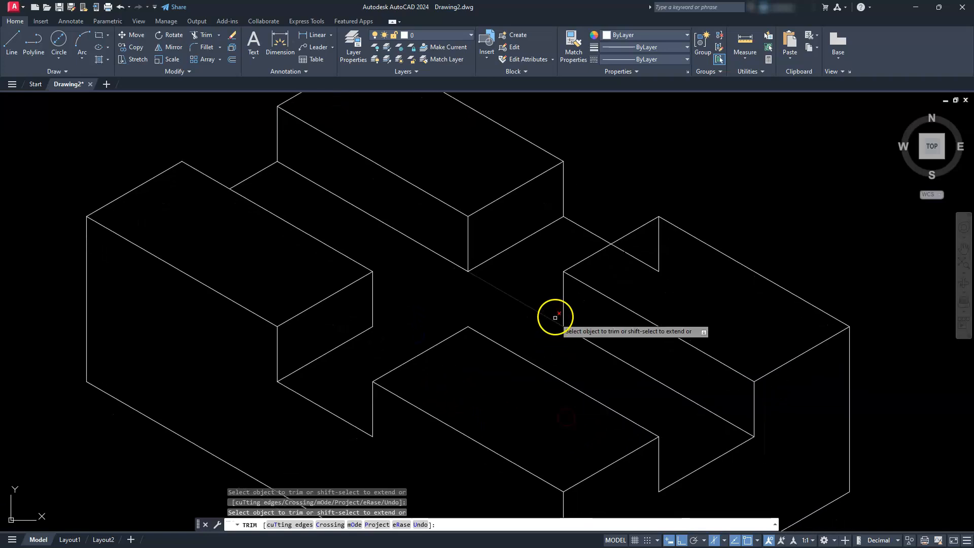
left_click(548, 317)
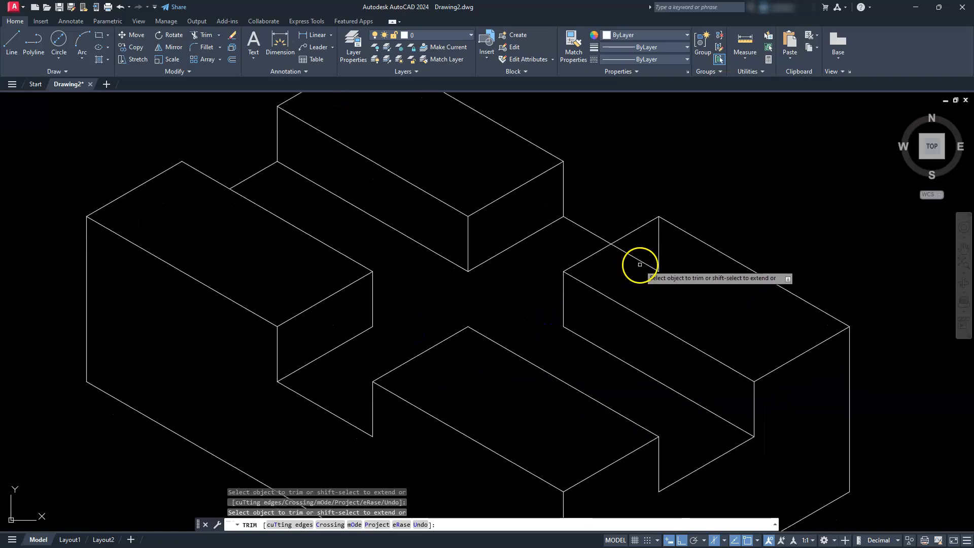
- Trim the rear right notch's floor edge hidden behind the right raised block and delete the leftover hidden vertical edge
left_click(644, 264)
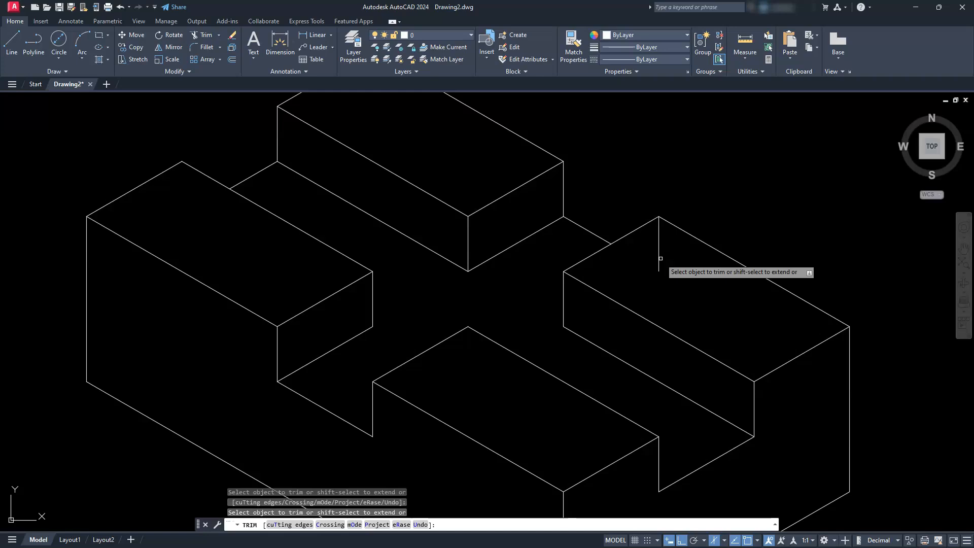
left_click(656, 258)
scroll(653, 258, "down", 3)
key("Escape")
key("Escape")
key("Escape")
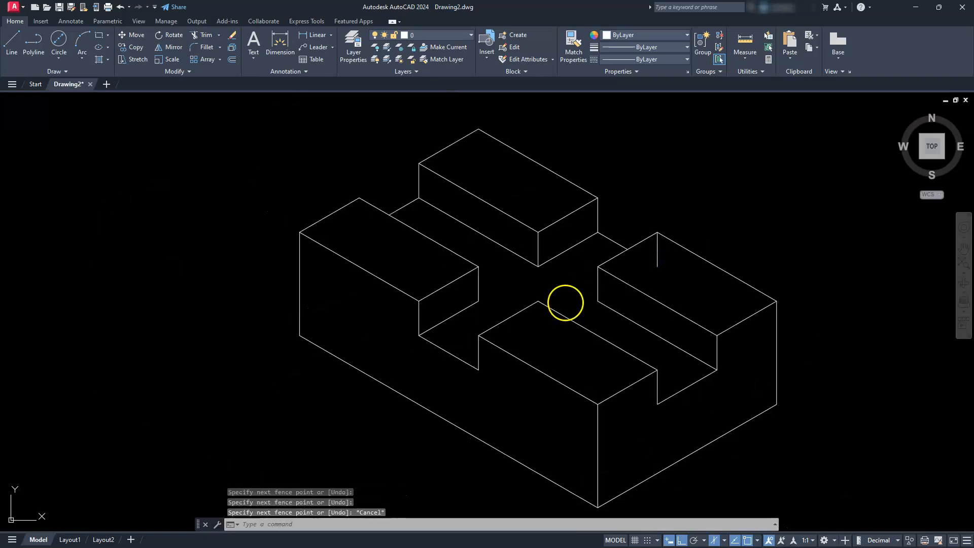
left_click(656, 249)
key("Delete")
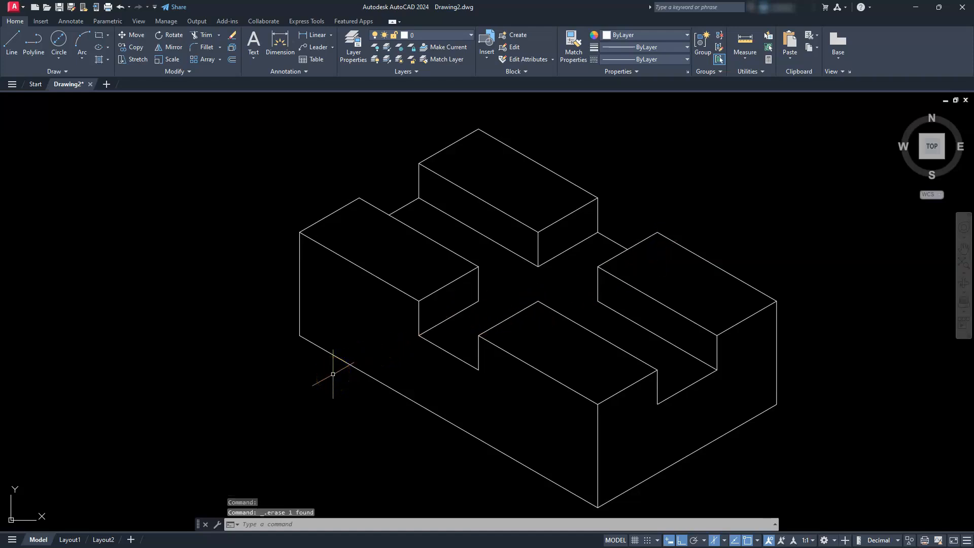
- Check the rounded corners and holes in the top view, and switch the isometric drafting plane to Isoplane Top
scroll(456, 358, "down", 4)
middle_click_drag(282, 417, 497, 404)
scroll(472, 345, "up", 4)
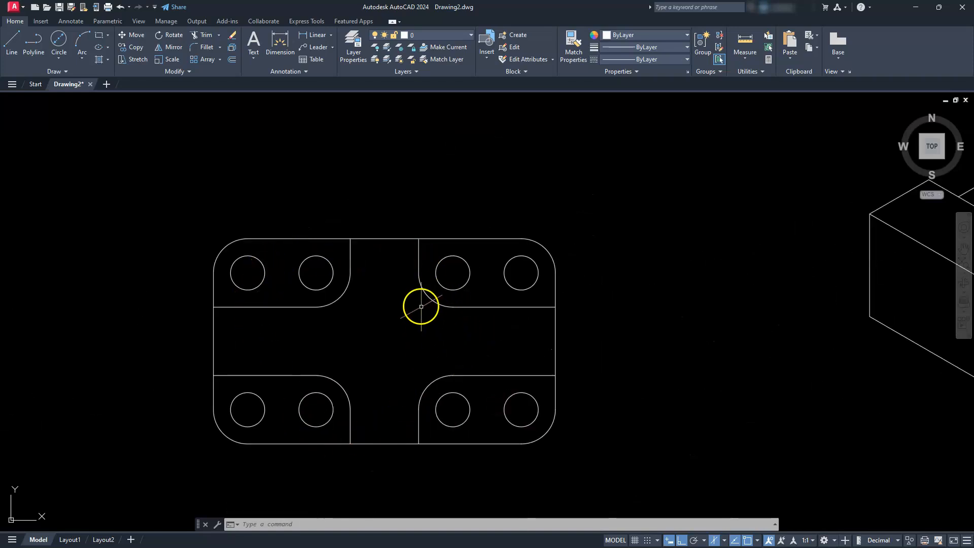
mouse_move(848, 332)
middle_mouse_down()
mouse_move(483, 385)
mouse_move(213, 390)
mouse_move(199, 363)
mouse_move(221, 345)
middle_mouse_up()
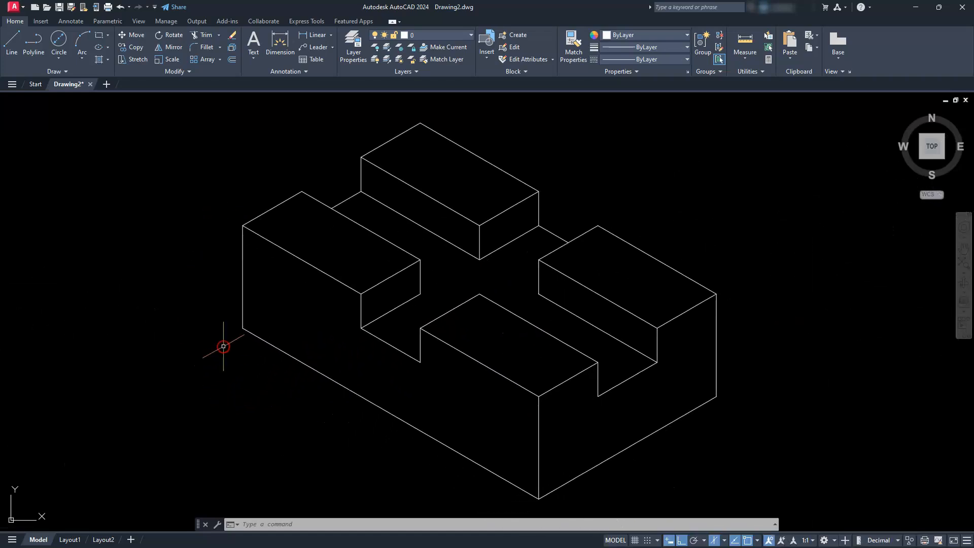
left_click(725, 542)
left_click(740, 505)
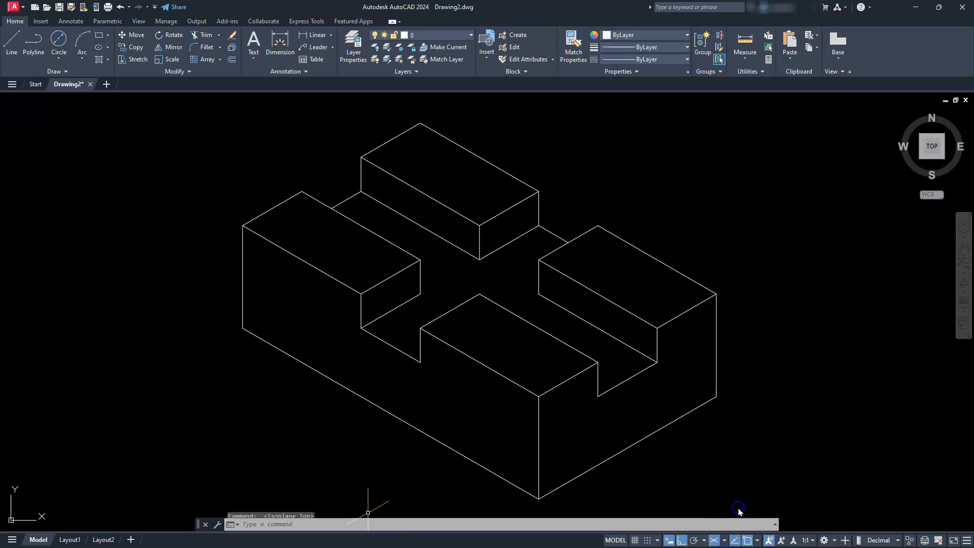
scroll(613, 269, "up", 5)
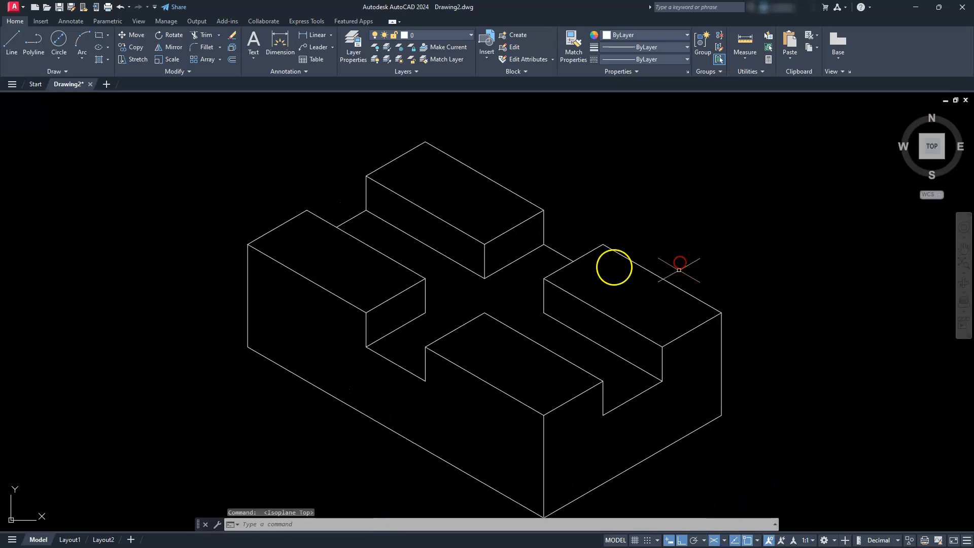
- Draw an isocircle of radius 10 centred on the right raised block's inner top corner
scroll(574, 267, "down", 2)
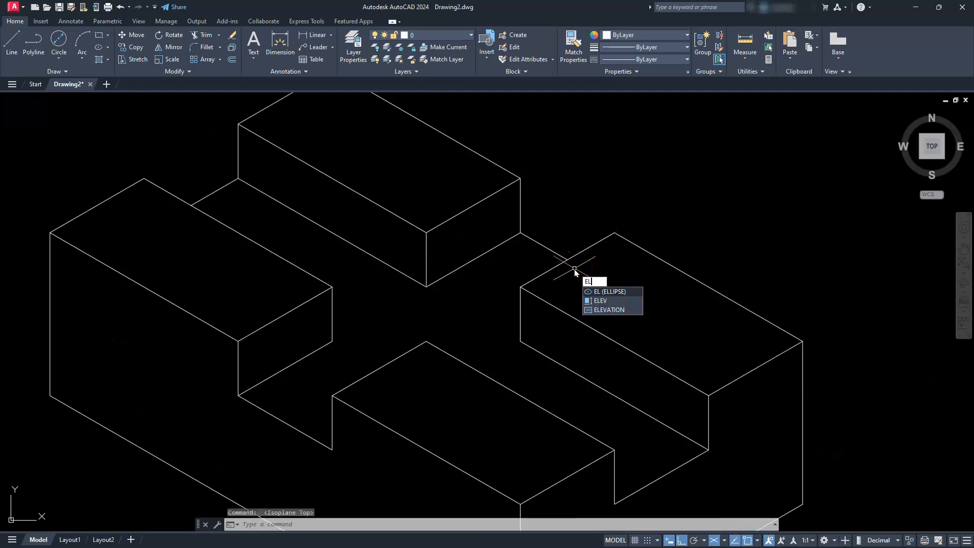
key("Return")
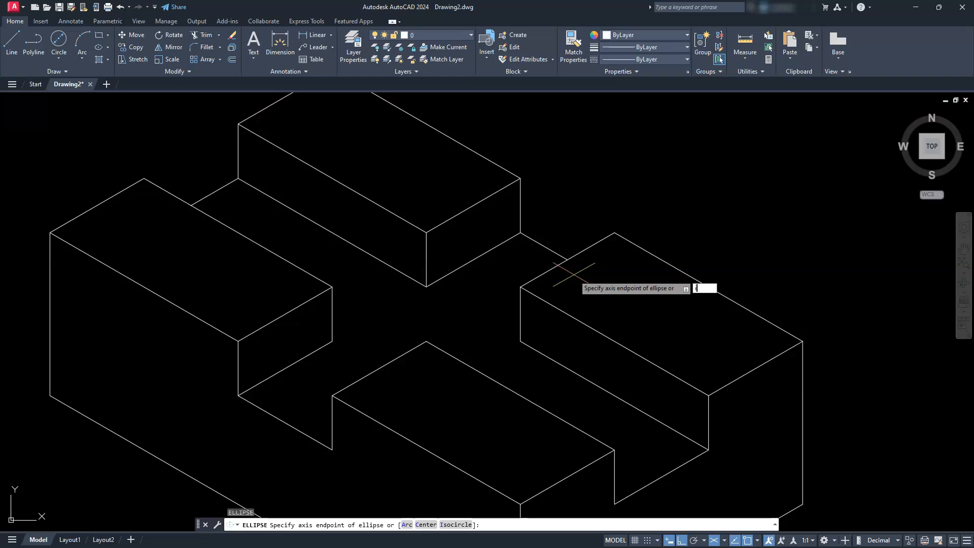
key("Return")
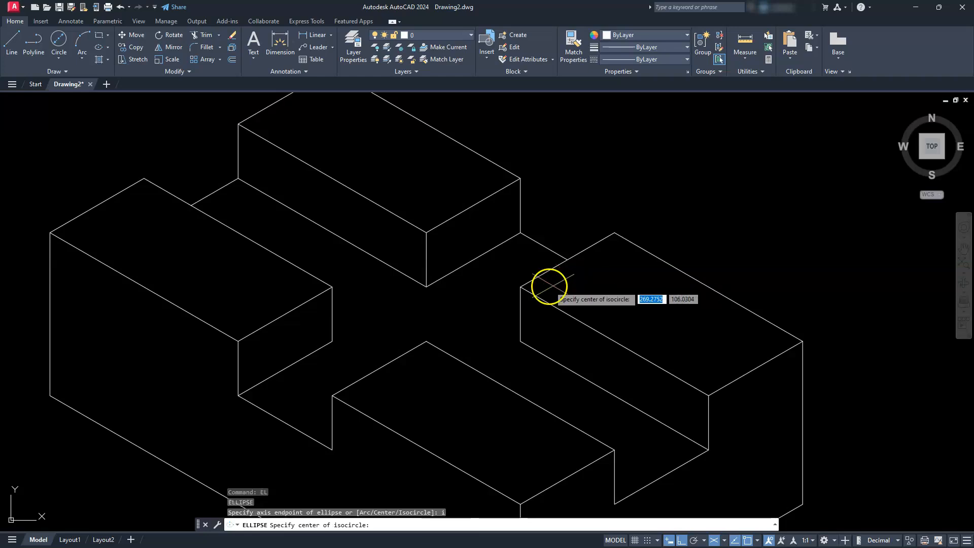
left_click(521, 287)
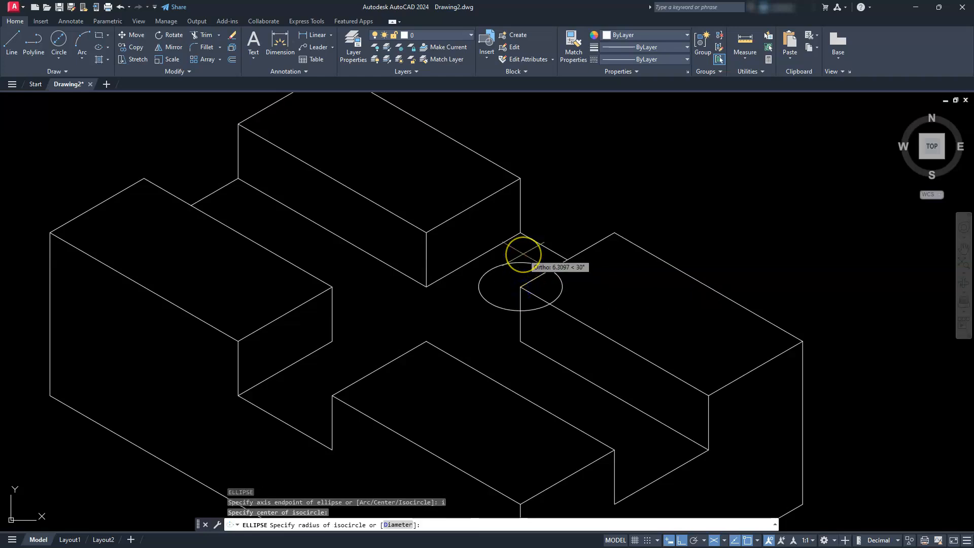
key("Return")
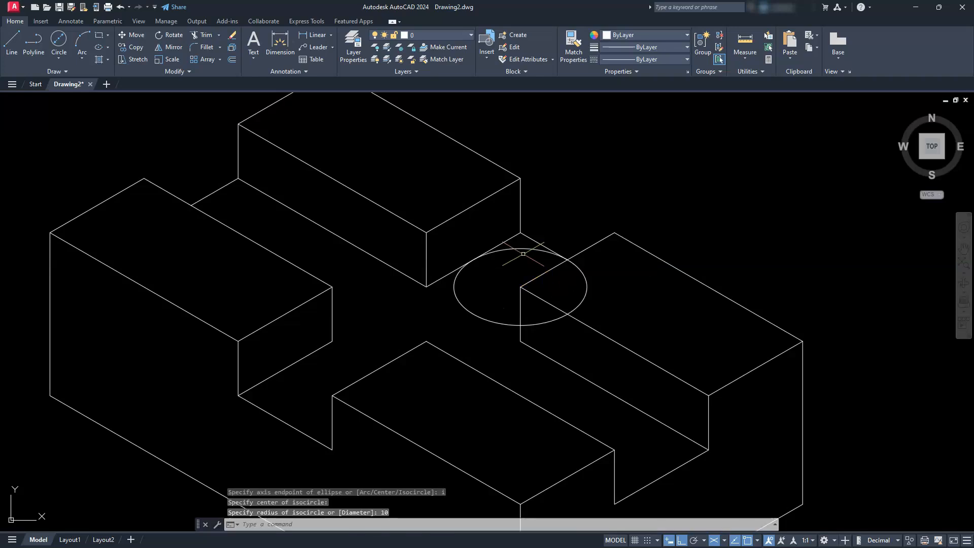
- Copy the isocircle from its centre to the inner top corners of the rear, left and front raised blocks
left_click(488, 320)
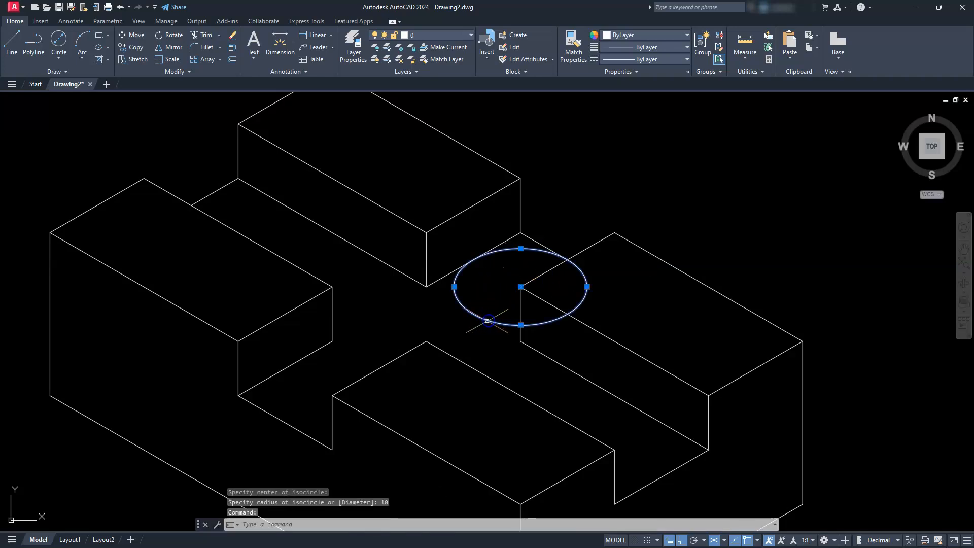
left_click(124, 50)
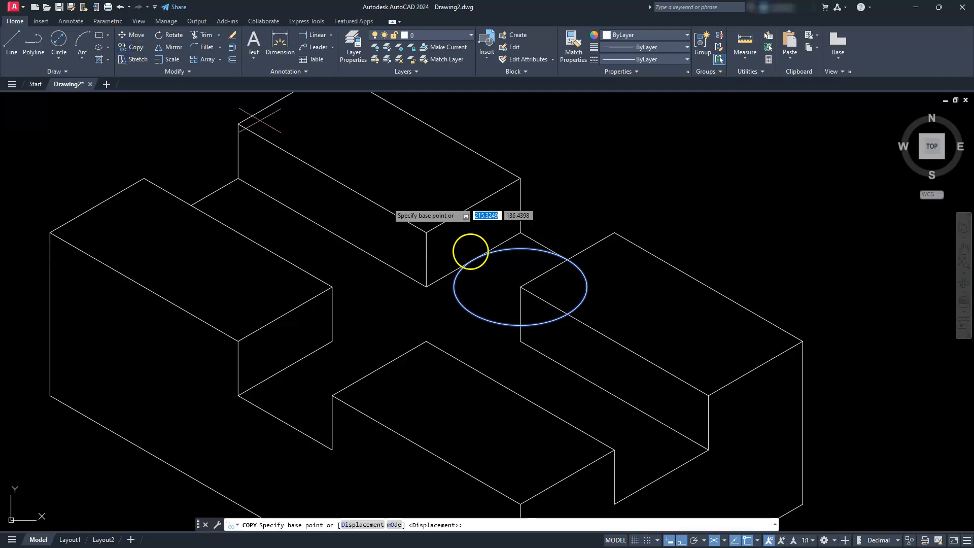
left_click(520, 287)
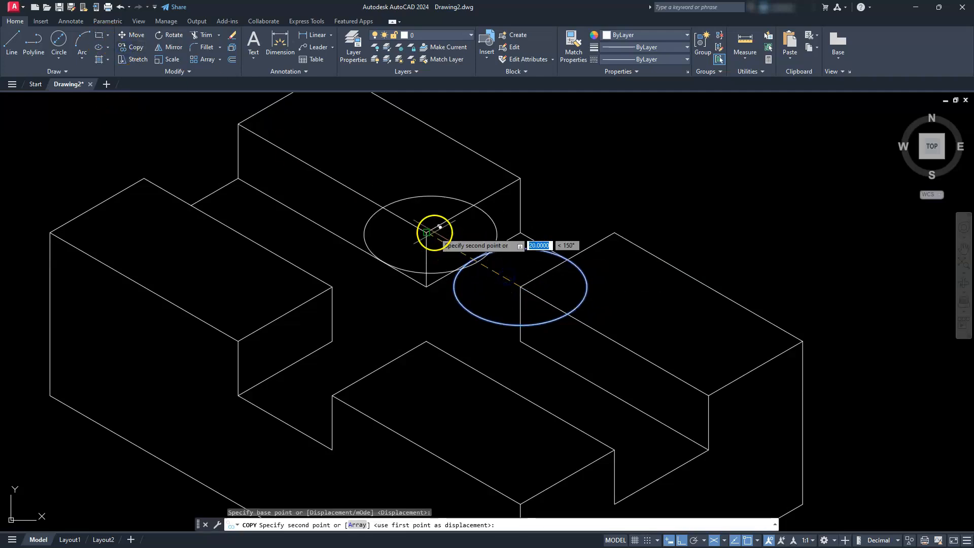
left_click(436, 224)
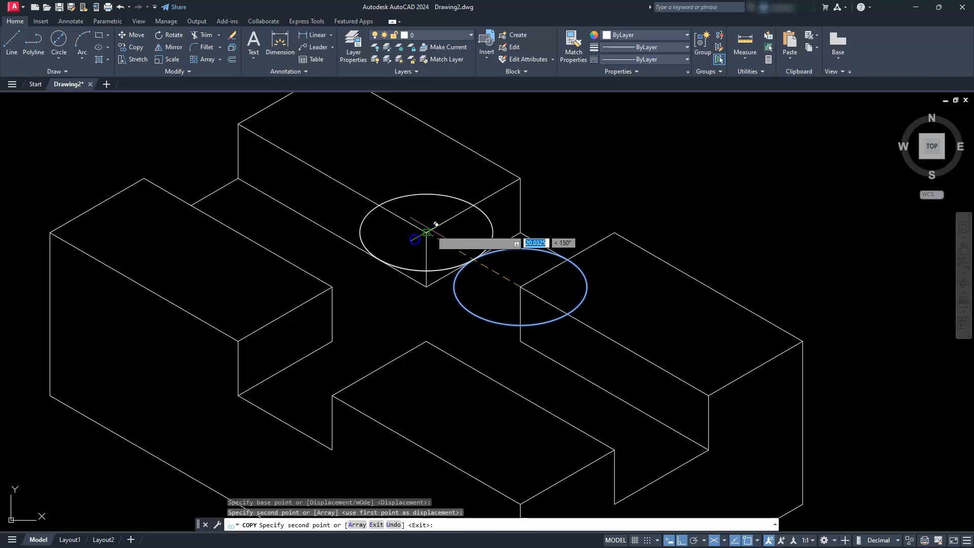
left_click(332, 287)
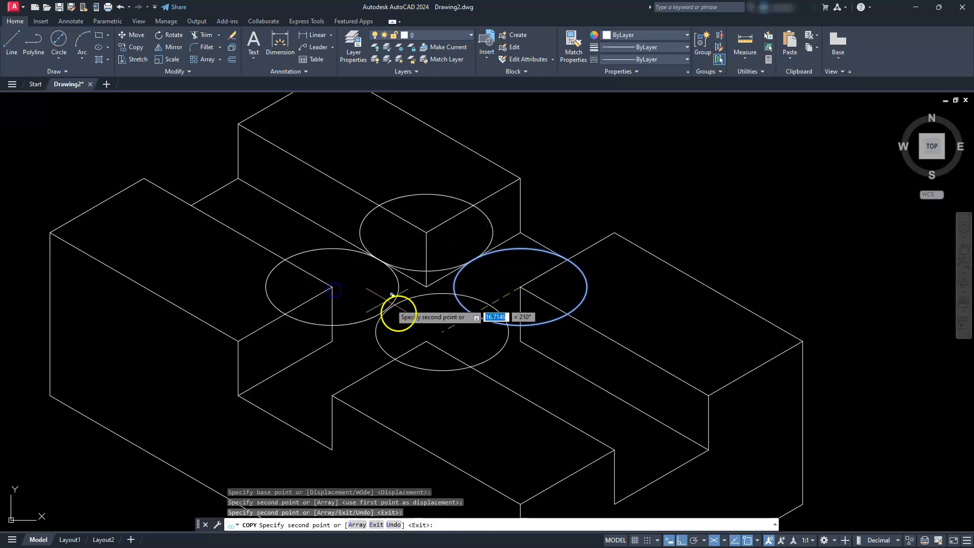
left_click(430, 336)
- Copy the isocircle to the block's four outermost top corners as well, and end the copying
scroll(421, 330, "down", 3)
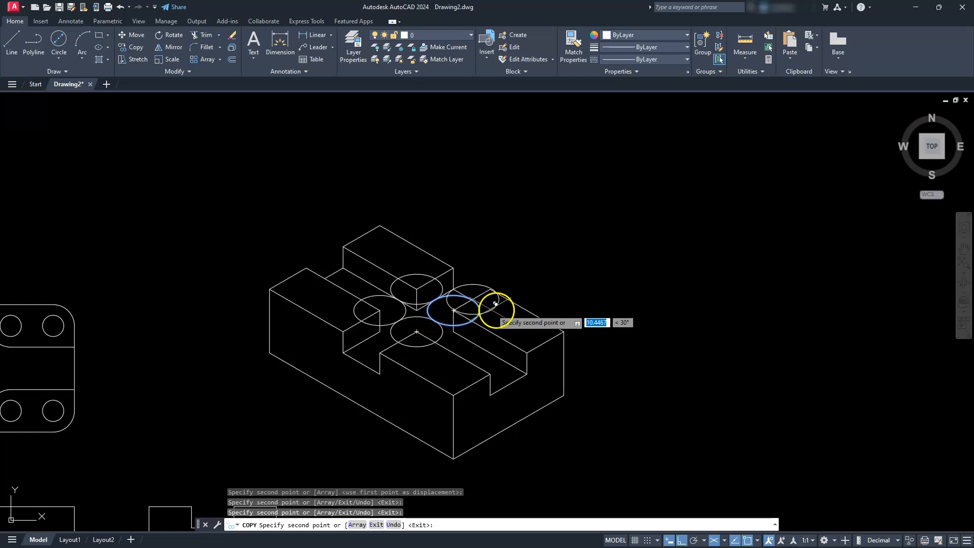
scroll(502, 312, "up", 2)
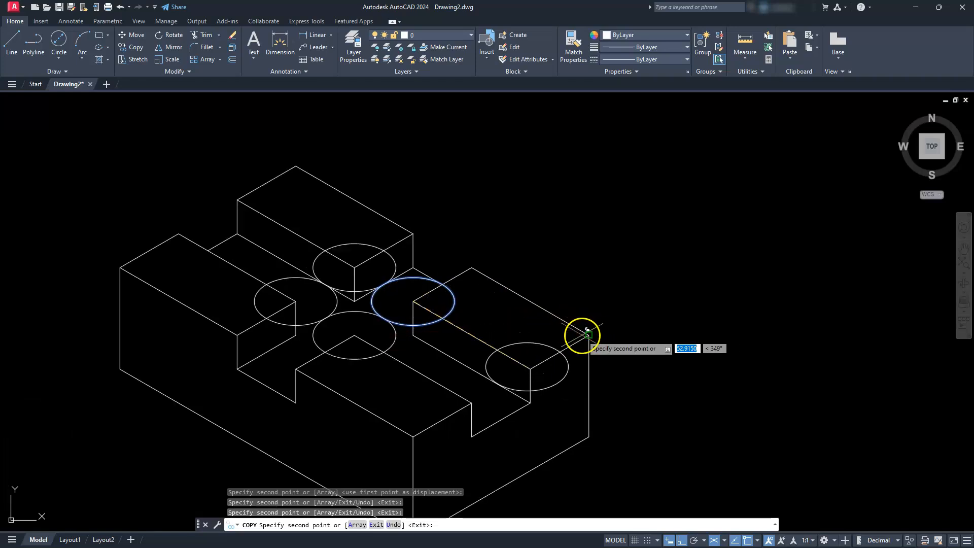
left_click(589, 335)
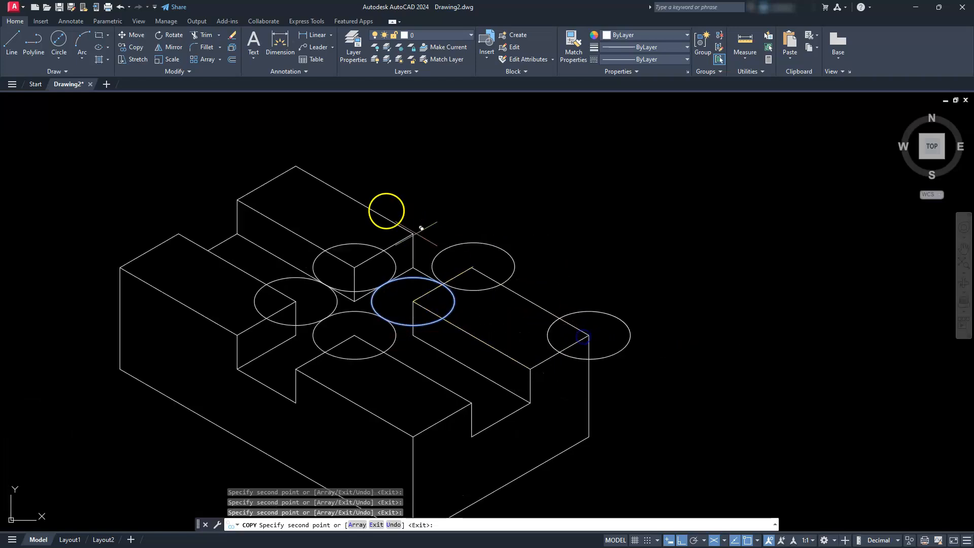
left_click(296, 166)
left_click(120, 266)
left_click(413, 436)
key("Escape")
key("Escape")
key("Escape")
- Move the isocircles at the left and rear blocks' inner corners and the right and front blocks' outer corners 10 units along 150°
middle_click_drag(334, 312, 464, 309)
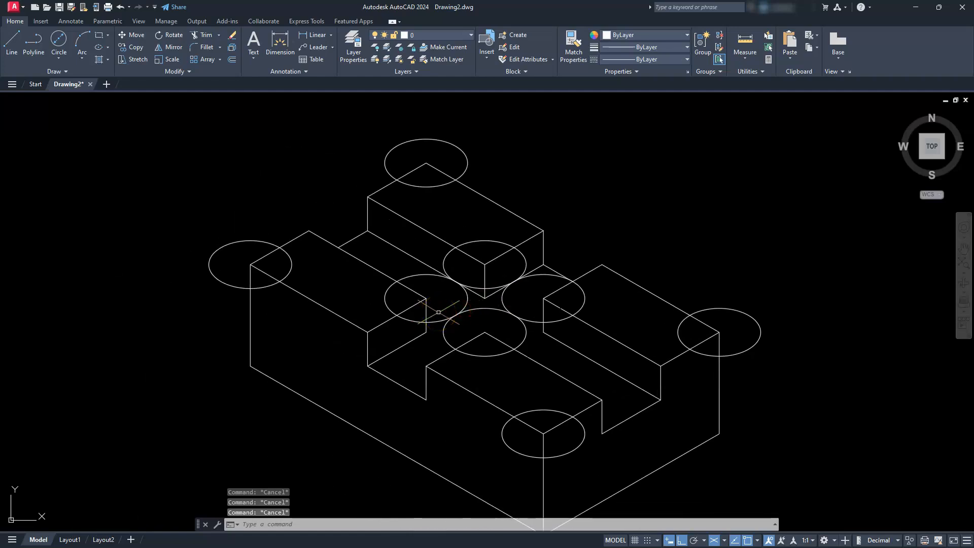
left_click(417, 275)
left_click(454, 238)
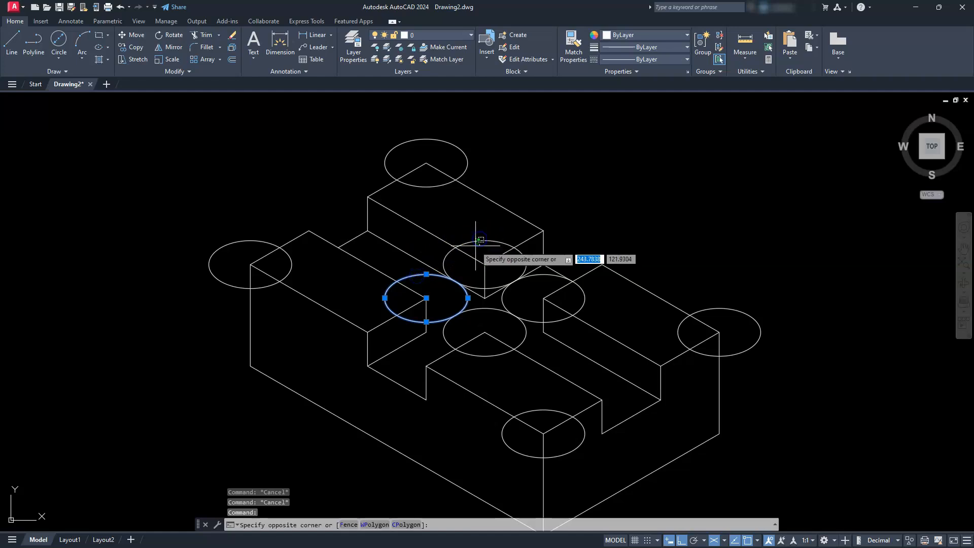
left_click(714, 312)
left_click(773, 310)
left_click(746, 327)
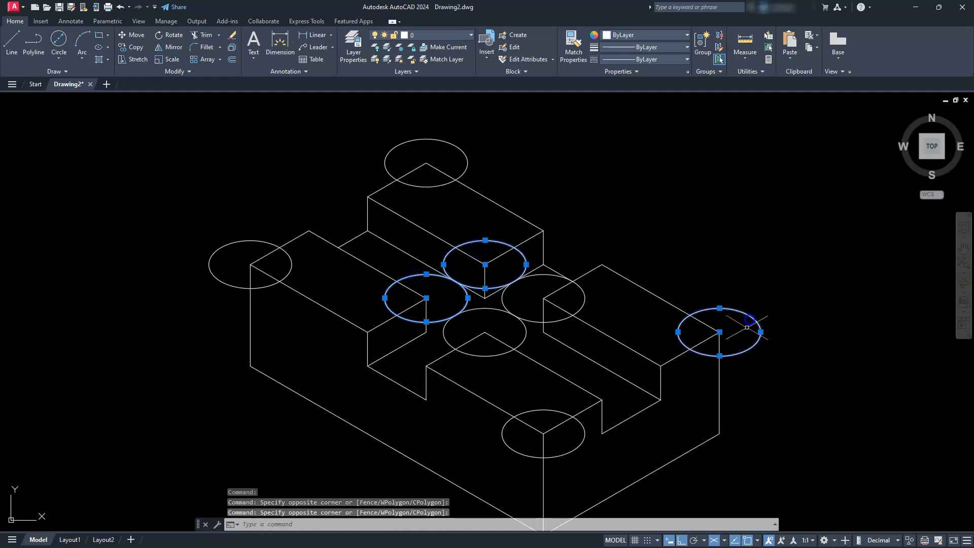
left_click(573, 448)
left_click(561, 482)
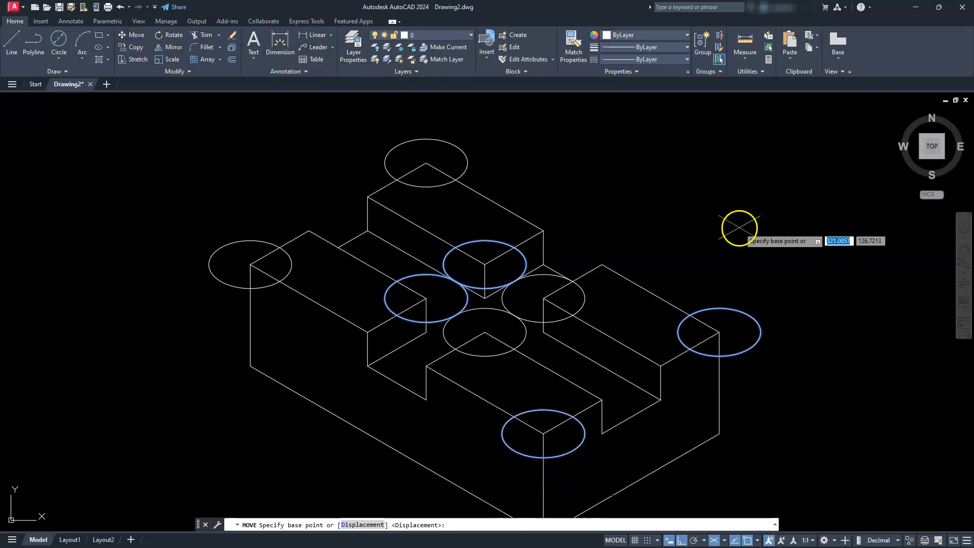
left_click(740, 223)
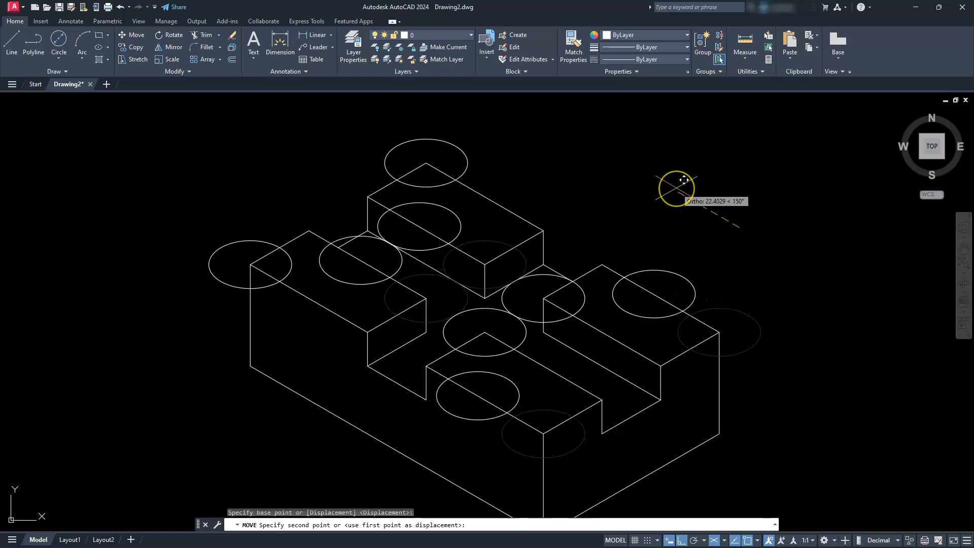
type("10")
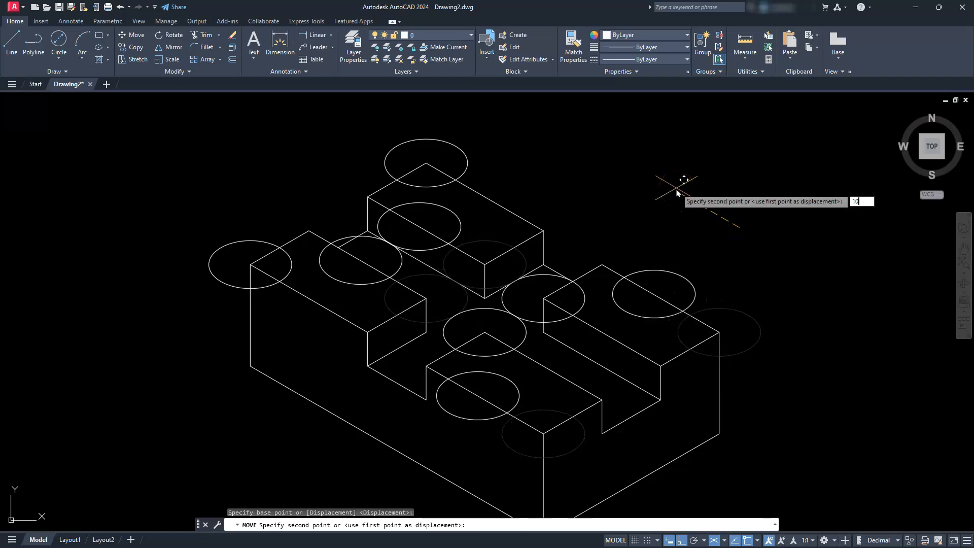
key("Return")
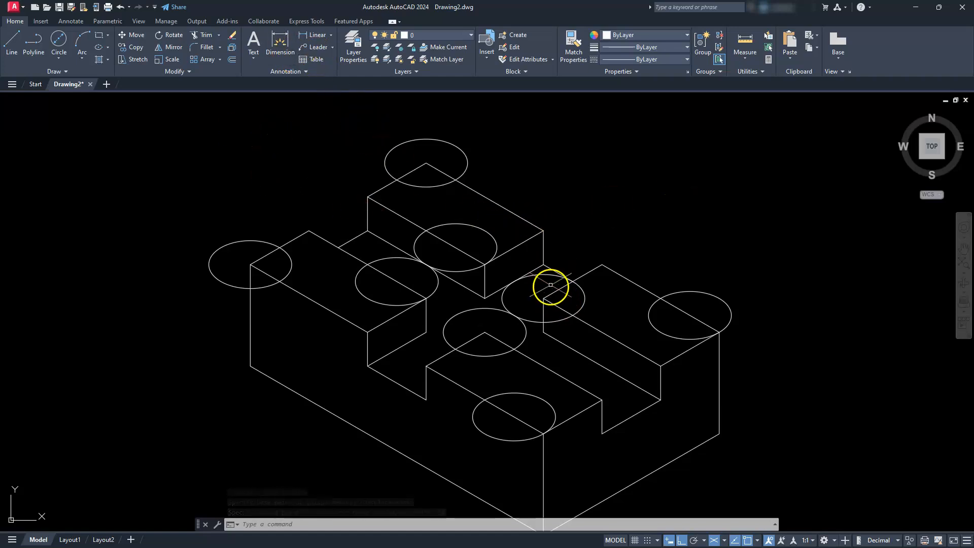
- Move the isocircles at the right and front blocks' inner corners and the left and rear blocks' outer corners 10 units along 330°
left_click(548, 275)
left_click(473, 311)
left_click(219, 242)
left_click(193, 281)
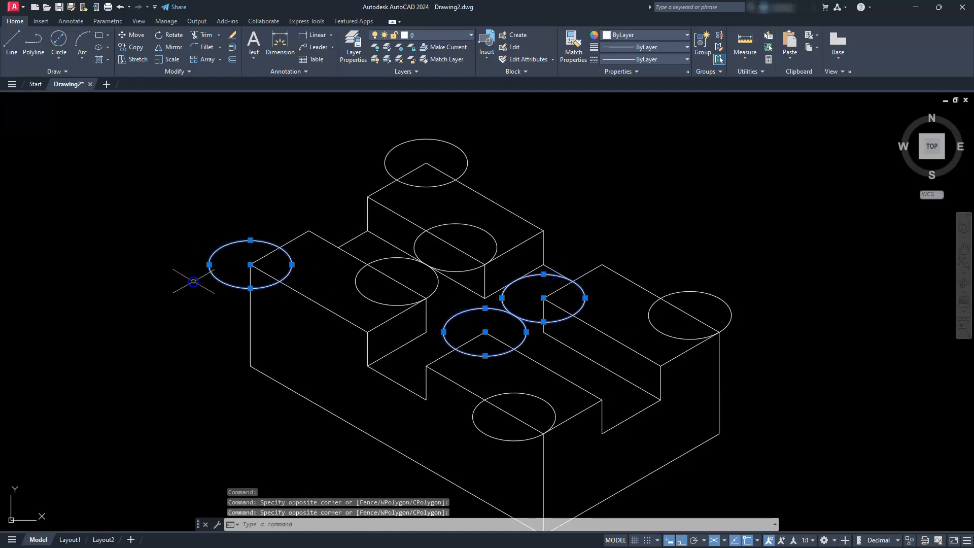
left_click(391, 163)
left_click(369, 159)
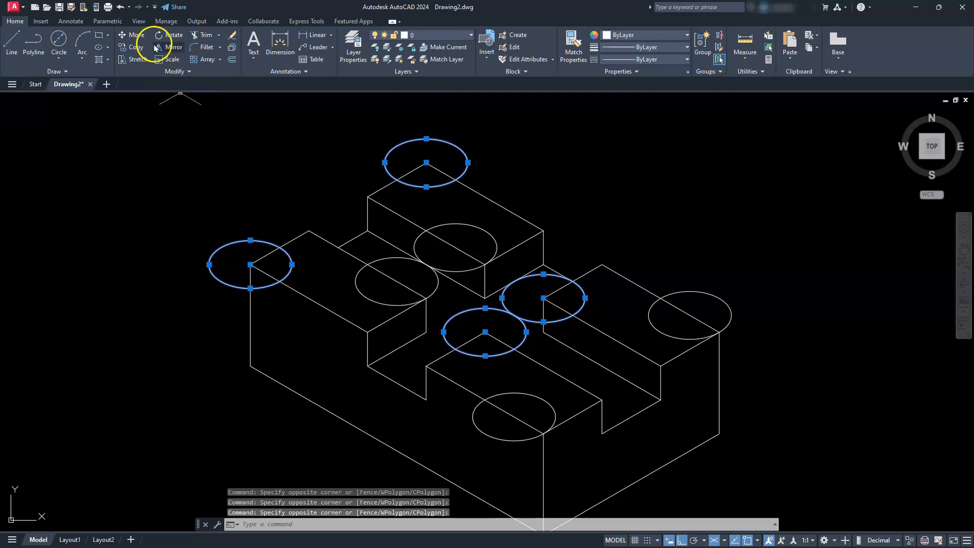
left_click(140, 36)
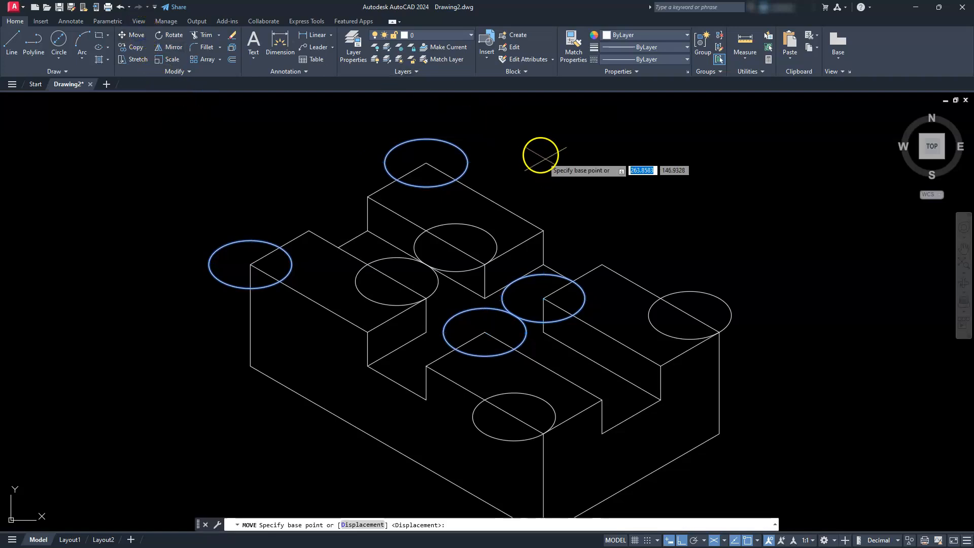
left_click(538, 152)
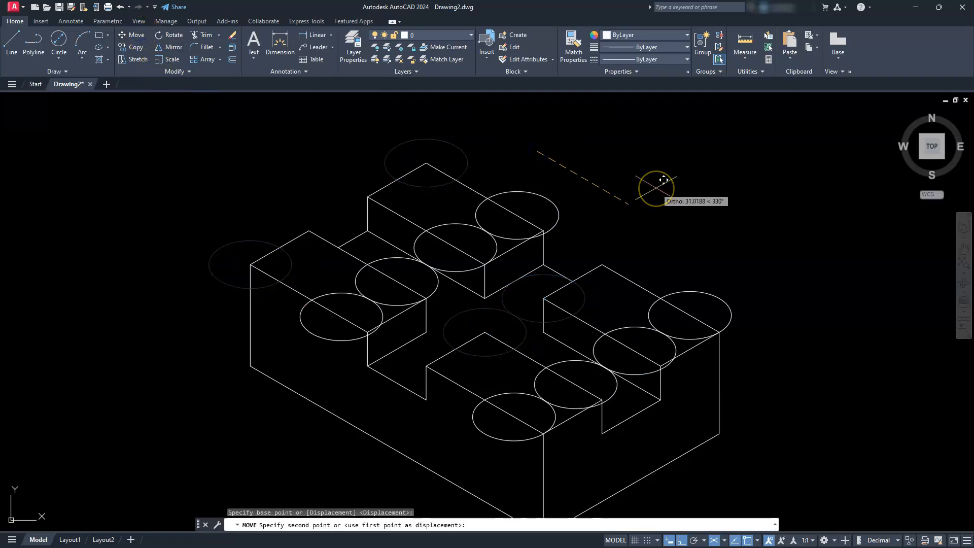
type("10")
key("Return")
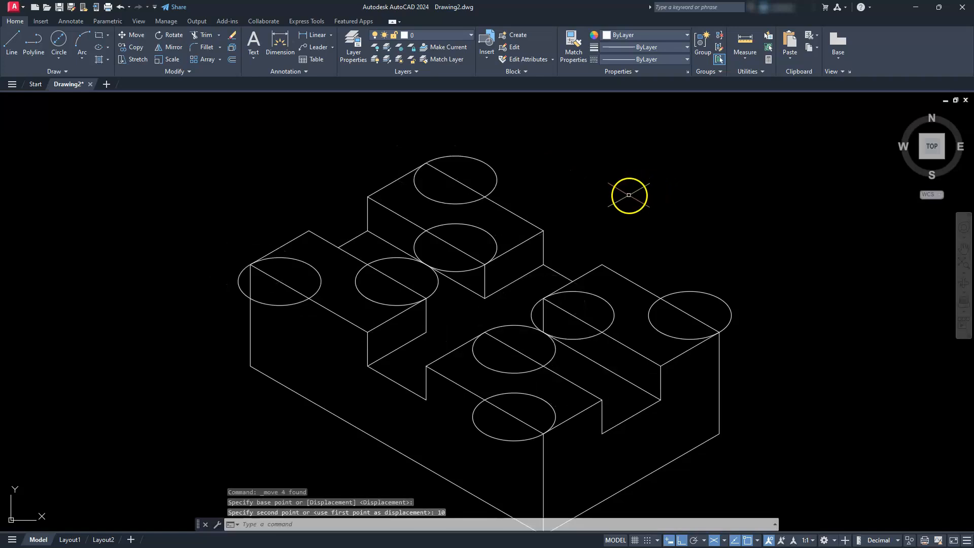
- Move the right and rear blocks' outer isocircles and the left and front blocks' inner isocircles 10 units along 210°
left_click(724, 296)
left_click(711, 303)
left_click(498, 174)
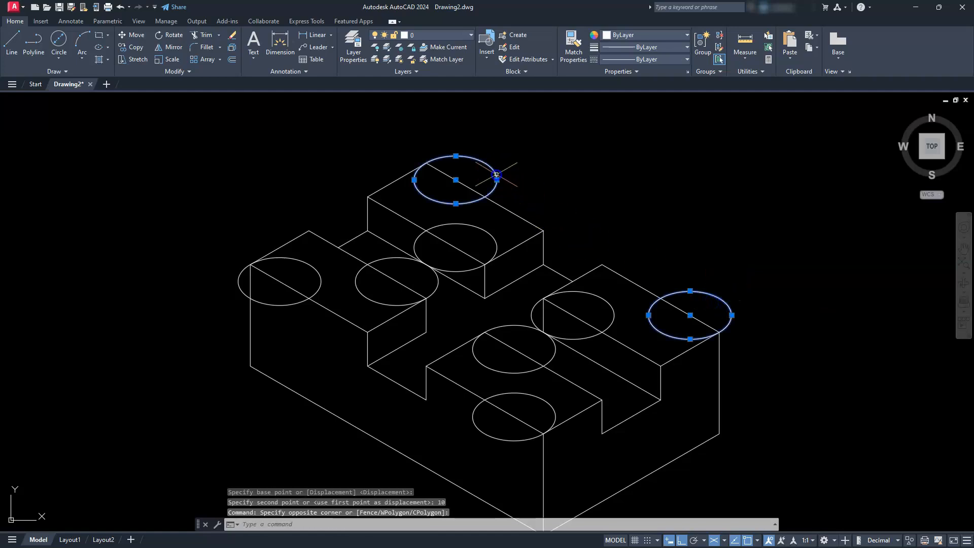
left_click(436, 287)
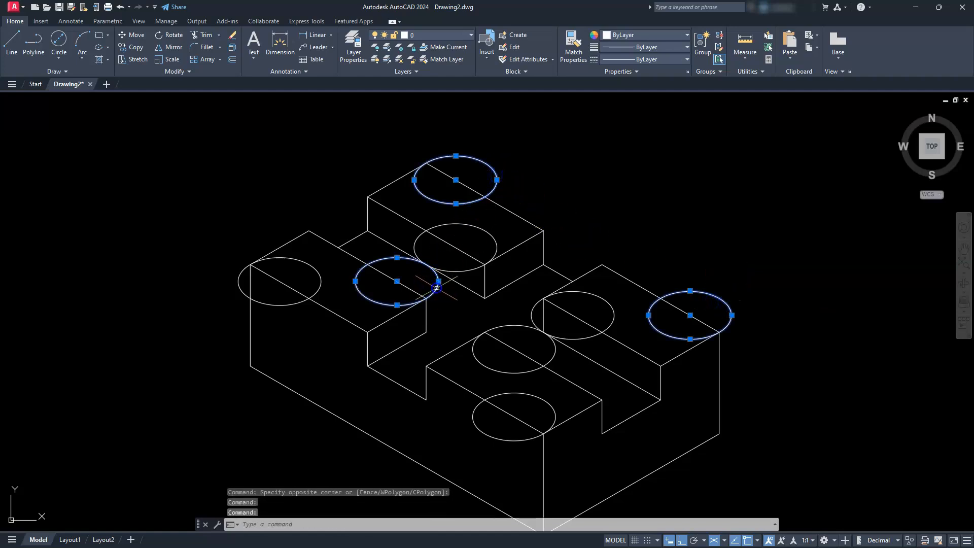
left_click(514, 321)
left_click(511, 332)
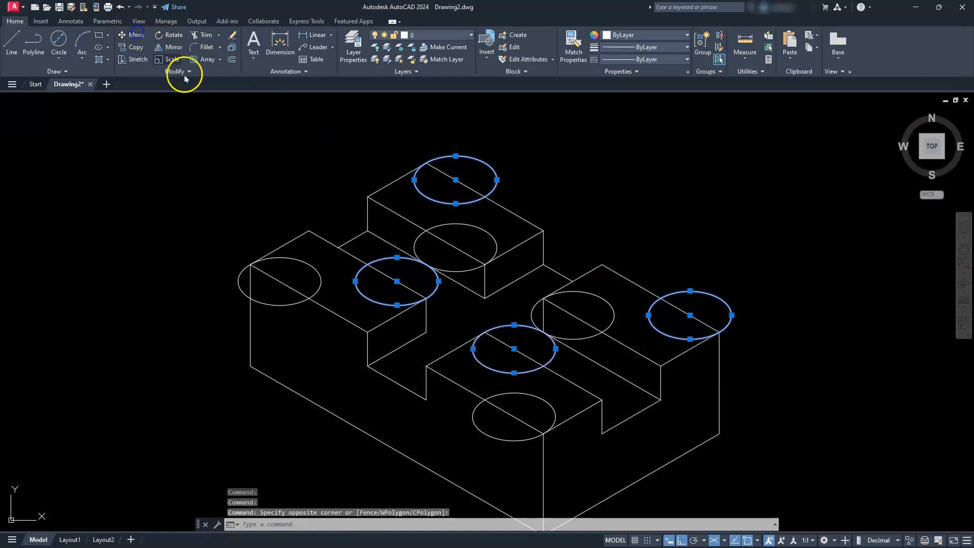
left_click(303, 157)
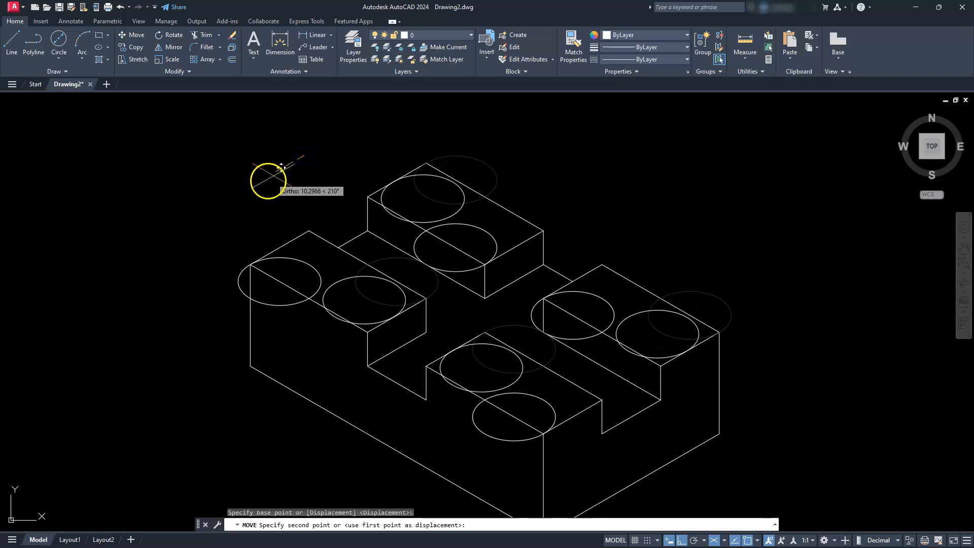
type("10")
key("Return")
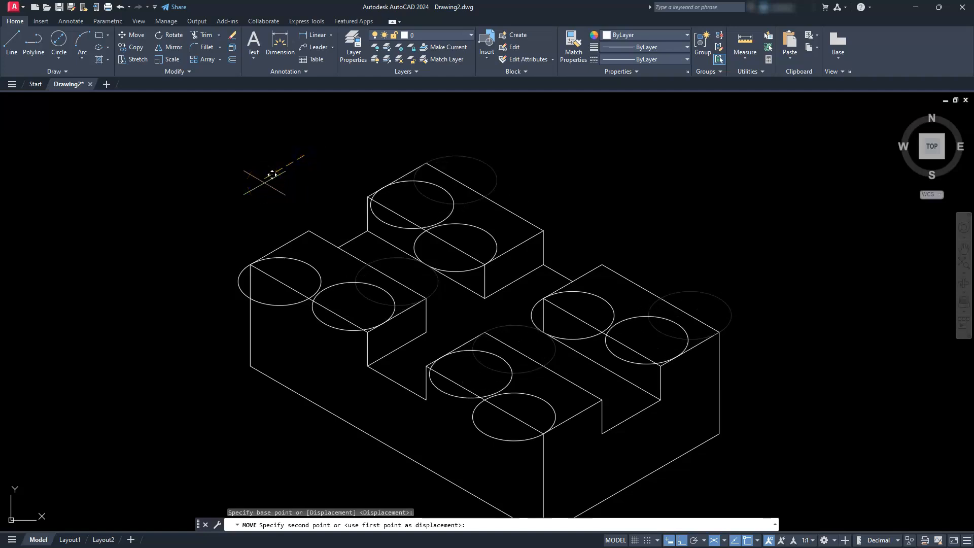
- Move the left and front blocks' outer isocircles and the right and rear blocks' inner isocircles 10 units along 30°
left_click(265, 302)
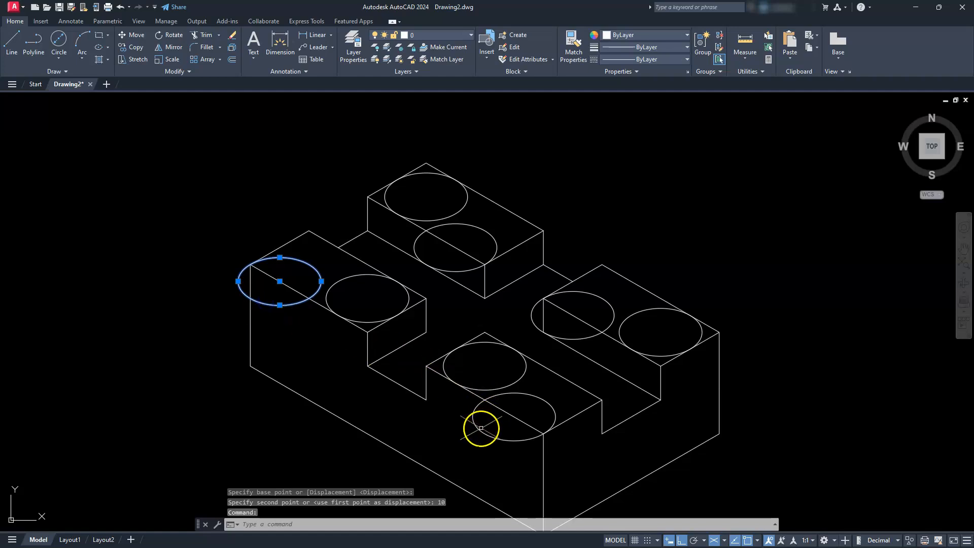
left_click(481, 429)
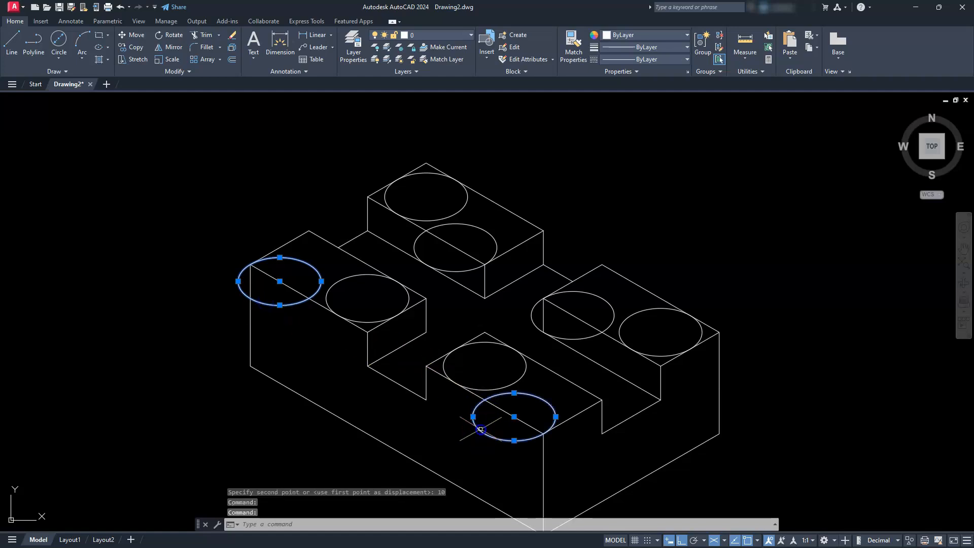
left_click(572, 338)
left_click(456, 273)
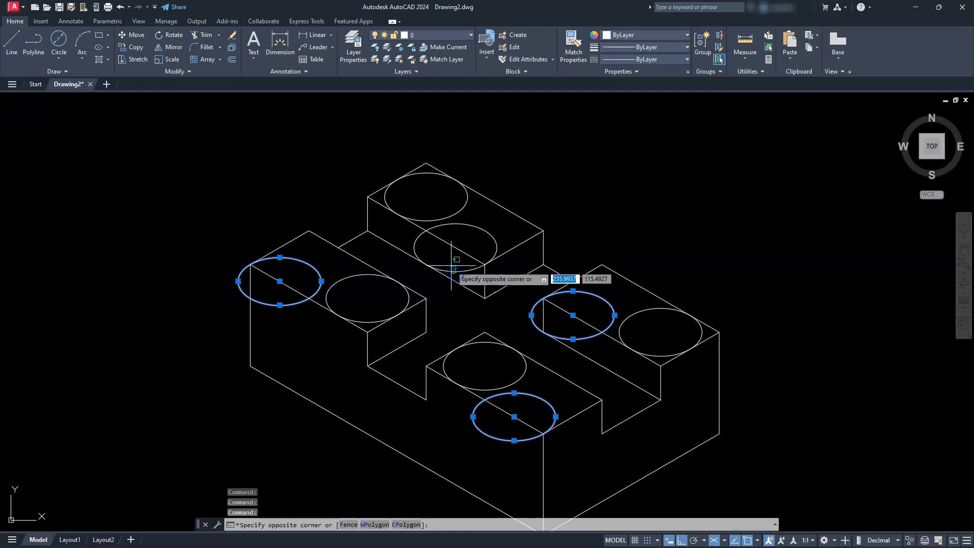
left_click(451, 266)
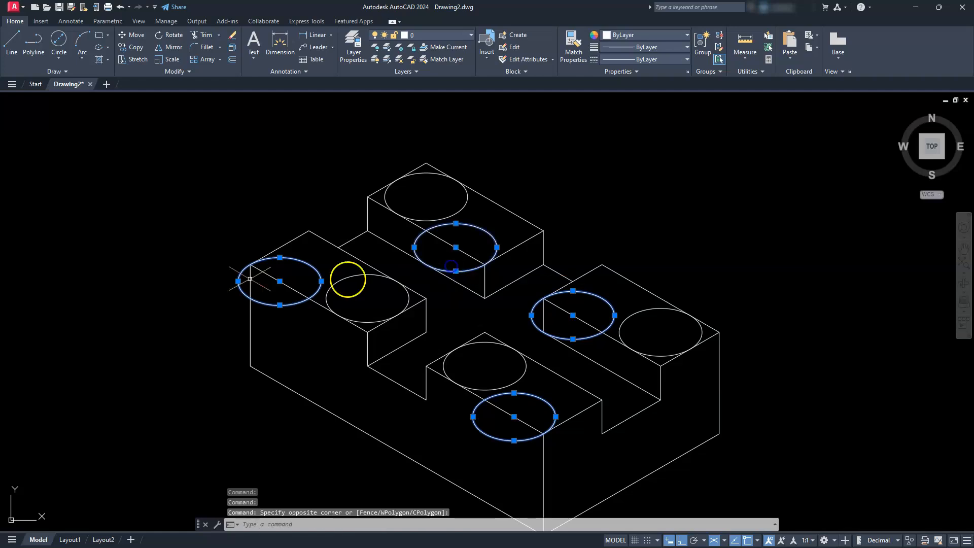
left_click(130, 35)
left_click(172, 192)
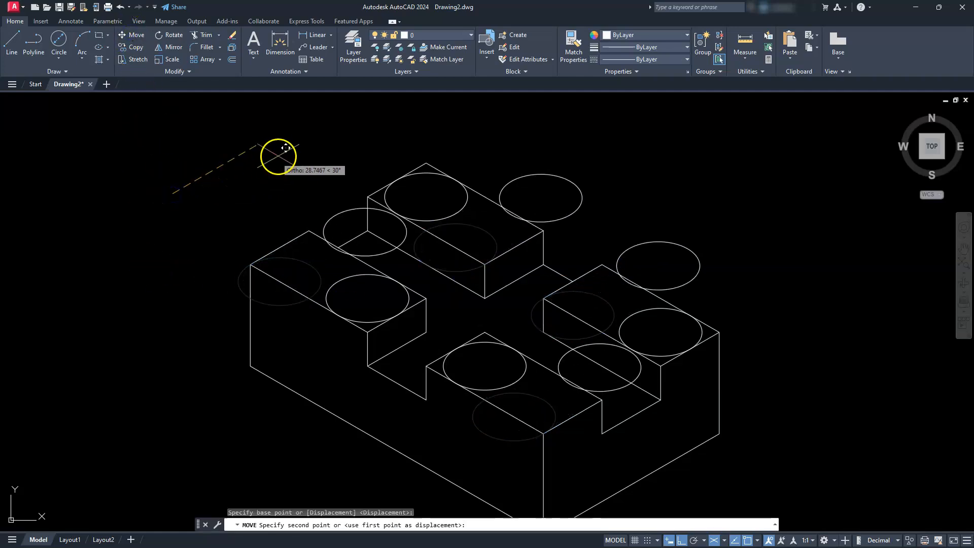
type("10")
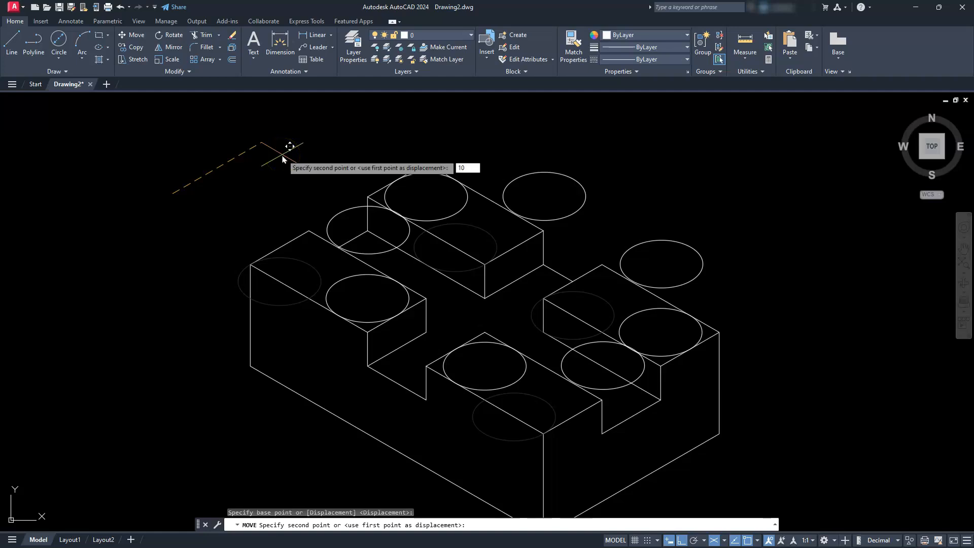
key("Return")
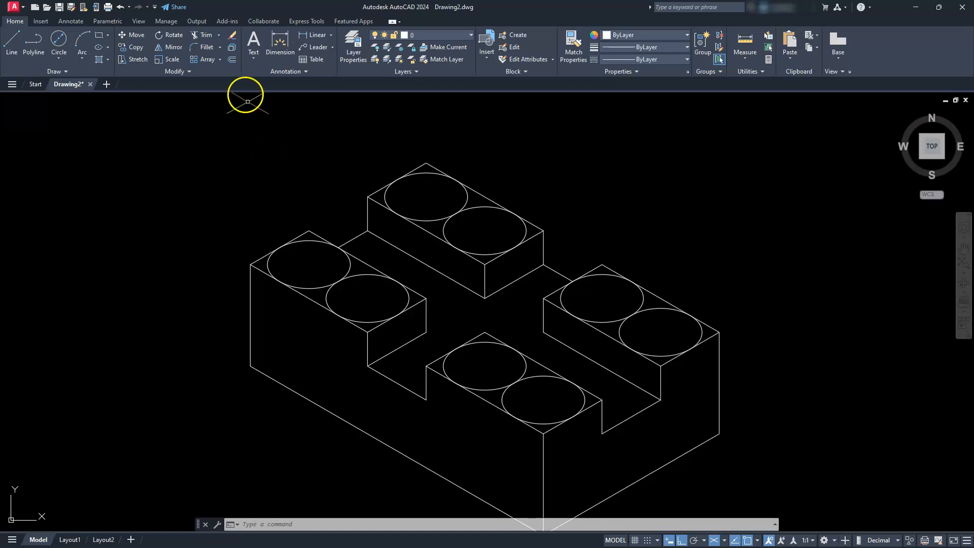
- Trim the two isocircles on the rear block's top face down to their rounded corner arcs
left_click(203, 40)
scroll(446, 158, "up", 4)
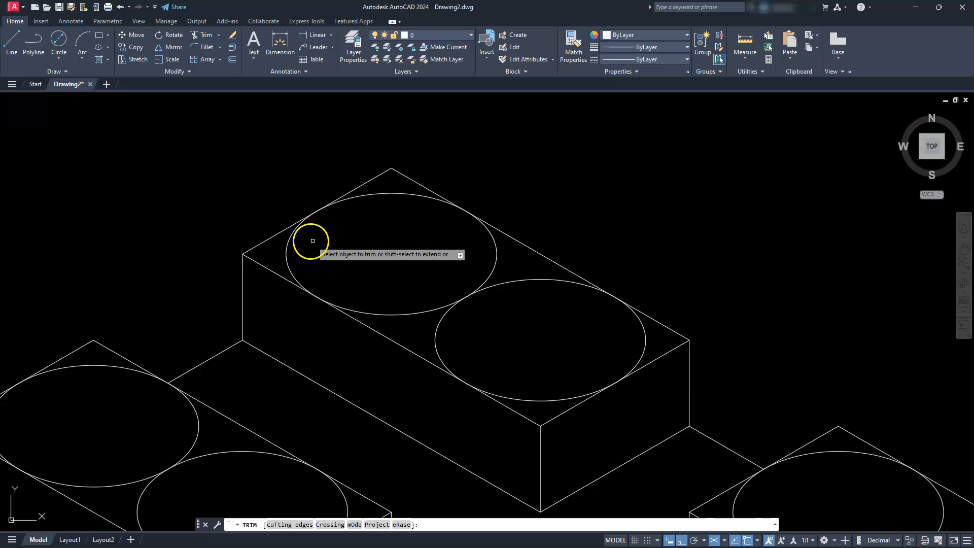
left_click(288, 246)
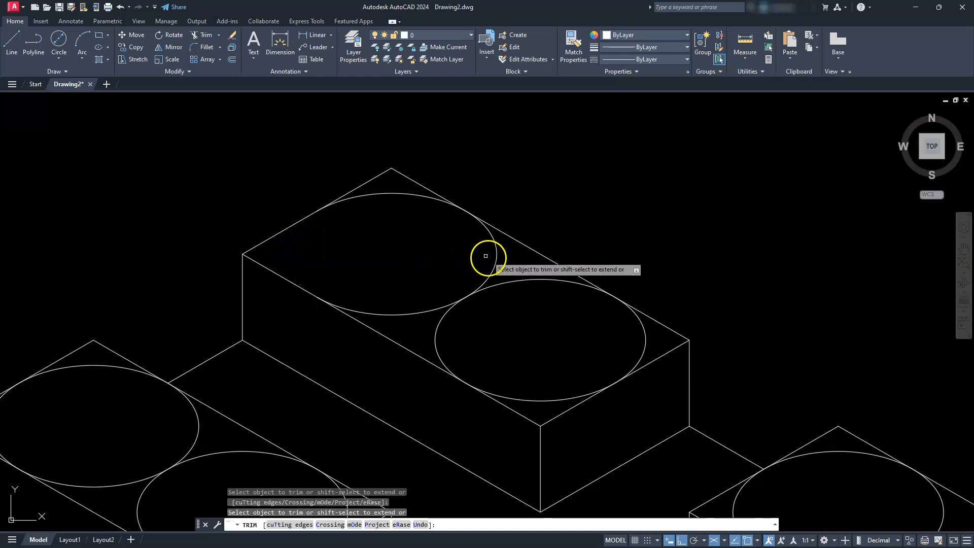
left_click(402, 312)
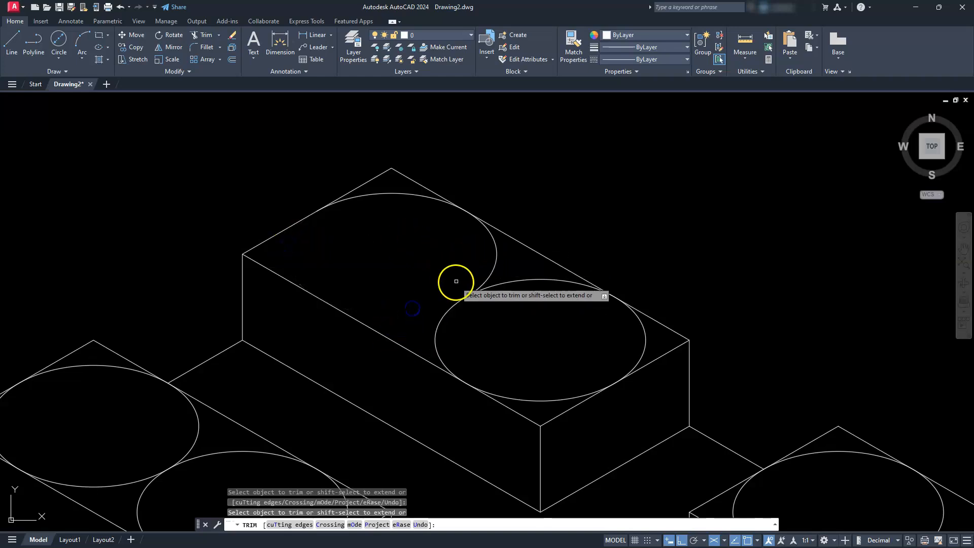
left_click(489, 277)
left_click(494, 286)
left_click(644, 331)
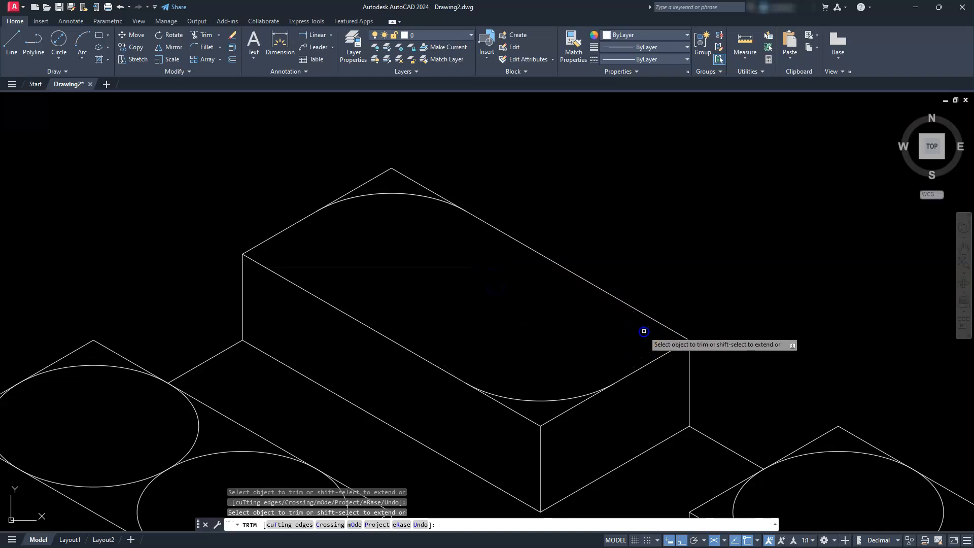
- Trim the left block's two isocircles so only the arcs at its outer and inner corners are kept
scroll(547, 337, "down", 2)
middle_click_drag(522, 387, 679, 281)
left_click(434, 315)
left_click(483, 285)
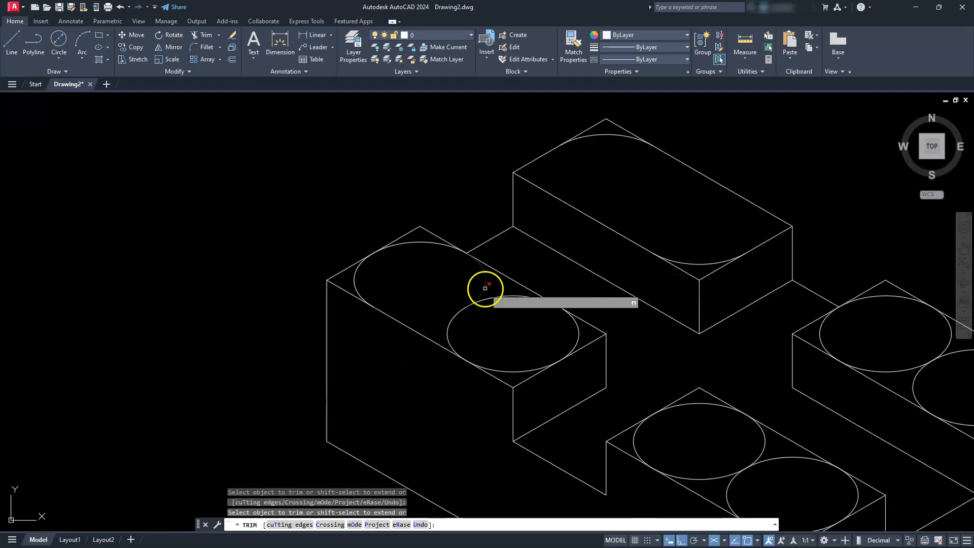
left_click(434, 245)
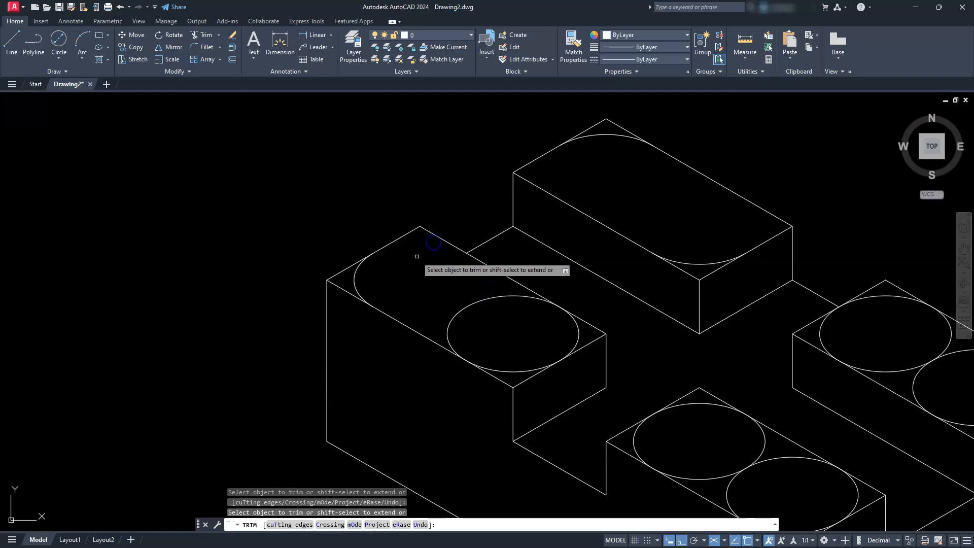
left_click(466, 310)
left_click(504, 373)
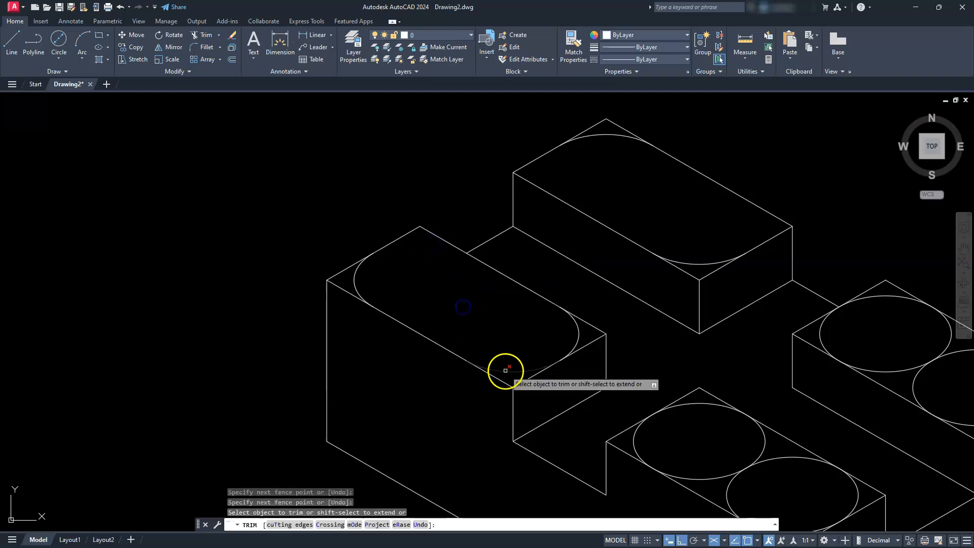
- Trim the isocircles on the front and right blocks down to their outer and inner corner arcs, and end trimming
middle_click_drag(617, 402, 458, 276)
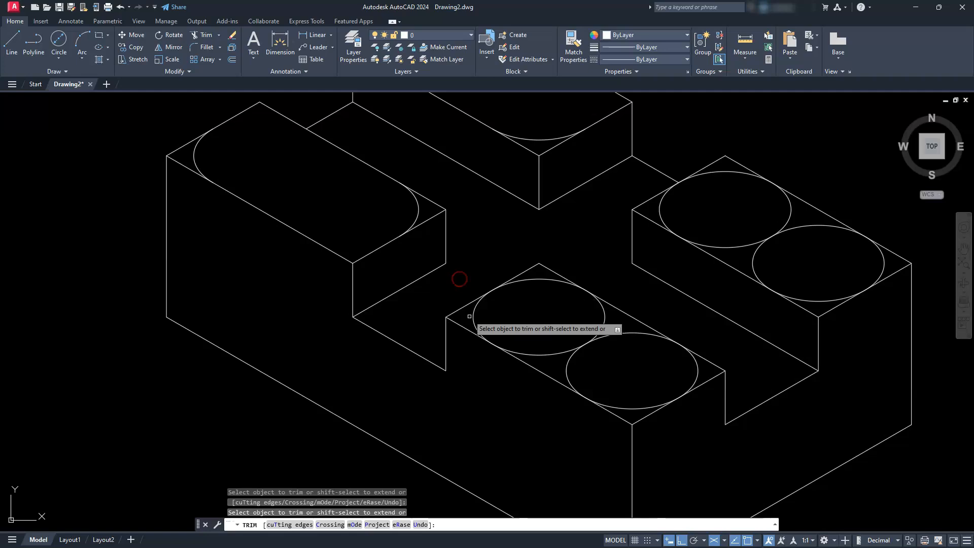
left_click(522, 353)
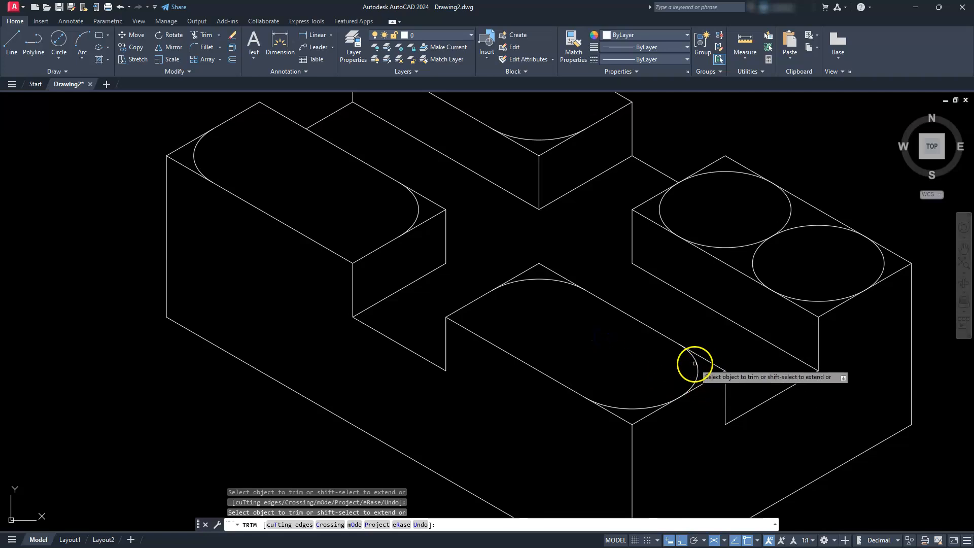
mouse_move(700, 387)
middle_mouse_down()
mouse_move(543, 491)
mouse_move(426, 489)
mouse_move(413, 459)
mouse_move(447, 436)
middle_mouse_up()
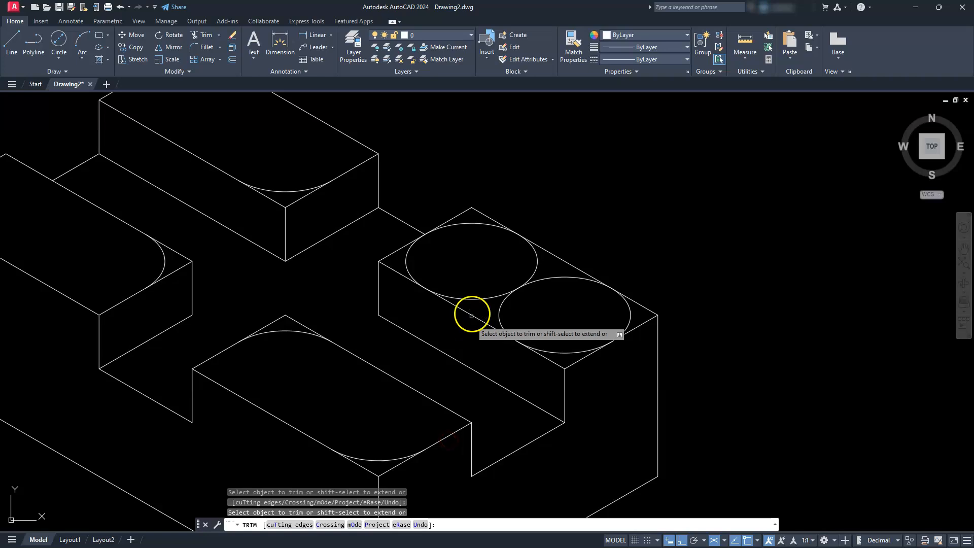
mouse_move(535, 276)
left_mouse_down()
mouse_move(497, 289)
mouse_move(513, 331)
mouse_move(547, 351)
left_mouse_up()
left_click(467, 220)
scroll(535, 272, "down", 3)
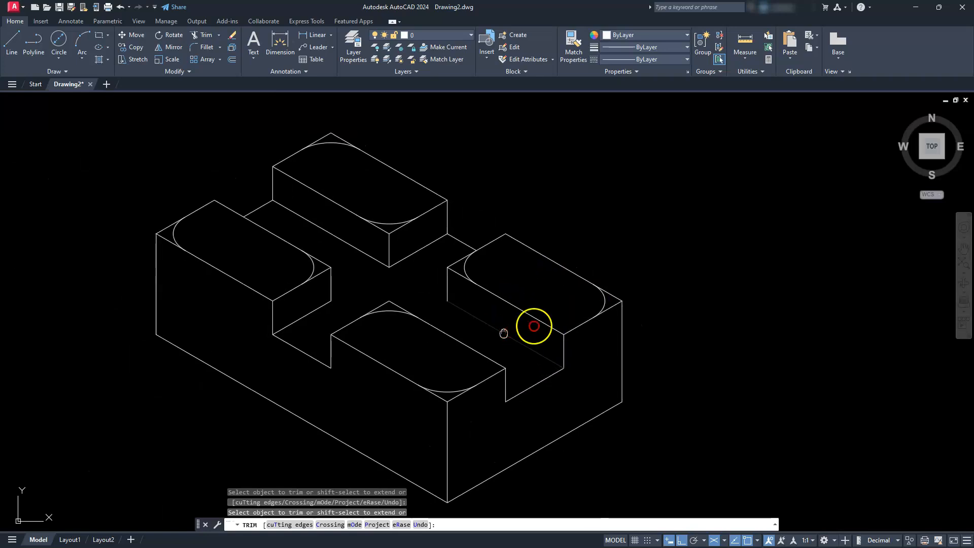
middle_click_drag(532, 326, 614, 327)
key("Escape")
key("Escape")
key("Escape")
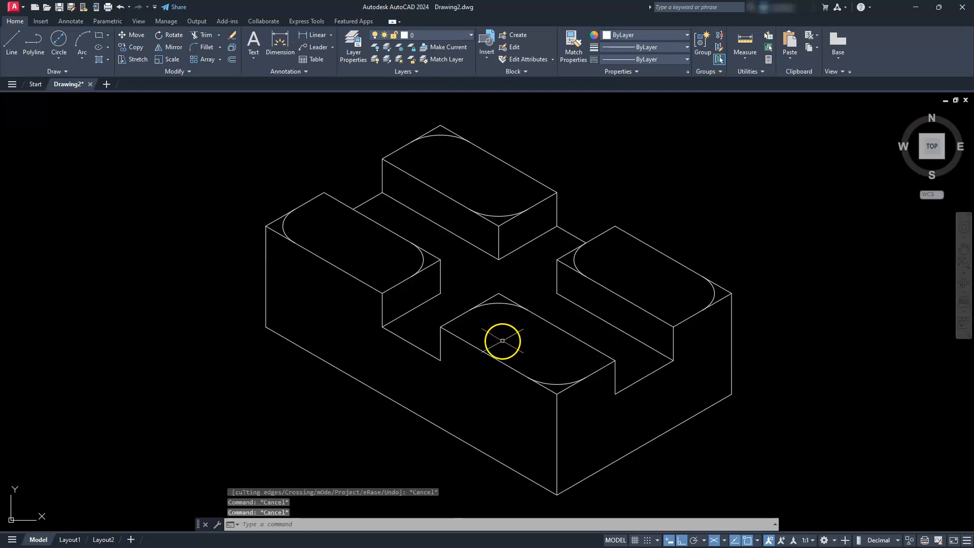
- Copy the four blocks' inner corner arcs 10 units along 270° in the left isoplane, and delete the front block's copied arc
left_click(497, 303)
left_click(421, 257)
left_click(422, 257)
left_click(423, 261)
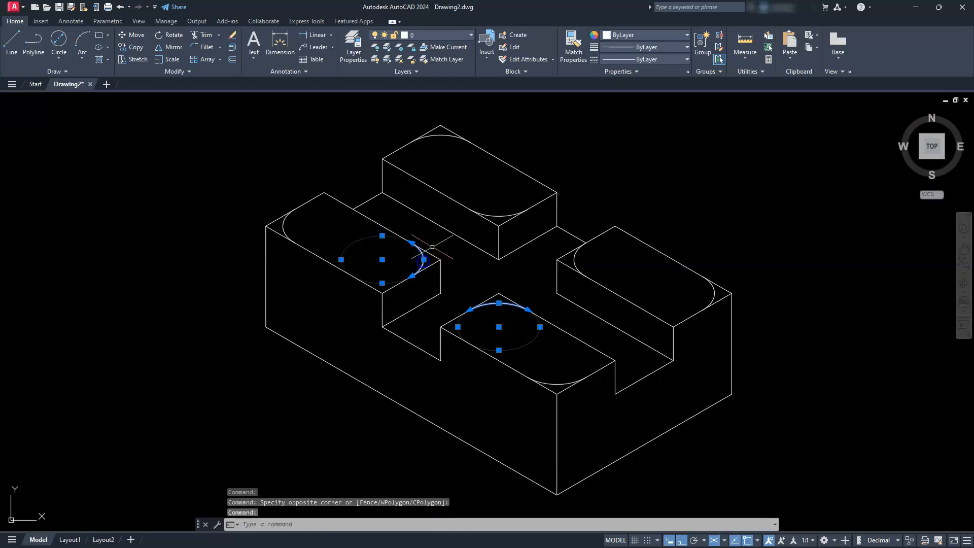
left_click(499, 215)
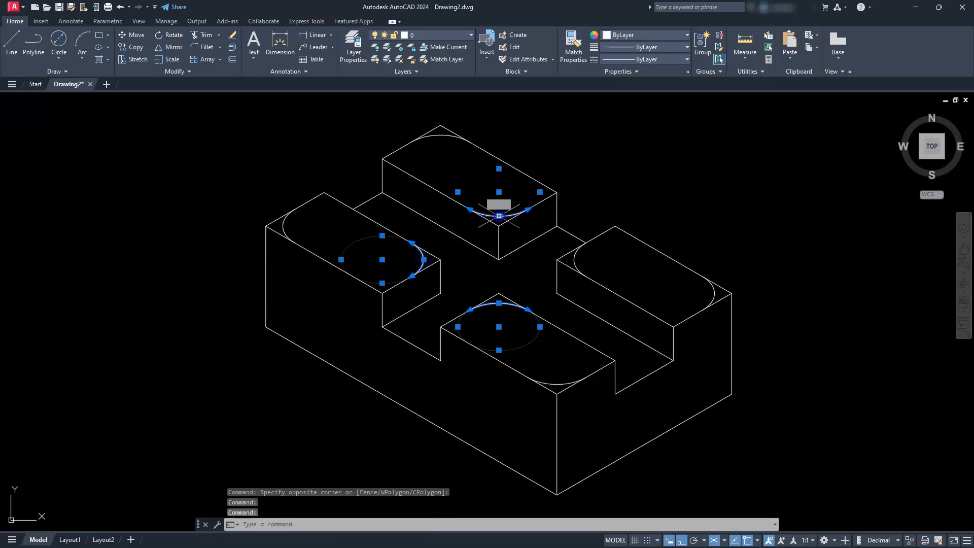
left_click(573, 258)
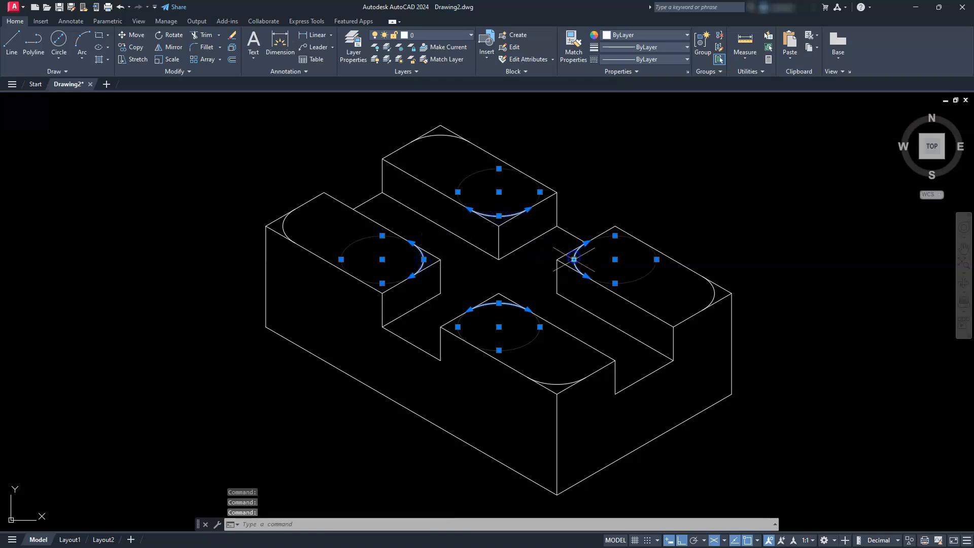
left_click(133, 47)
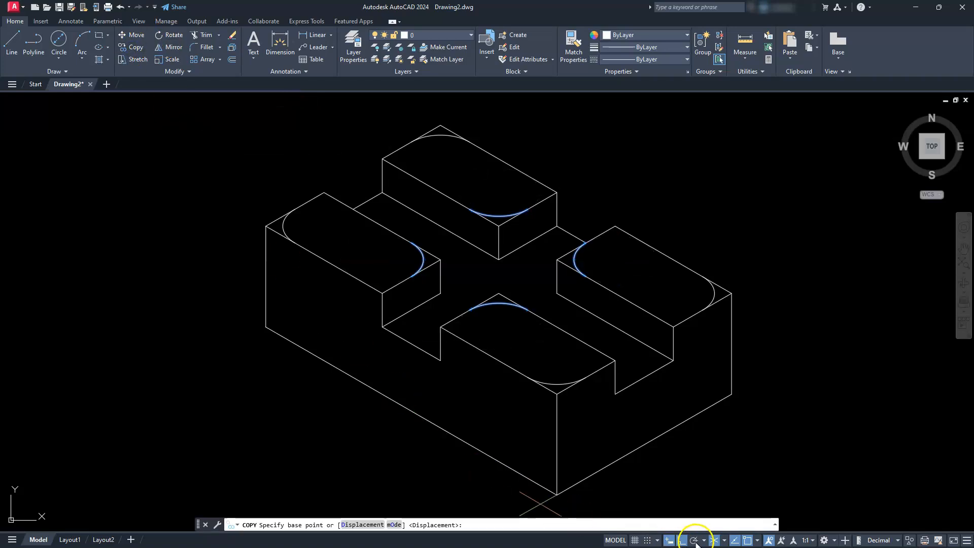
left_click(723, 541)
left_click(740, 493)
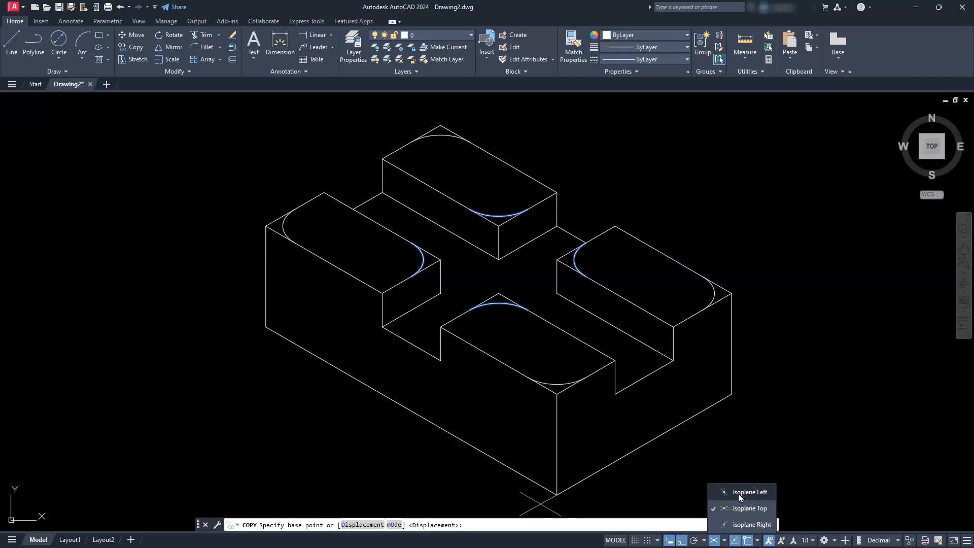
left_click(740, 493)
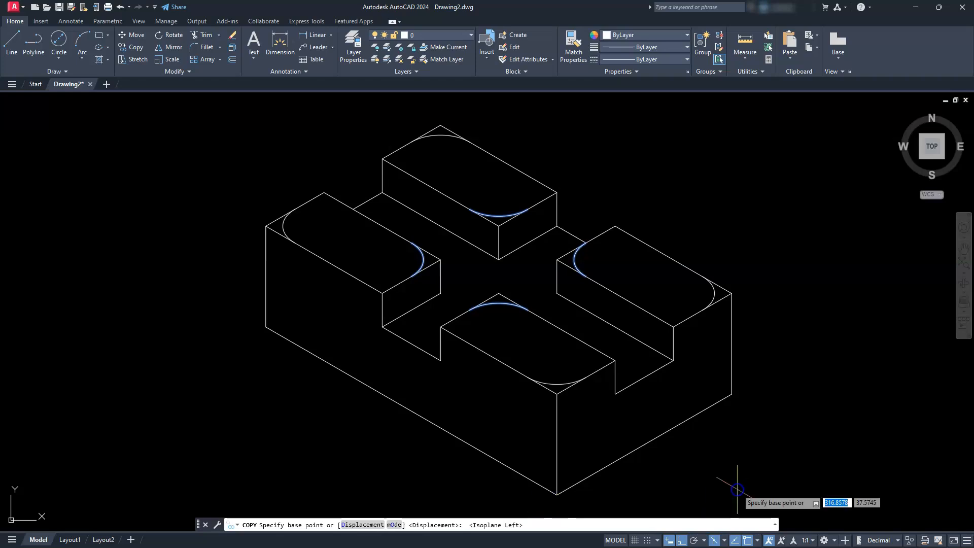
left_click(783, 243)
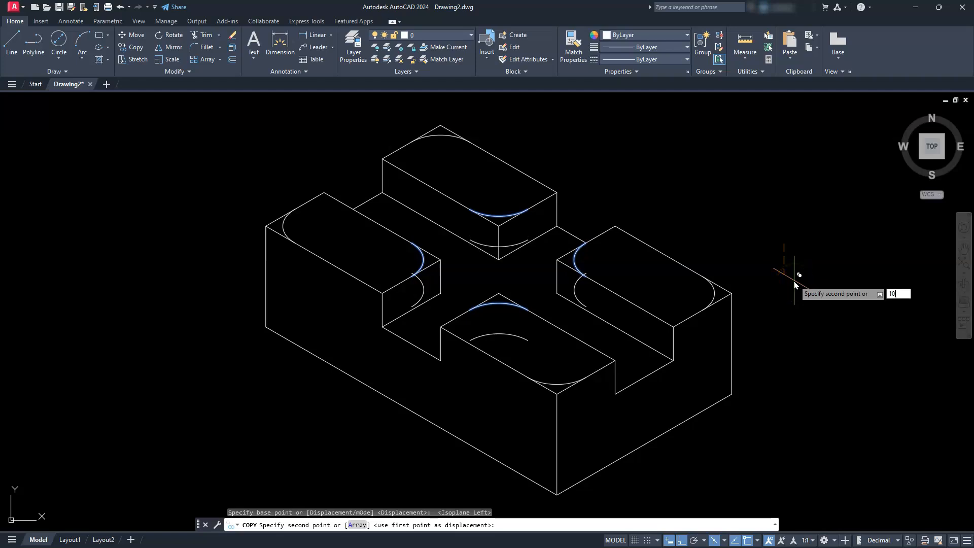
key("Return")
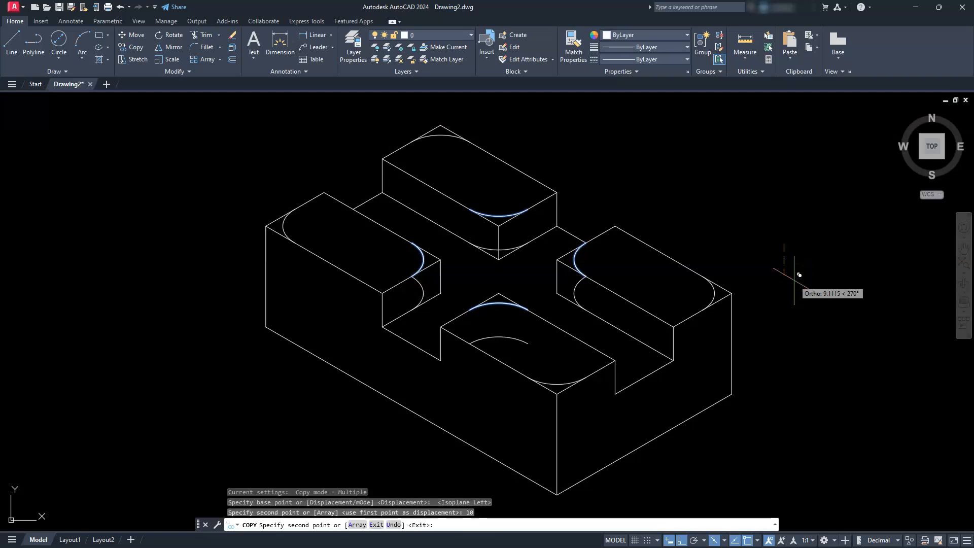
key("Escape")
key("Escape")
key("Escape")
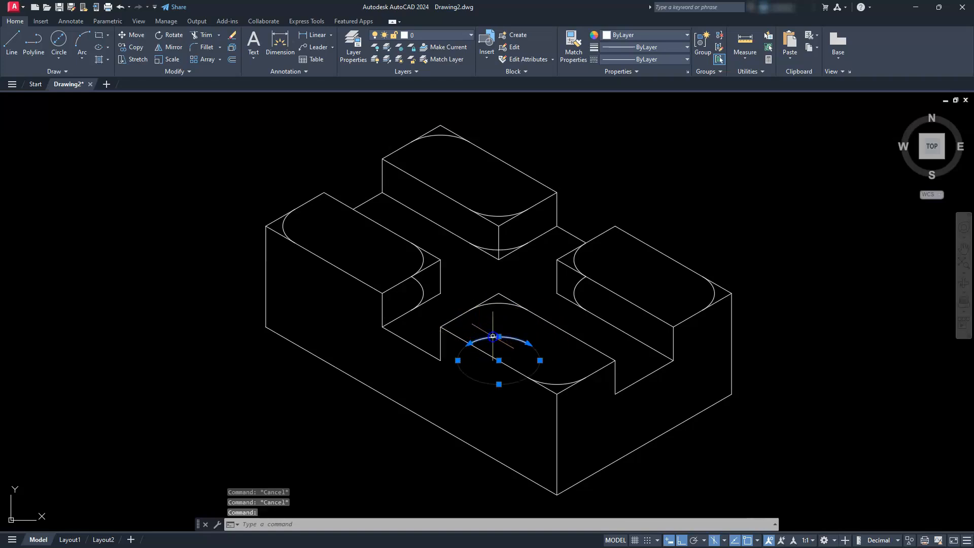
key("Delete")
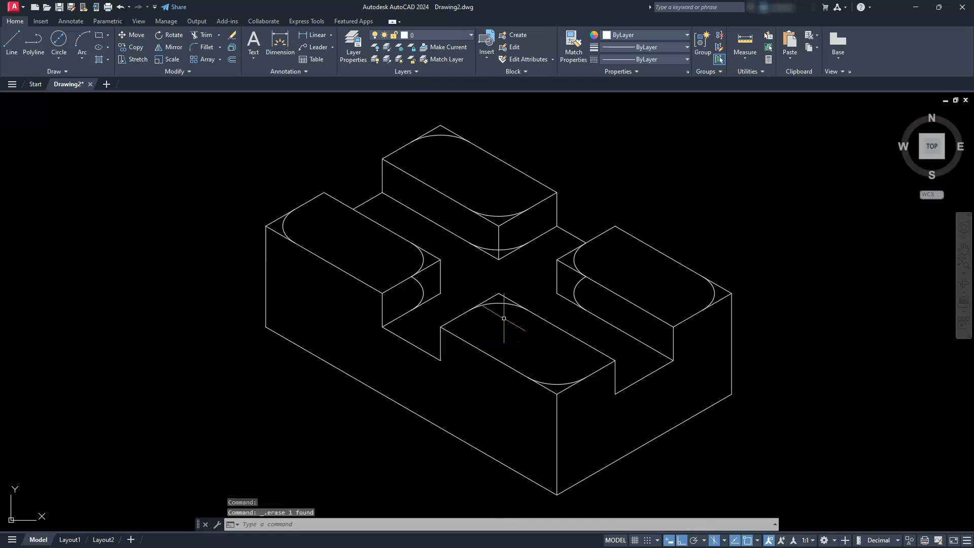
- Select the outer corner arcs on the top faces of the front, right and left blocks
left_click(561, 387)
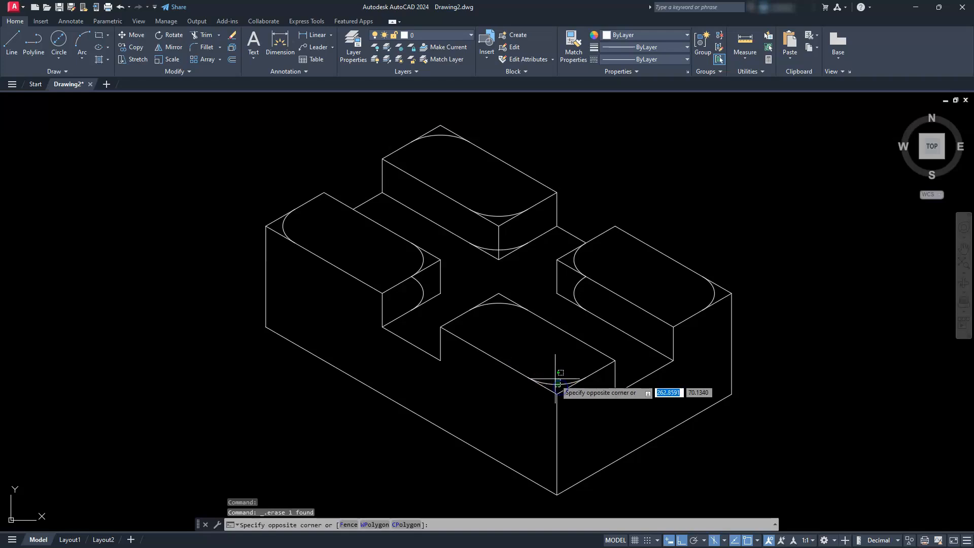
left_click(651, 303)
left_click(715, 292)
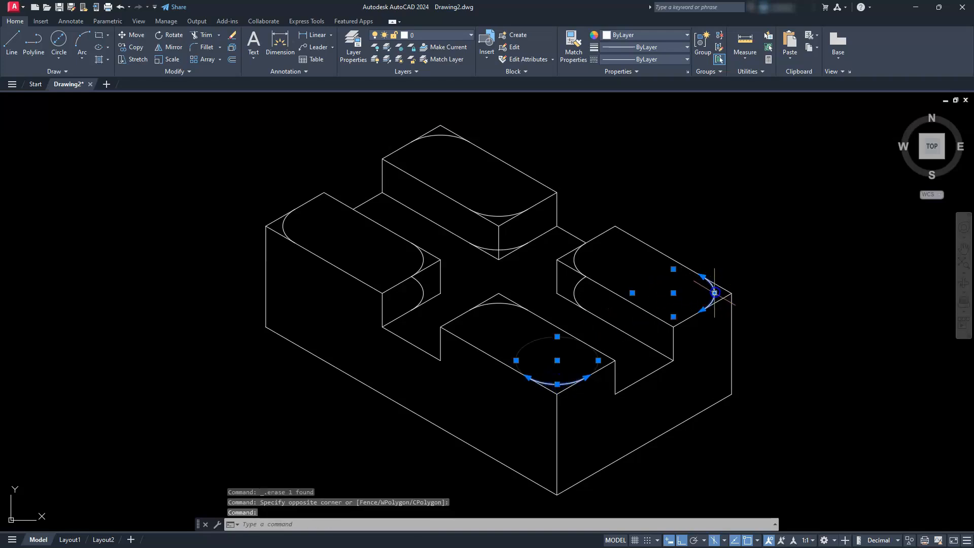
left_click(285, 222)
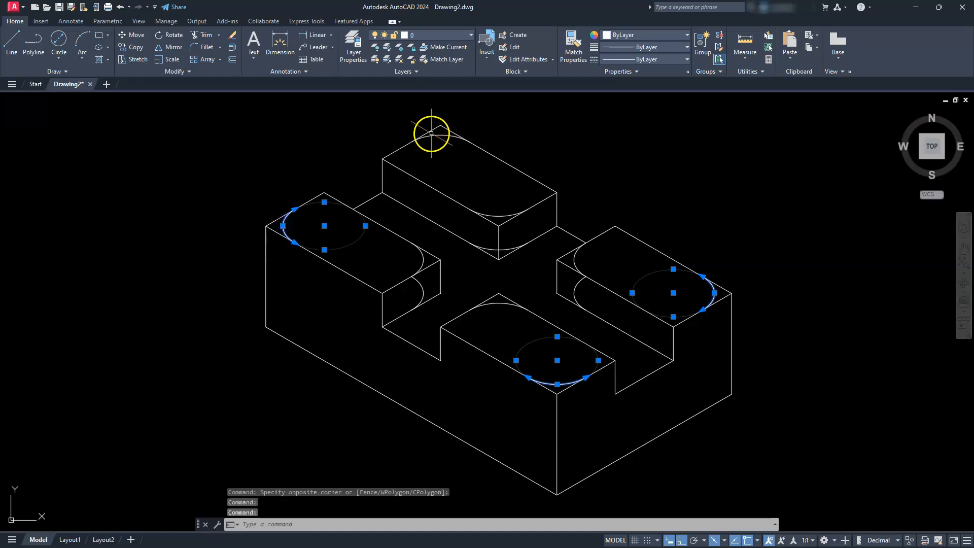
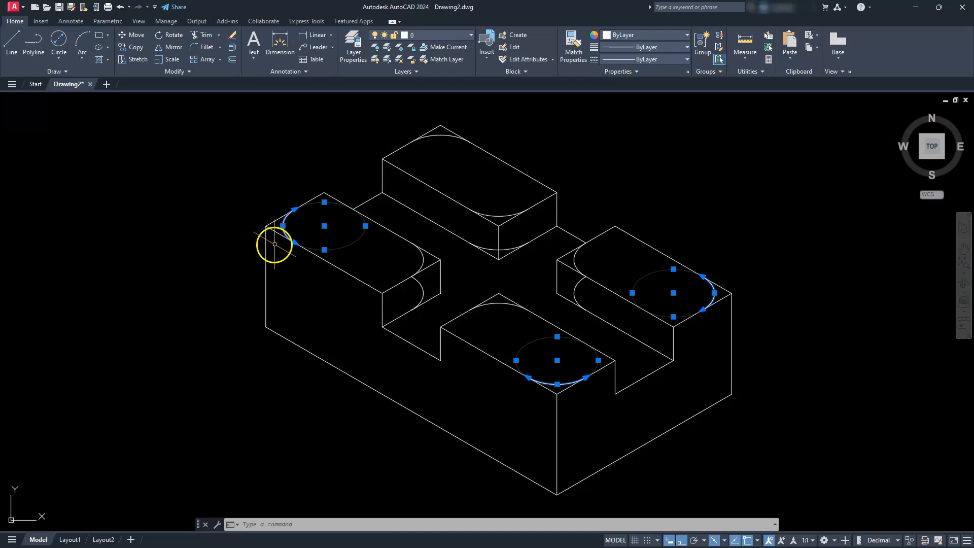
- Copy the selected outer corner arcs 30 units straight down along 270° to the block's base, and end copying
left_click(133, 51)
left_click(197, 186)
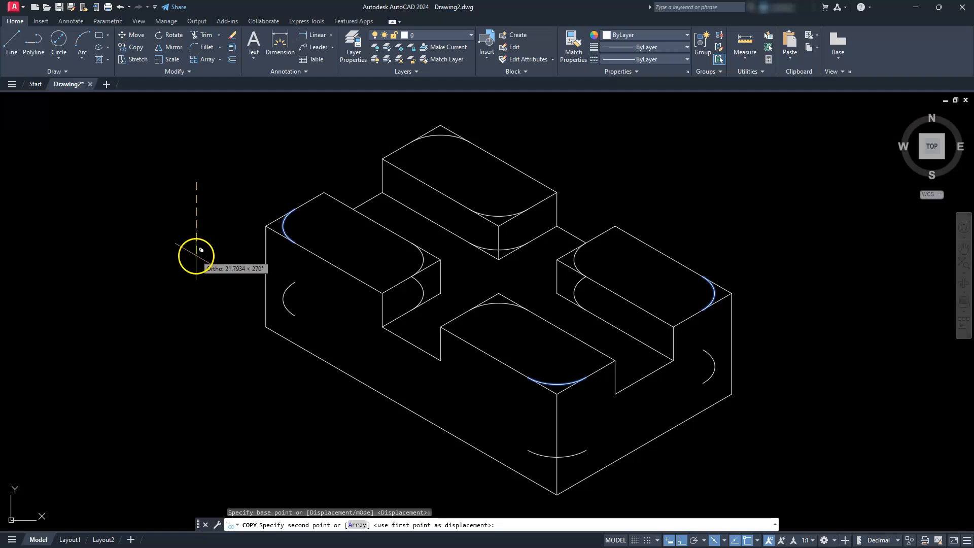
key("Return")
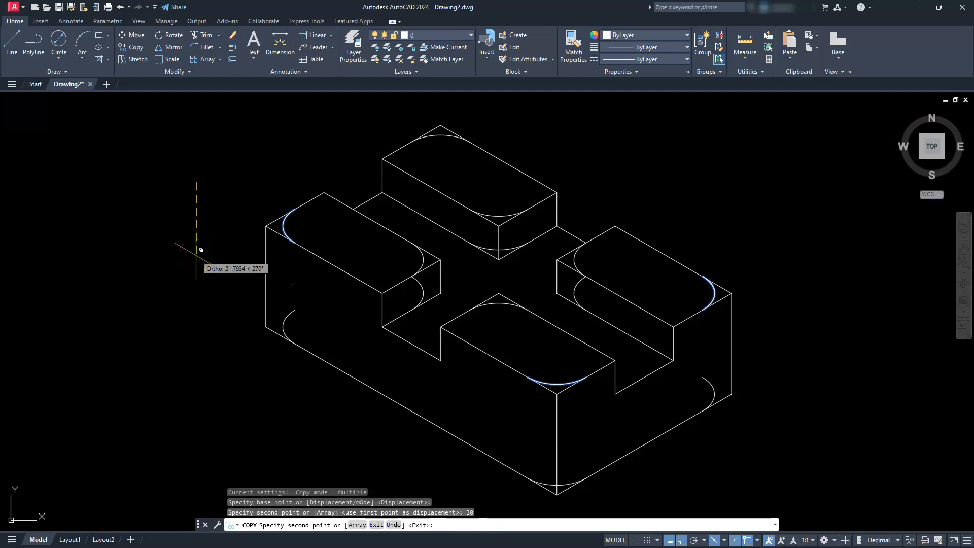
key("Escape")
key("Escape")
key("Escape")
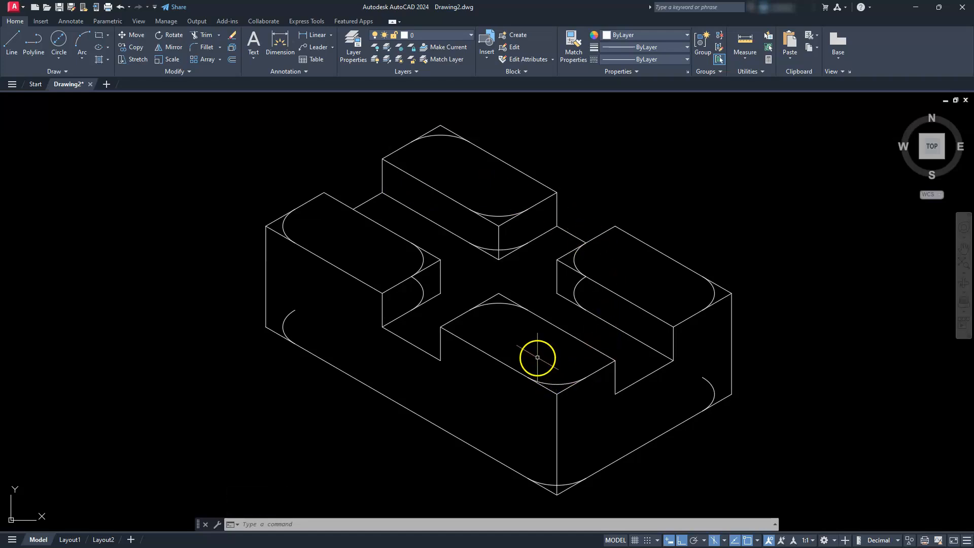
- In the top isoplane, draw a 10-unit diameter isocircle centred on the midpoint of the left block's outer top edge
middle_click_drag(330, 282, 342, 314)
scroll(322, 249, "up", 4)
middle_click_drag(322, 251, 343, 221)
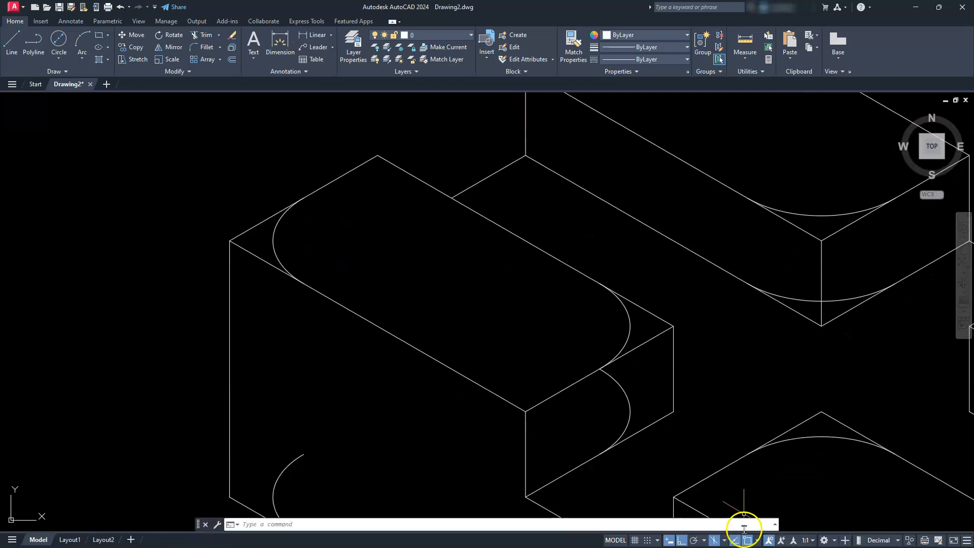
left_click(724, 541)
left_click(735, 513)
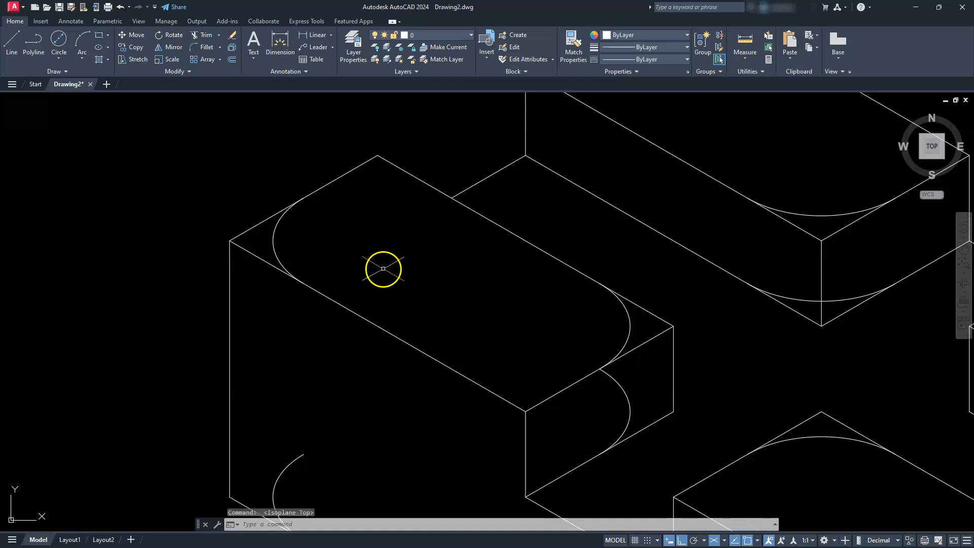
type("EL")
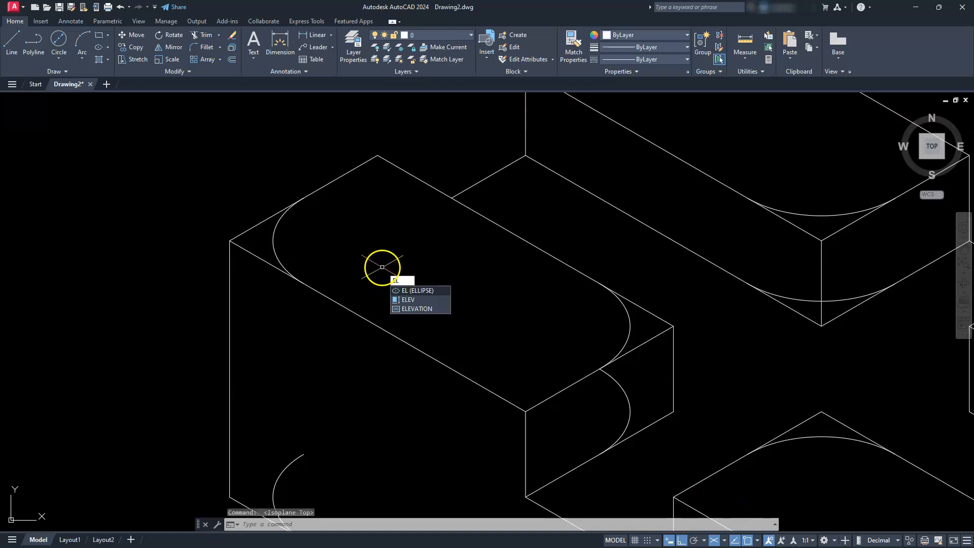
key("Return")
type("i")
key("Return")
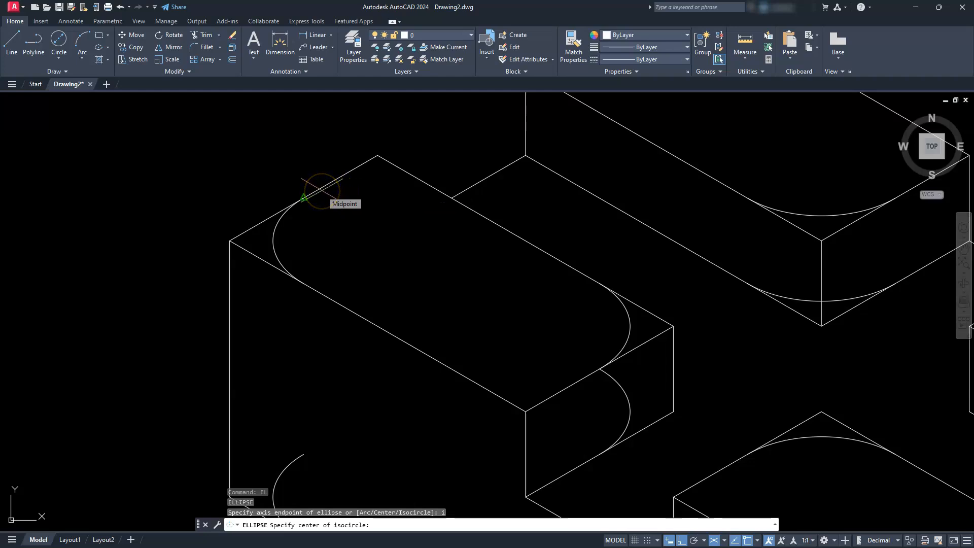
left_click(304, 198)
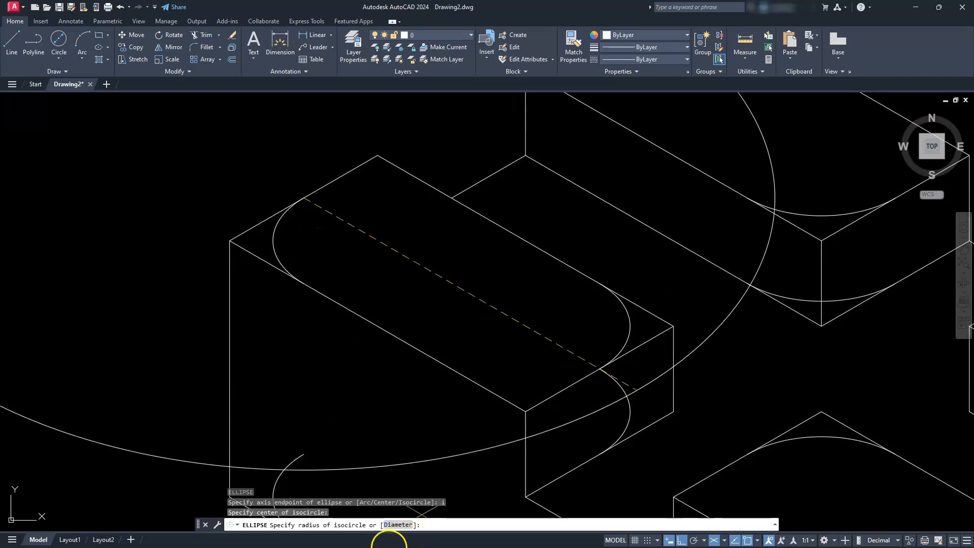
left_click(389, 525)
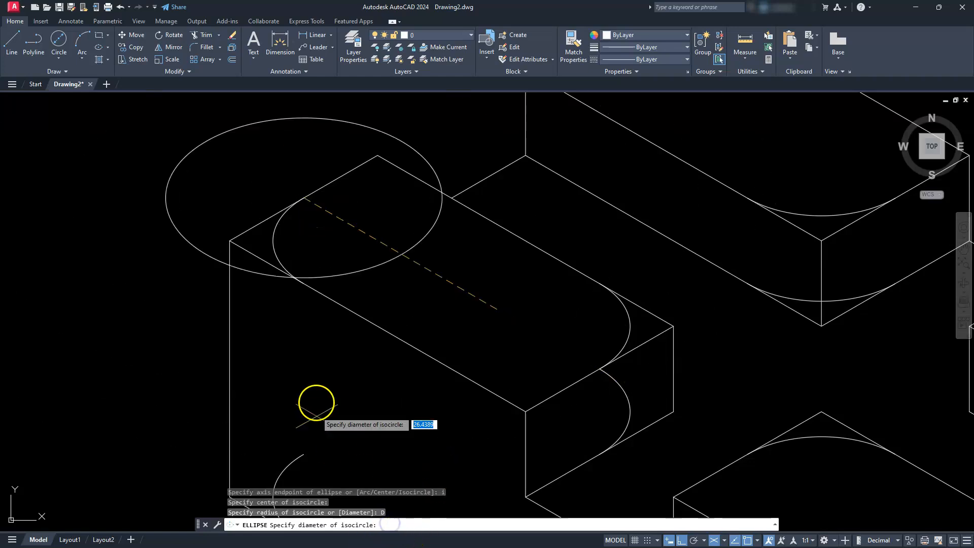
key("Return")
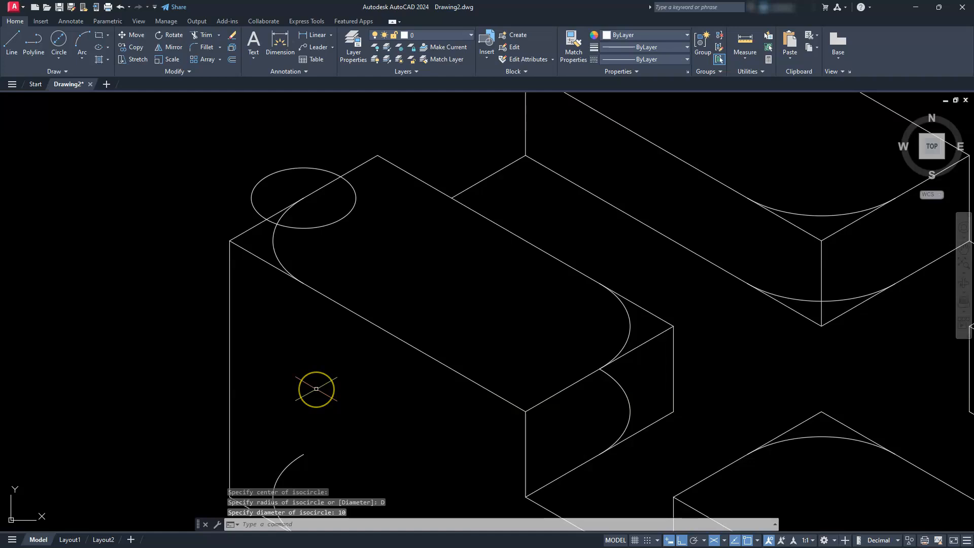
- Move the isocircle 10 units inward along the length of the left block's top face
left_click(336, 218)
left_click(327, 224)
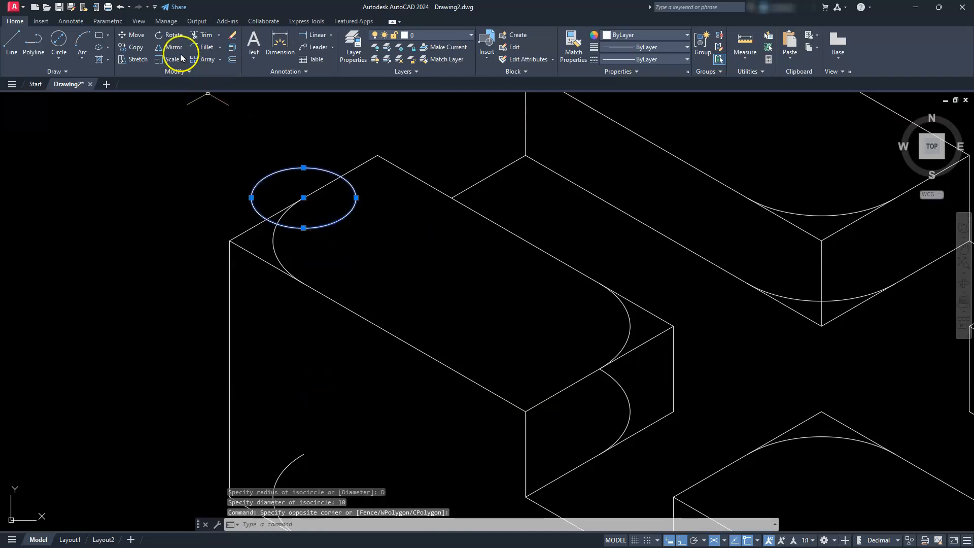
left_click(136, 36)
left_click(45, 155)
type("10")
key("Return")
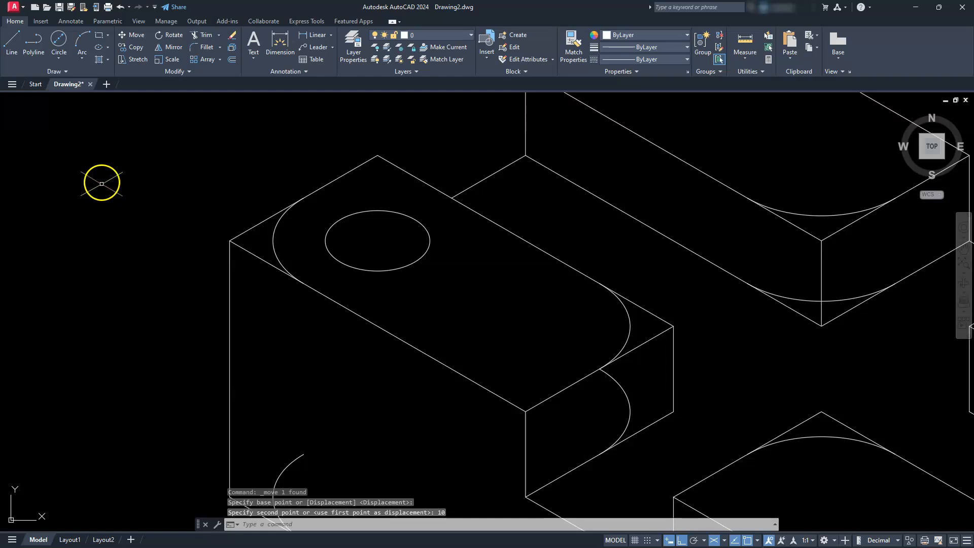
- Copy the left block's hole isocircle 20 units along 330° to make its second hole, and end copying
left_click(136, 47)
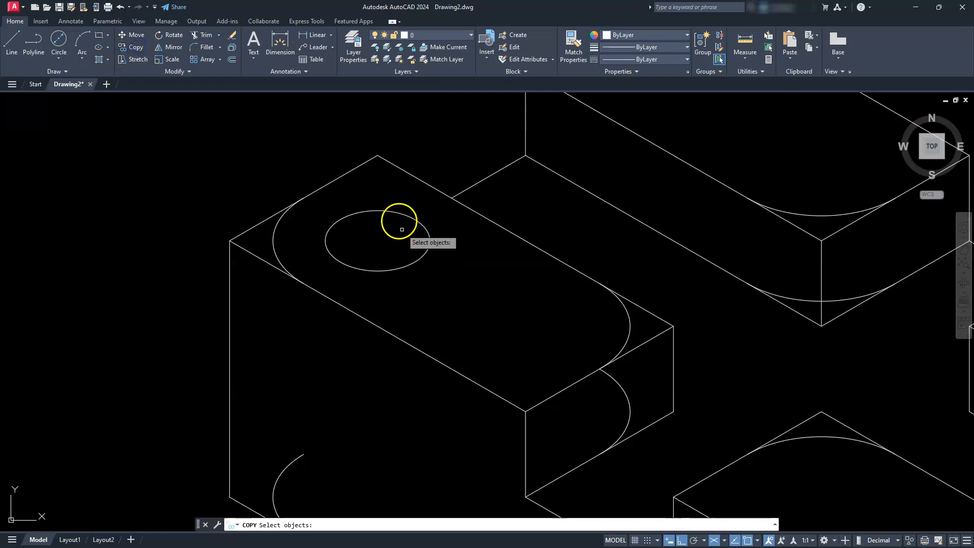
left_click(389, 209)
right_click(181, 160)
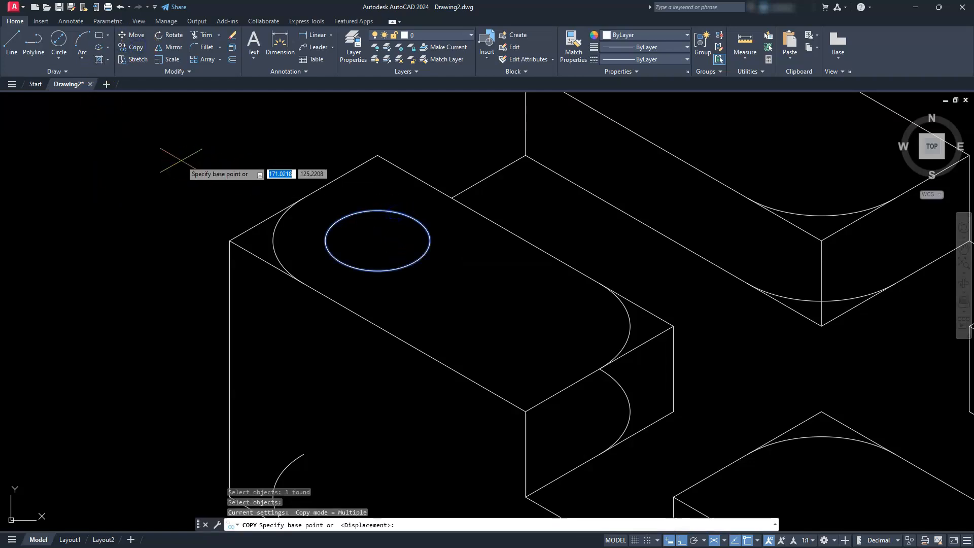
left_click(99, 192)
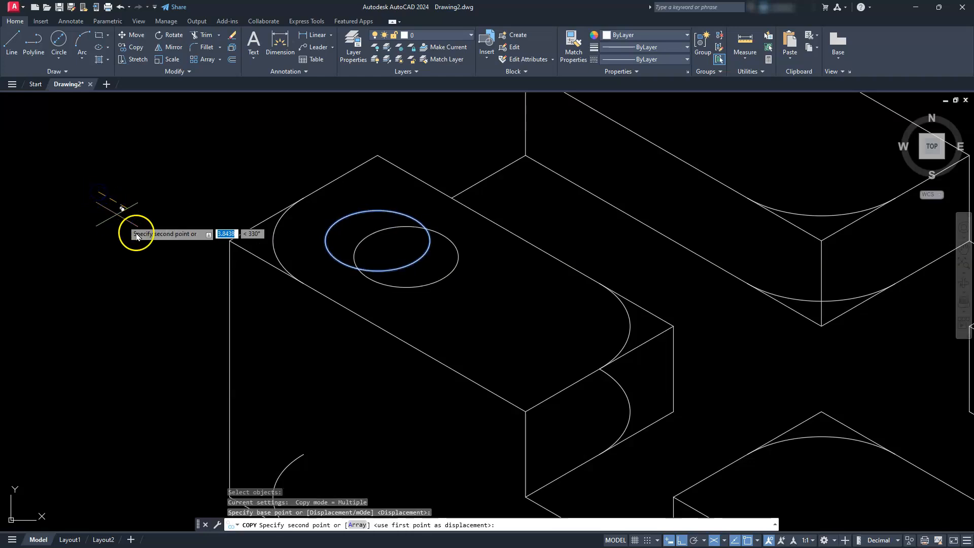
type("20")
key("Return")
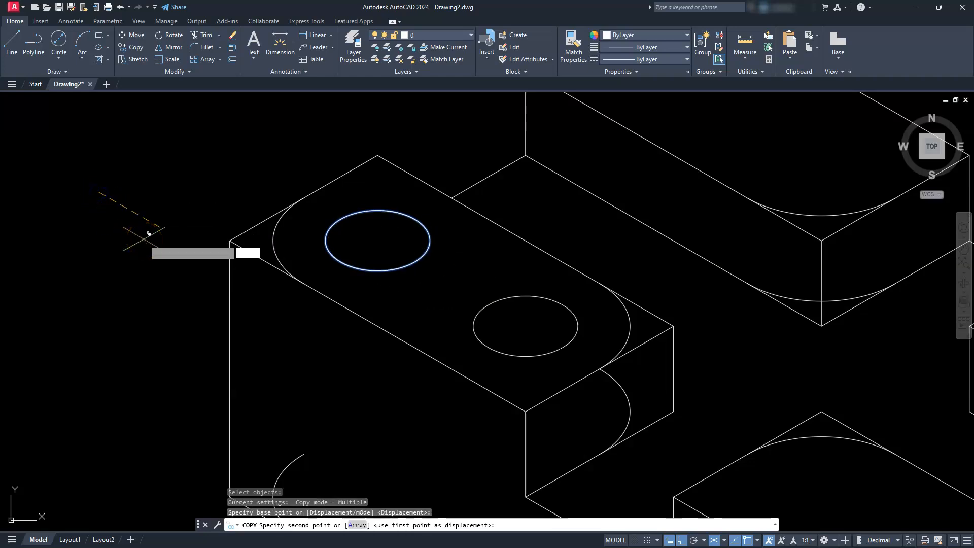
key("Escape")
key("Escape")
key("Escape")
- Copy the left block's two holes from its outer top corner to the matching corners of the front, right and rear blocks
scroll(144, 238, "down", 1)
middle_click_drag(387, 241, 289, 206)
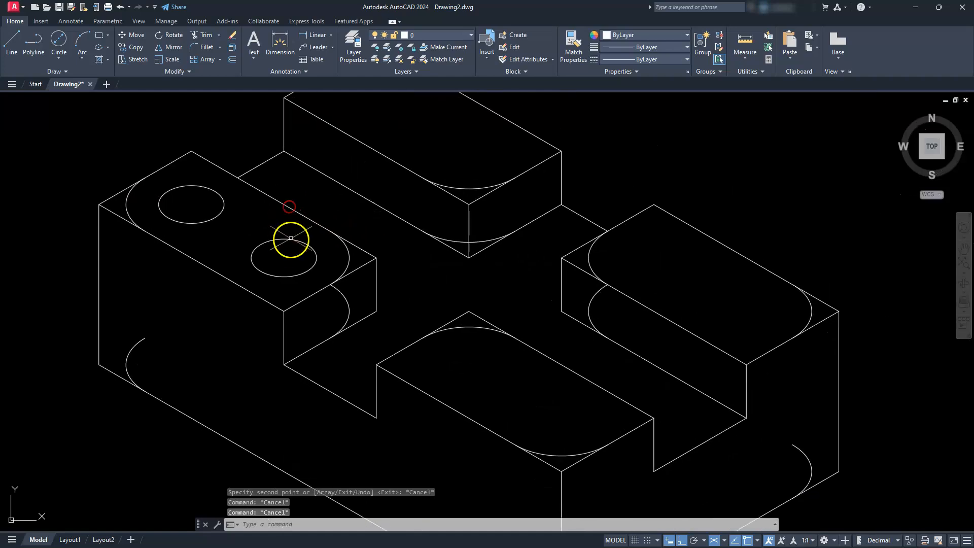
left_click(228, 244)
left_click(209, 213)
left_click(203, 224)
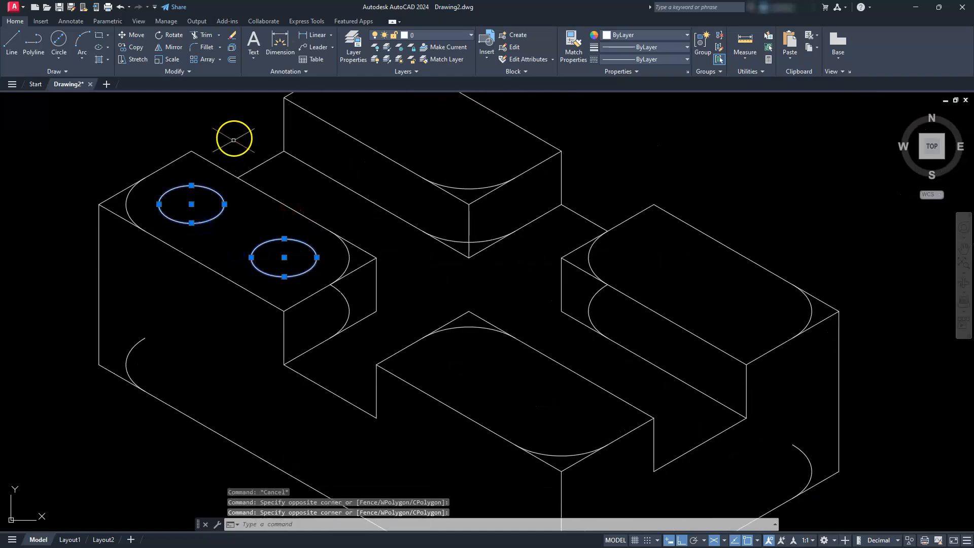
left_click(135, 47)
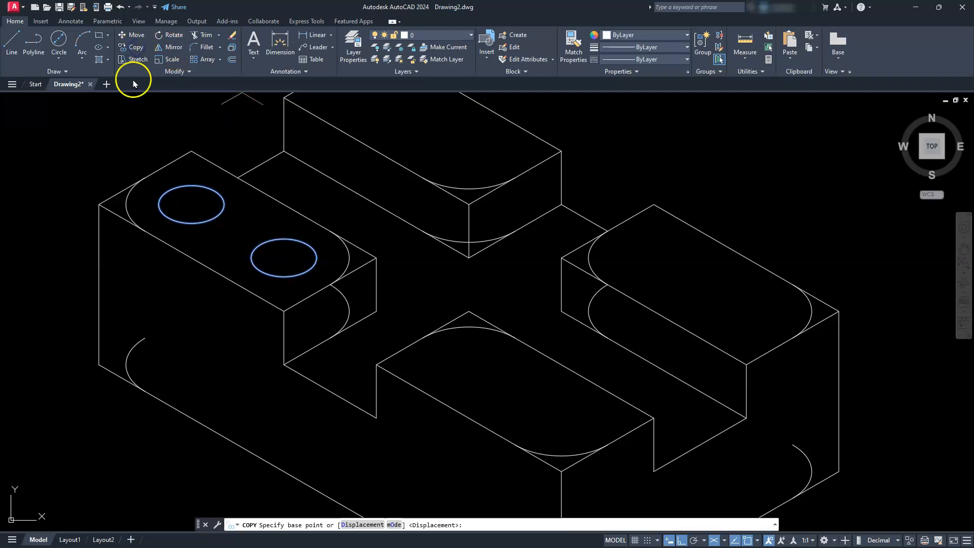
left_click(99, 204)
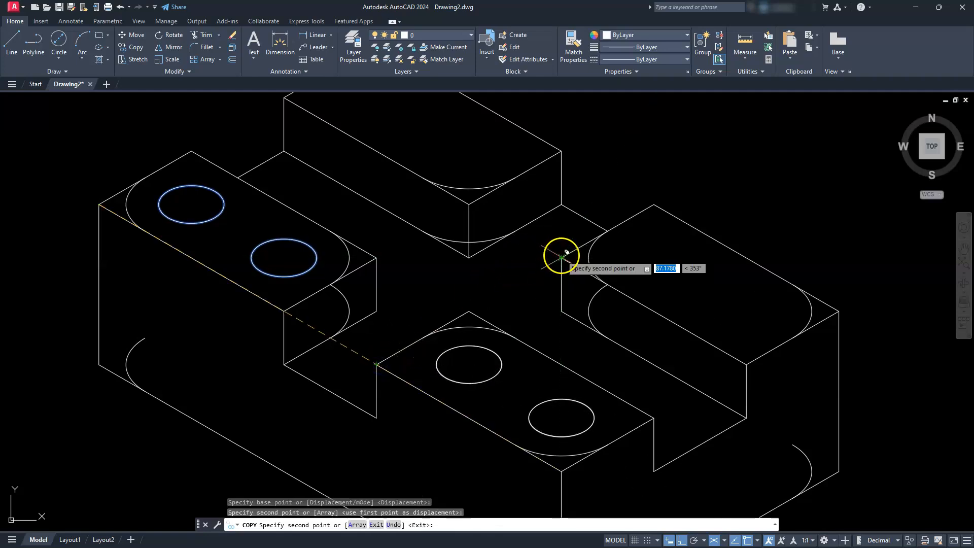
left_click(561, 257)
scroll(562, 256, "down", 2)
middle_click_drag(554, 252, 626, 315)
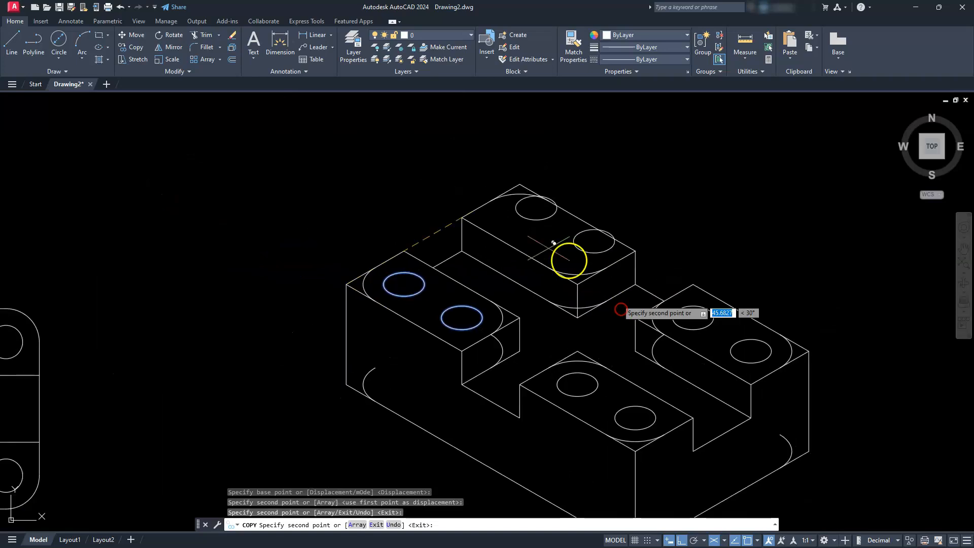
left_click(464, 218)
key("Escape")
key("Escape")
key("Escape")
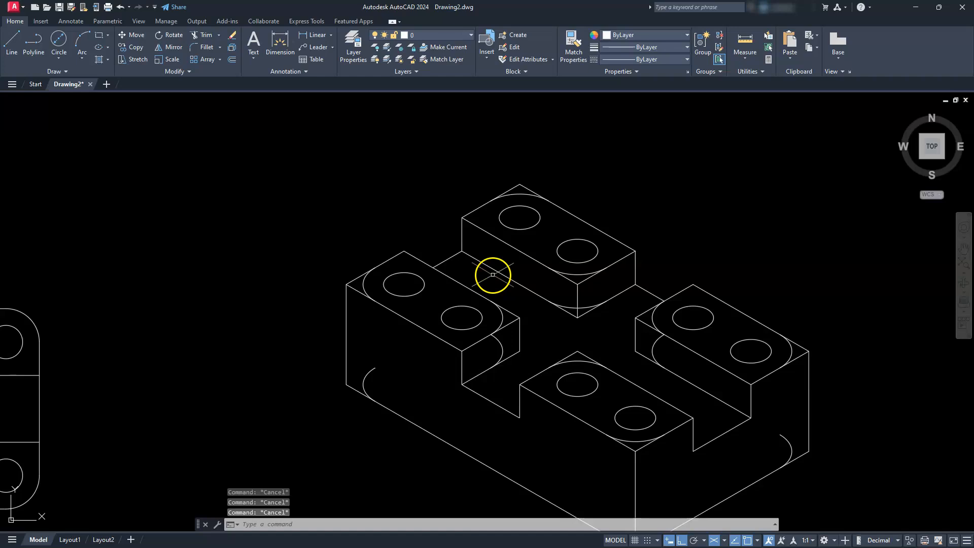
- Copy the left block's outer vertical edge from its lower end to the base arc's front endpoint and to the arc's outer quadrant
middle_click_drag(450, 346, 477, 293)
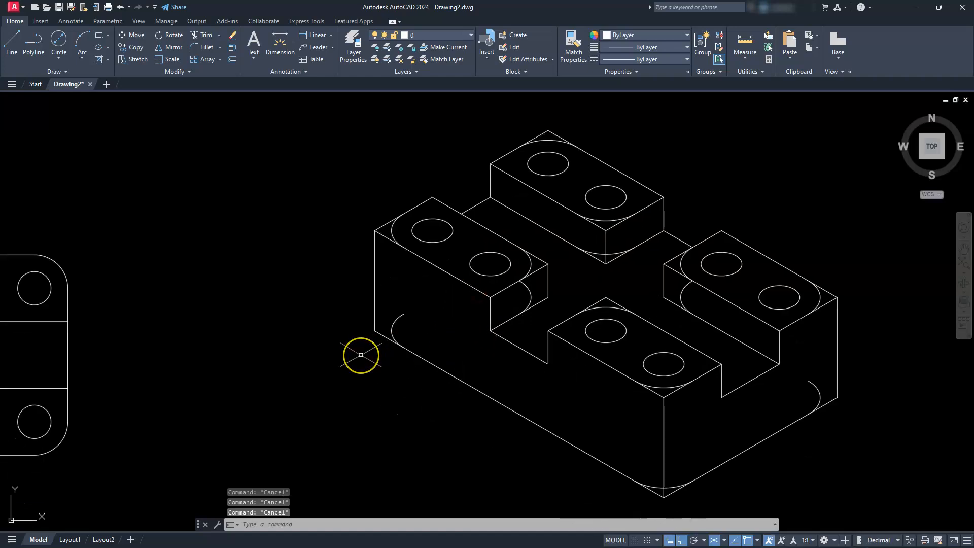
scroll(365, 324, "up", 2)
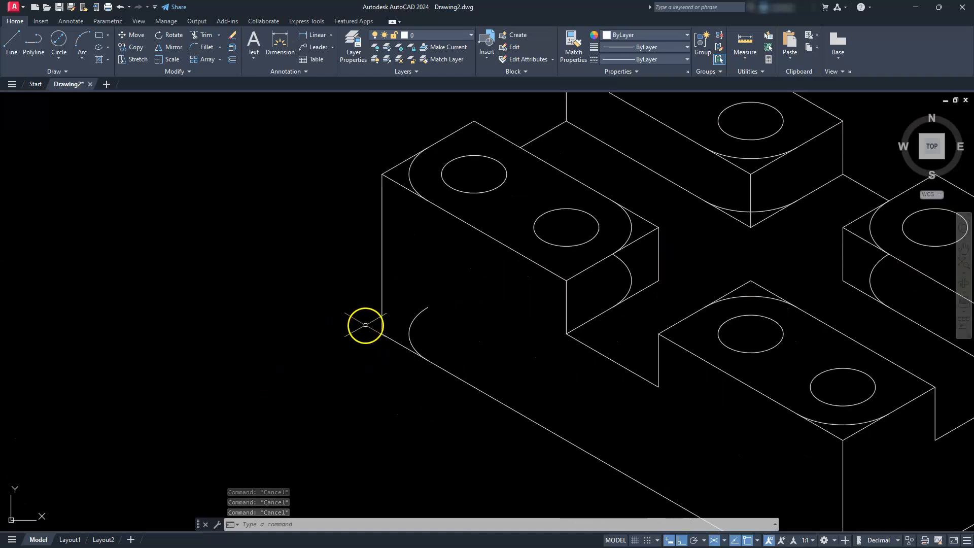
left_click(389, 311)
left_click(380, 296)
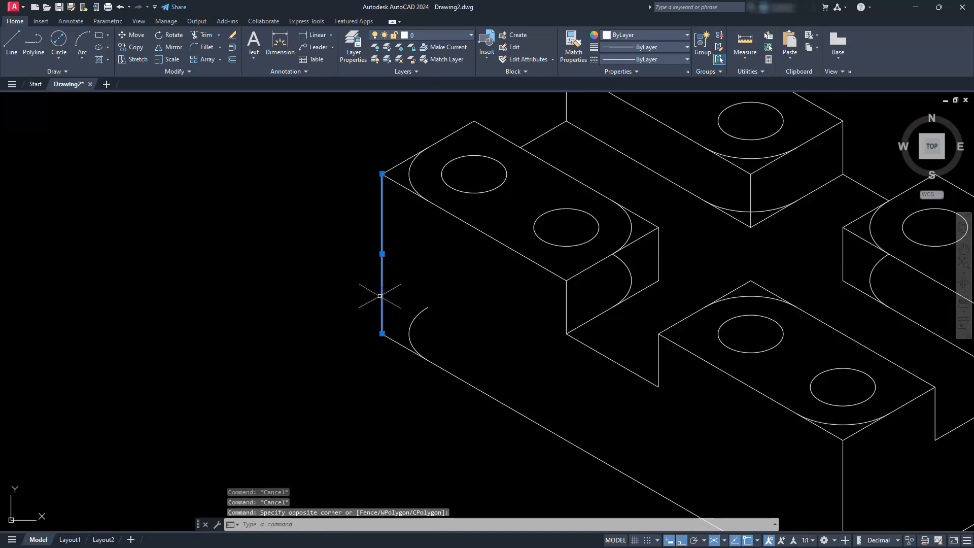
left_click(136, 49)
scroll(441, 342, "up", 2)
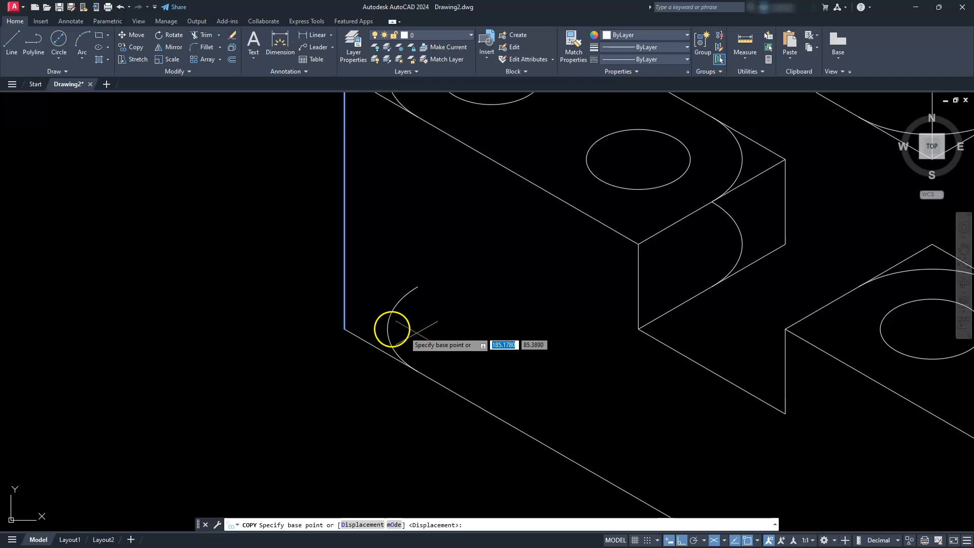
left_click(345, 328)
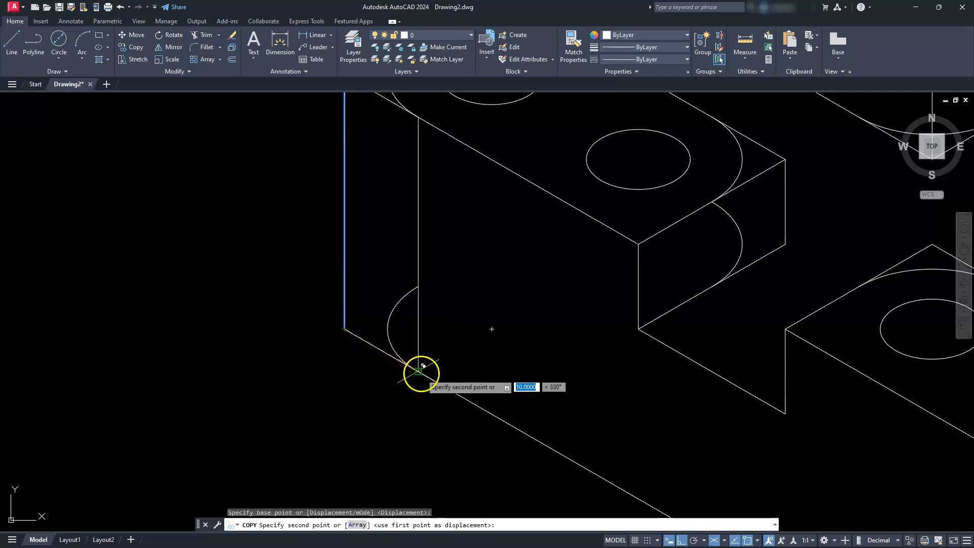
left_click(414, 368)
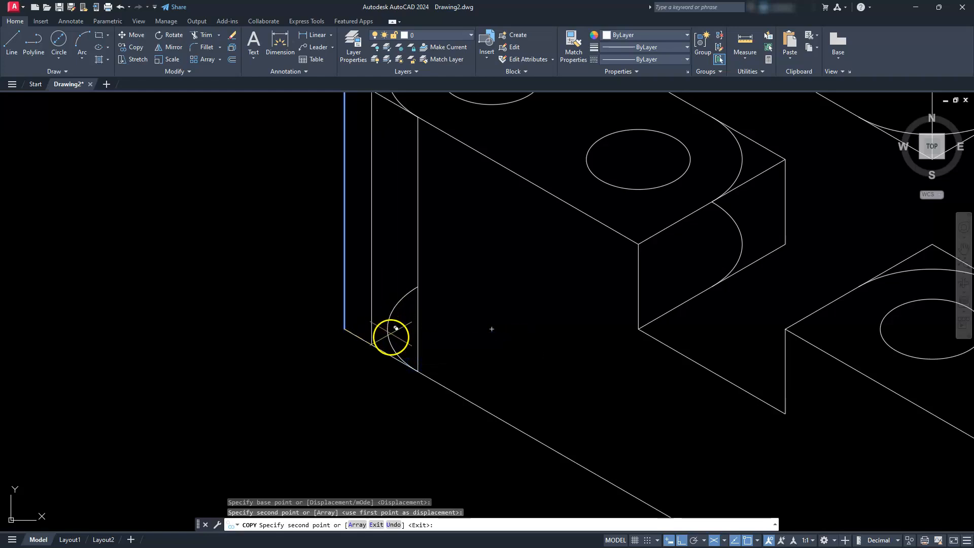
right_click(419, 308, "shift")
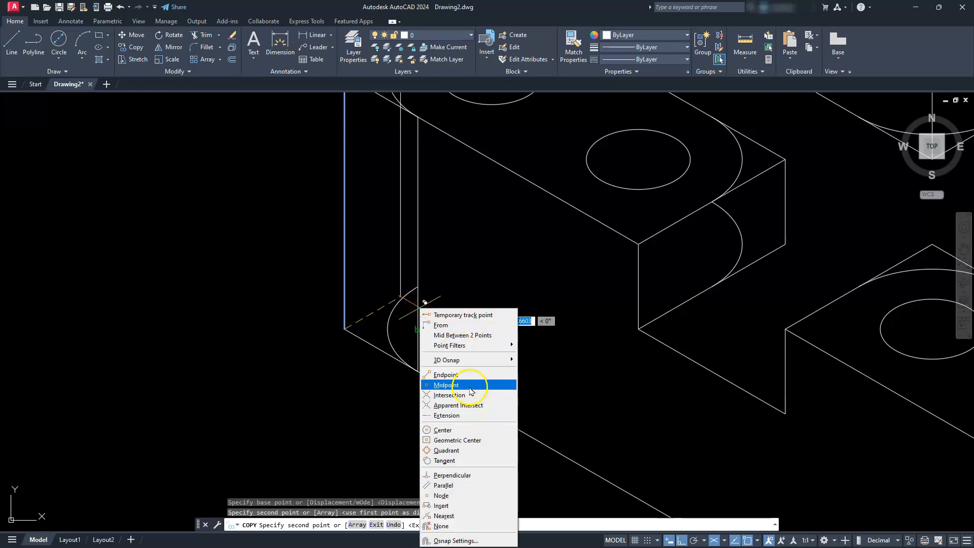
left_click(447, 449)
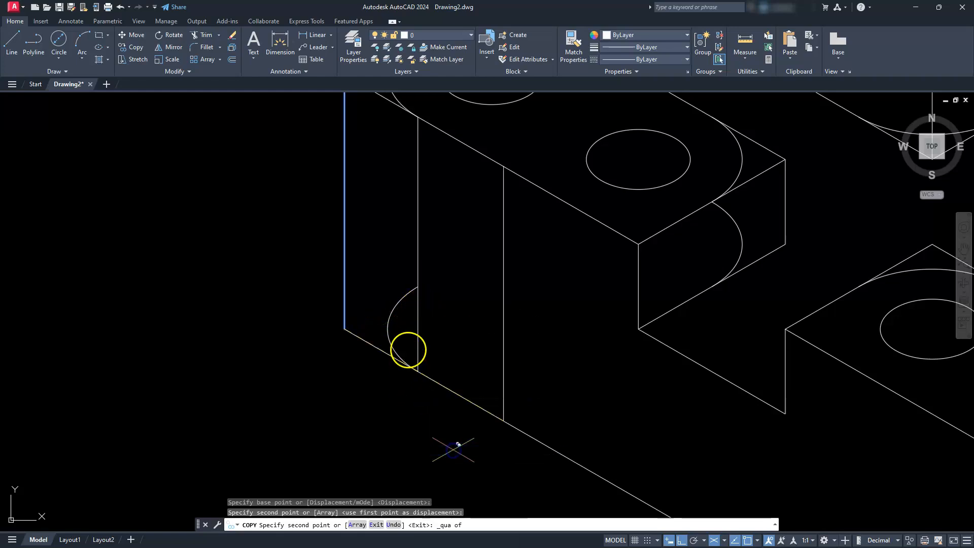
left_click(389, 315)
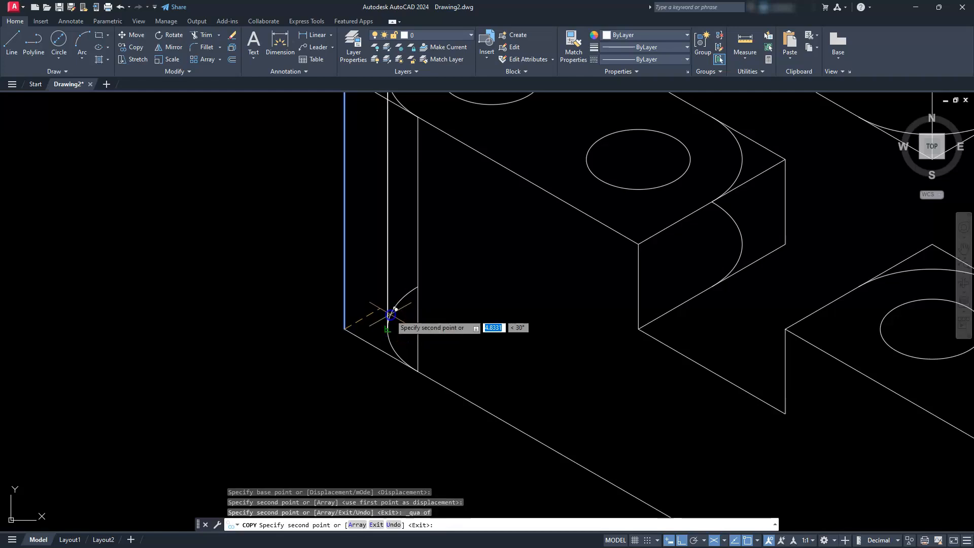
- Place copies of the vertical edge at both ends of the front corner's base arc
scroll(472, 464, "down", 3)
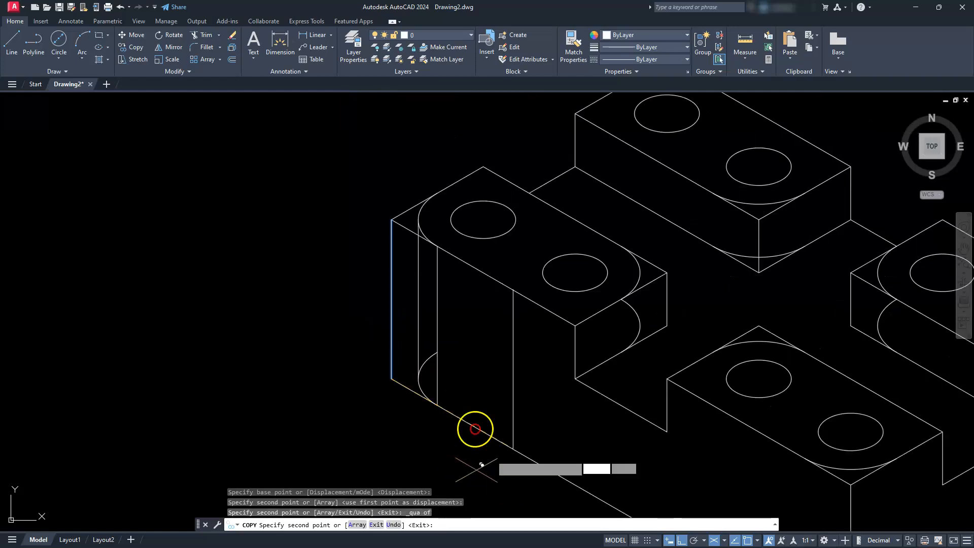
scroll(507, 406, "down", 2)
middle_click_drag(720, 462, 644, 393)
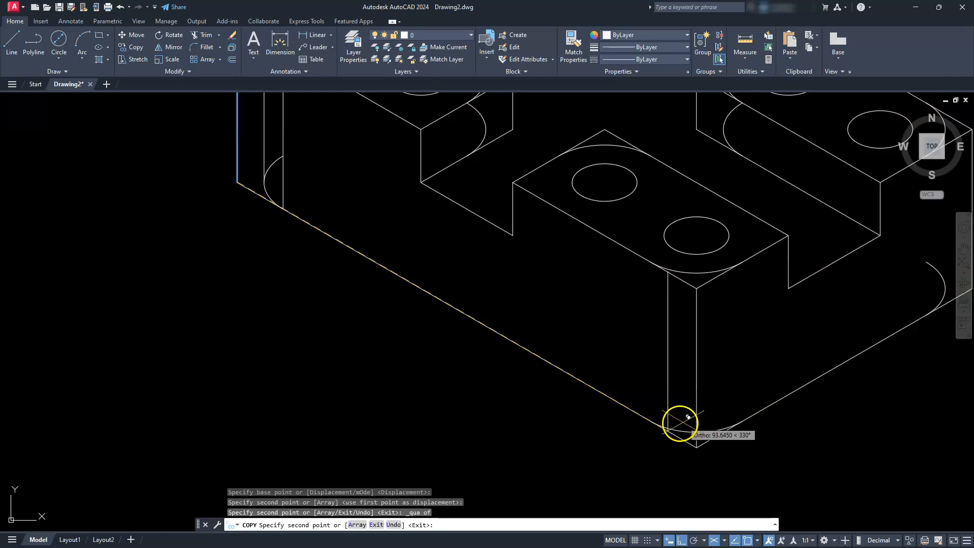
left_click(650, 415)
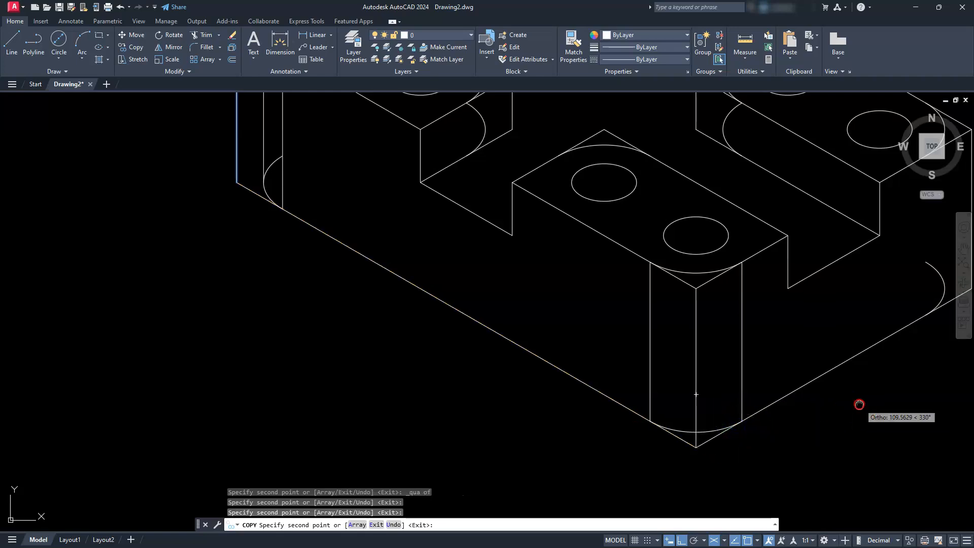
- Copy the vertical edge to the right corner's base arc at its front endpoint and outer quadrant, and end copying
middle_click_drag(863, 404, 663, 530)
scroll(759, 443, "up", 2)
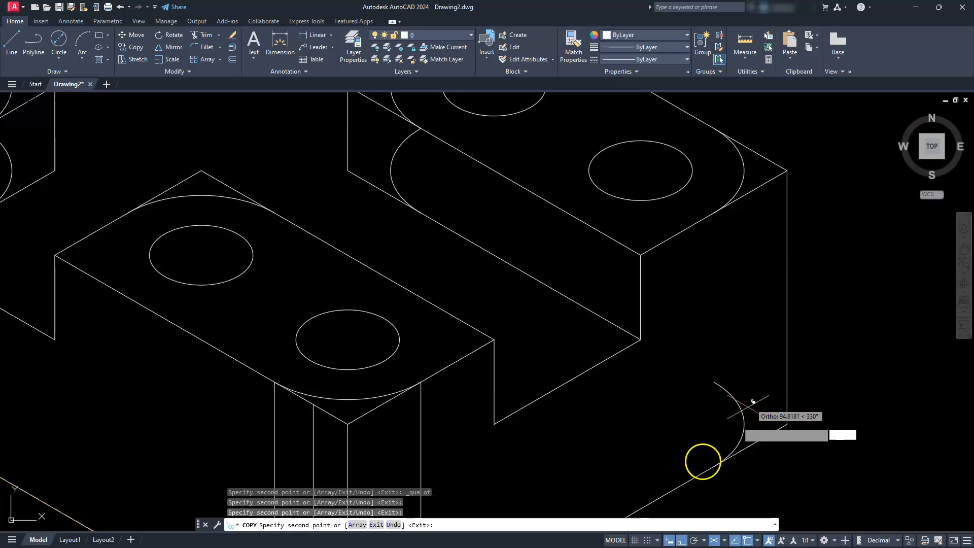
left_click(714, 466)
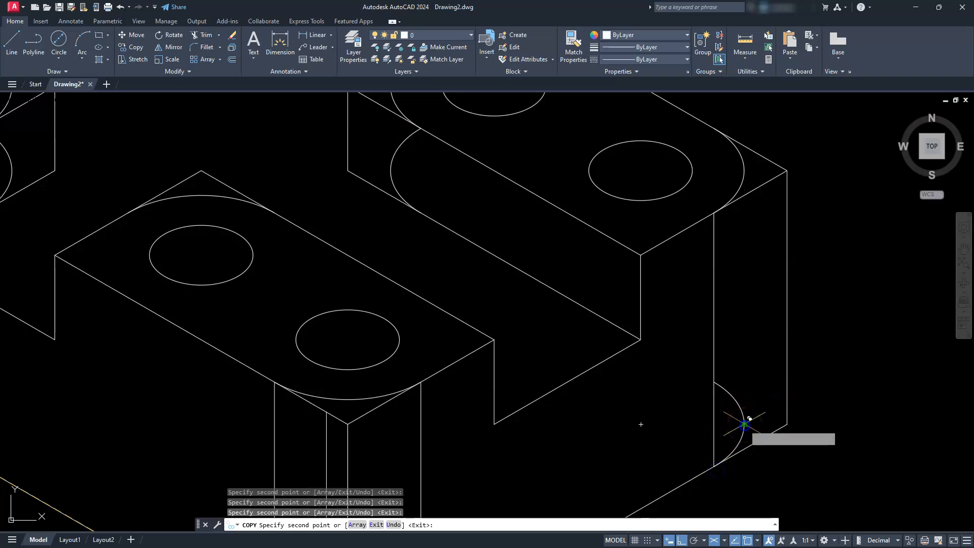
scroll(744, 424, "down", 2)
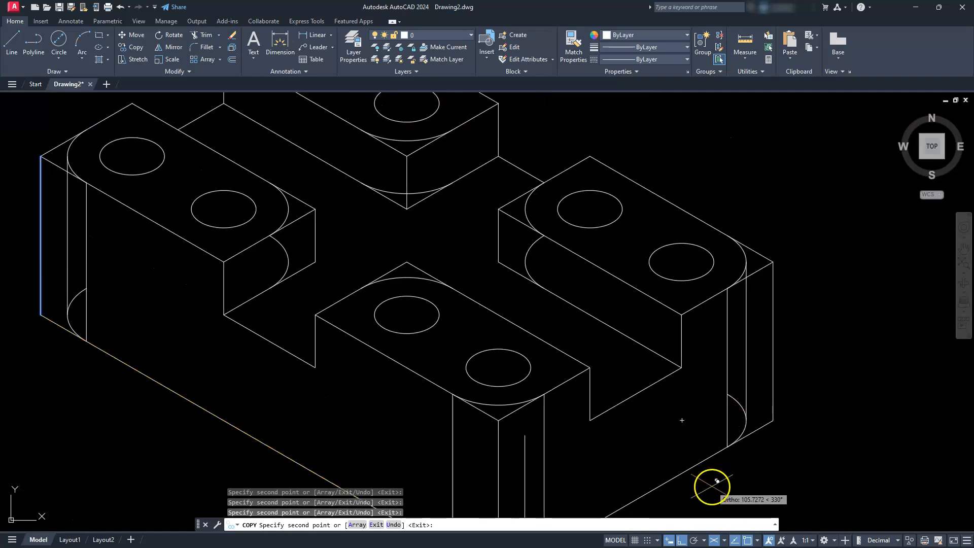
key("Escape")
key("Escape")
key("Escape")
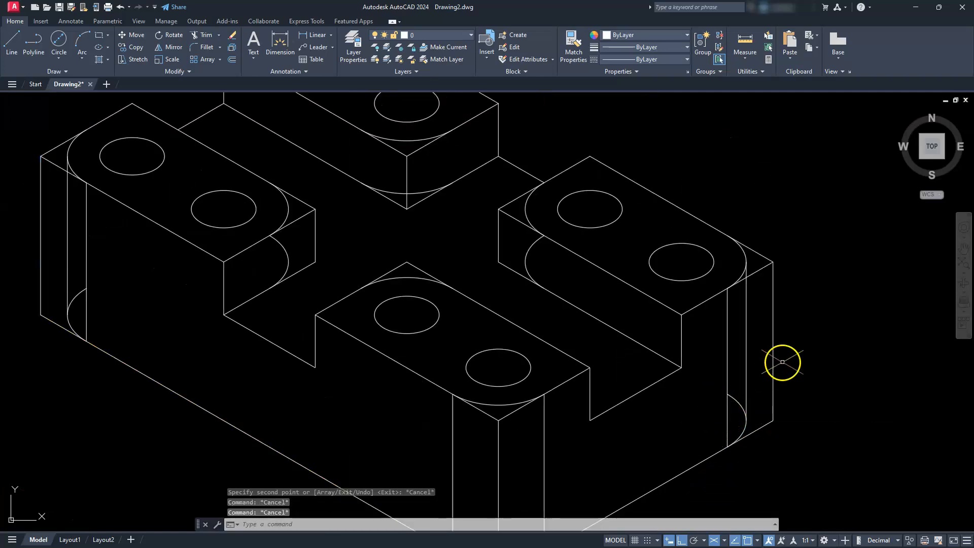
- Copy the left block's short inner vertical edge from its lower end to the channel-floor arc's front endpoint and quadrant
scroll(777, 287, "down", 4)
scroll(740, 274, "up", 4)
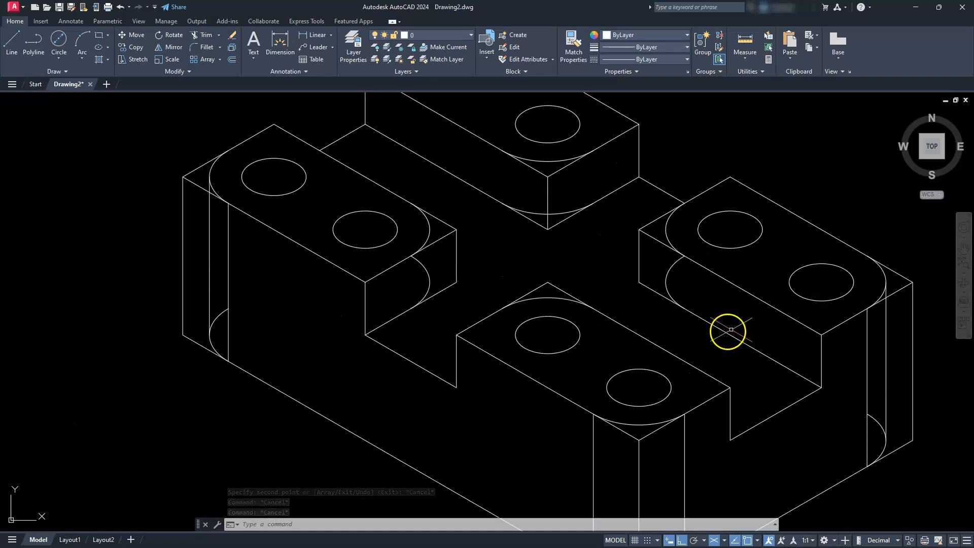
left_click(463, 256)
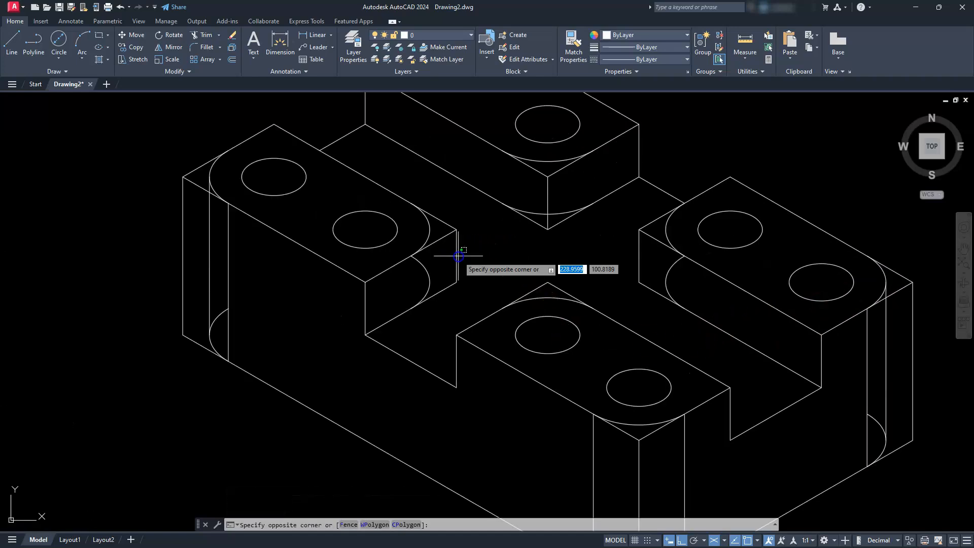
left_click(454, 258)
scroll(456, 265, "up", 3)
mouse_move(457, 272)
middle_mouse_down()
mouse_move(522, 374)
mouse_move(636, 335)
middle_mouse_up()
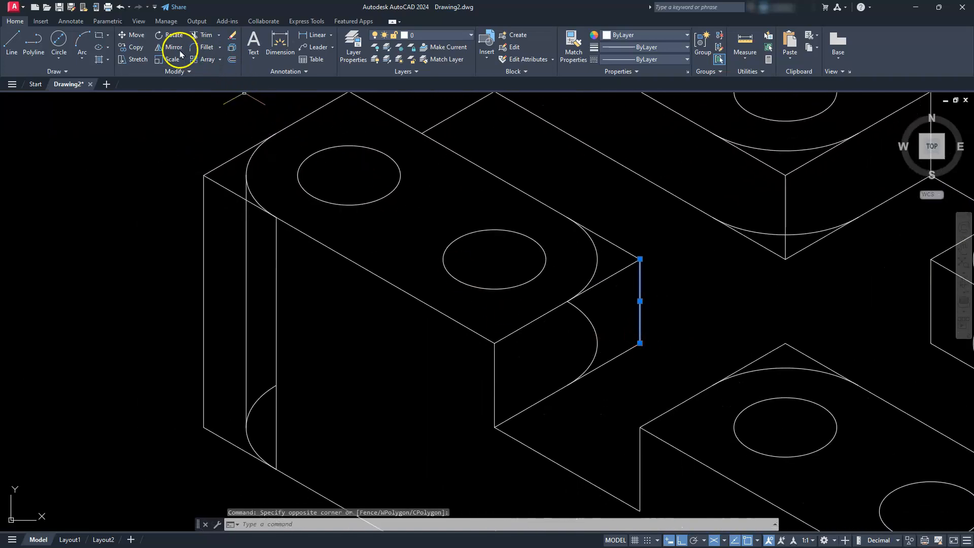
left_click(134, 48)
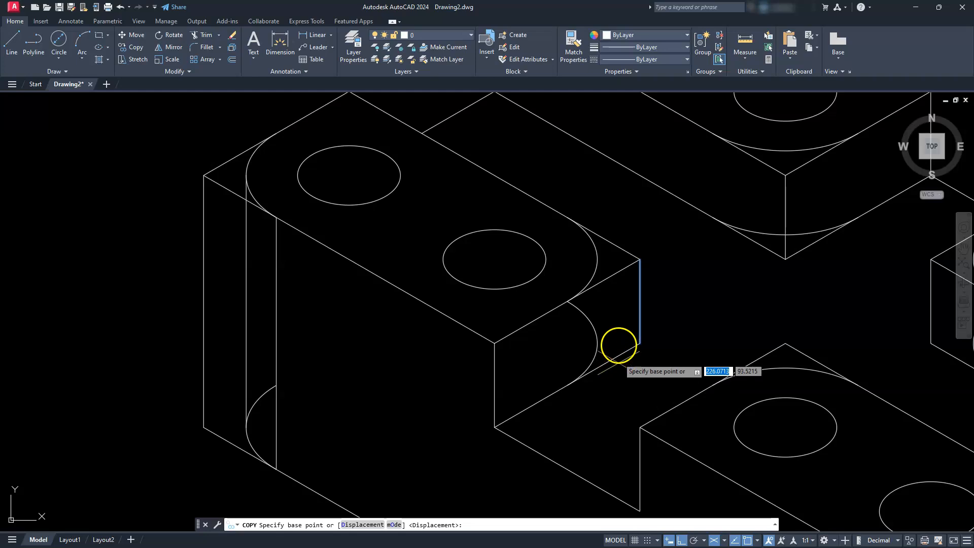
left_click(640, 342)
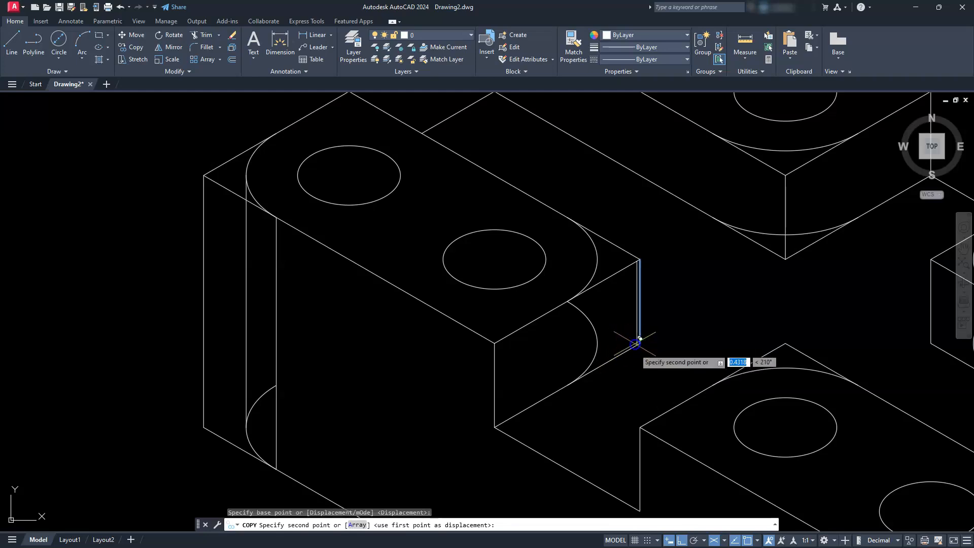
left_click(567, 384)
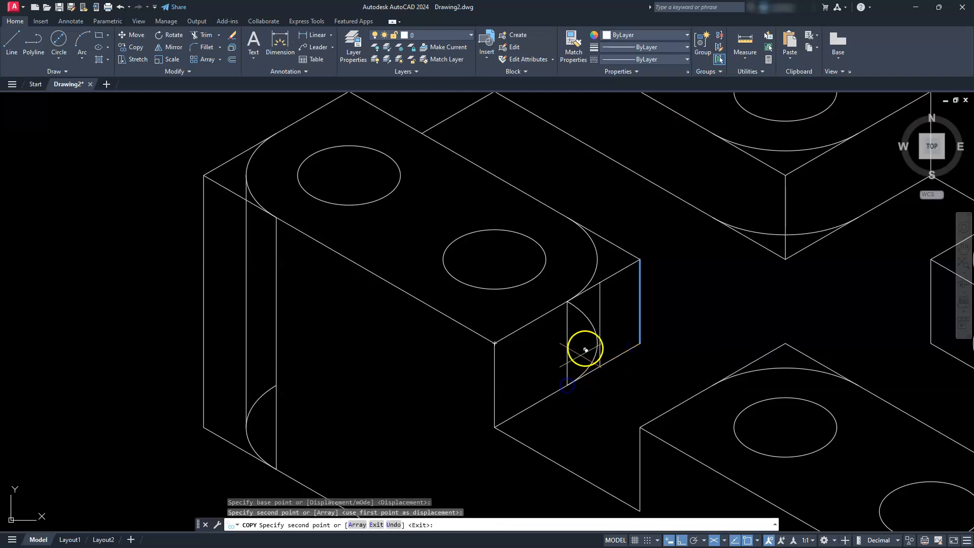
left_click(597, 340)
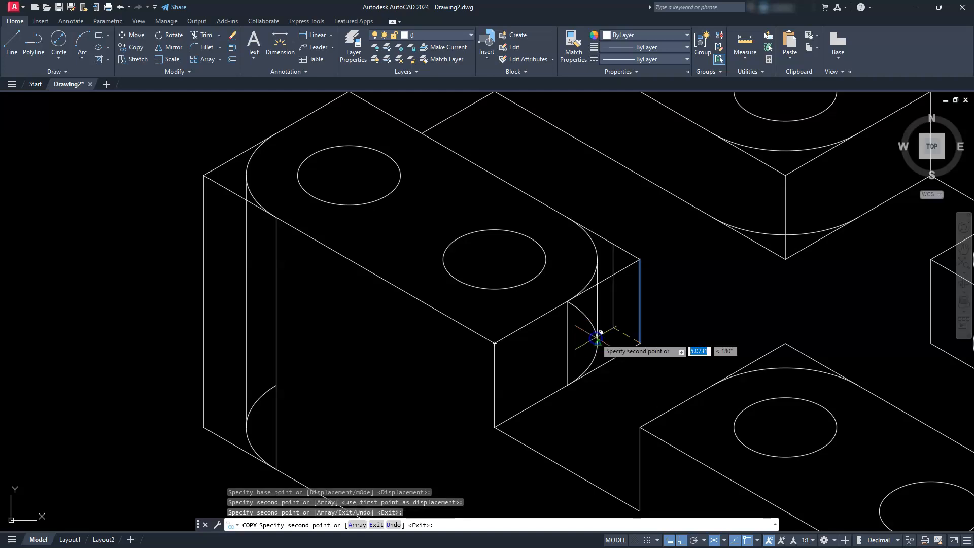
- Place copies of the short vertical edge at both ends of the rear block's lower corner arc
middle_click_drag(781, 252, 681, 398)
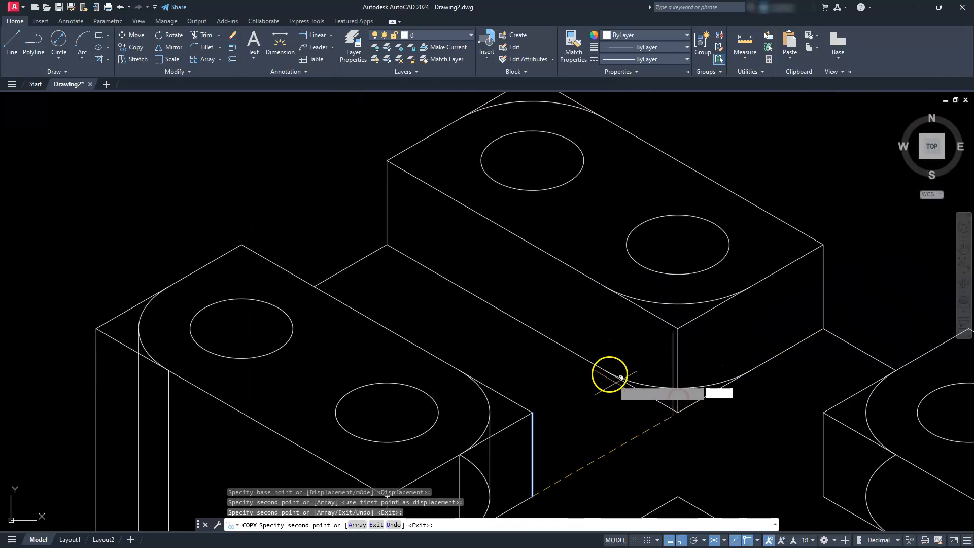
left_click(603, 370)
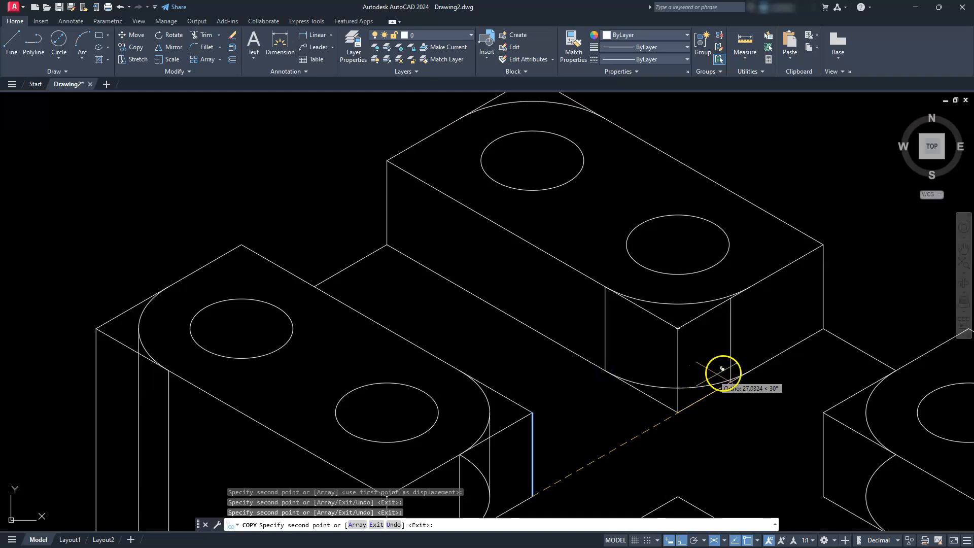
left_click(749, 369)
- Place copies of the short vertical edge at the right block's inner lower arc, at its front endpoint and quadrant, and end copying
middle_click_drag(780, 429, 642, 241)
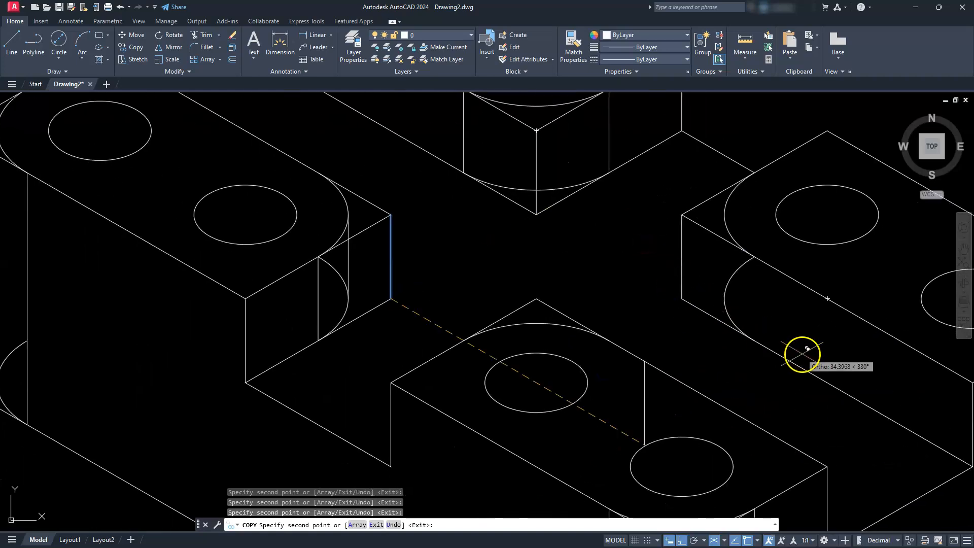
left_click(726, 299)
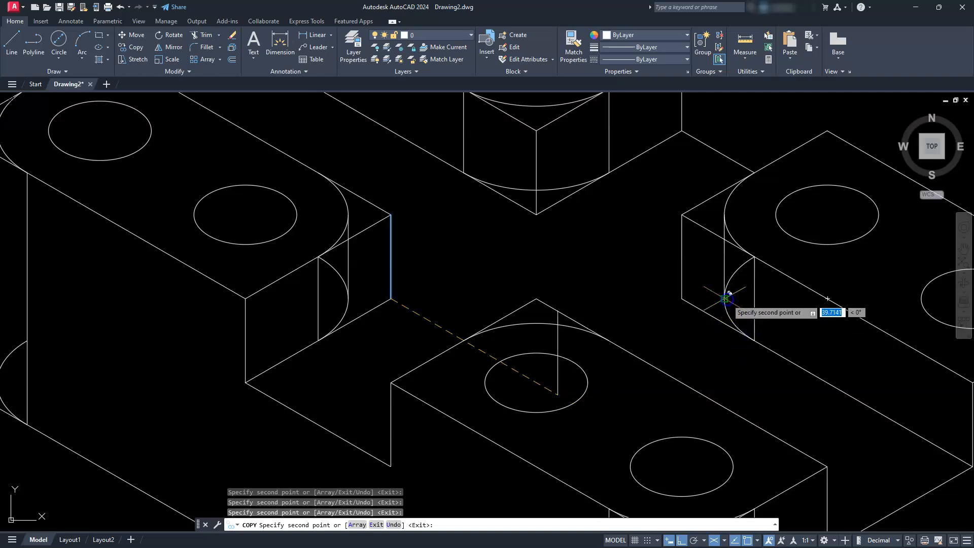
scroll(725, 298, "down", 2)
key("Escape")
key("Escape")
key("Escape")
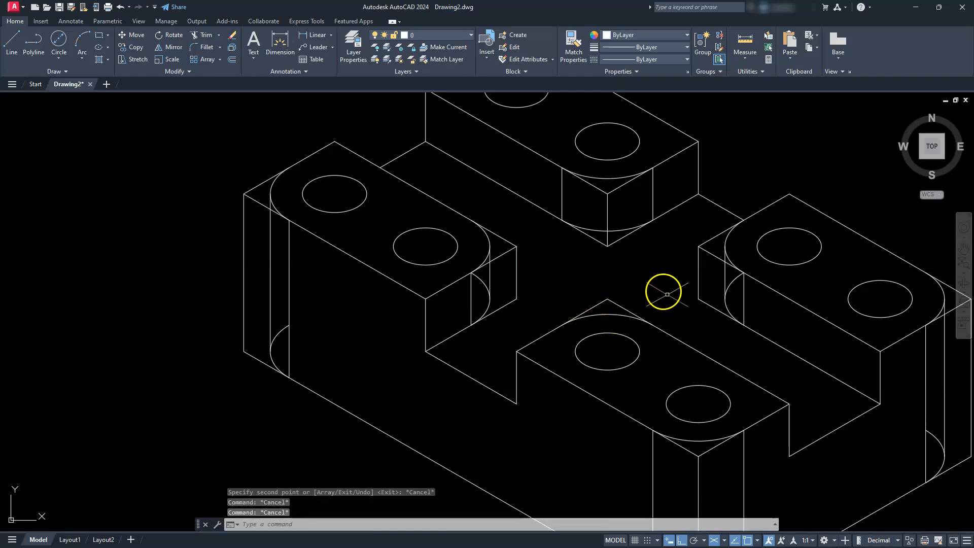
- Trim away the left block's outer vertical corner edge, the base line beyond the rounding and the hidden part of the base arc
scroll(584, 316, "down", 2)
middle_click_drag(596, 334, 559, 296)
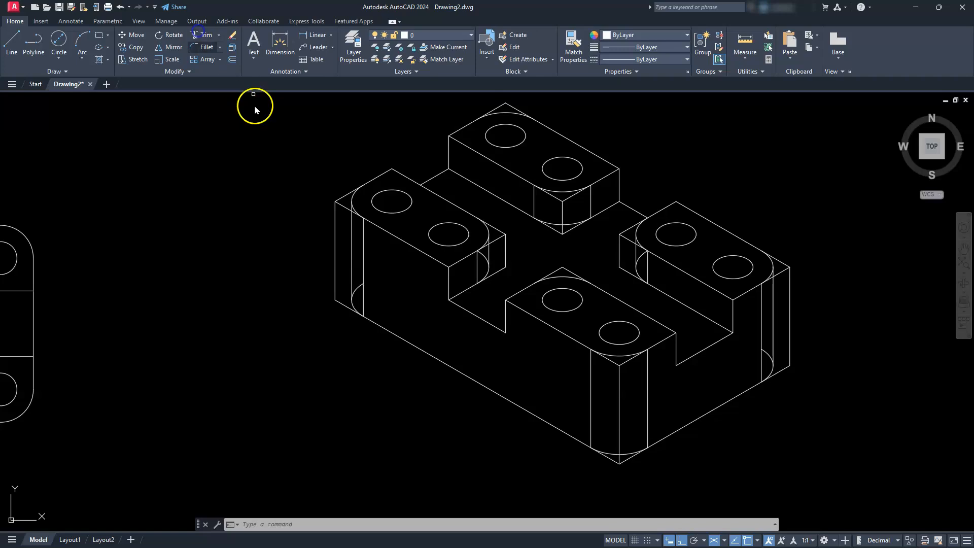
scroll(348, 283, "up", 5)
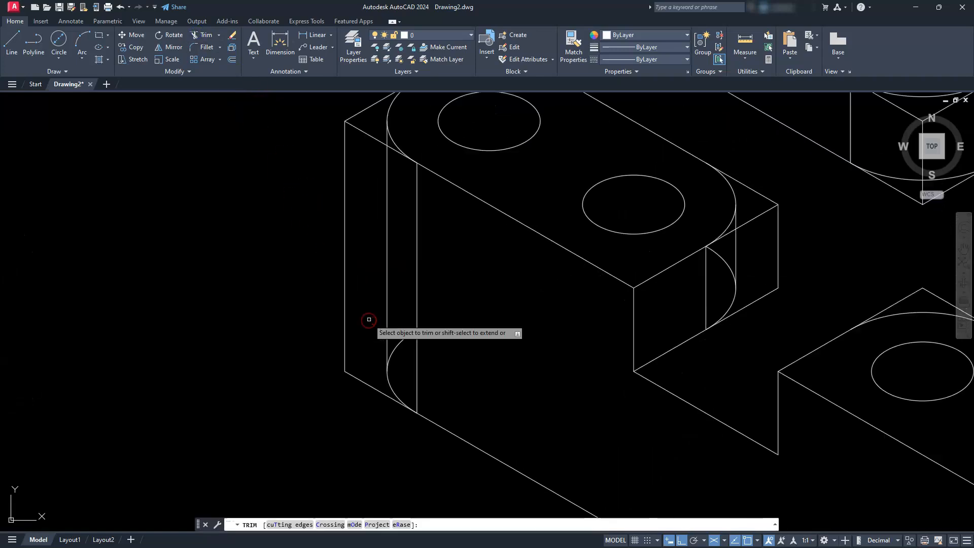
left_click(344, 249)
left_click(365, 382)
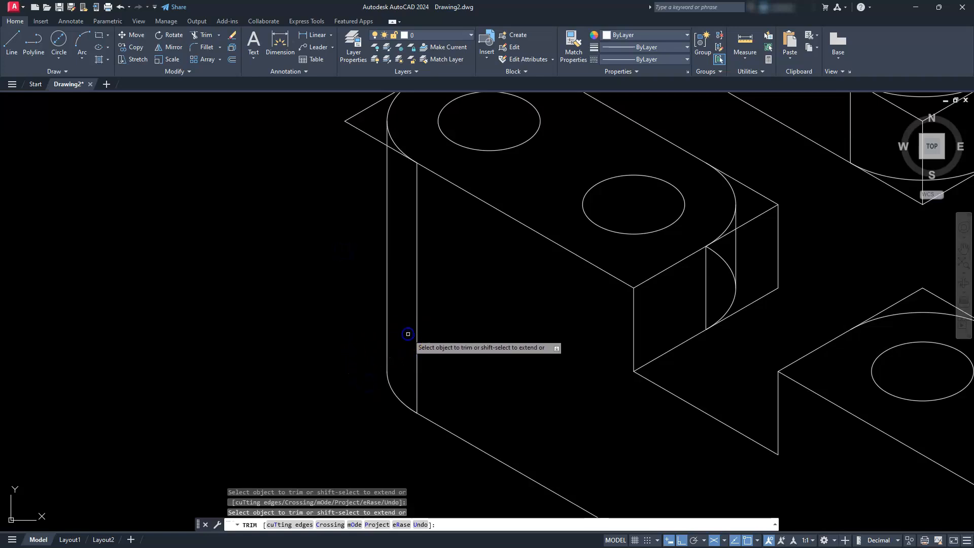
- Trim the two top-face lines that extend past the left block's outer rounded corner
middle_click_drag(405, 299, 441, 403)
scroll(409, 220, "up", 2)
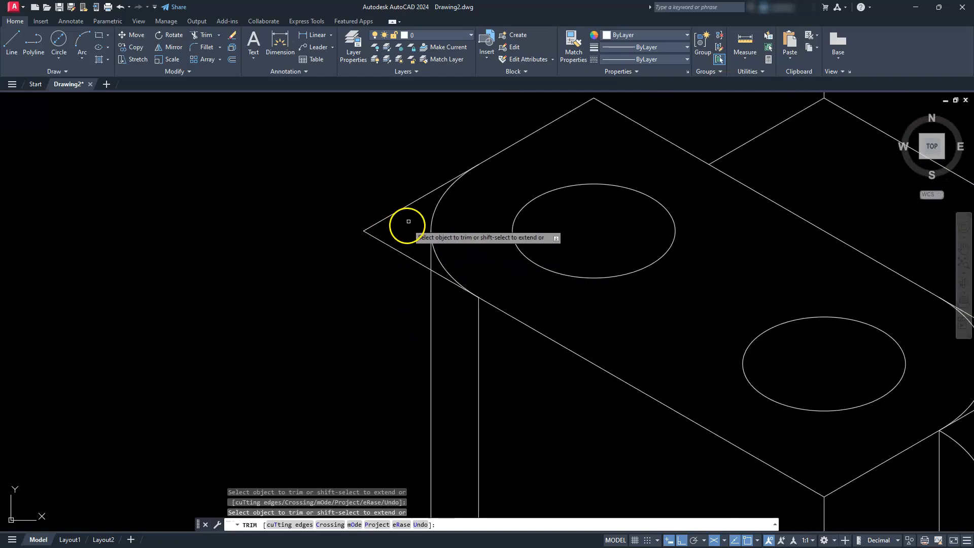
left_click(399, 253)
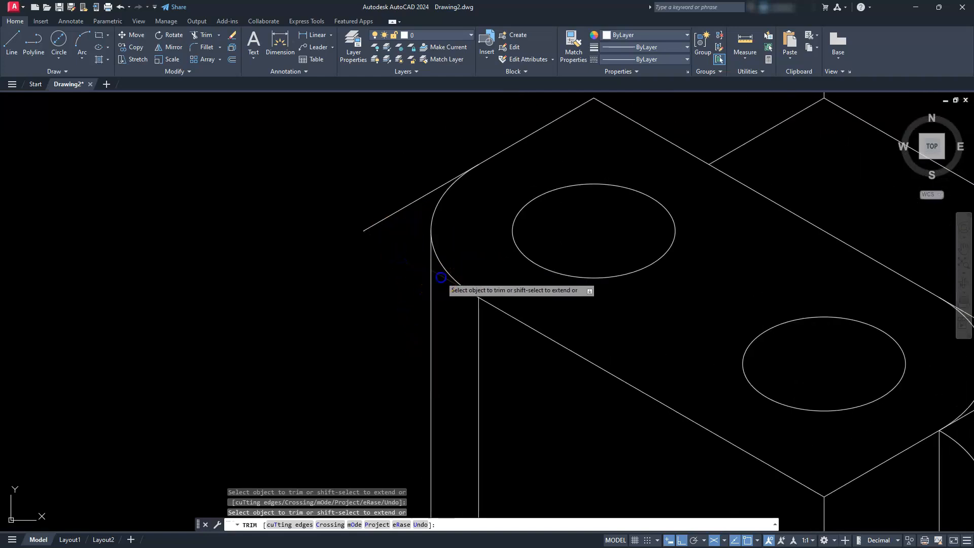
left_click(400, 208)
- Trim the two top-face lines that extend past the rear block's back rounded corner
scroll(449, 280, "down", 3)
mouse_move(609, 304)
middle_mouse_down()
mouse_move(598, 342)
mouse_move(626, 404)
mouse_move(676, 452)
mouse_move(669, 474)
middle_mouse_up()
left_click(637, 201)
left_click(674, 194)
- Trim the left block's inner corner lines outside the rounding, including its vertical edge and the hidden part of the lower arc
mouse_move(717, 308)
middle_mouse_down()
mouse_move(606, 141)
mouse_move(622, 314)
mouse_move(624, 279)
middle_mouse_up()
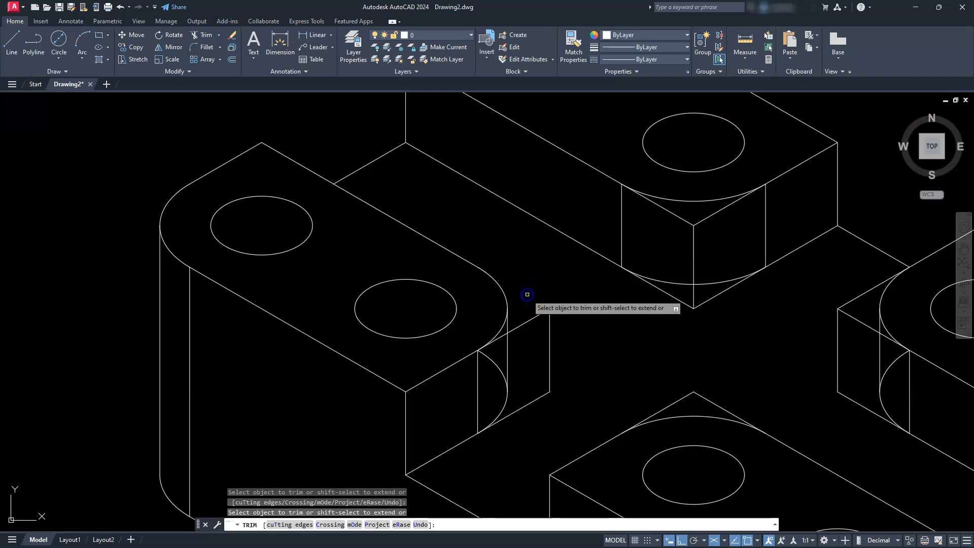
left_click(531, 320)
left_click(504, 337)
left_click(550, 336)
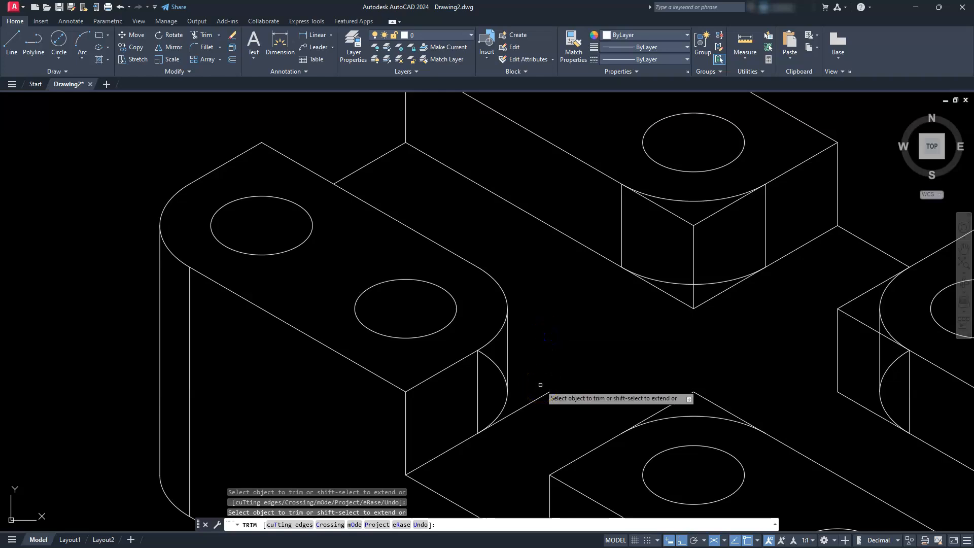
left_click(528, 405)
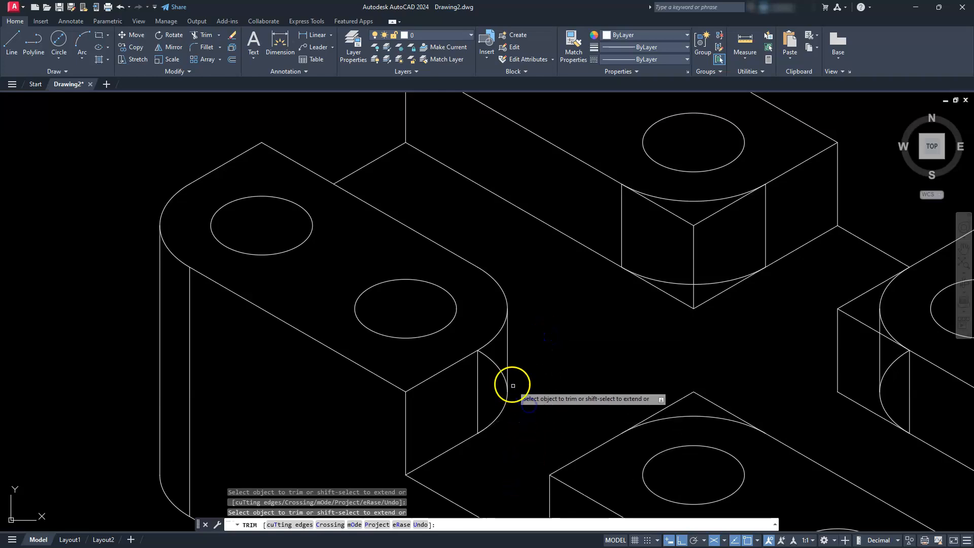
left_click(512, 385)
- Trim the rear block's upper and lower corner lines and its central vertical edge around the front rounded corner
mouse_move(645, 317)
middle_mouse_down()
mouse_move(628, 350)
mouse_move(522, 415)
middle_mouse_up()
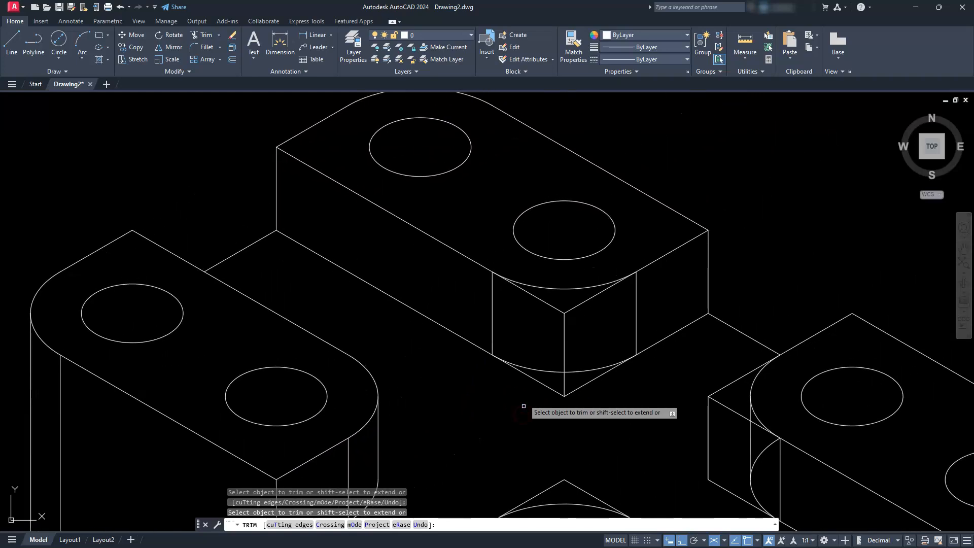
left_click(556, 306)
left_click(587, 300)
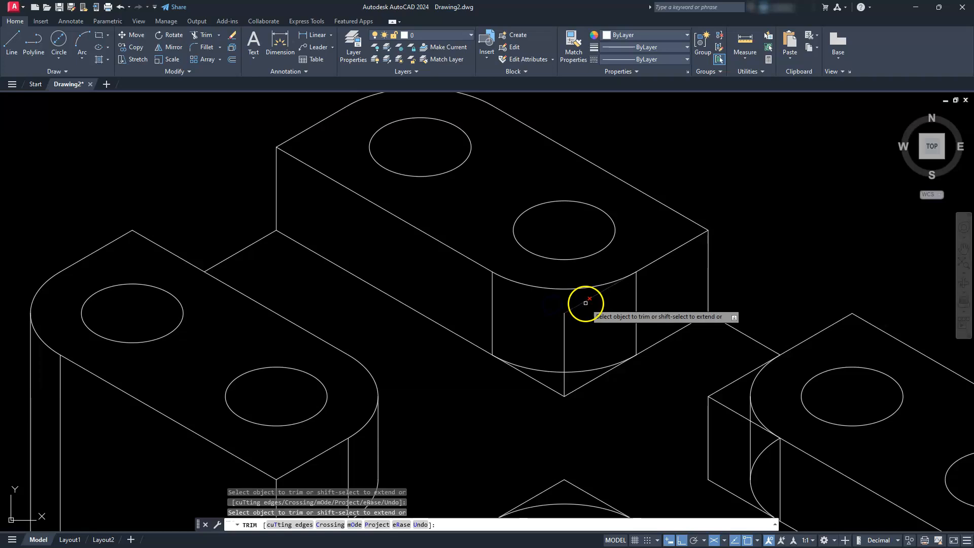
left_click(586, 382)
left_click(563, 383)
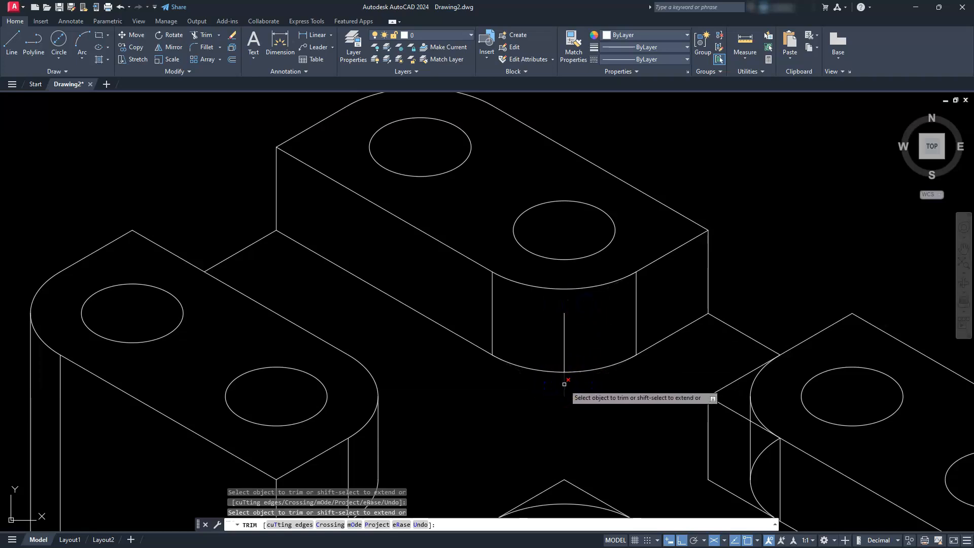
left_click(567, 352)
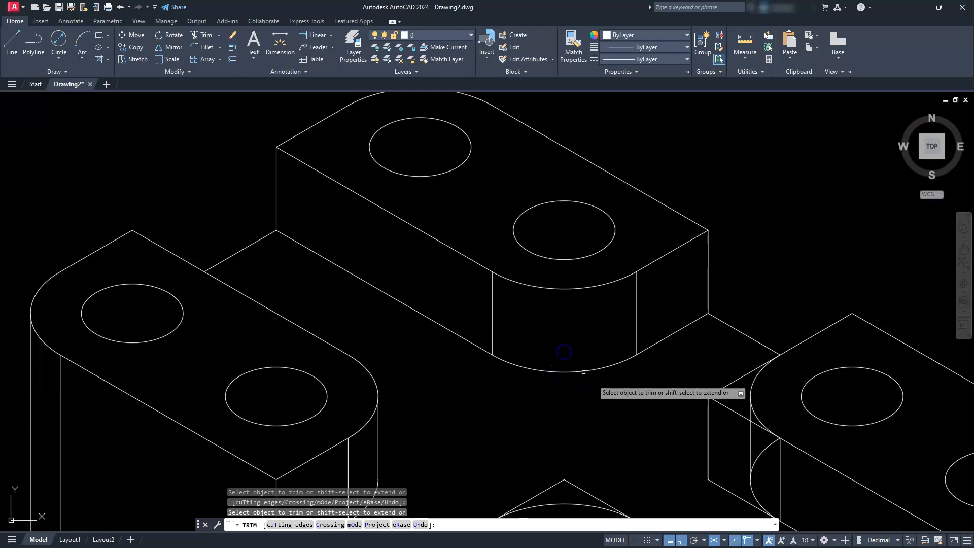
- Trim the right block's inner corner lines, vertical edge and the hidden part of its lower arc around the rounding
mouse_move(710, 411)
middle_mouse_down()
mouse_move(619, 256)
mouse_move(616, 266)
middle_mouse_up()
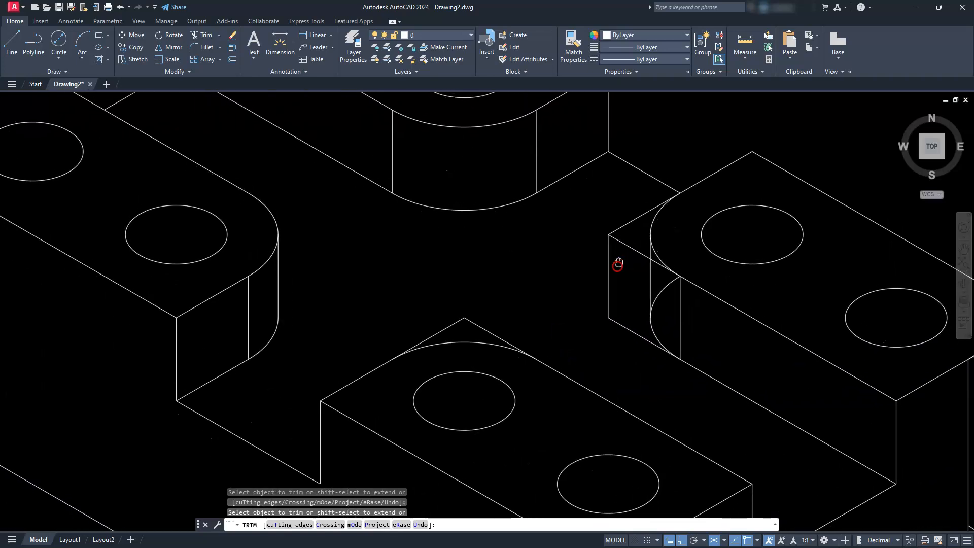
left_click(620, 234)
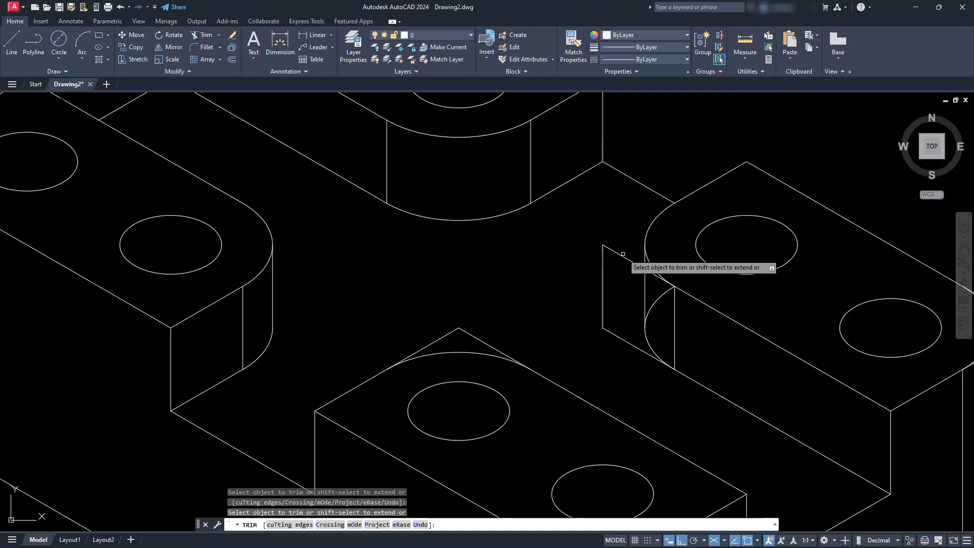
left_click(622, 338)
left_click(607, 295)
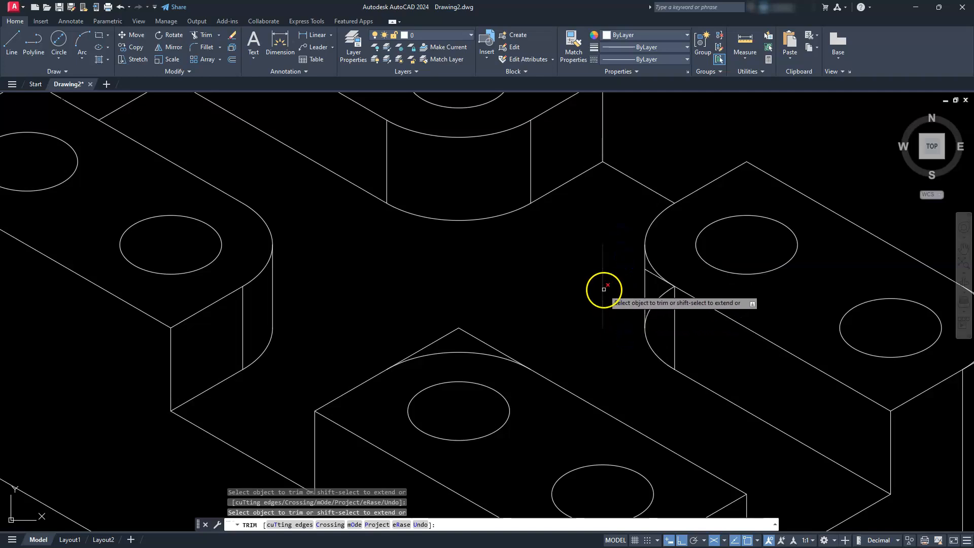
left_click(640, 273)
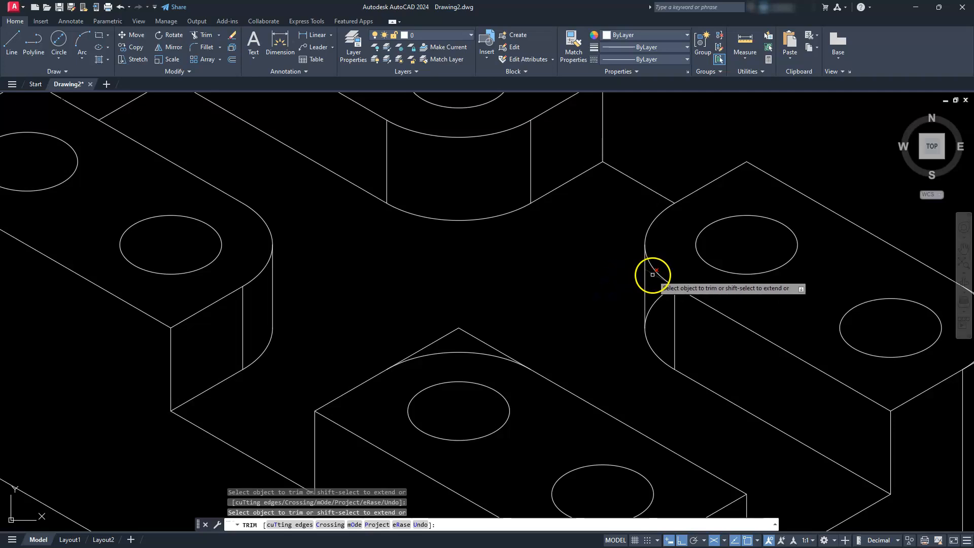
left_click(652, 274)
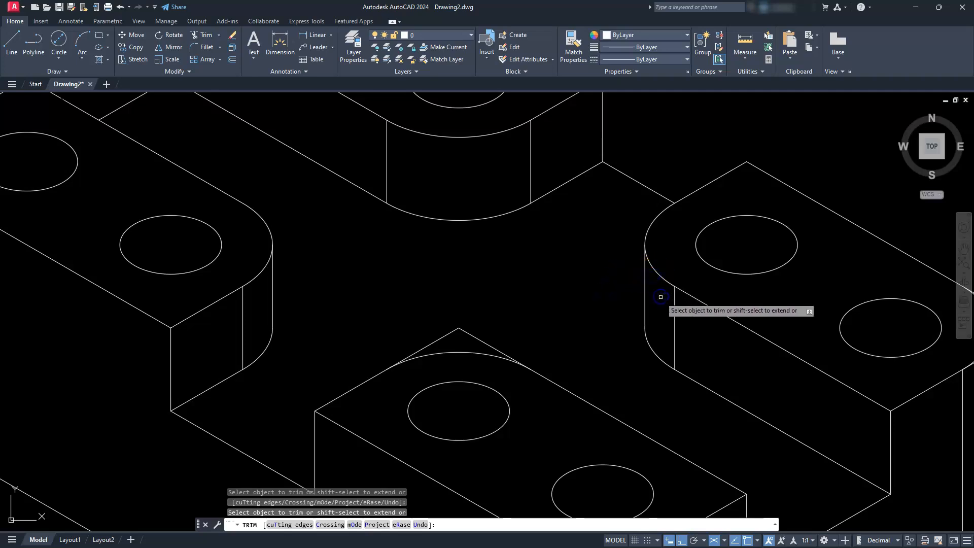
- Trim the two top-face lines that extend past the front block's inner rounded corner
middle_click_drag(580, 391, 692, 327)
left_click(586, 272)
left_click(560, 271)
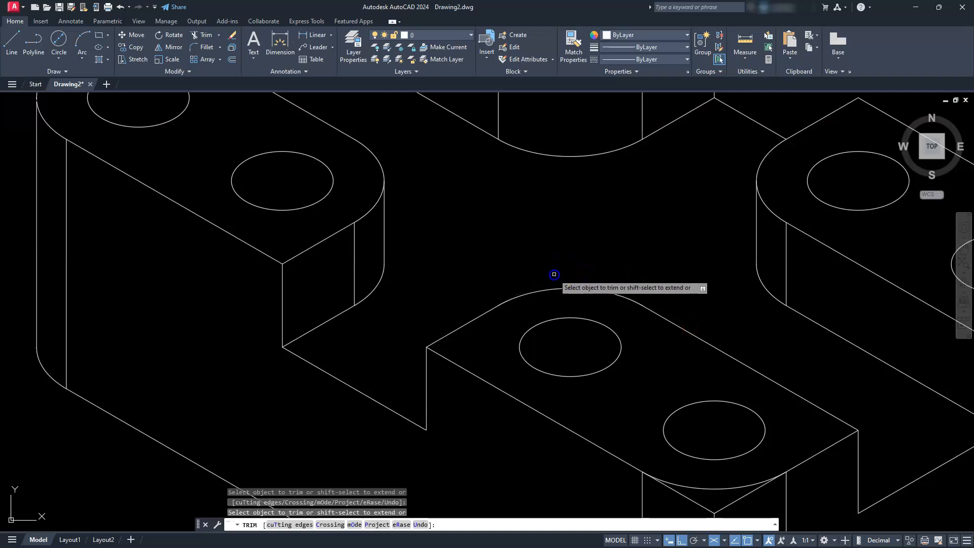
middle_click_drag(735, 370, 678, 222)
middle_click_drag(691, 335, 691, 282)
scroll(660, 363, "down", 4)
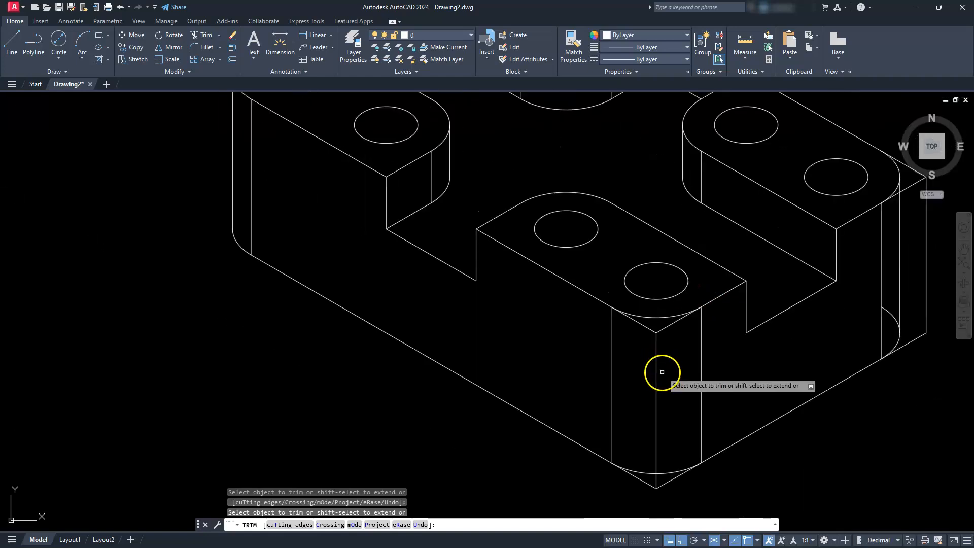
- Trim the front block's outer vertical edge and its upper and lower corner lines outside the rounded corner
scroll(654, 365, "up", 3)
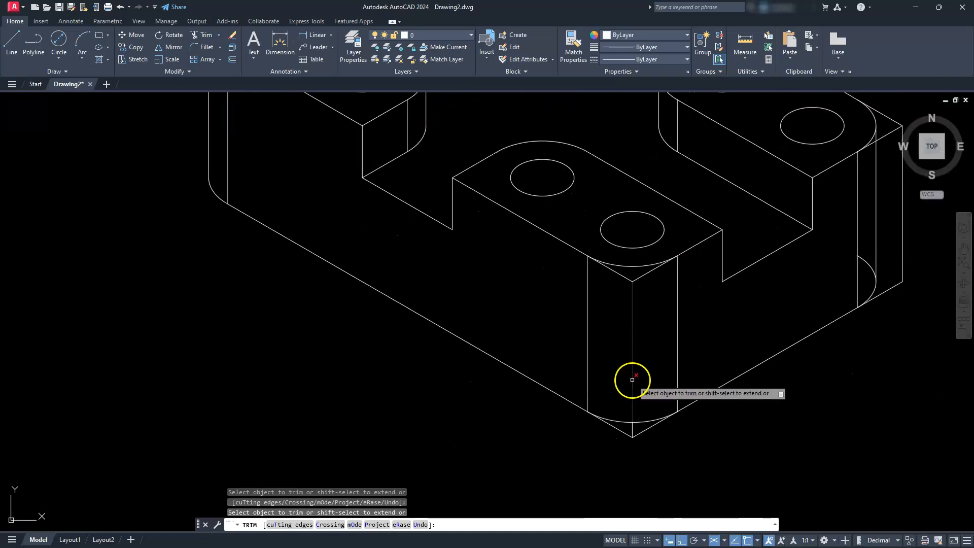
left_click(631, 426)
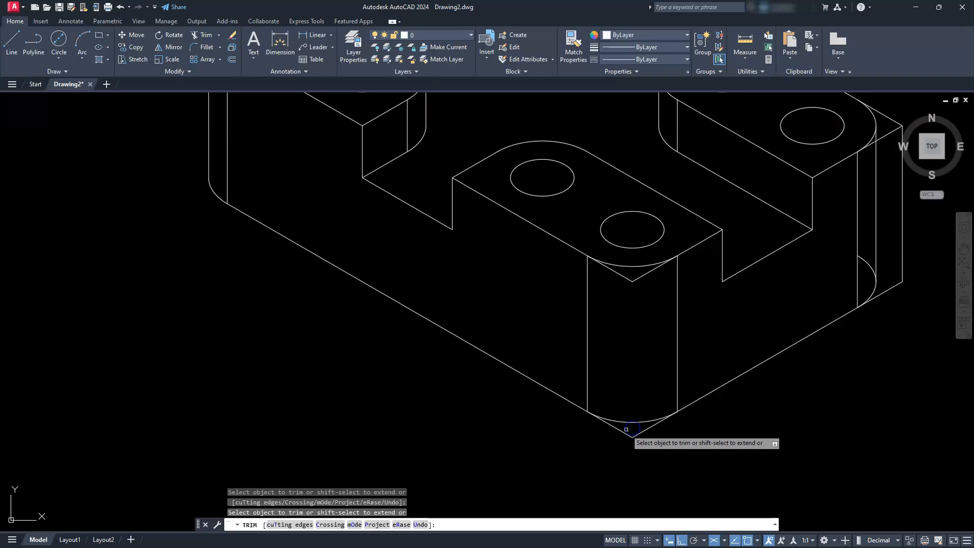
mouse_move(641, 431)
left_mouse_down()
mouse_move(643, 352)
mouse_move(628, 276)
left_mouse_up()
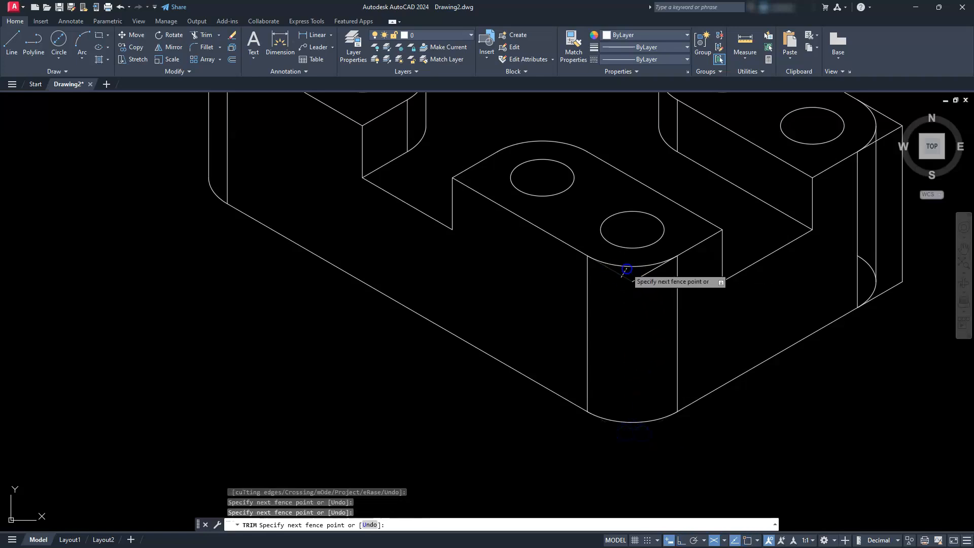
left_click(756, 269)
- Trim the right block's outer corner lines, vertical edge and the hidden part of its lower arc around the rounding
middle_click_drag(756, 270, 507, 387)
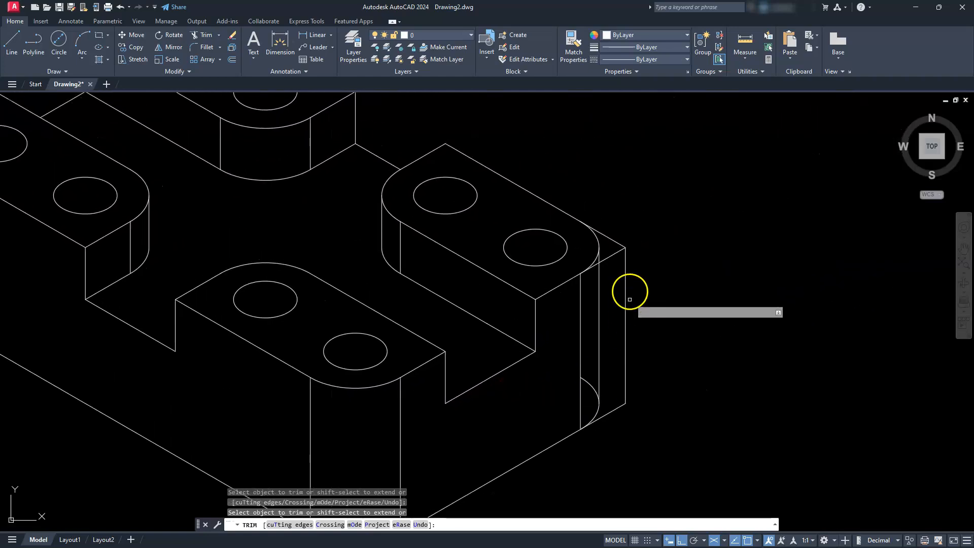
left_click(618, 242)
left_click(625, 258)
left_click(612, 411)
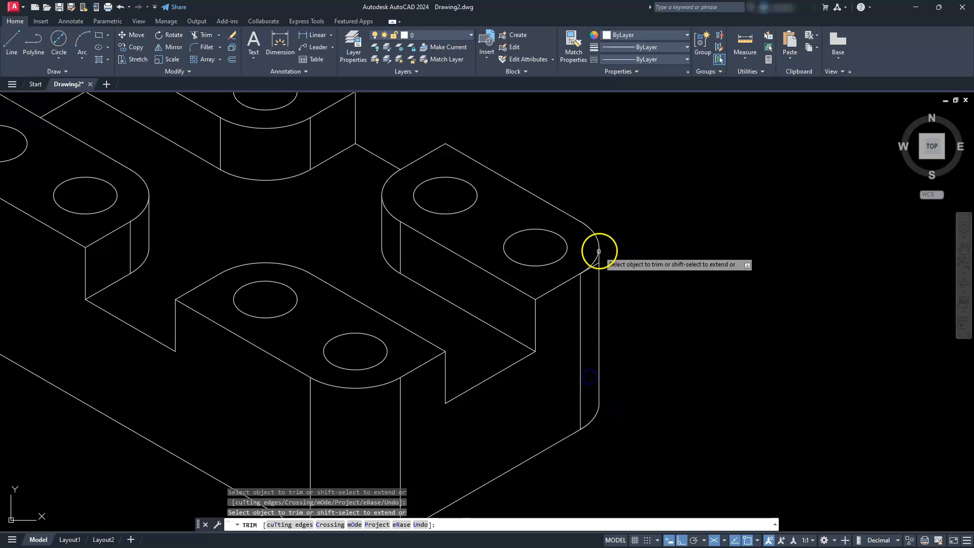
scroll(597, 259, "up", 4)
scroll(588, 286, "down", 5)
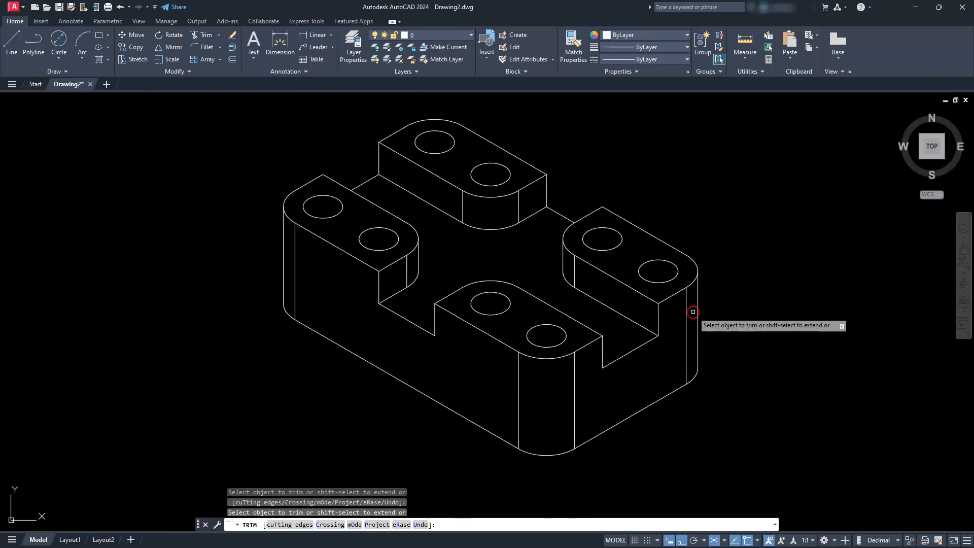
key("Escape")
- Examine the trimmed isometric view and the front, top and side views
middle_click_drag(652, 307, 693, 310)
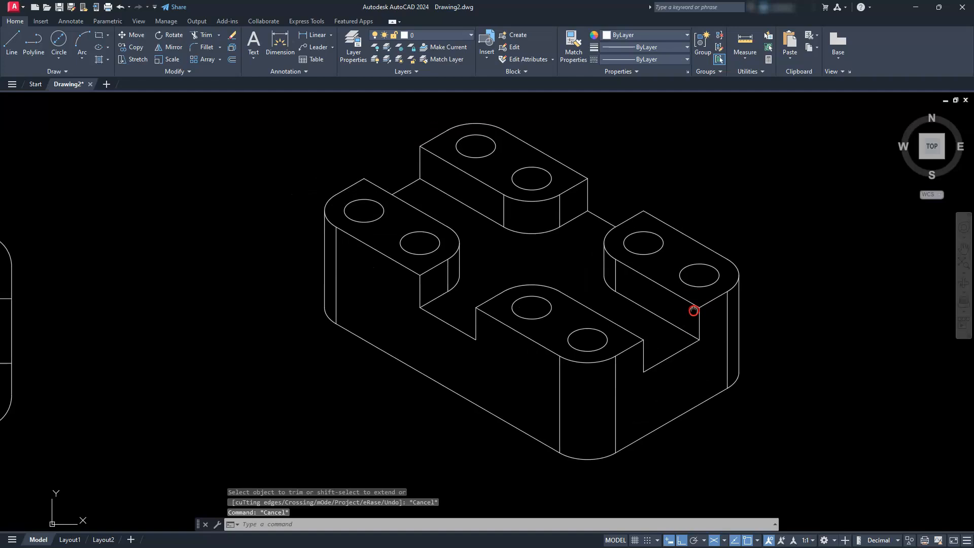
scroll(662, 320, "down", 3)
scroll(647, 311, "up", 3)
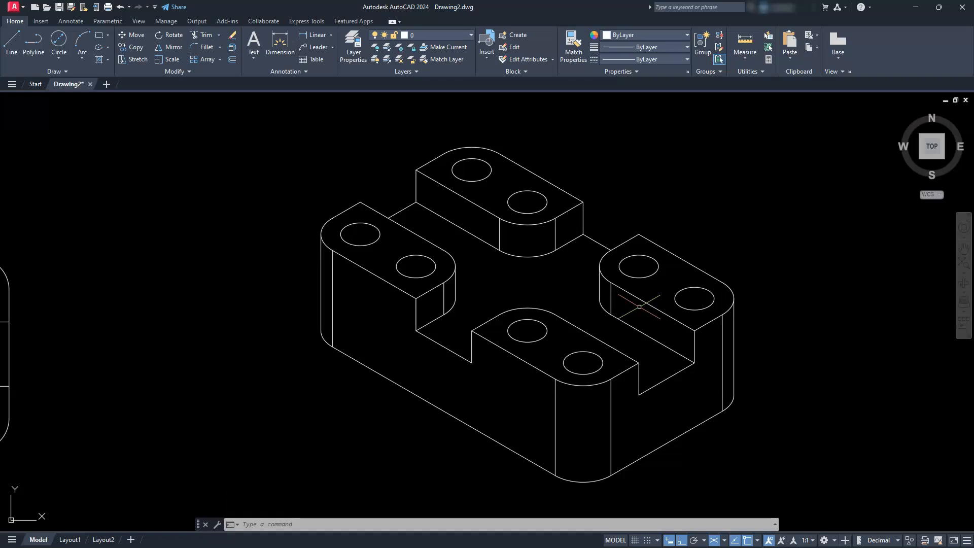
scroll(448, 259, "down", 4)
middle_click_drag(352, 370, 602, 296)
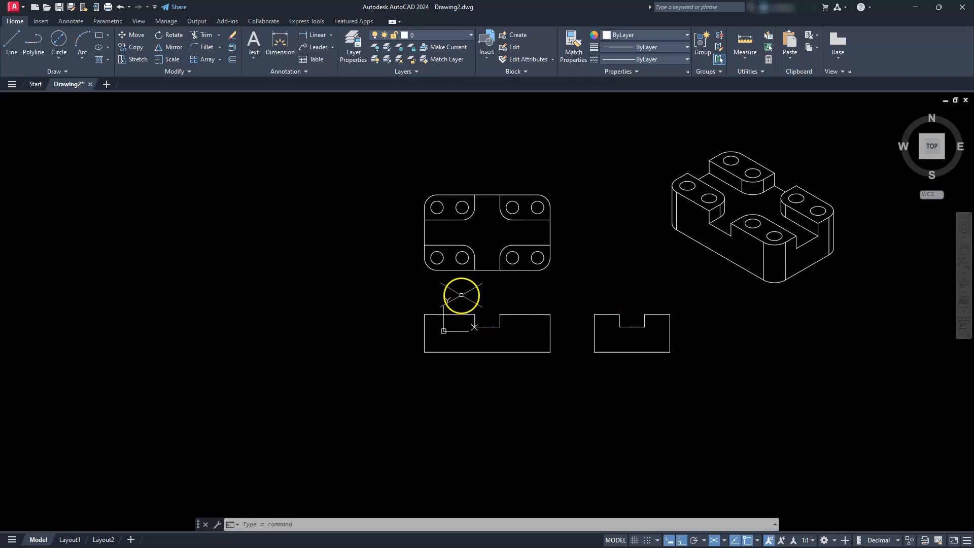
middle_click_drag(461, 294, 463, 322)
scroll(466, 319, "up", 2)
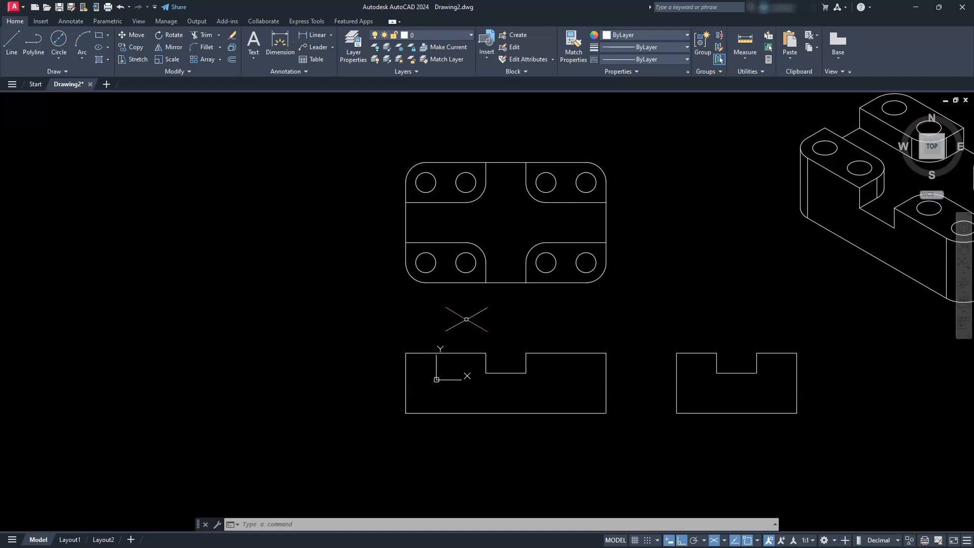
- Create three new layers named hid, cen and dim
left_click(350, 42)
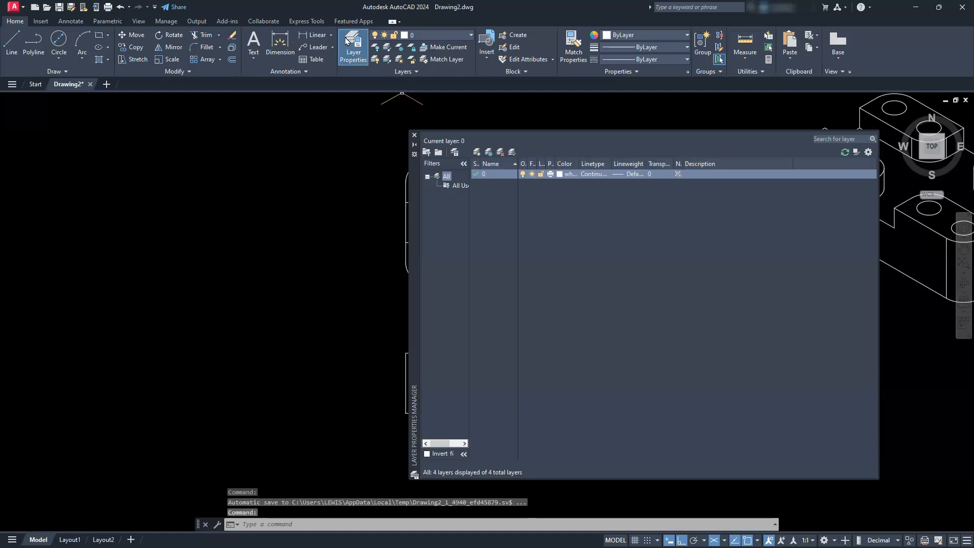
left_click(477, 153)
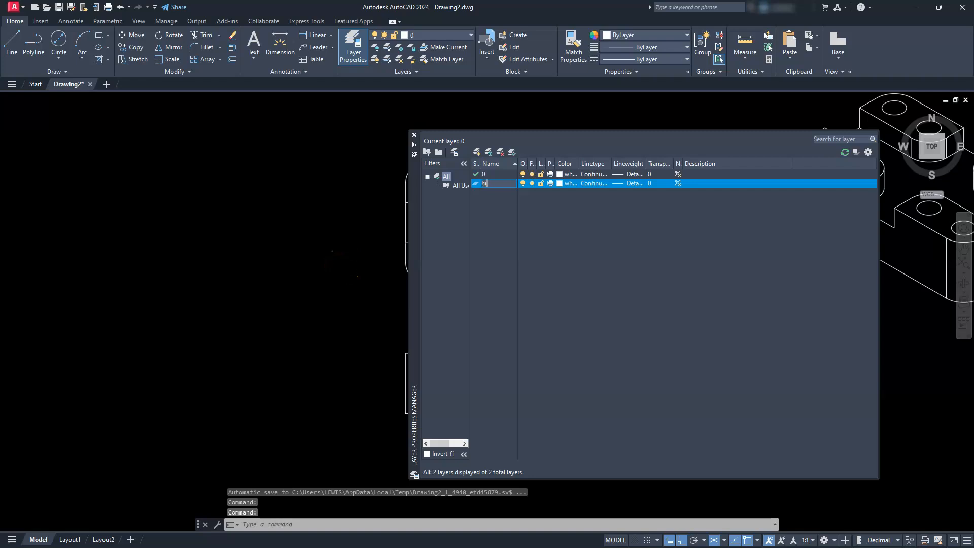
key("Return")
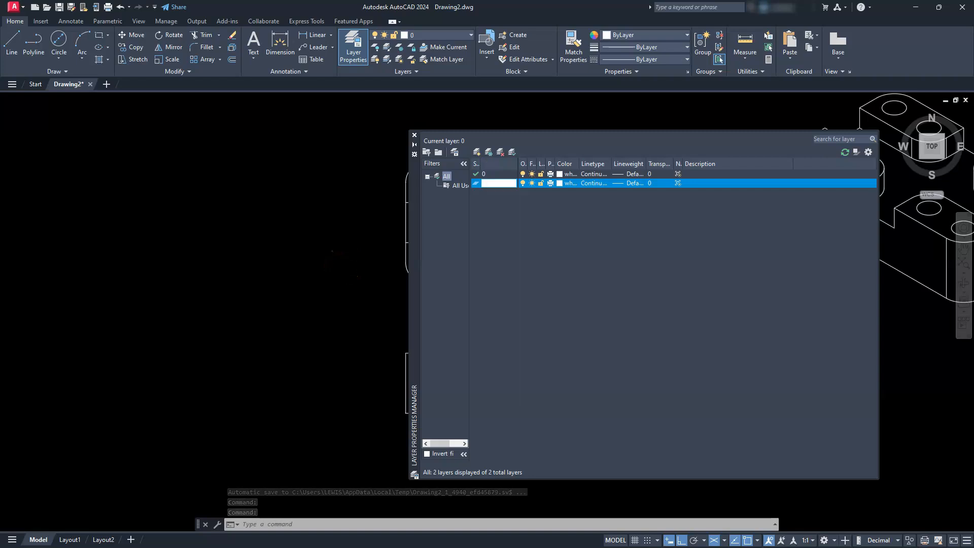
left_click(478, 153)
type("ce")
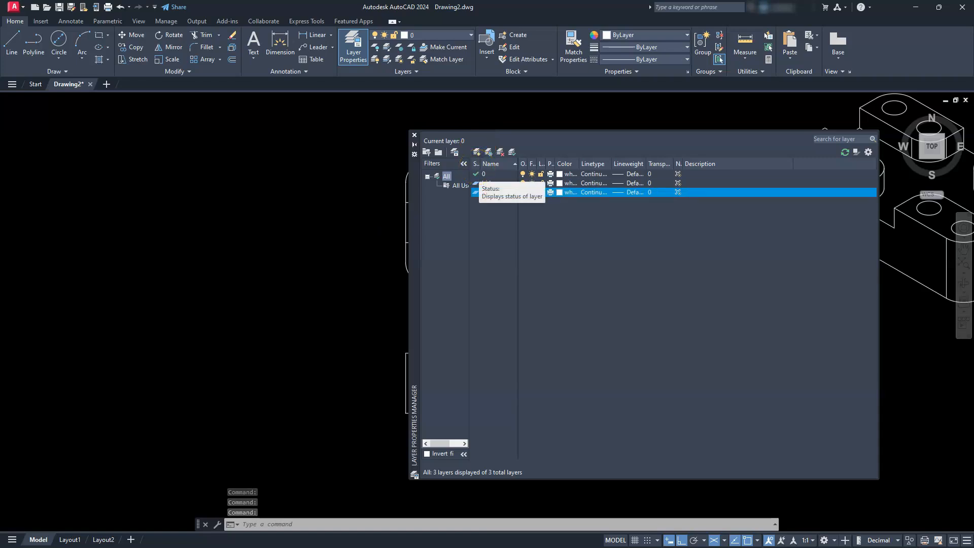
left_click(500, 197)
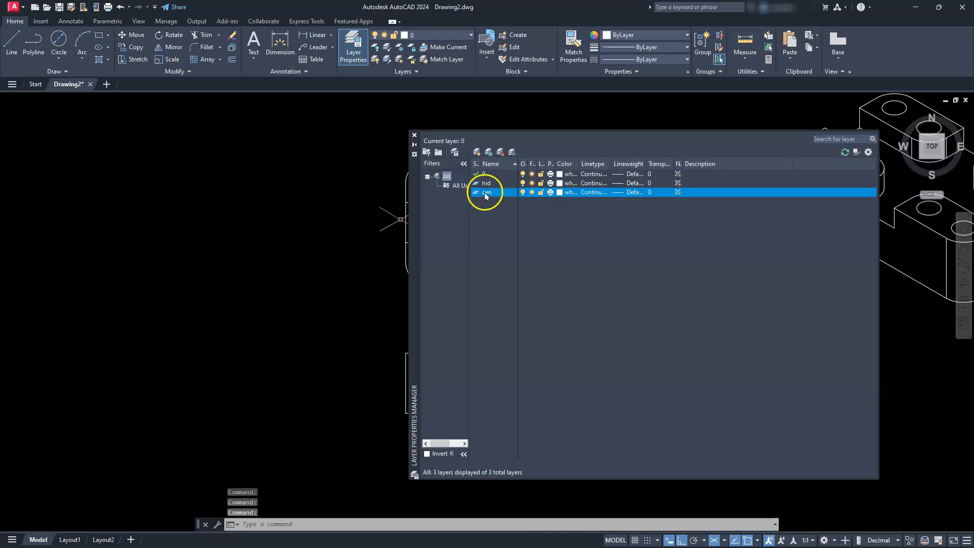
left_click(476, 152)
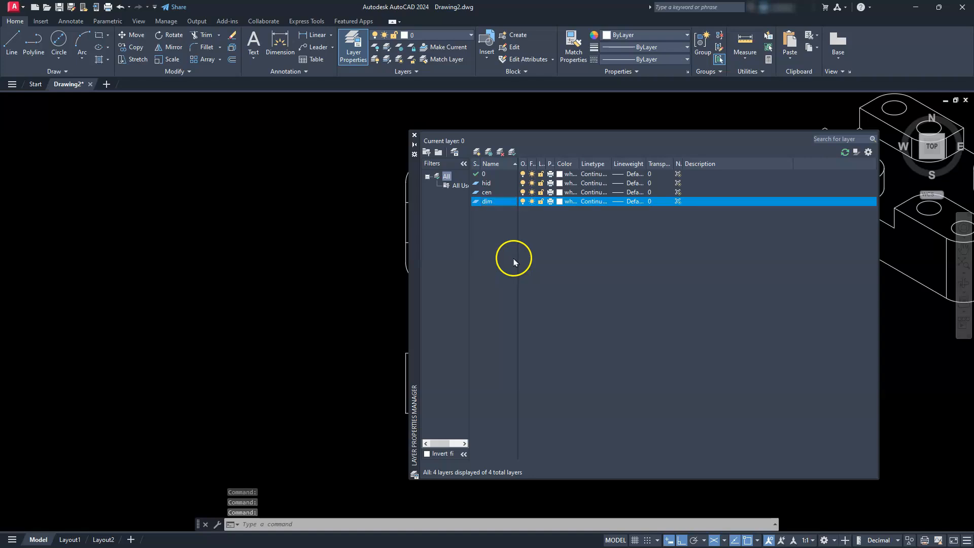
- Set the layer colors to red for dim, cyan for cen and green for hid
left_click(560, 203)
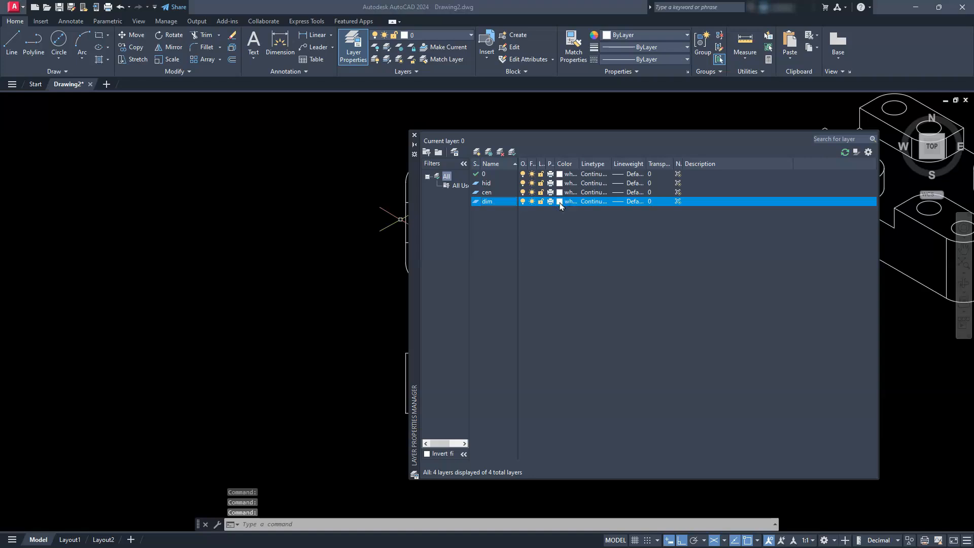
left_click(461, 357)
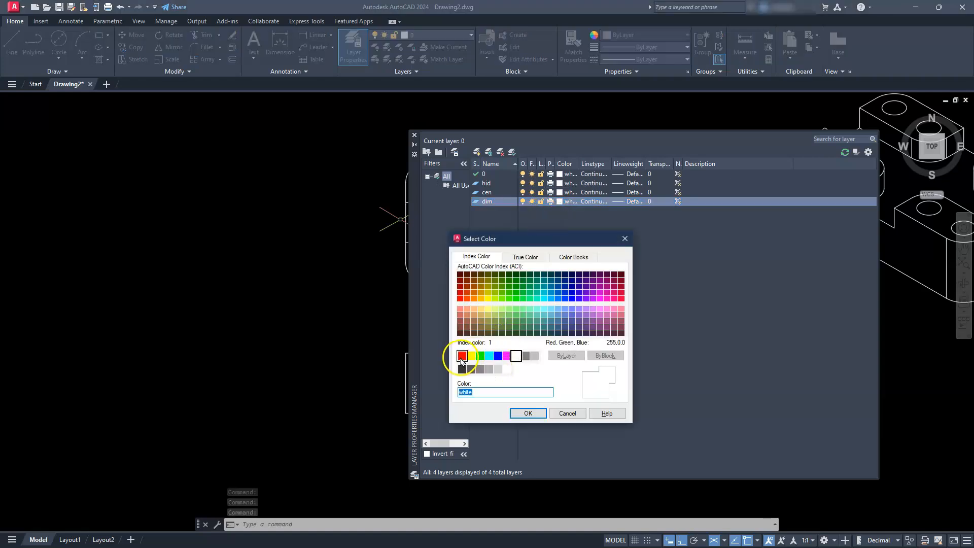
left_click(528, 413)
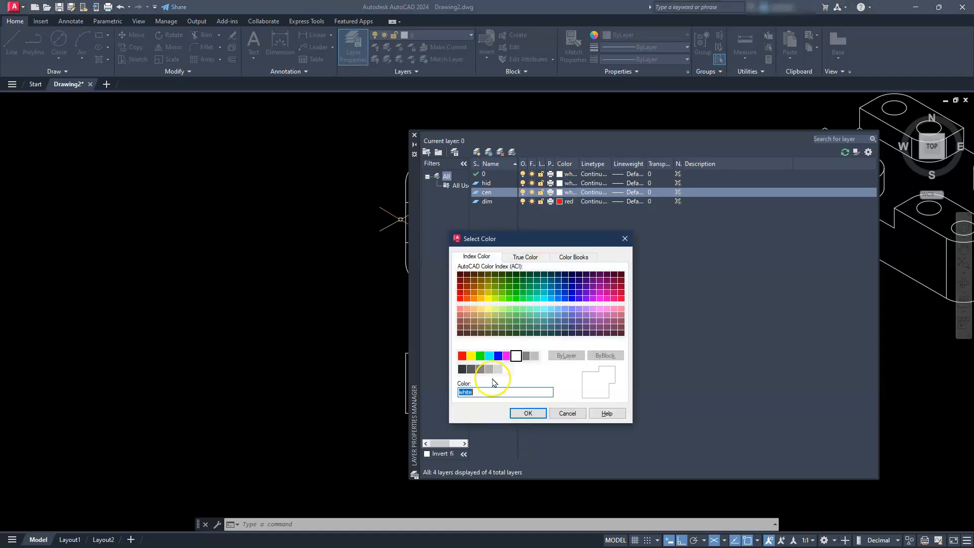
left_click(488, 356)
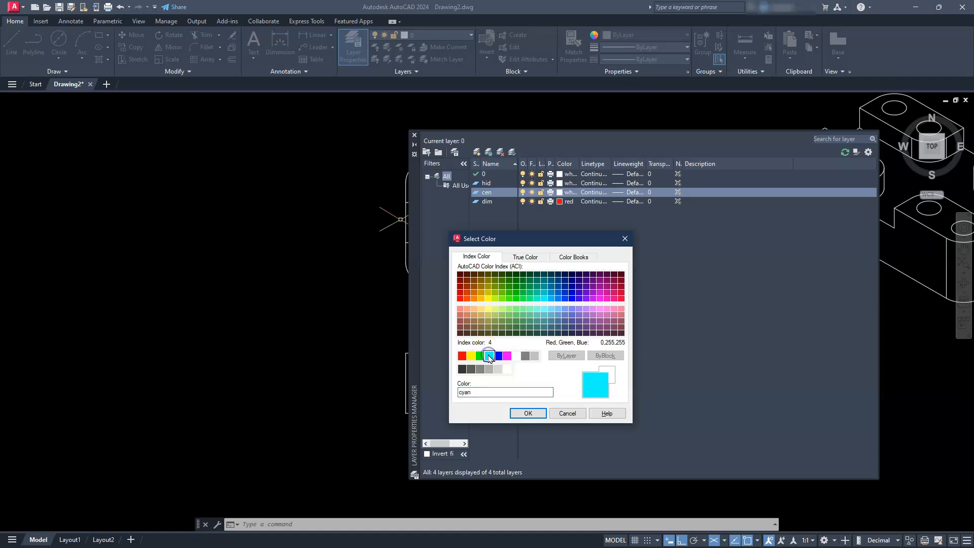
left_click(527, 412)
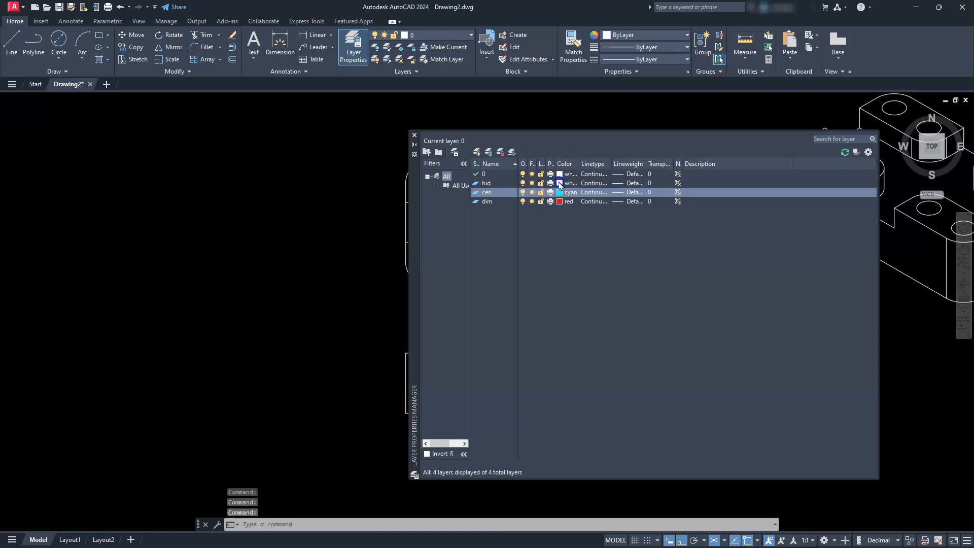
left_click(494, 367)
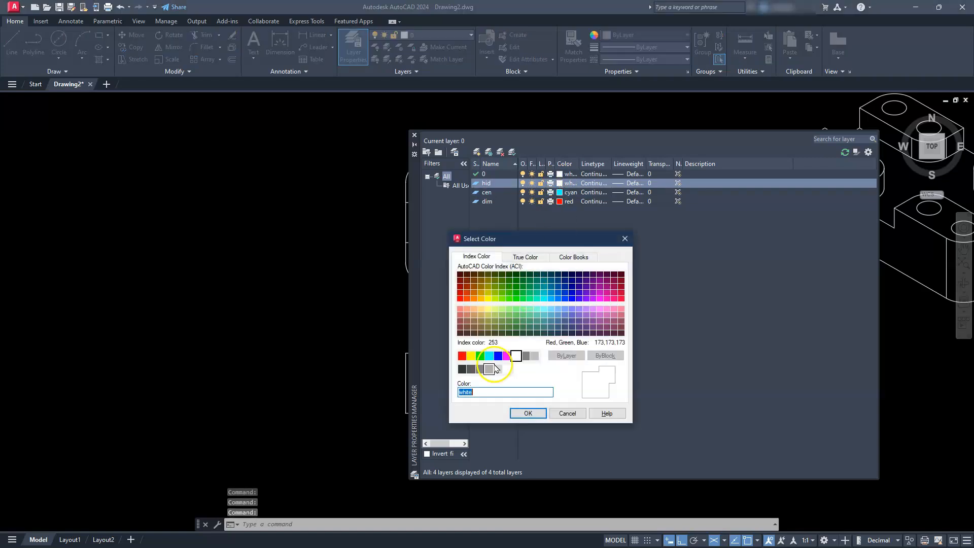
left_click(480, 356)
left_click(518, 412)
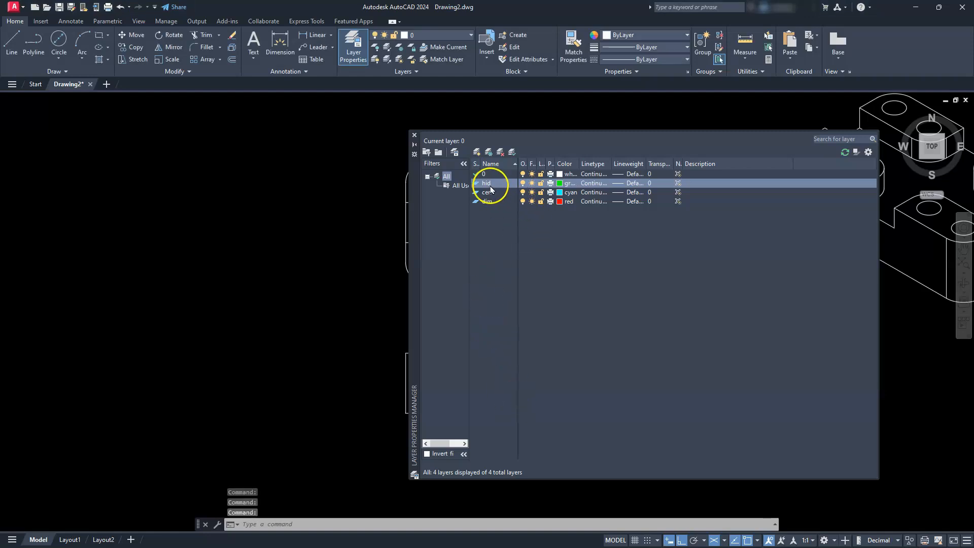
- Load the CENTER2 linetype and assign it to the hid layer
left_click(595, 184)
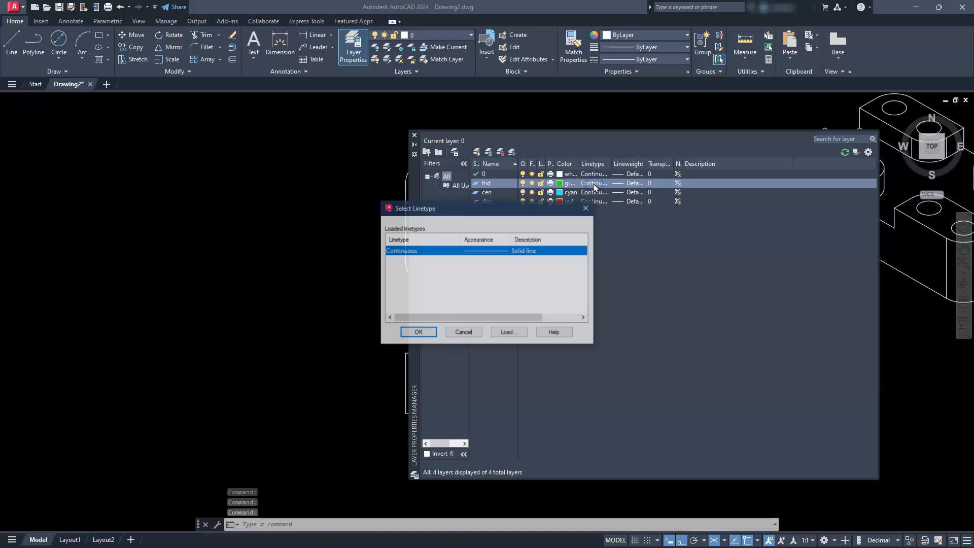
left_click(509, 333)
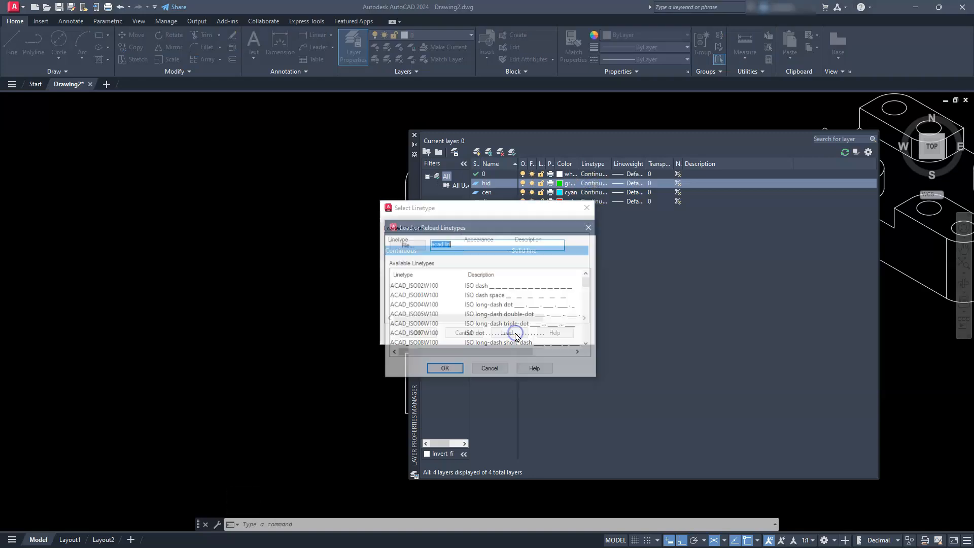
scroll(447, 326, "down", 1)
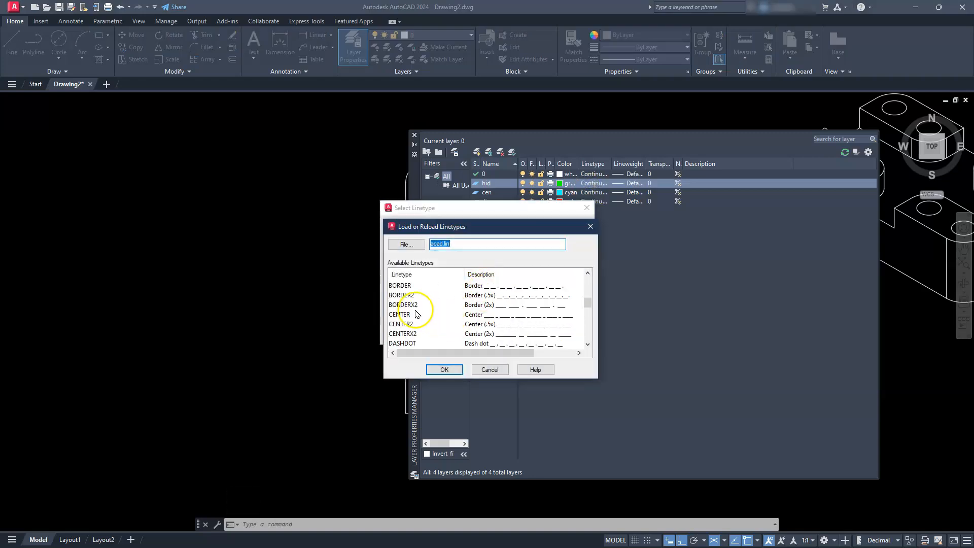
left_click(443, 369)
left_click(480, 250)
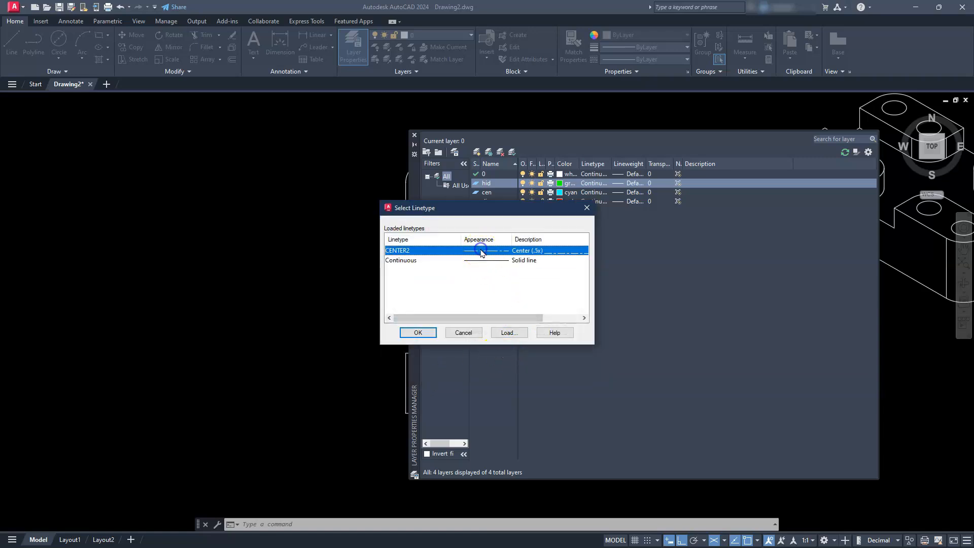
left_click(419, 333)
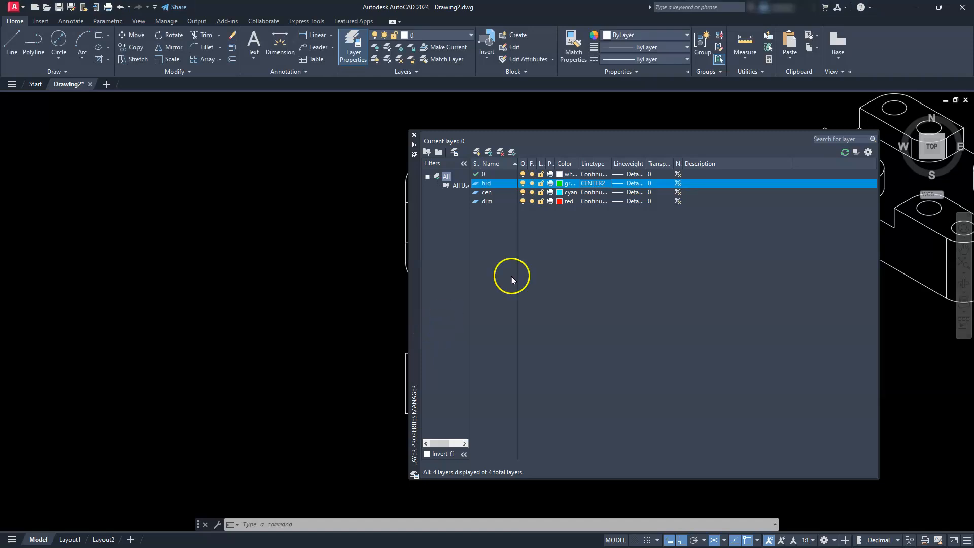
- Load the HIDDEN2 linetype and assign it to the hid layer
left_click(589, 186)
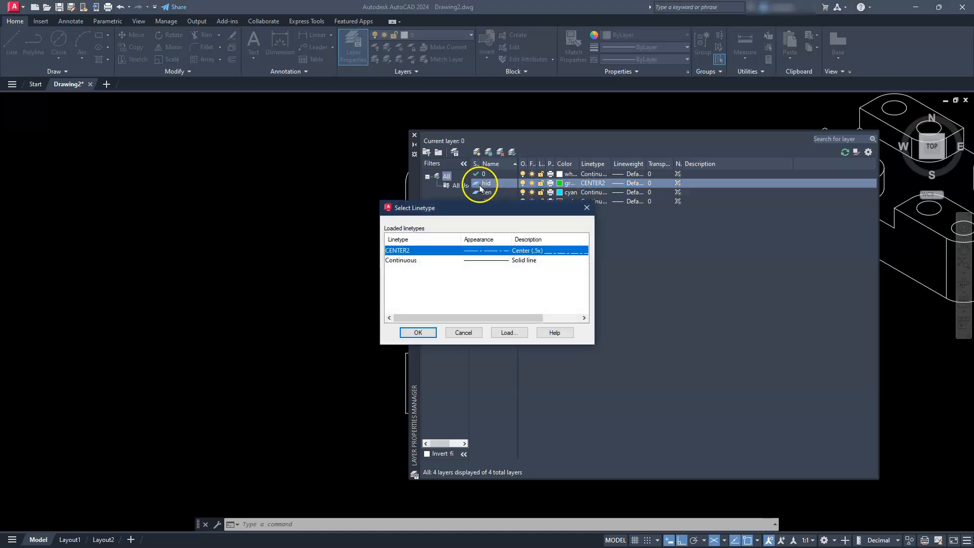
left_click(506, 333)
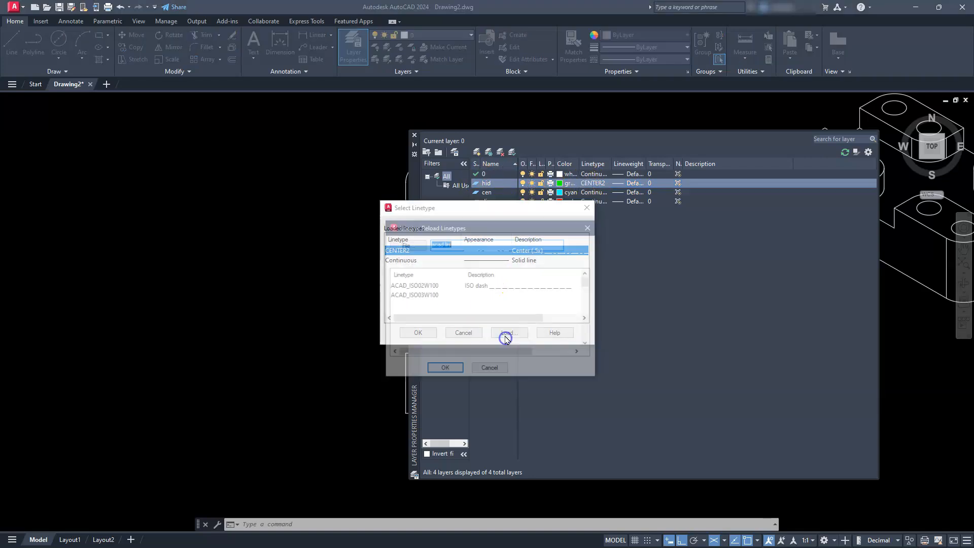
scroll(451, 329, "down", 7)
scroll(449, 333, "down", 3)
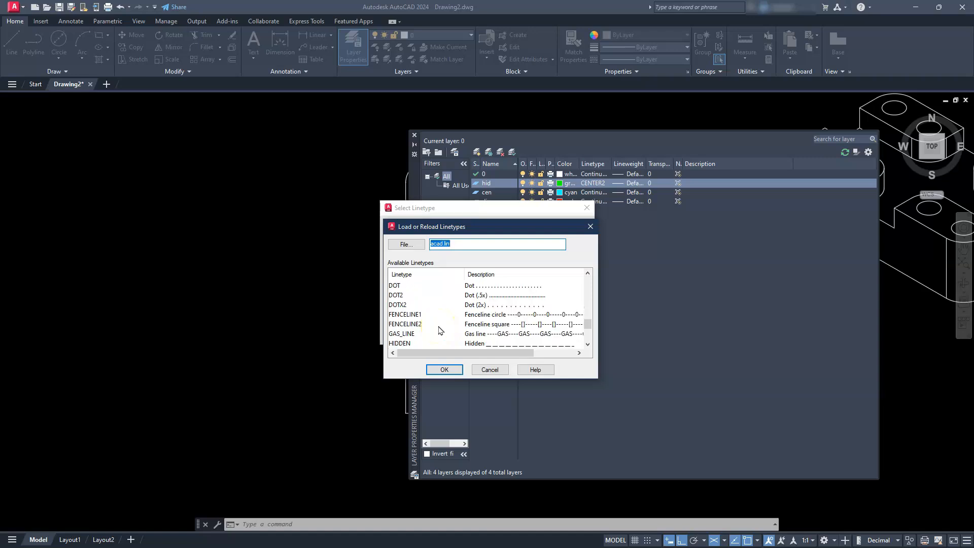
scroll(441, 331, "down", 1)
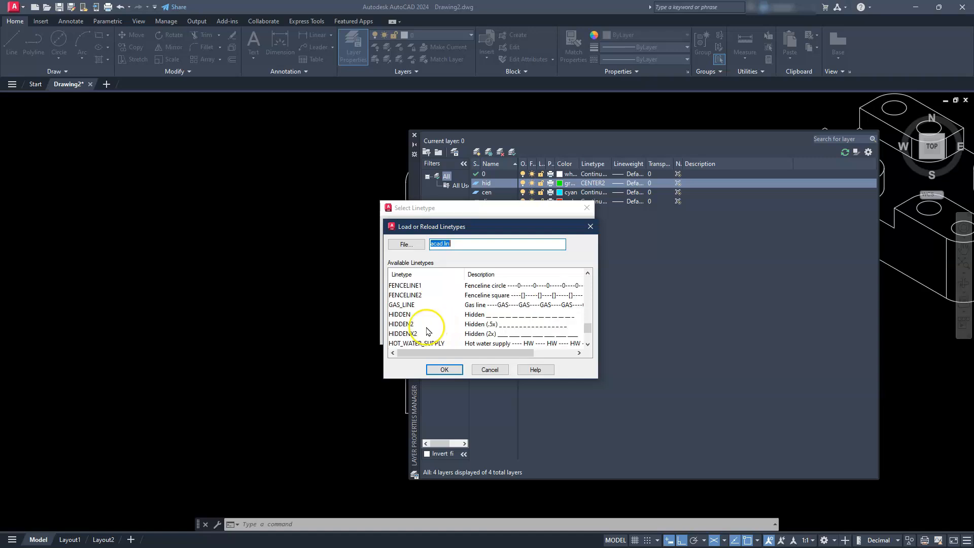
left_click(444, 369)
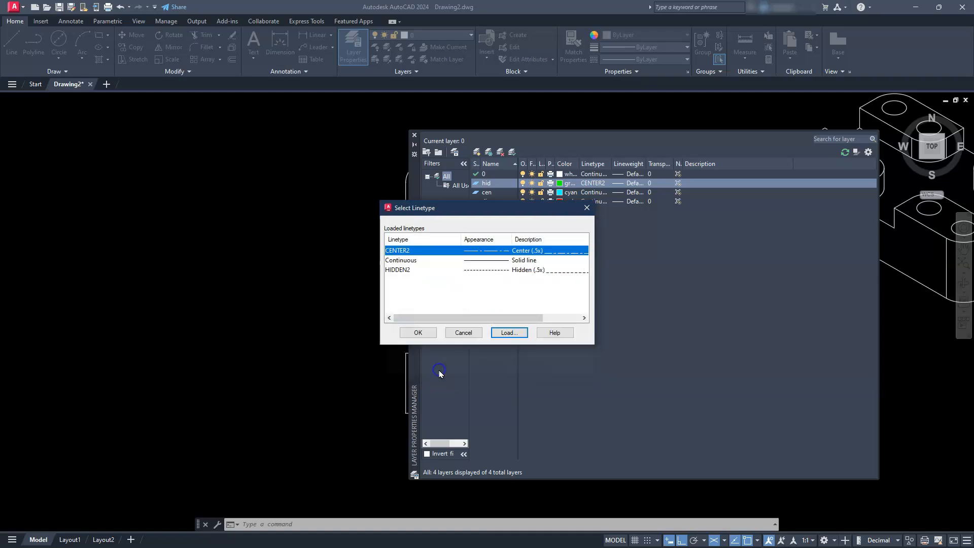
left_click(522, 260)
left_click(524, 269)
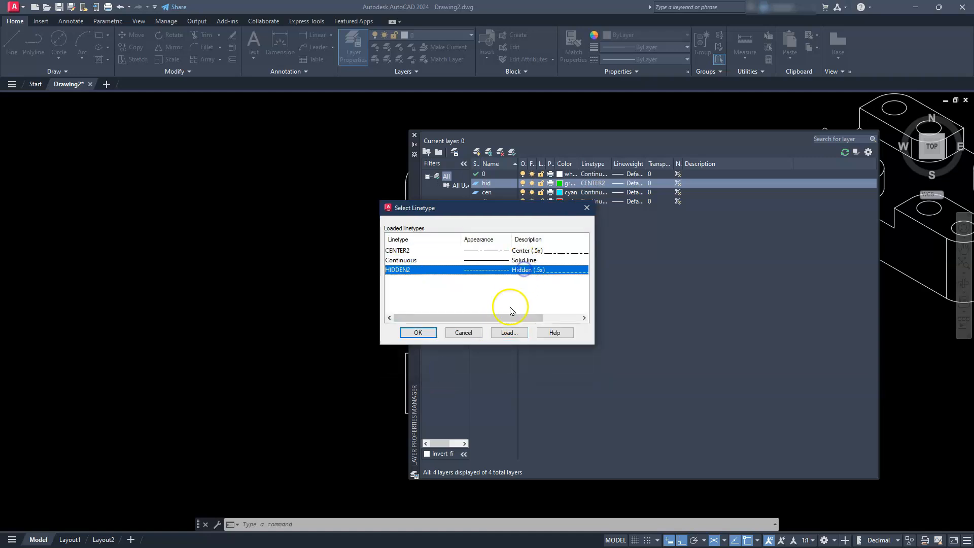
left_click(419, 333)
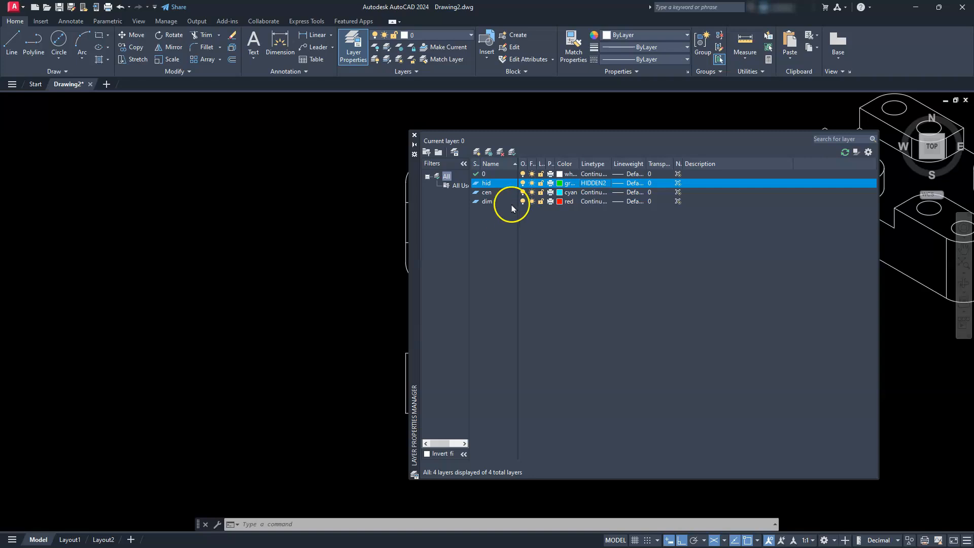
- Assign the CENTER2 linetype to the cen layer and close the layer manager
left_click(591, 193)
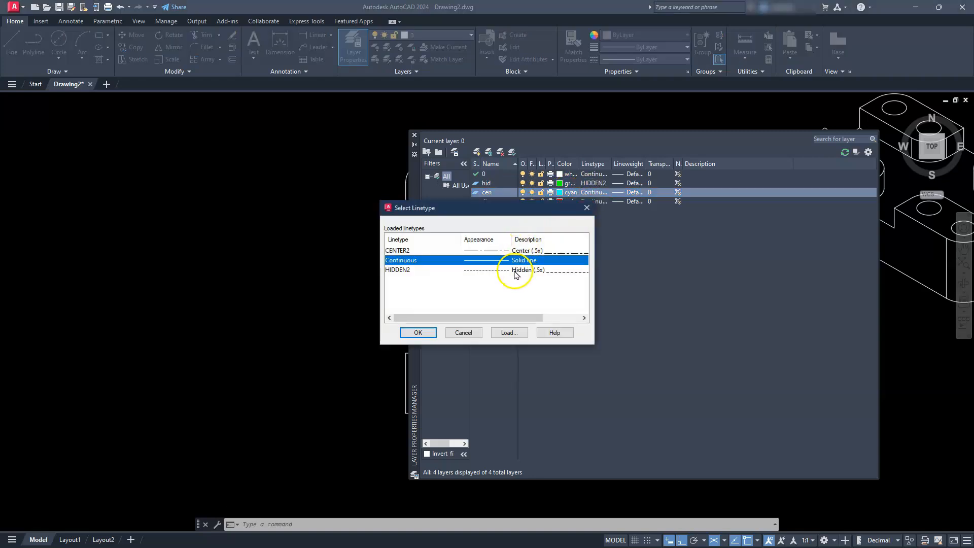
left_click(513, 251)
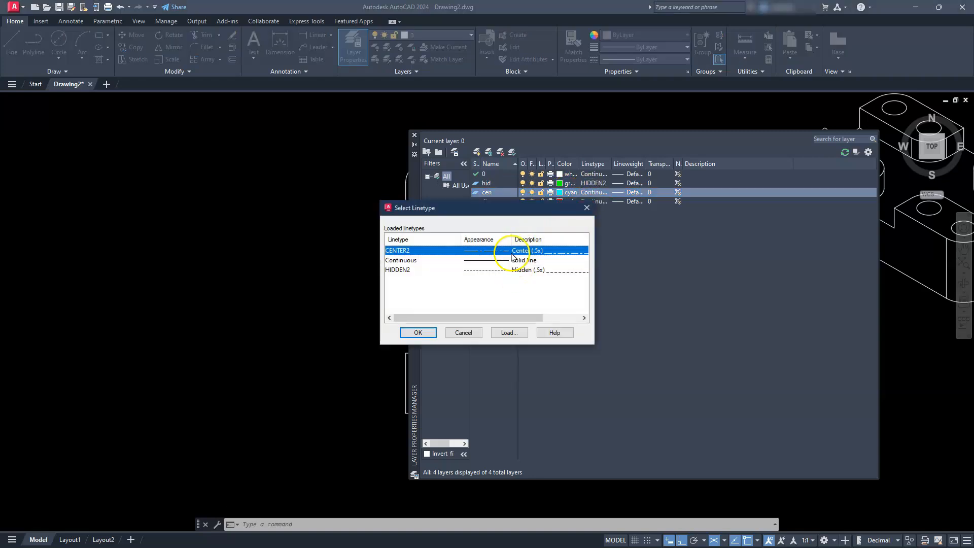
left_click(421, 333)
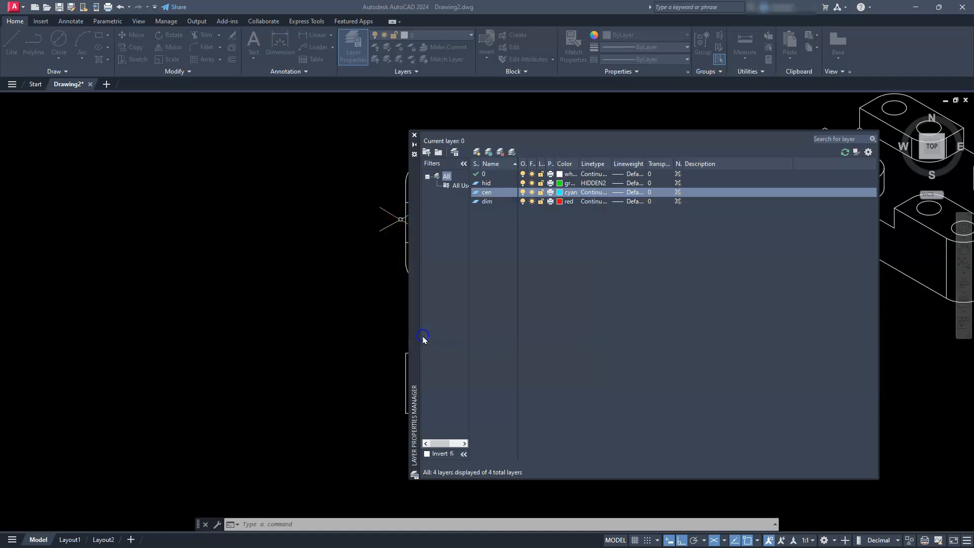
left_click(415, 135)
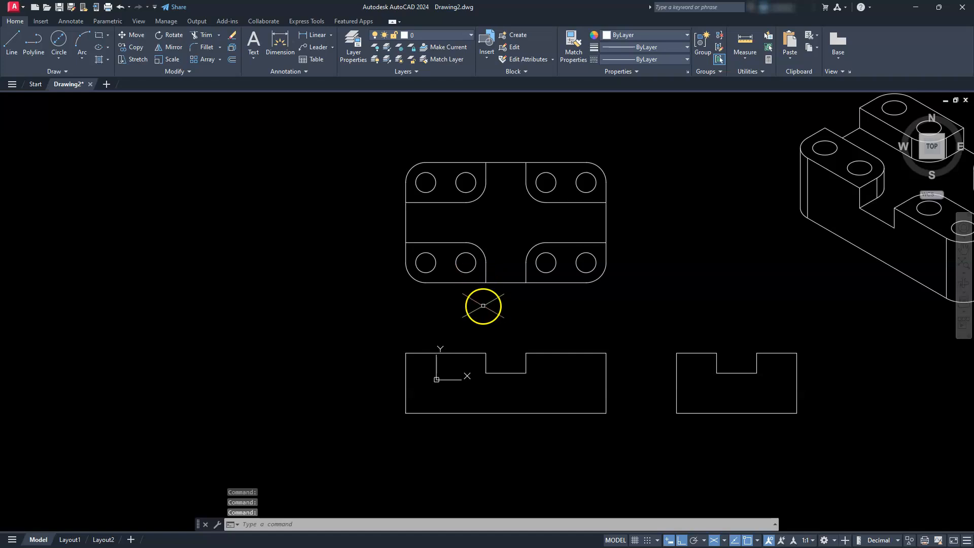
- Turn off isometric drafting and draw horizontal lines from both lower notch corners to the front view's outer edges
left_click(715, 541)
scroll(448, 368, "up", 4)
mouse_move(682, 421)
middle_mouse_down()
mouse_move(603, 368)
mouse_move(579, 315)
middle_mouse_up()
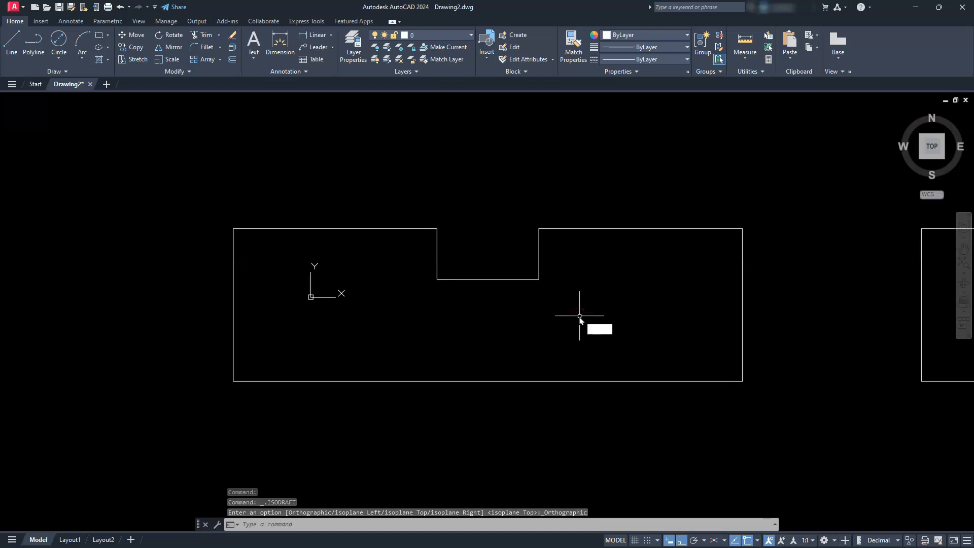
type("L")
key("Return")
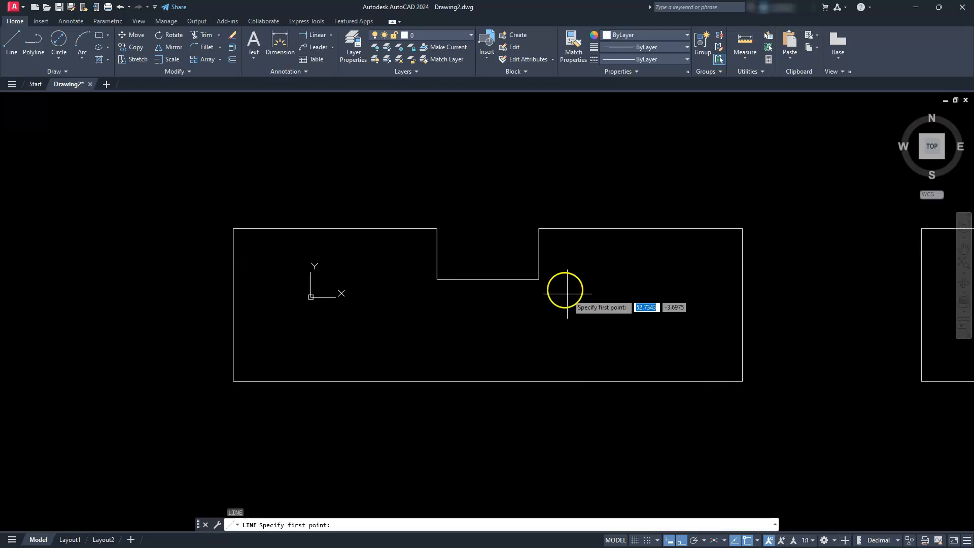
left_click(539, 279)
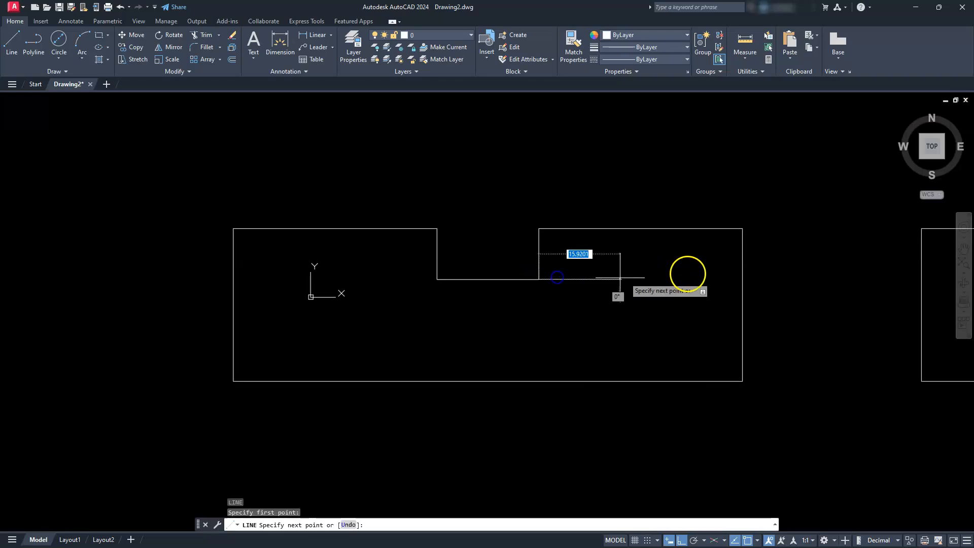
left_click(742, 279)
key("Escape")
key("Return")
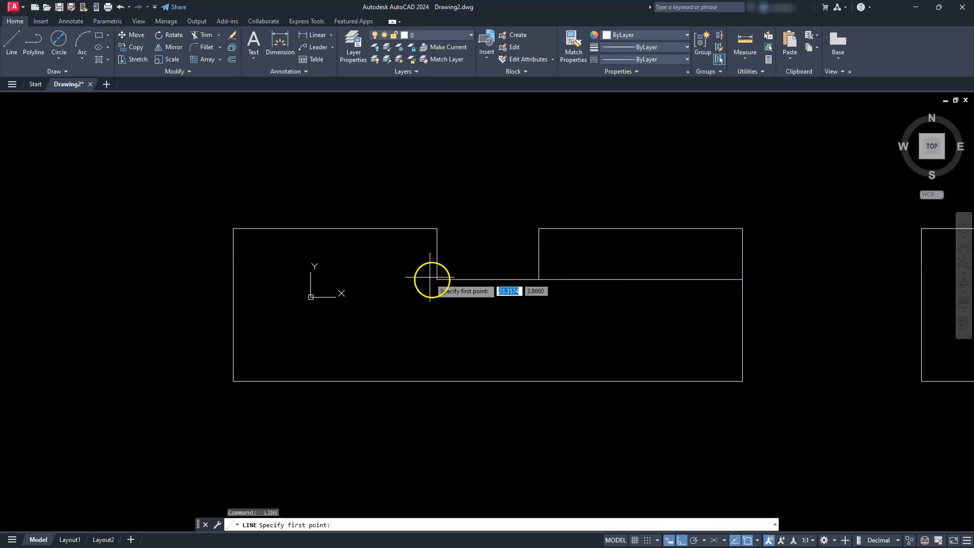
left_click(438, 278)
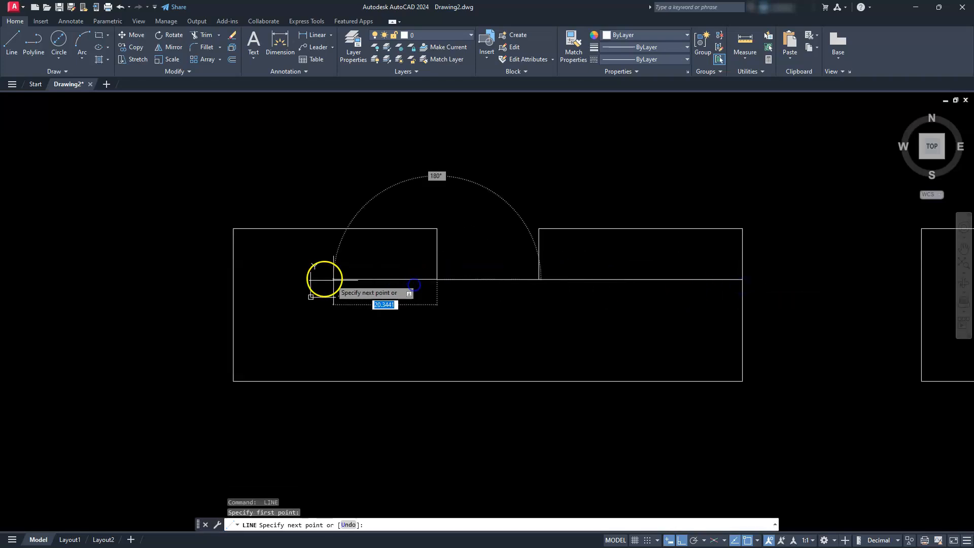
left_click(234, 279)
key("Escape")
- Draw horizontal lines from both lower notch corners to the side view's outer edges
middle_click_drag(817, 266, 413, 289)
key("Return")
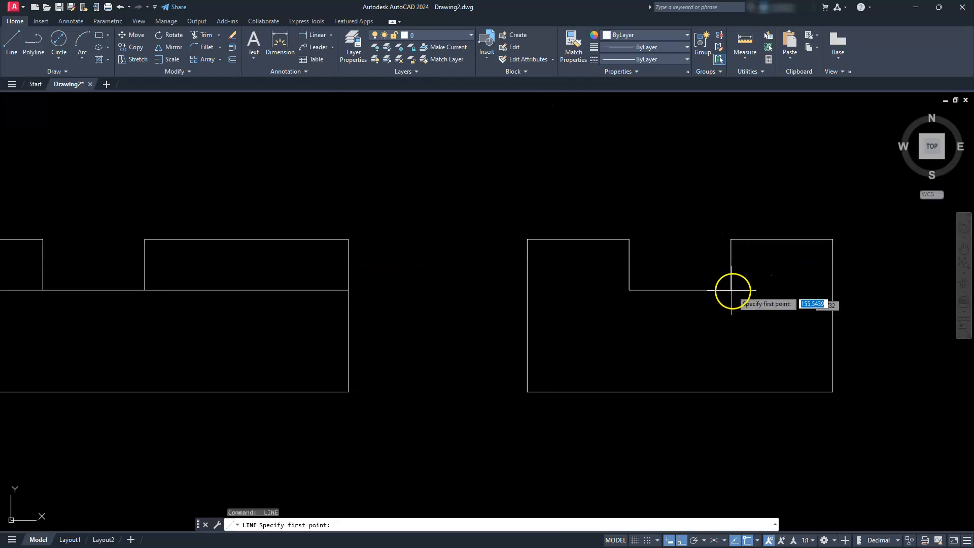
left_click(731, 290)
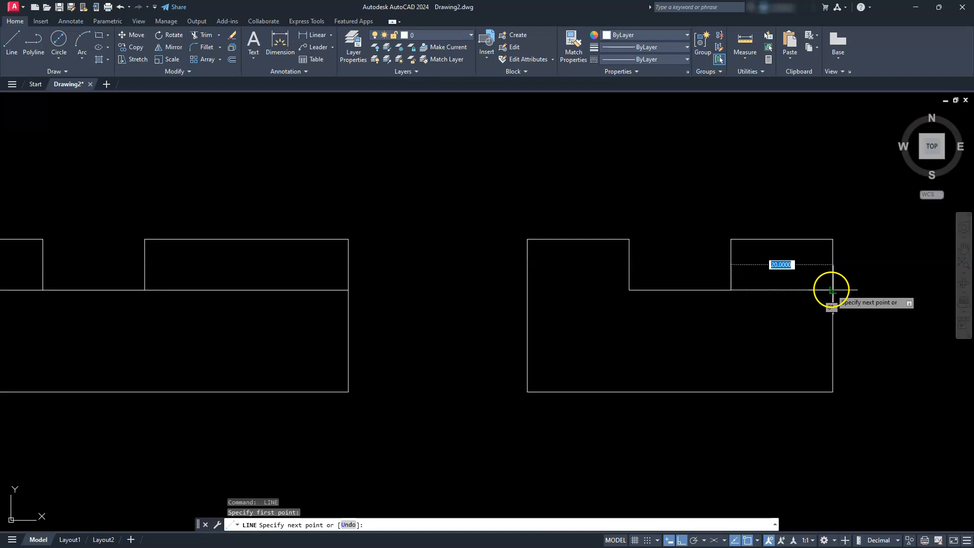
left_click(832, 289)
key("Escape")
key("Return")
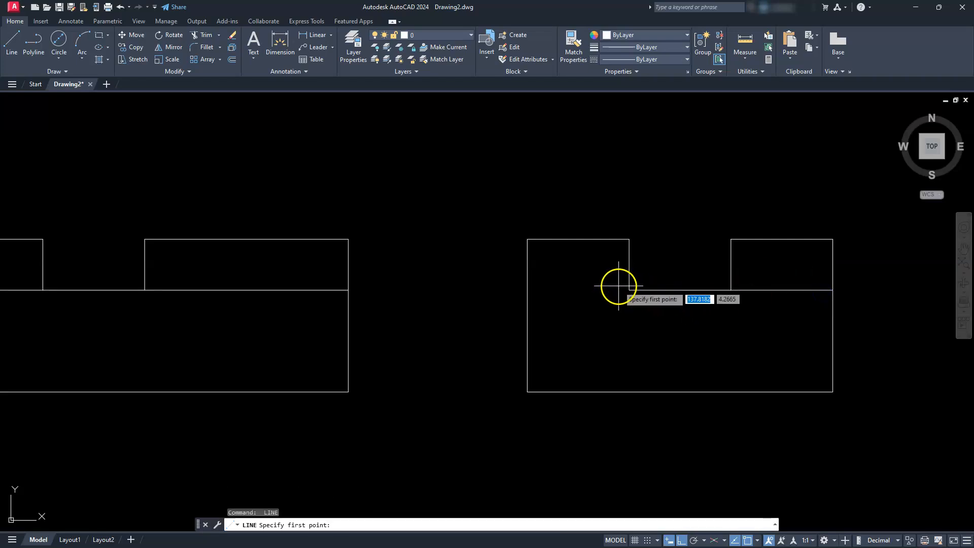
left_click(629, 289)
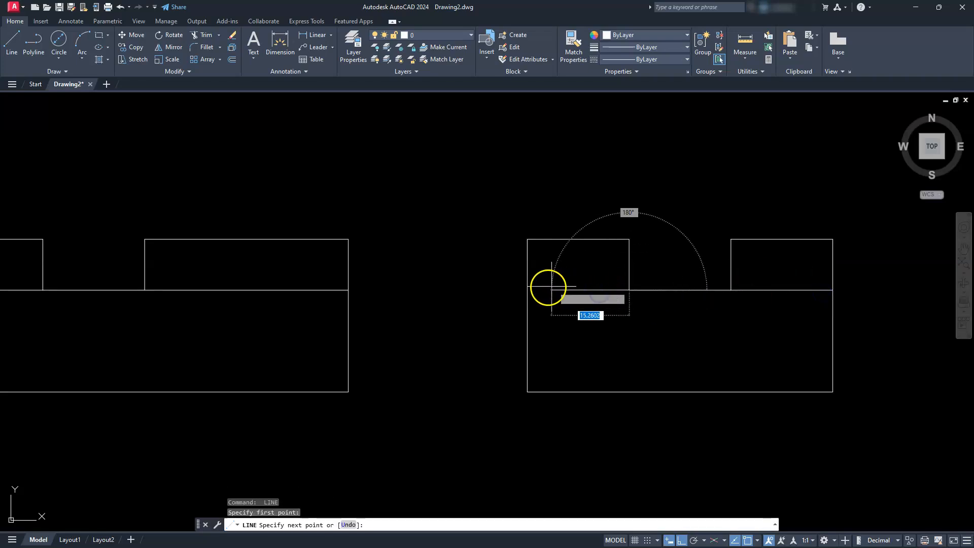
left_click(527, 290)
key("Escape")
- Move the four horizontal lines beside the notches in the front and side views to the hid layer
scroll(552, 314, "down", 4)
middle_click_drag(541, 316, 678, 356)
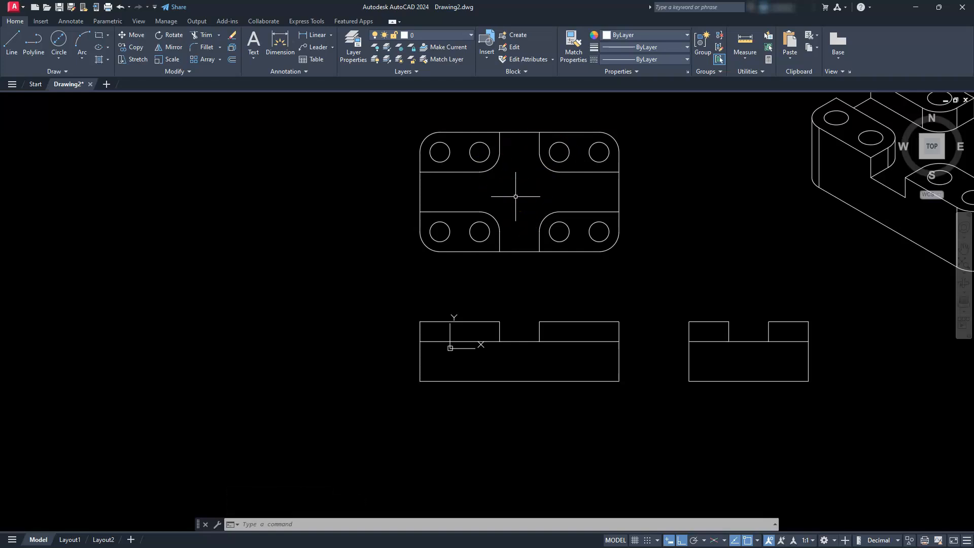
scroll(515, 197, "up", 2)
middle_click_drag(580, 270, 410, 176)
left_click(767, 315)
left_click(761, 330)
left_click(645, 321)
left_click(636, 338)
left_click(532, 347)
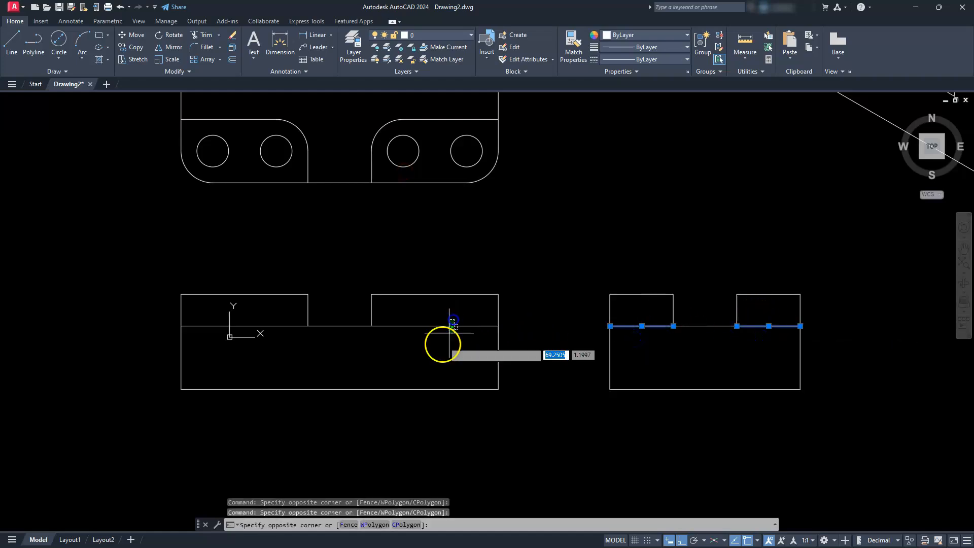
left_click(439, 344)
left_click(207, 326)
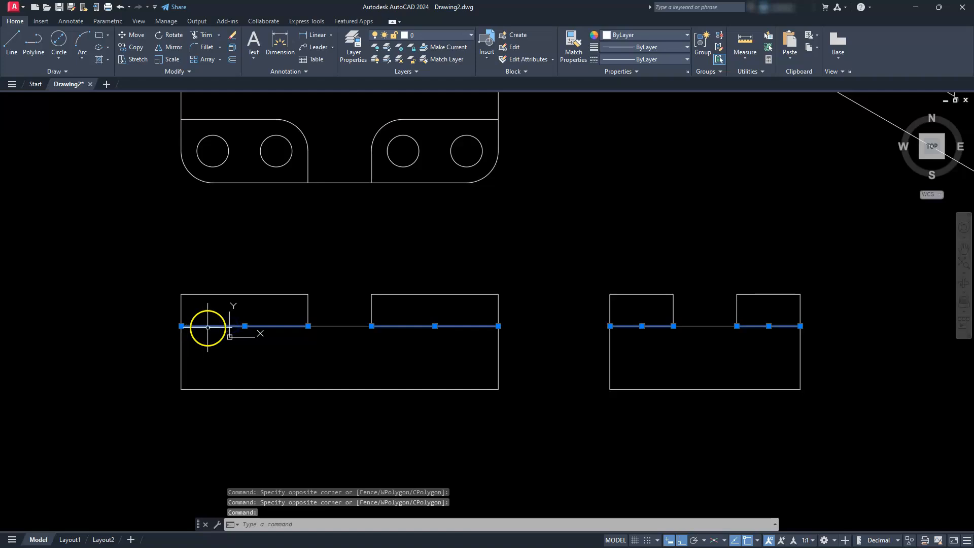
left_click(429, 37)
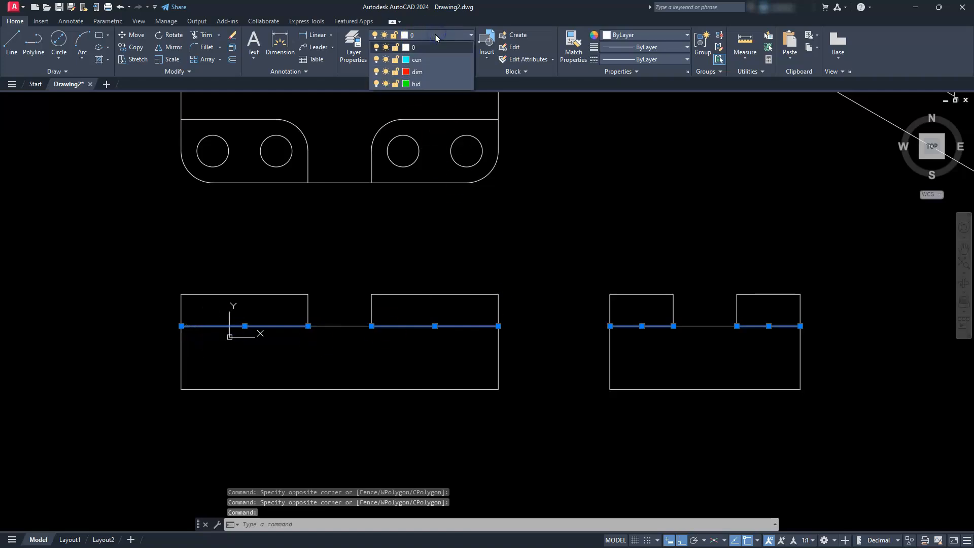
left_click(417, 84)
key("Escape")
key("Escape")
key("Escape")
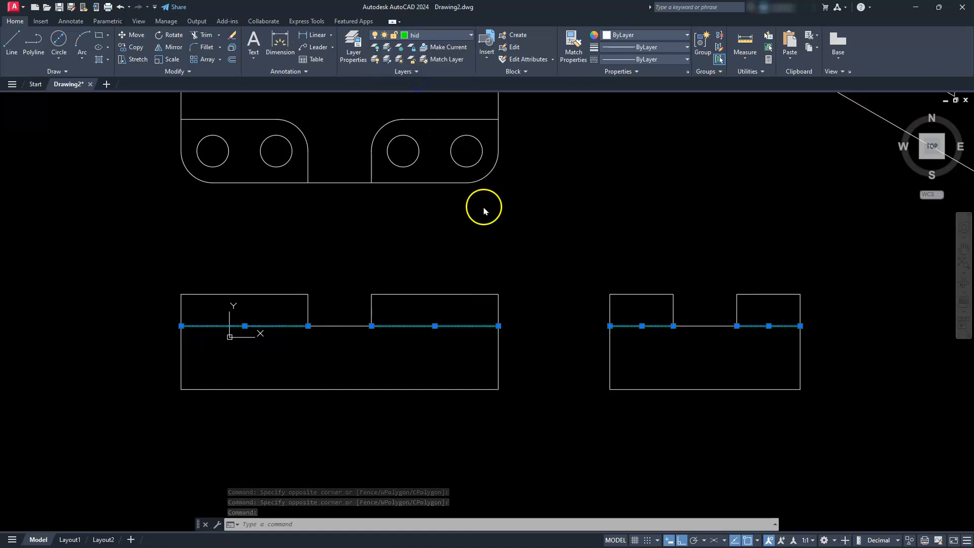
- Draw vertical construction lines through the left and right quadrants of the four lower holes in the top view
middle_click_drag(264, 314, 310, 323)
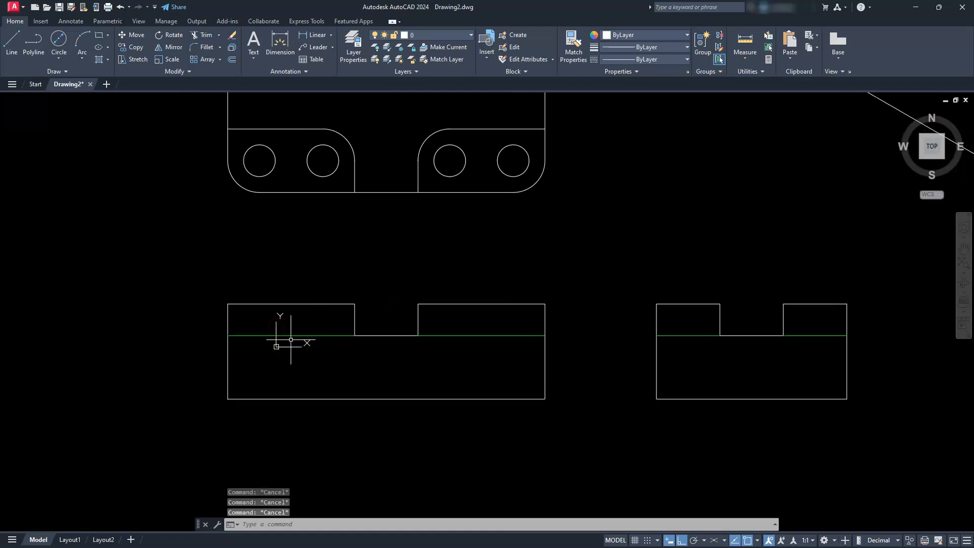
middle_click_drag(289, 295, 429, 315)
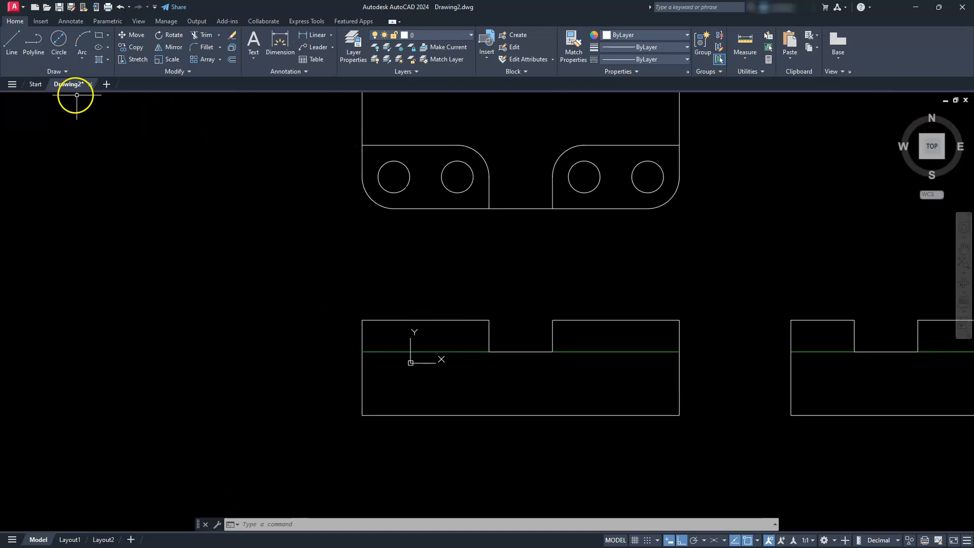
left_click(63, 71)
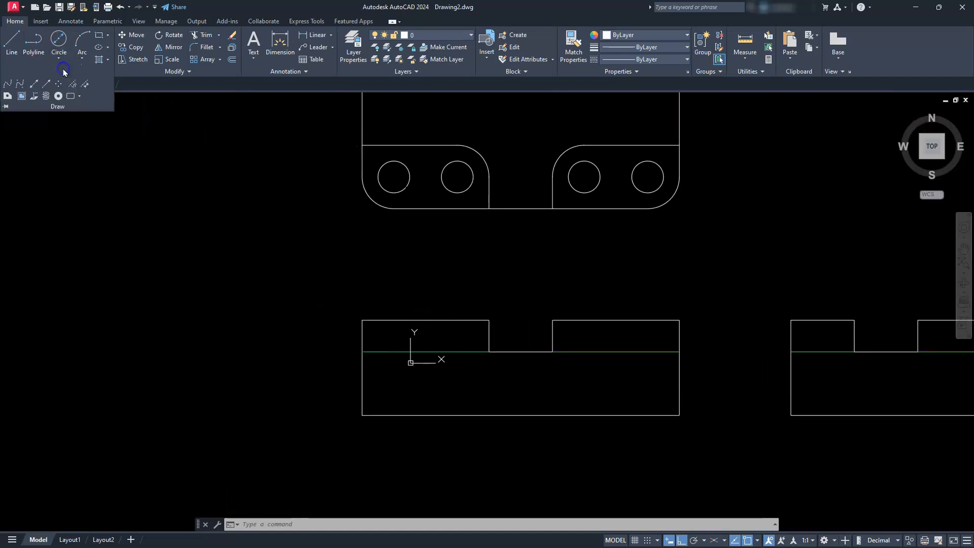
left_click(36, 86)
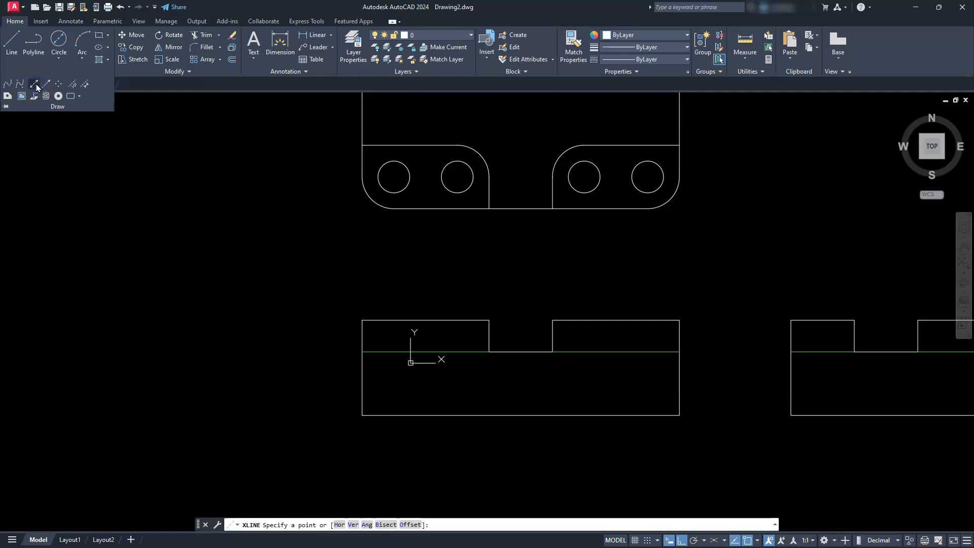
left_click(353, 525)
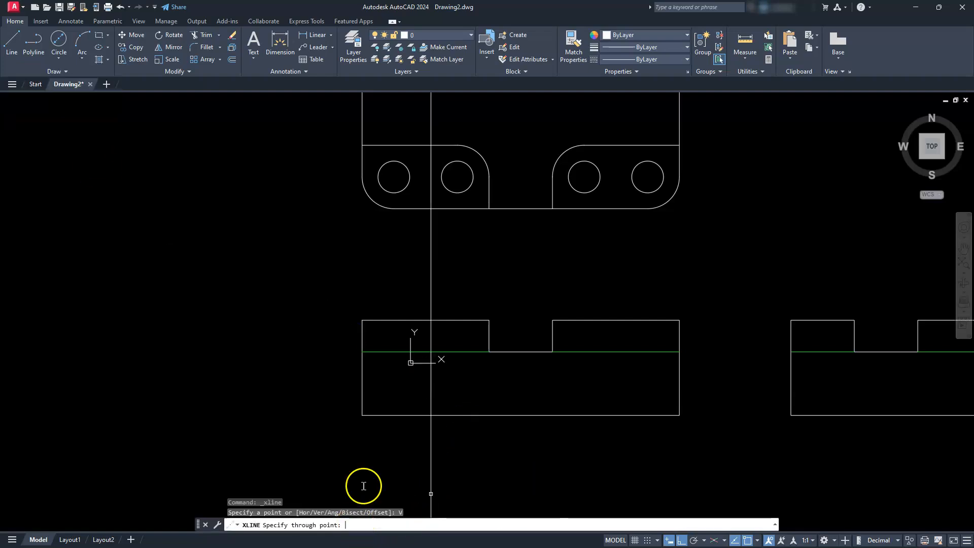
left_click(378, 177)
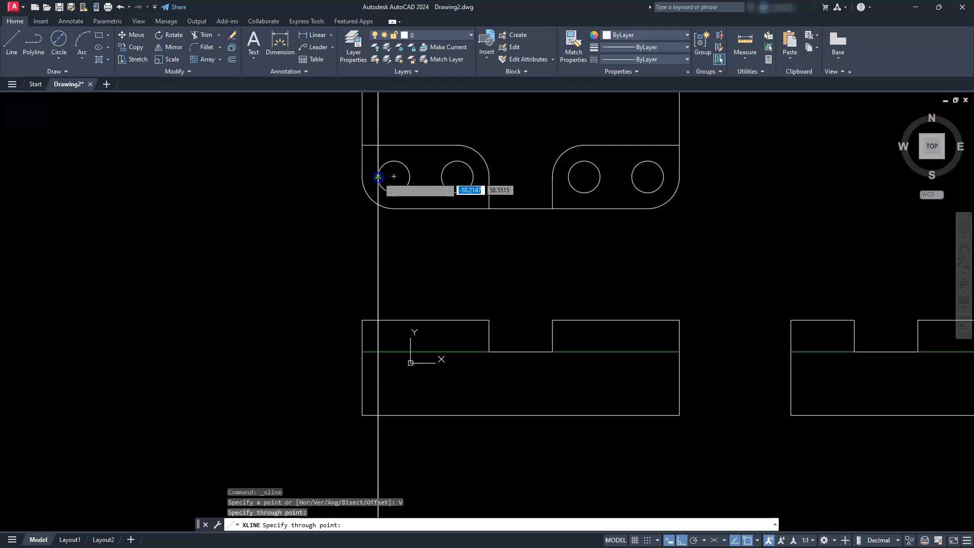
left_click(410, 177)
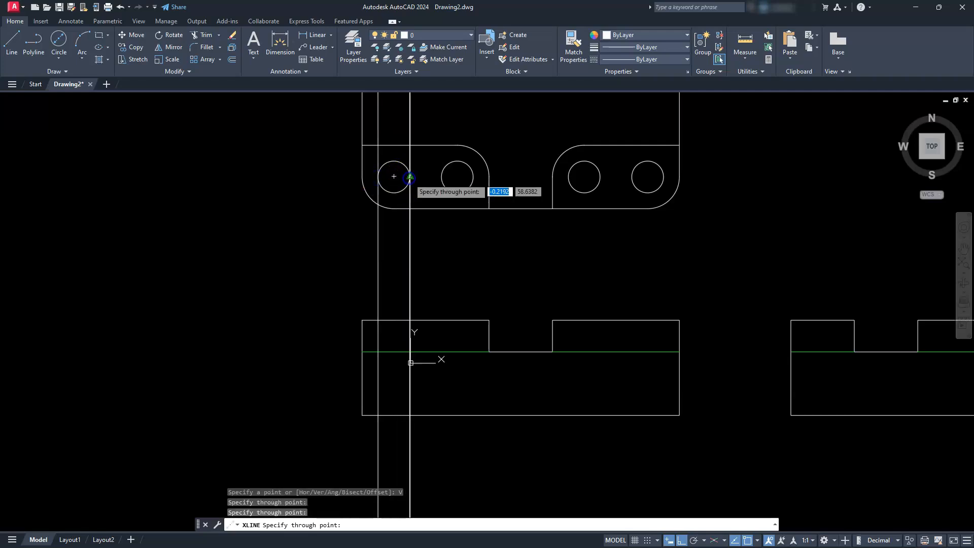
left_click(442, 176)
left_click(473, 177)
left_click(568, 176)
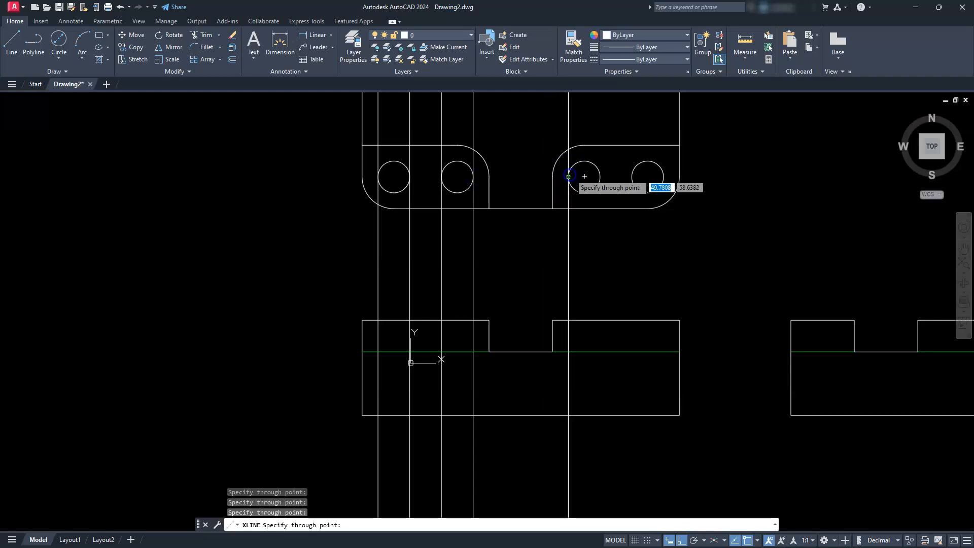
left_click(600, 177)
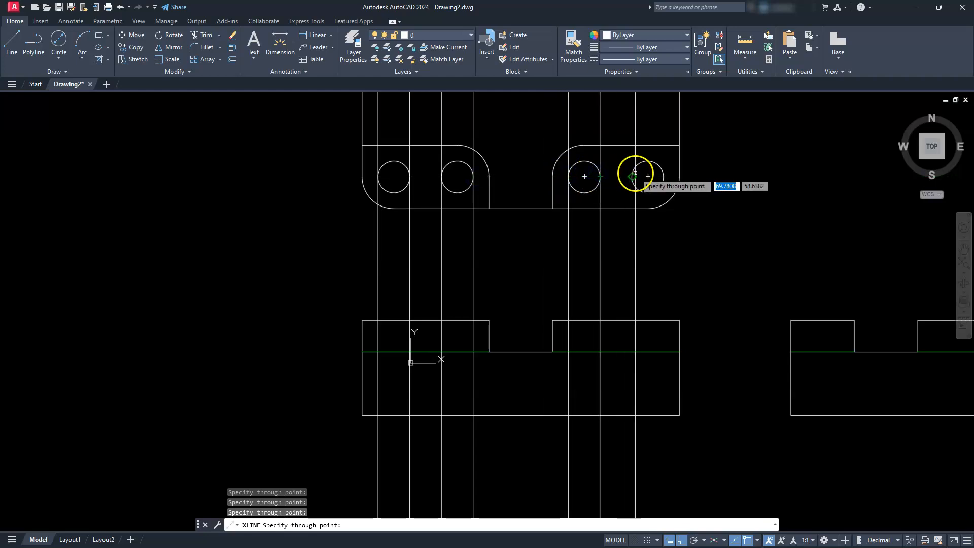
left_click(631, 176)
left_click(663, 176)
key("Escape")
key("Escape")
key("Escape")
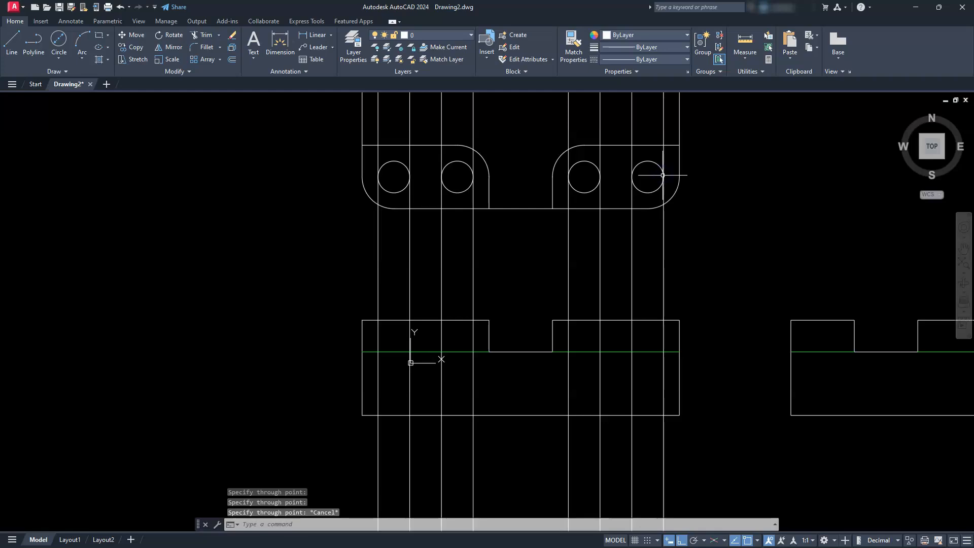
- Trim the vertical construction lines below the front view, using its upper and bottom edges as cutting edges
middle_click_drag(468, 326, 438, 248)
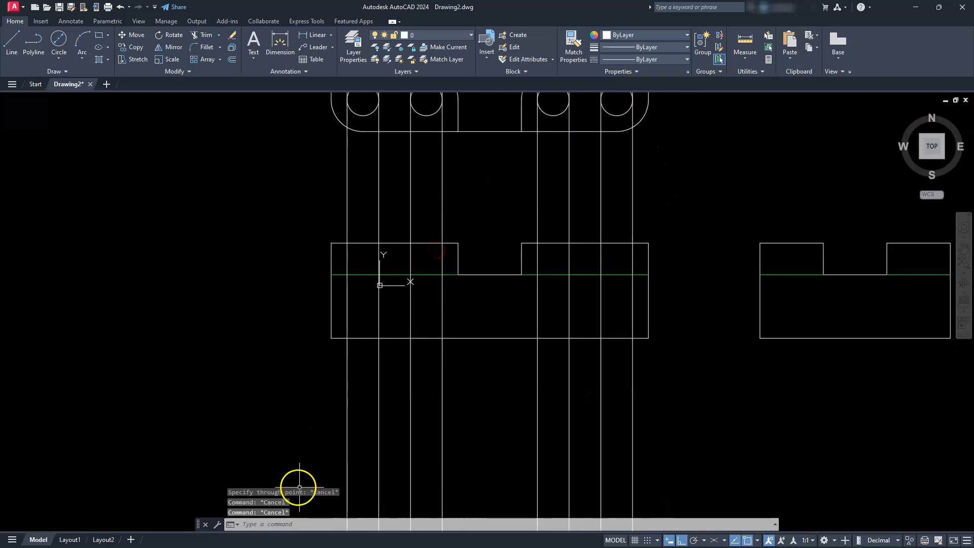
left_click(195, 37)
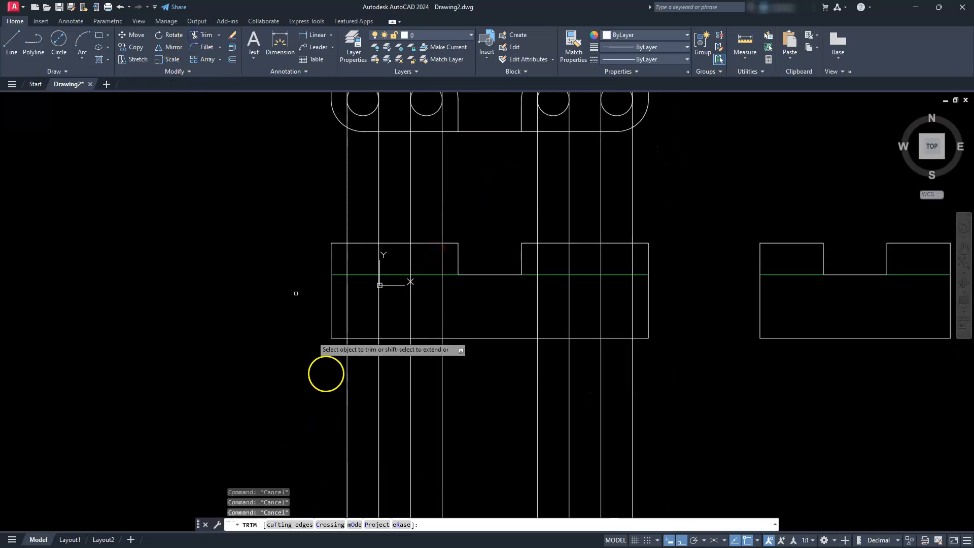
left_click(287, 524)
left_click(401, 244)
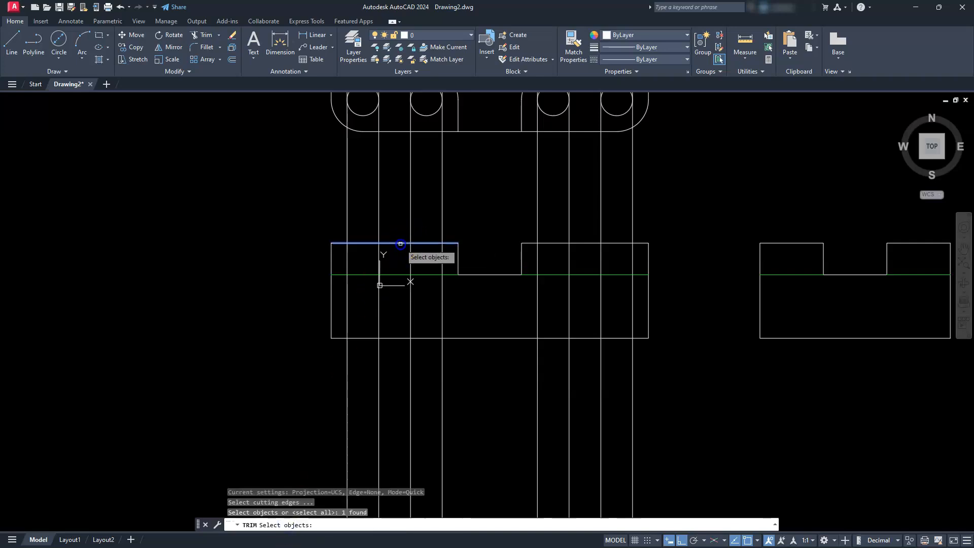
left_click(558, 243)
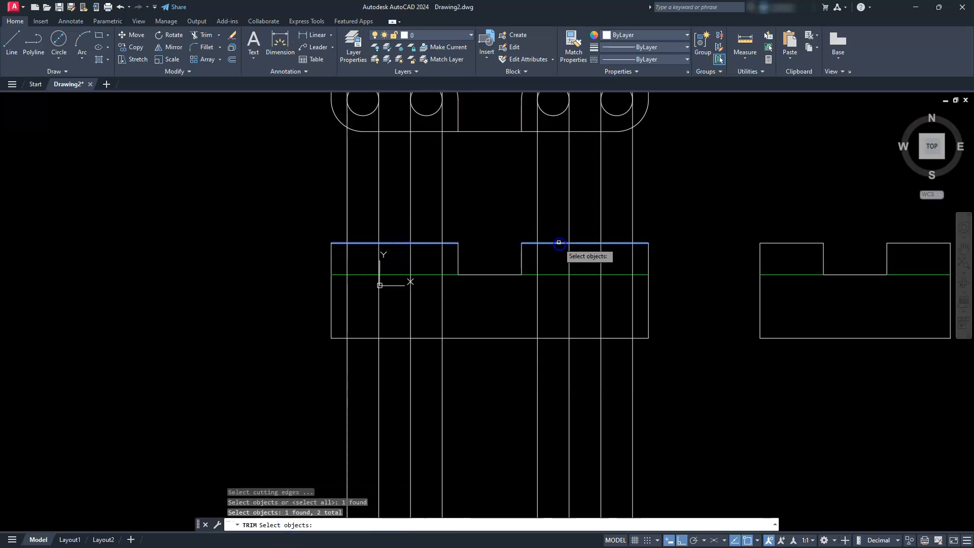
left_click(561, 337)
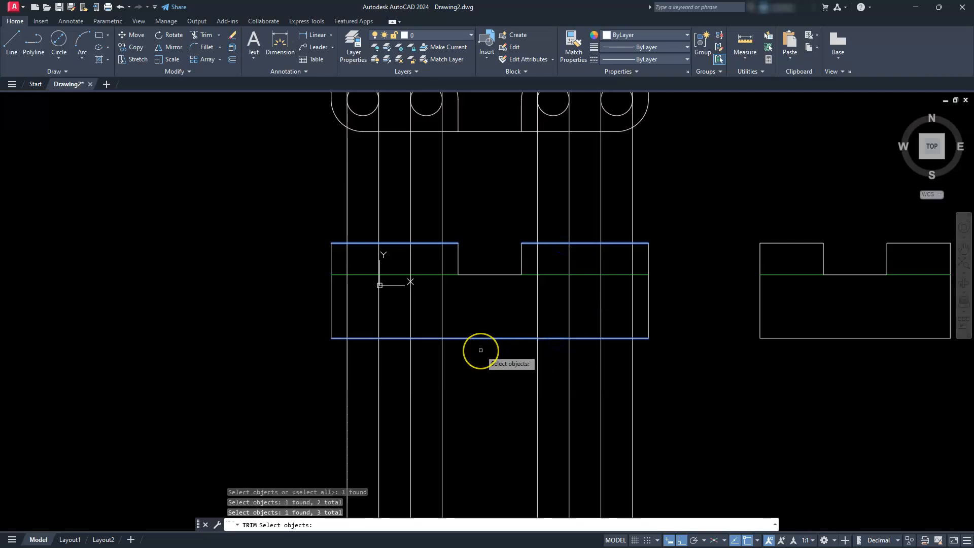
key("Return")
left_click(706, 396)
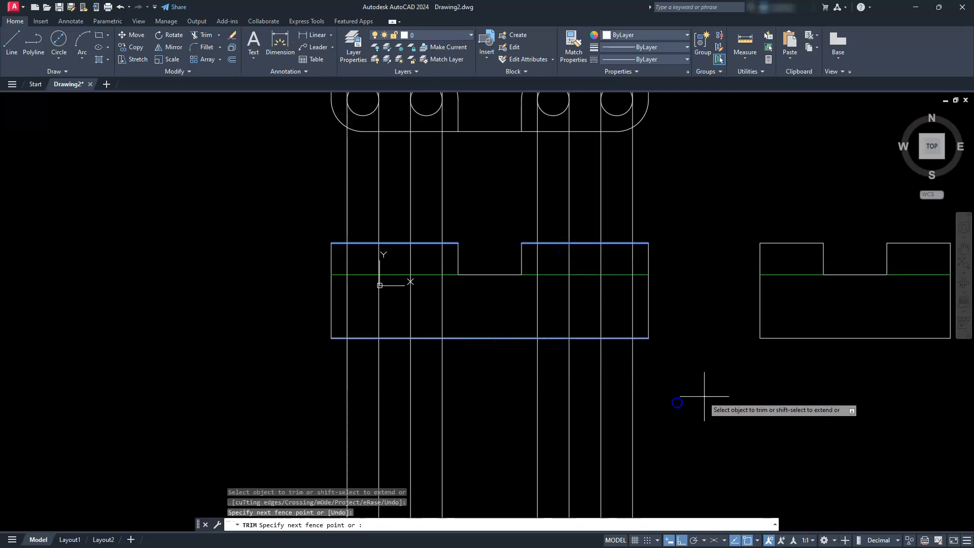
left_click(338, 399)
key("Return")
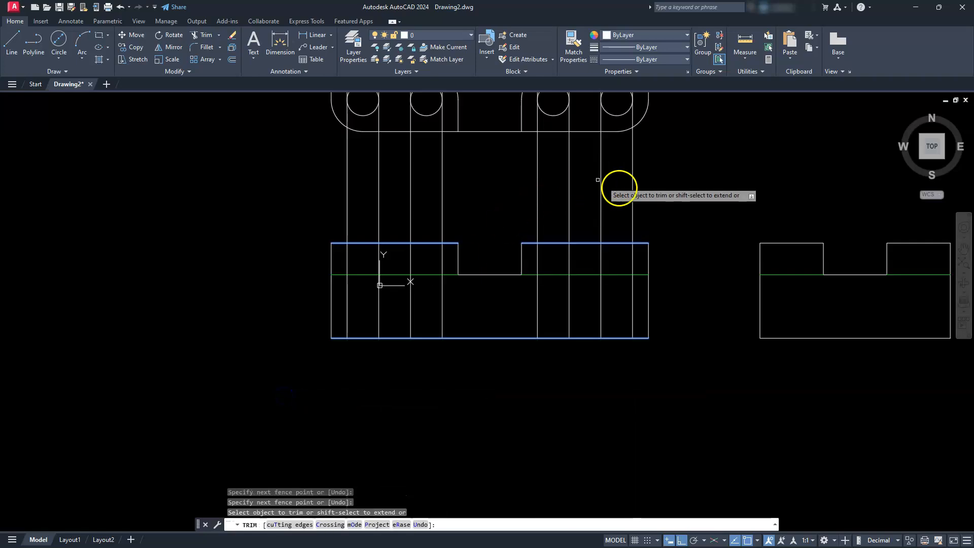
- Trim the vertical construction lines between the top view and the front view's upper edges
left_click(239, 199)
key("Return")
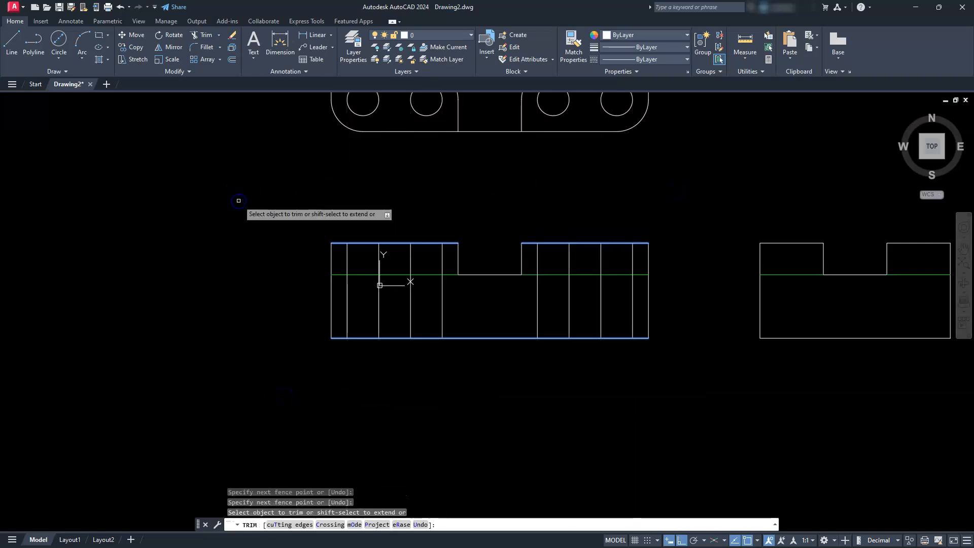
key("Escape")
key("Escape")
key("Escape")
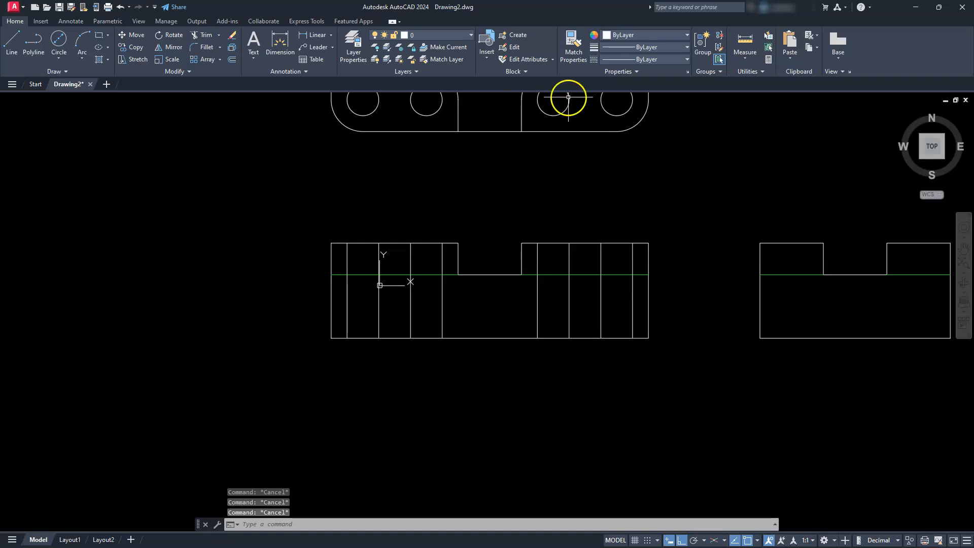
- Match the eight vertical hole lines in the front view to the properties of the hidden line beside the notch
left_click(569, 46)
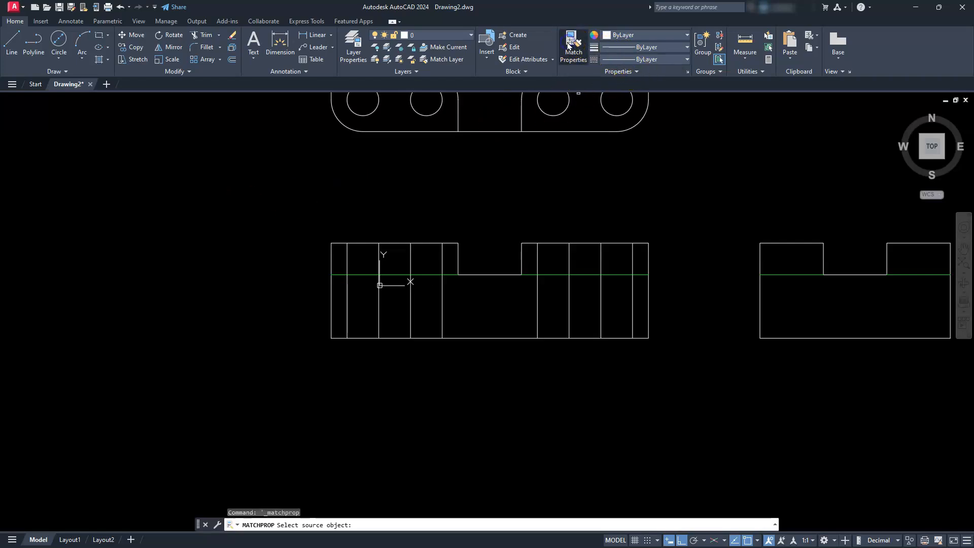
left_click(553, 275)
left_click(636, 308)
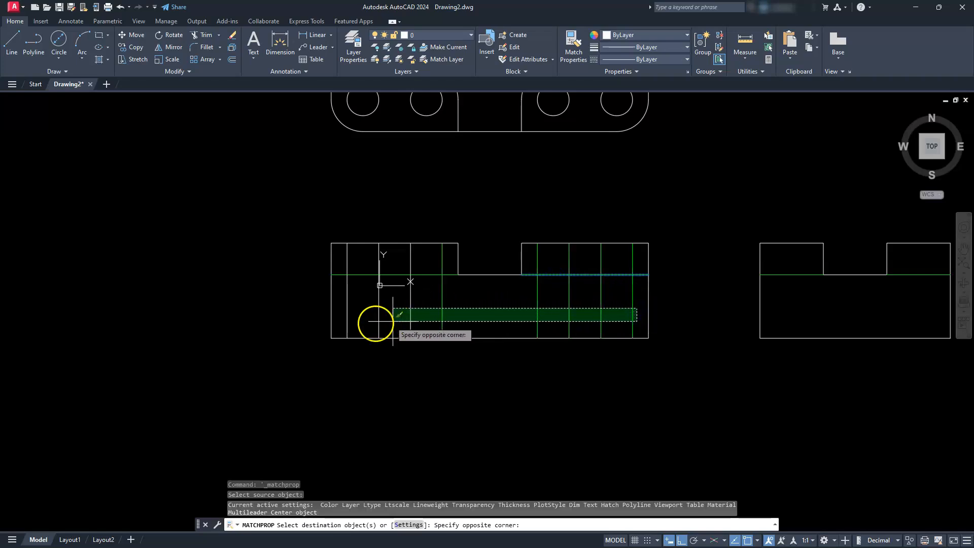
left_click(340, 317)
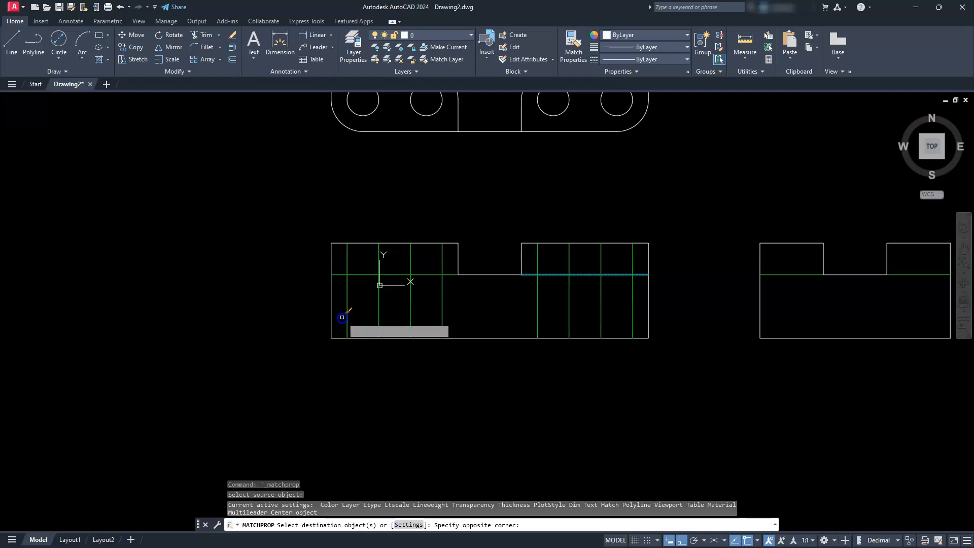
key("Escape")
key("Escape")
key("Escape")
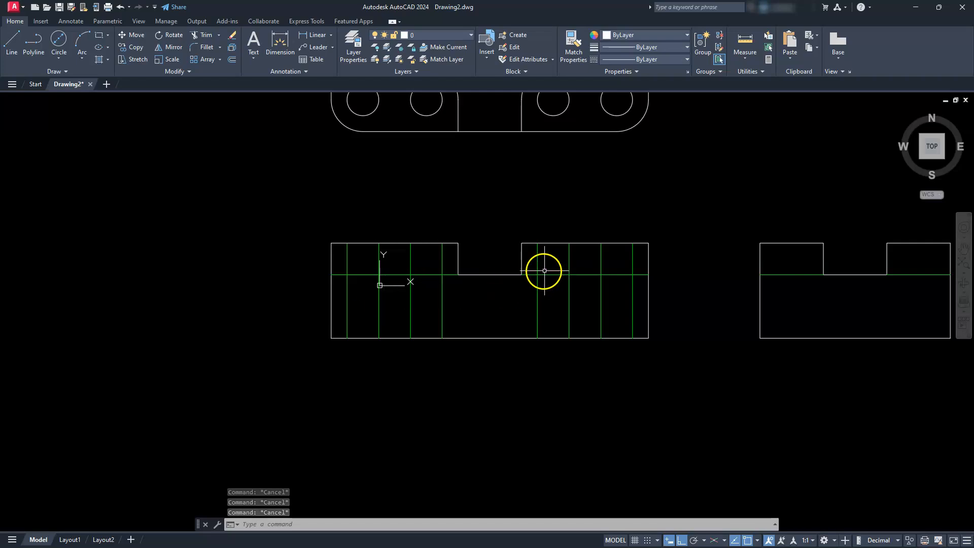
- Copy the front view's hidden-line pair just beyond the notch to both raised sides of the side view, from the pair's midpoint to each upper edge's midpoint
middle_click_drag(552, 287, 503, 308)
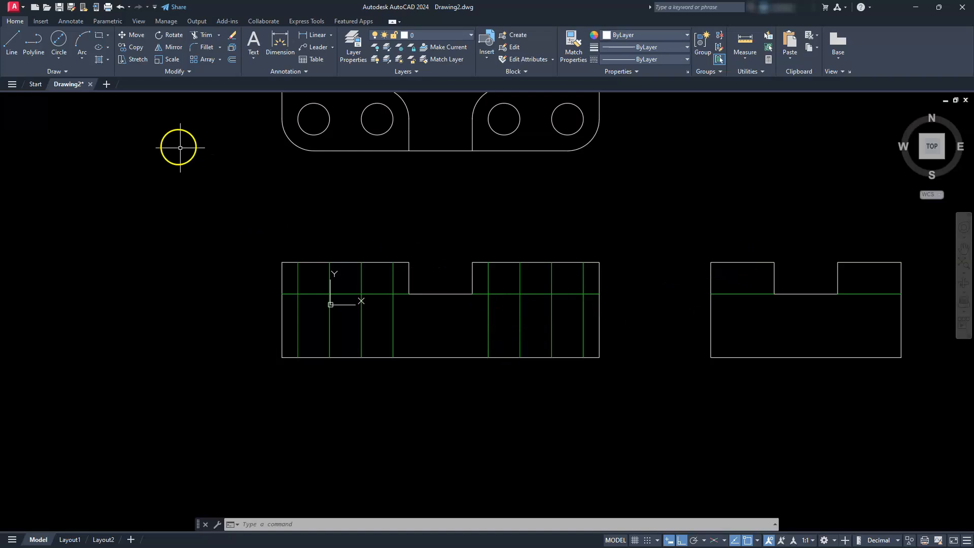
left_click(133, 46)
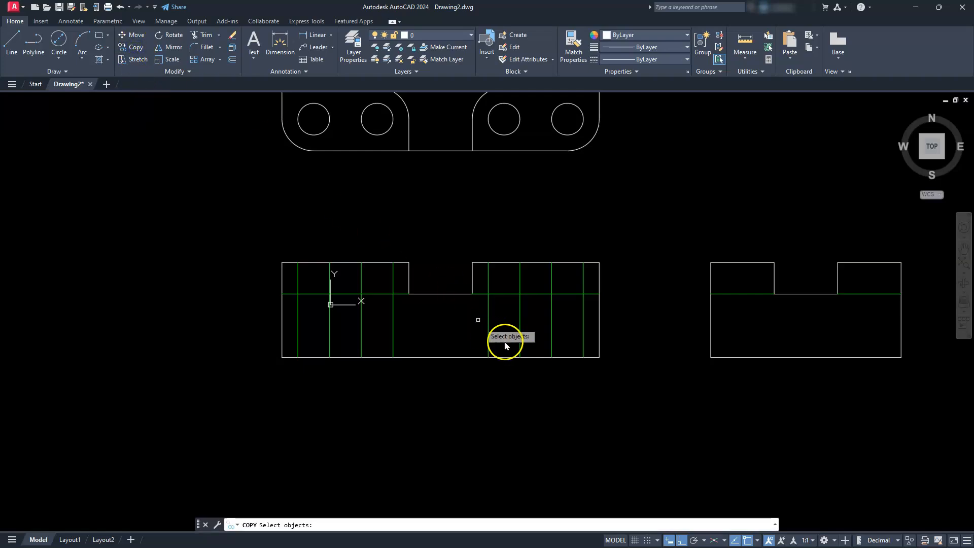
left_click(522, 320)
left_click(447, 333)
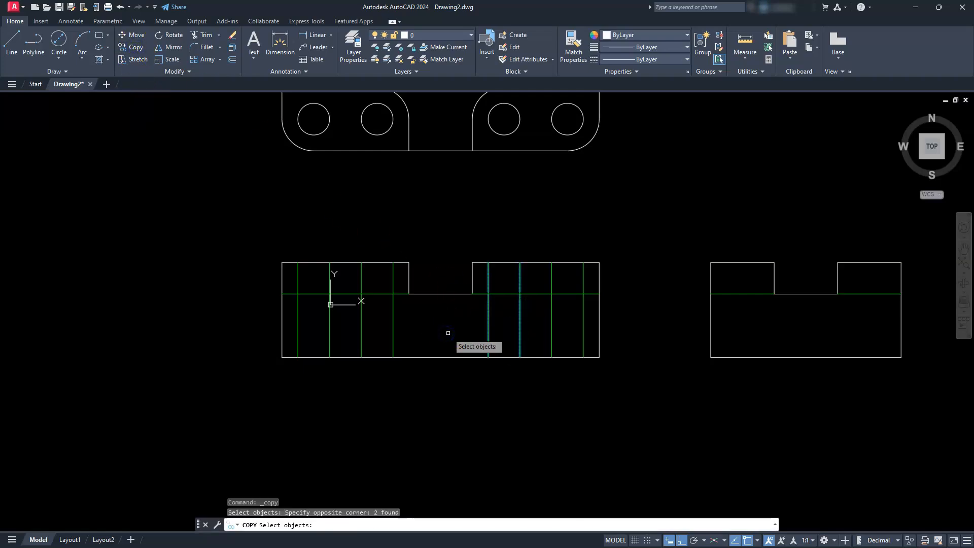
key("Return")
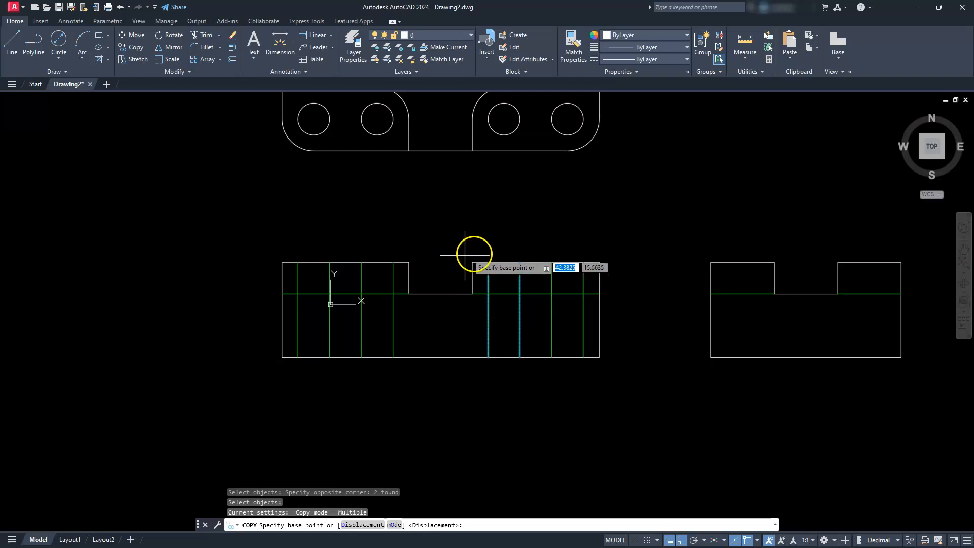
scroll(478, 255, "up", 3)
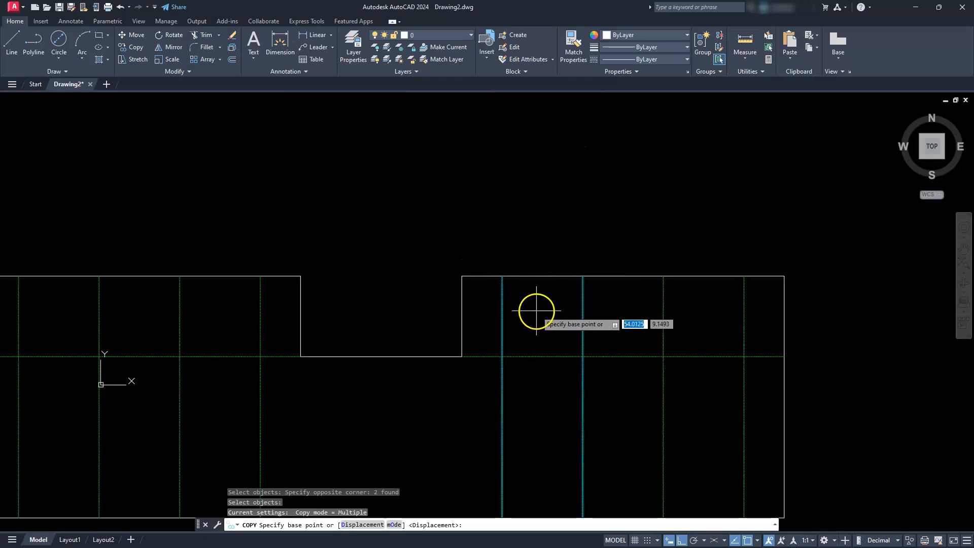
right_click(535, 315, "shift")
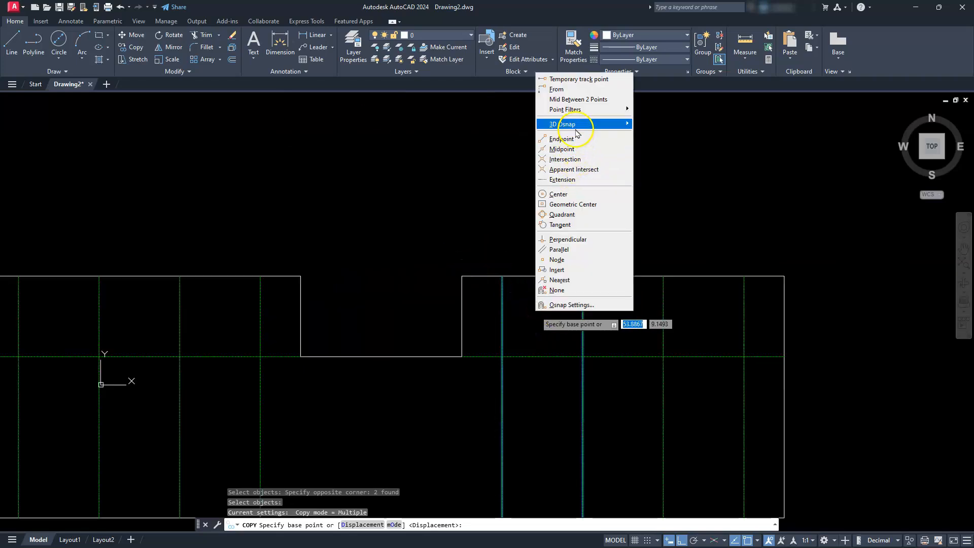
left_click(576, 100)
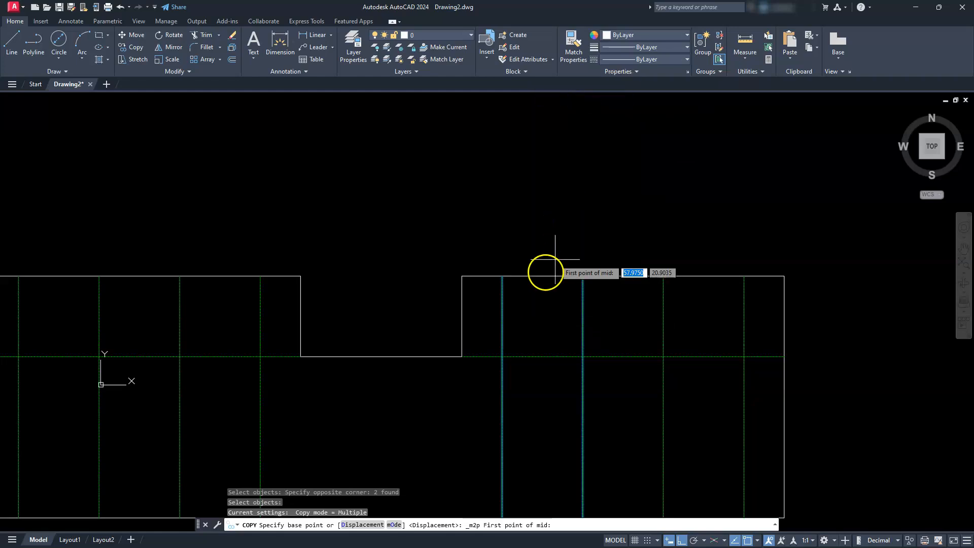
left_click(502, 276)
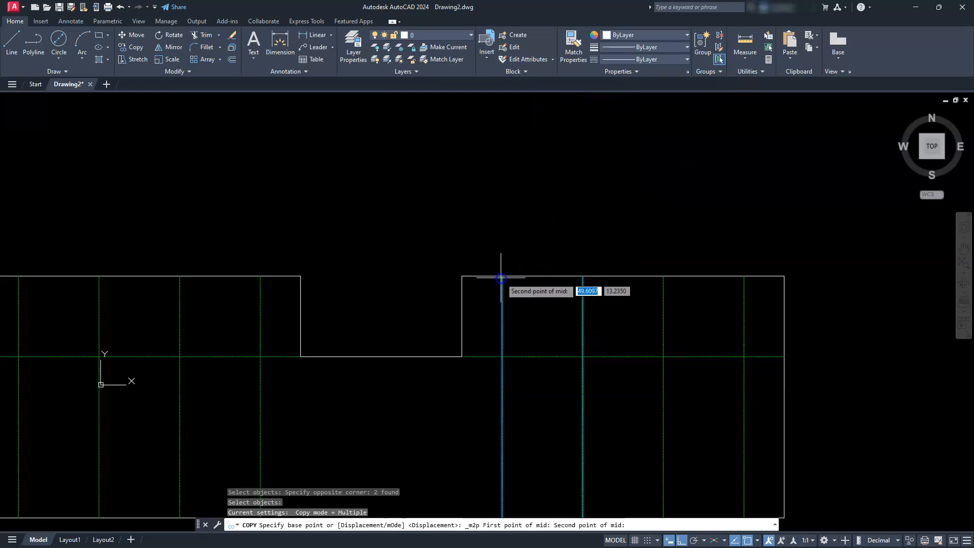
left_click(583, 275)
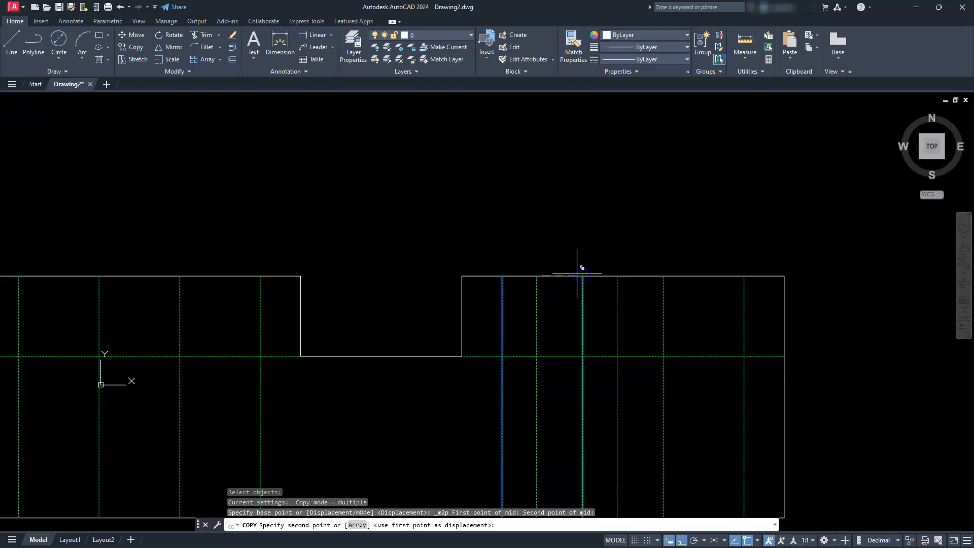
scroll(579, 271, "down", 4)
middle_click_drag(587, 265, 211, 276)
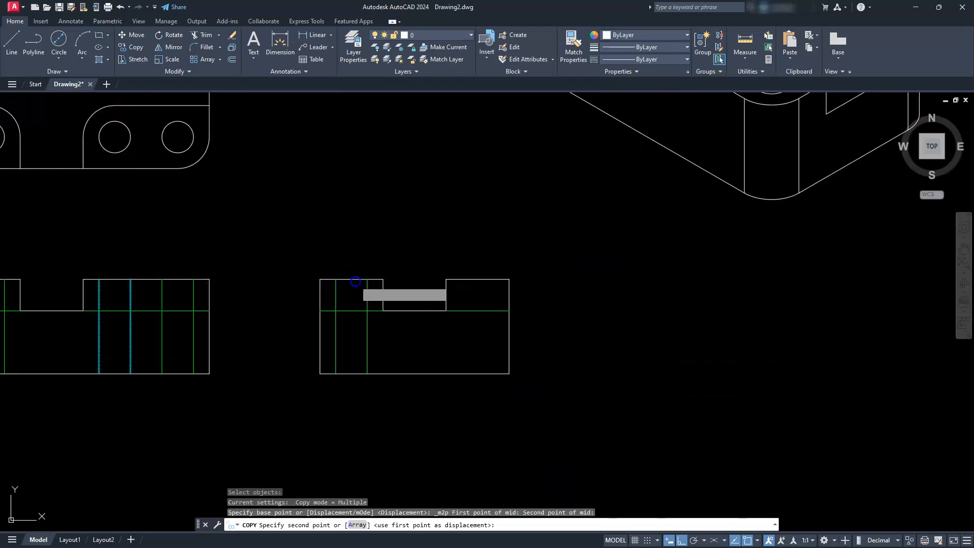
left_click(353, 278)
key("Escape")
key("Escape")
key("Escape")
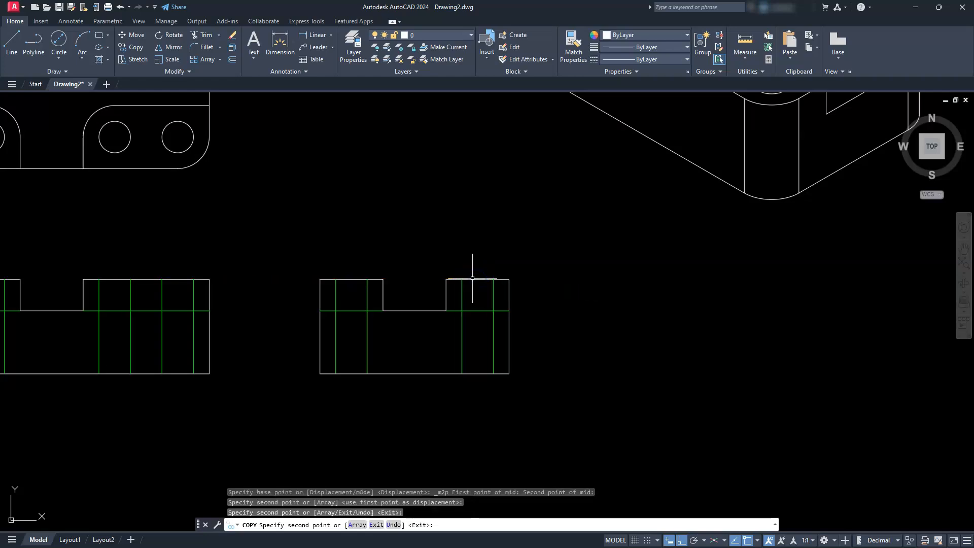
- Draw an 11 by 8.5 rectangle starting at the origin 0,0
scroll(458, 274, "down", 4)
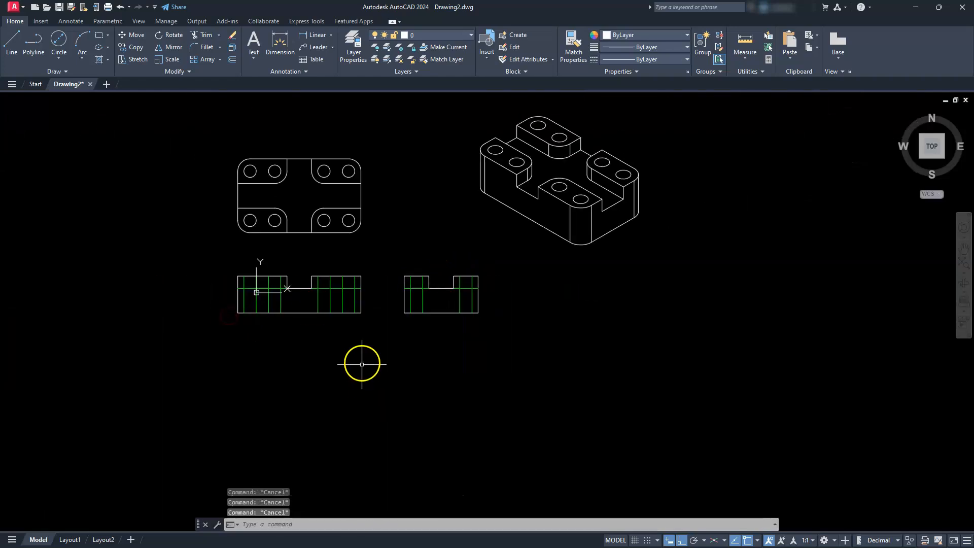
scroll(361, 364, "up", 3)
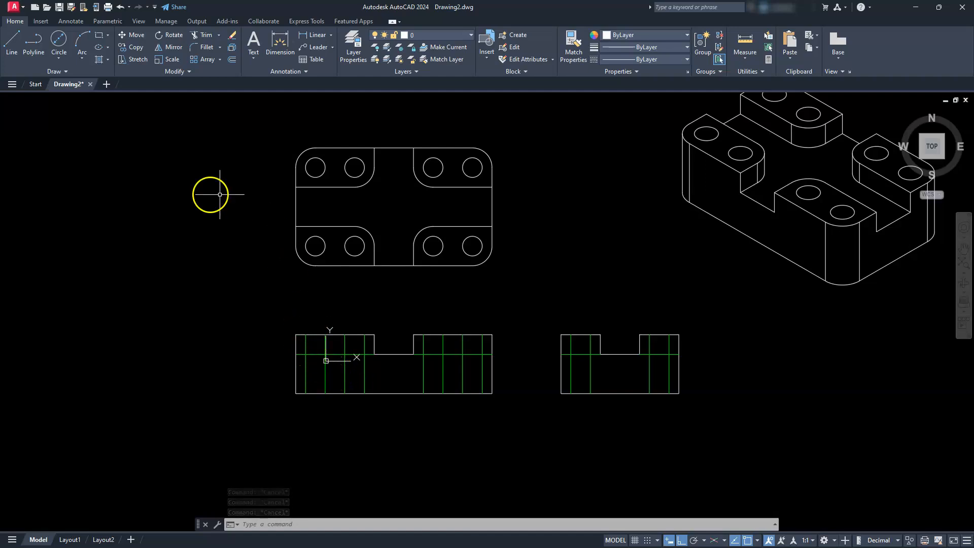
left_click(99, 36)
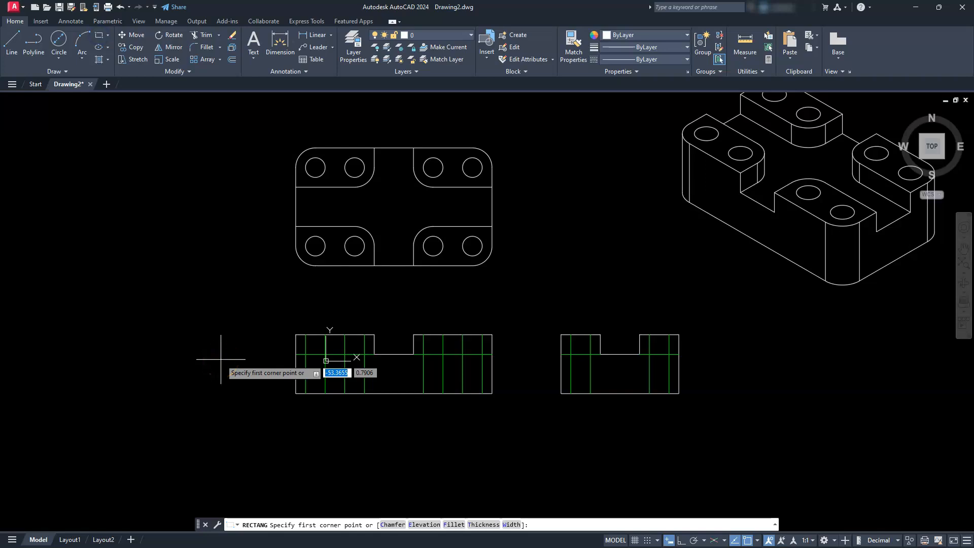
key("Return")
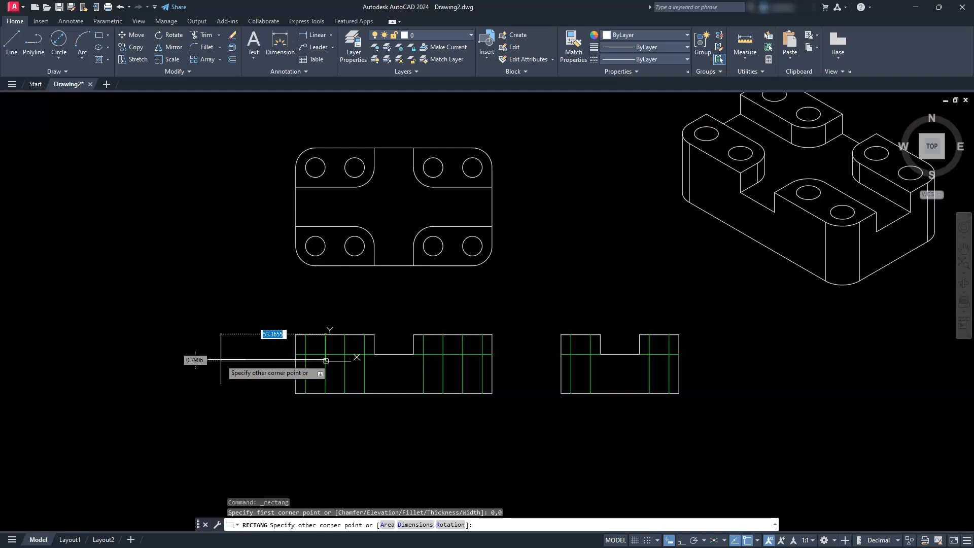
type("11")
key("Tab")
type("8")
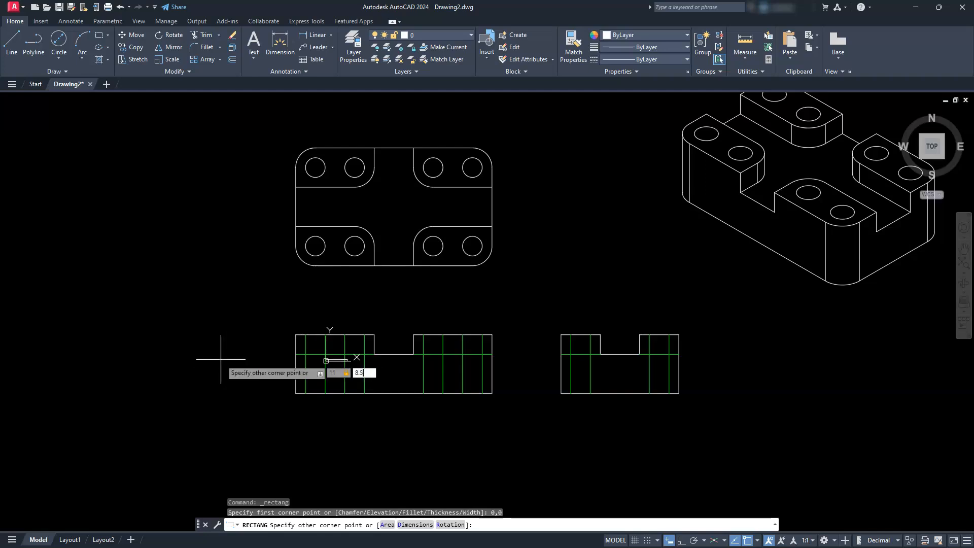
key("Return")
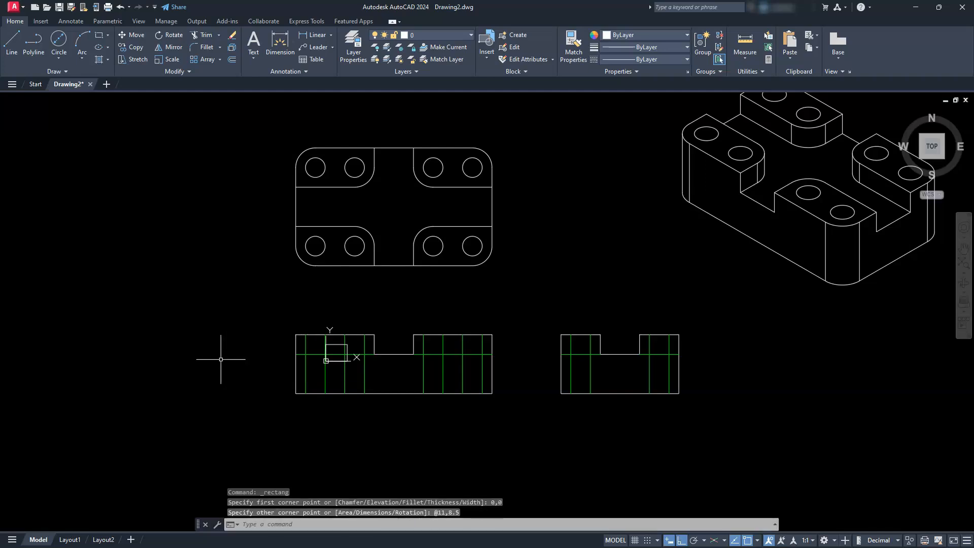
- Offset the 11 by 8.5 rectangle inward by 0.25
scroll(333, 355, "up", 5)
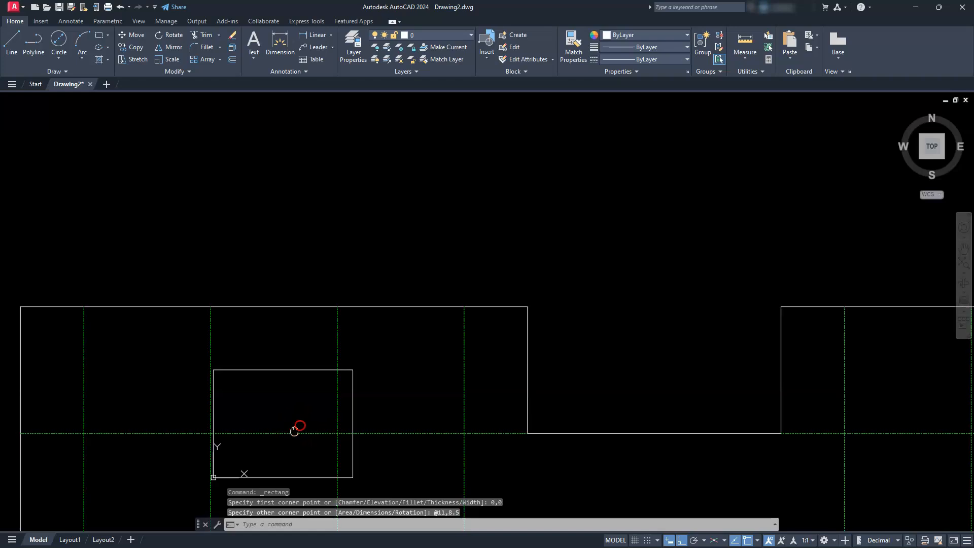
key("Escape")
key("Escape")
key("Escape")
key("Return")
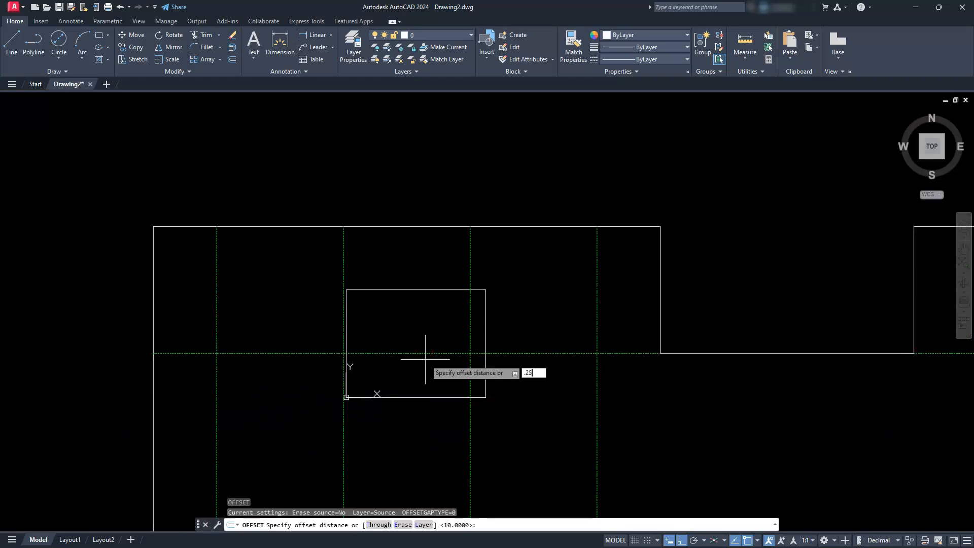
key("Return")
left_click(439, 288)
left_click(439, 324)
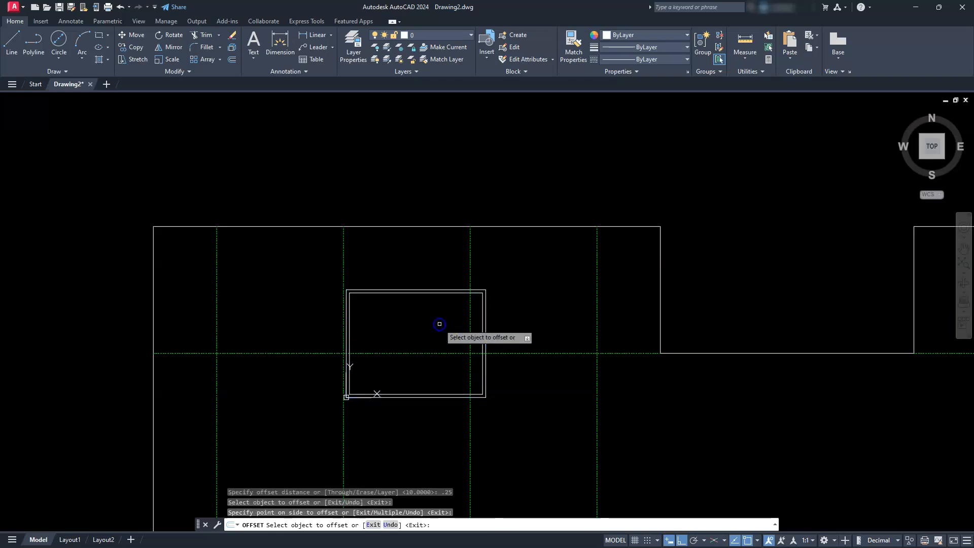
key("Escape")
key("Escape")
key("Escape")
- Convert both nested rectangles into a block named tb with its base point at the origin
scroll(416, 309, "up", 4)
middle_click_drag(404, 306, 514, 232)
left_click(513, 258)
left_click(443, 135)
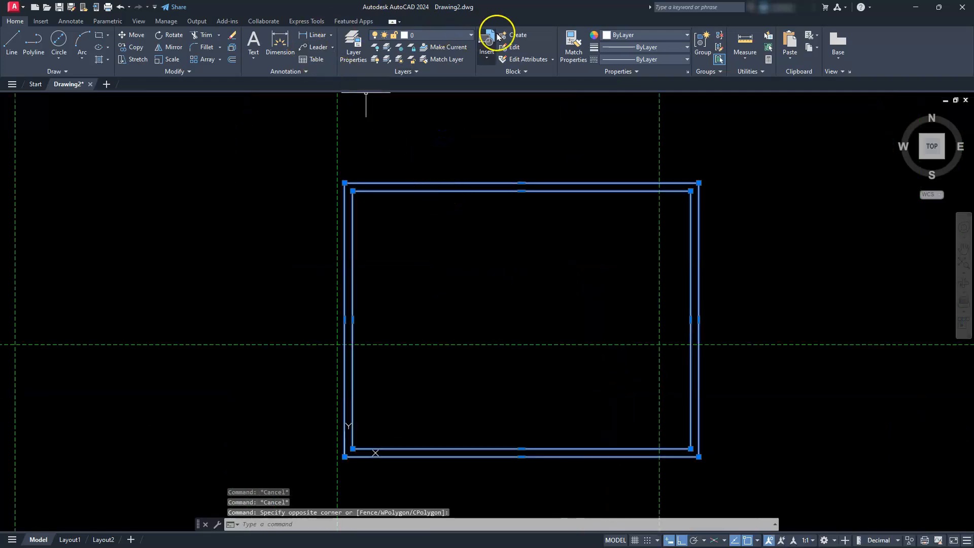
left_click(514, 34)
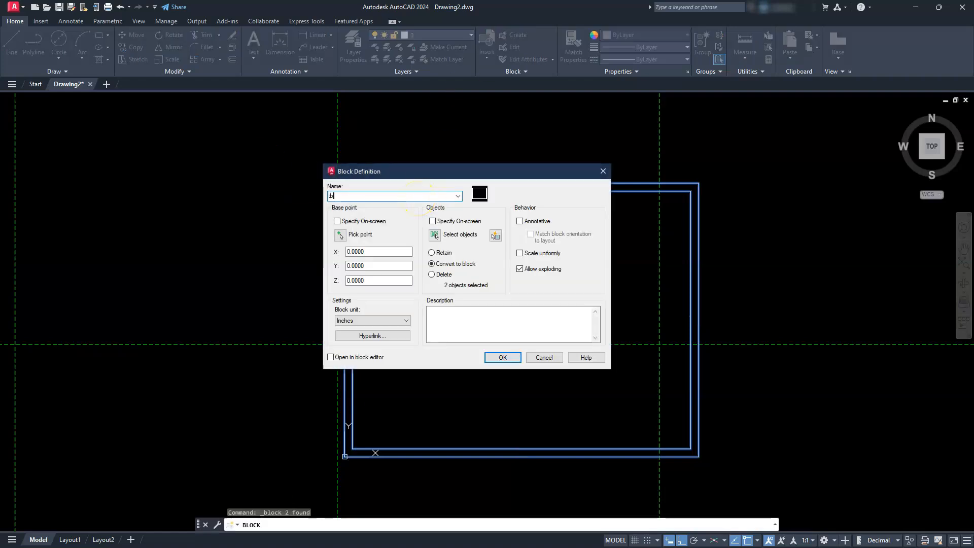
left_click(502, 357)
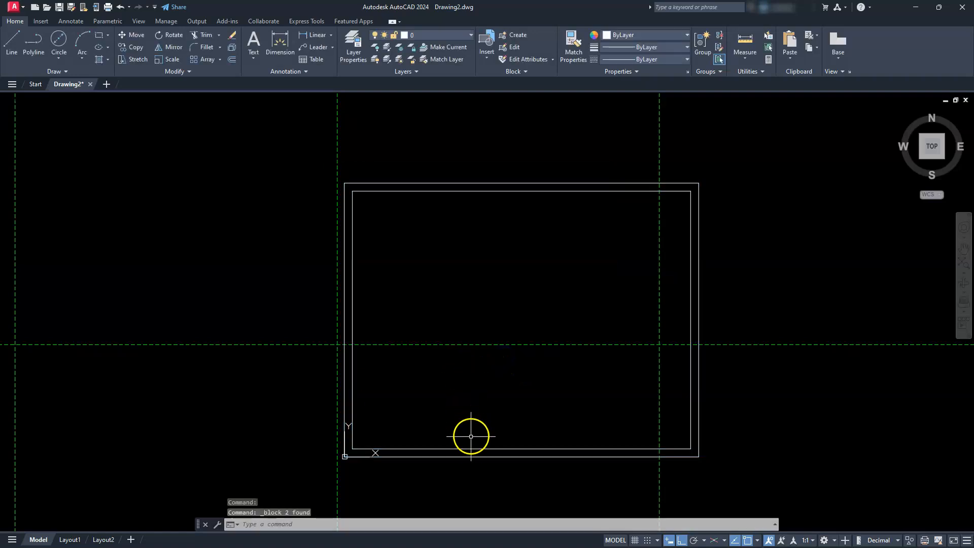
left_click(470, 447)
left_click(452, 434)
key("Escape")
key("Escape")
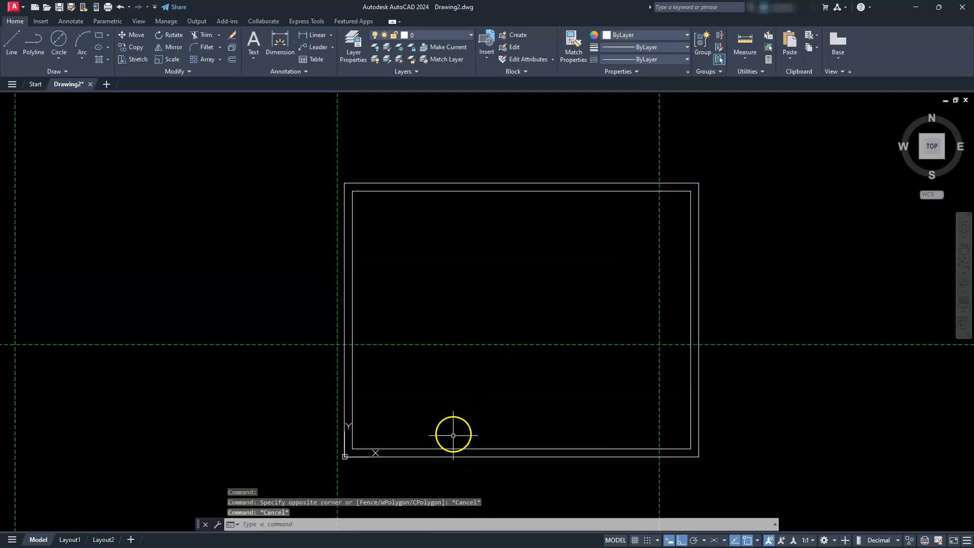
key("Escape")
- Set the X and Y scale of the tb block to 30 in its properties
scroll(452, 420, "down", 8)
middle_click_drag(473, 424, 465, 353)
key("Escape")
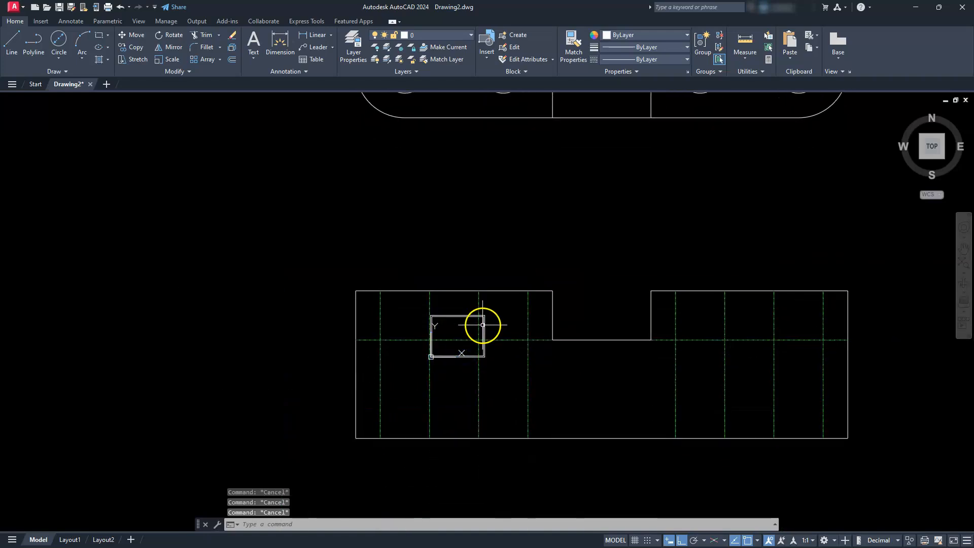
left_click(484, 325)
right_click(484, 324)
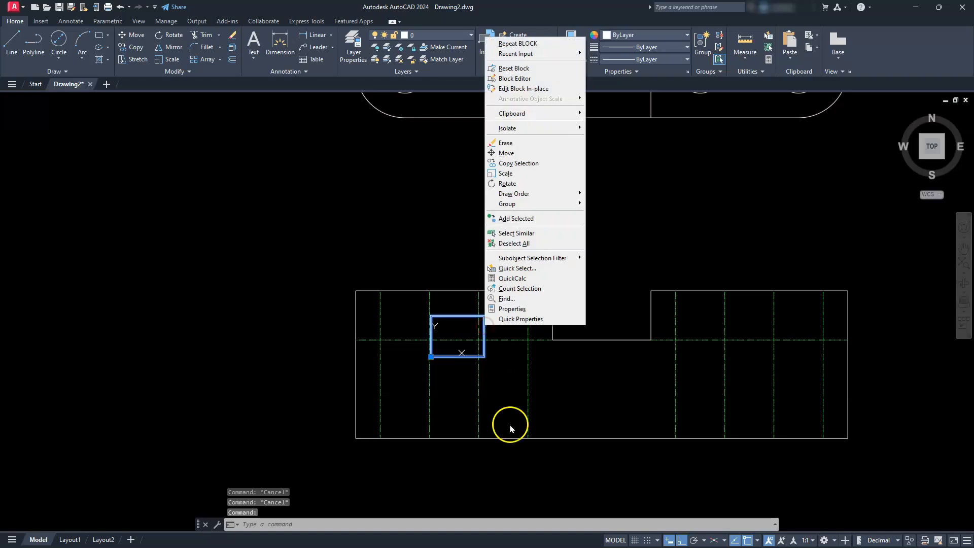
left_click(515, 307)
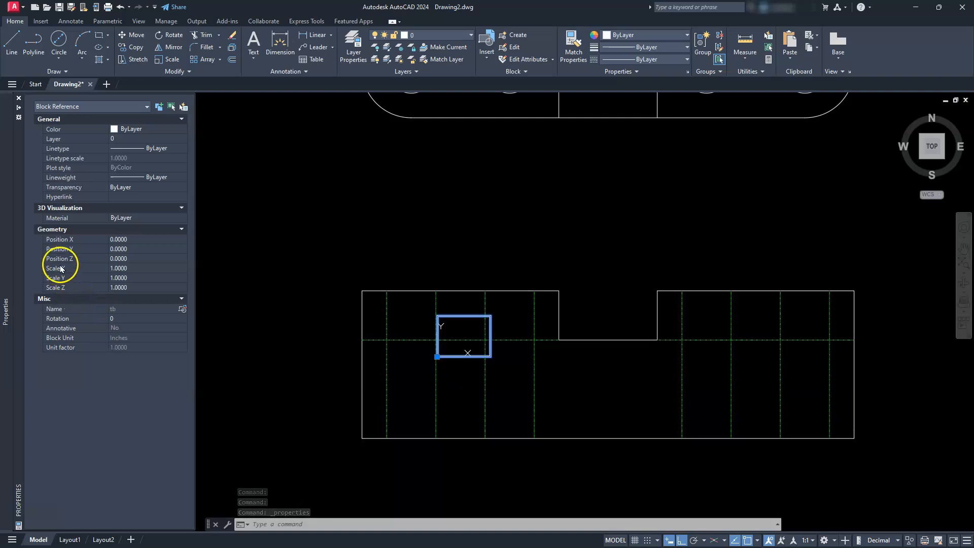
left_click(119, 268)
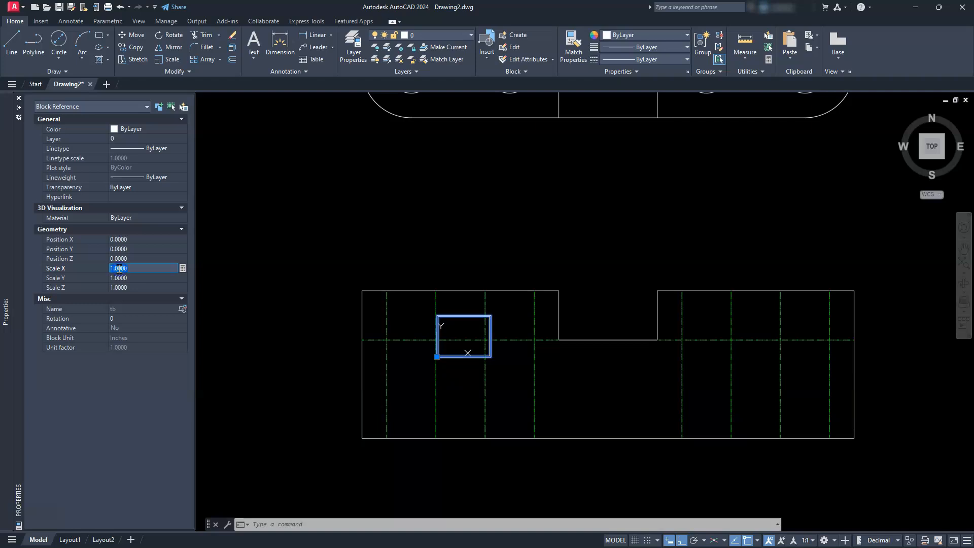
type("30")
key("Tab")
key("Escape")
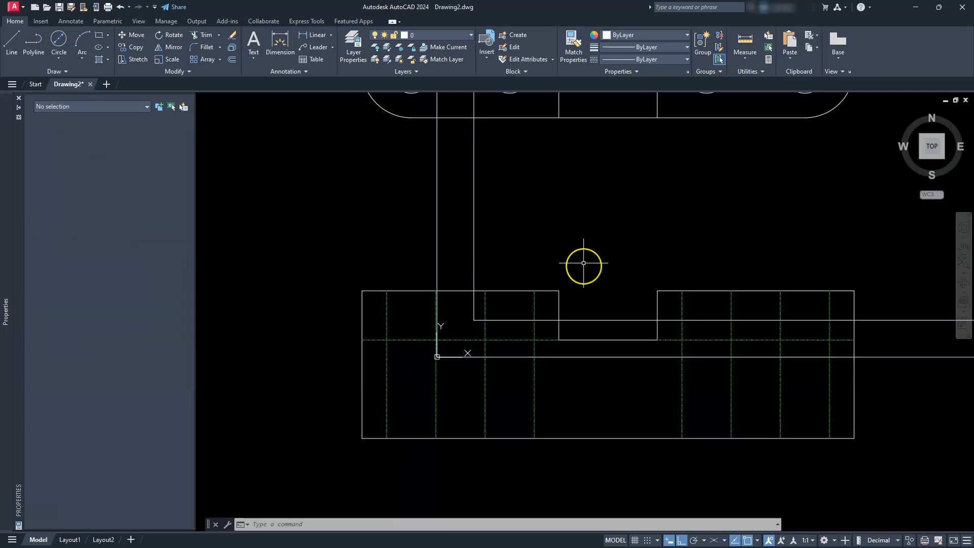
- With Ortho off, move the top, front, side and isometric views together up into the border, leaving the border in place
scroll(582, 264, "down", 5)
middle_click_drag(644, 252, 586, 289)
scroll(584, 289, "down", 2)
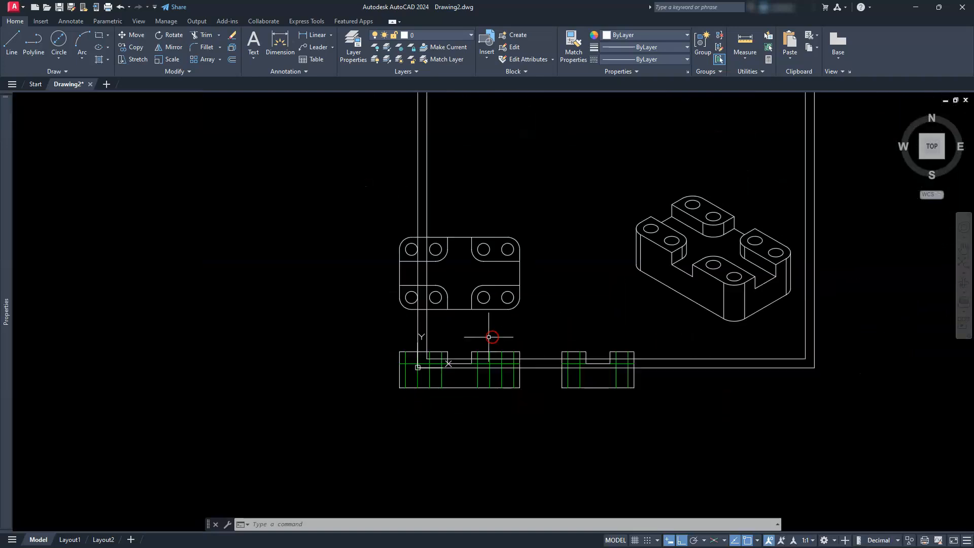
middle_click_drag(637, 309, 551, 358)
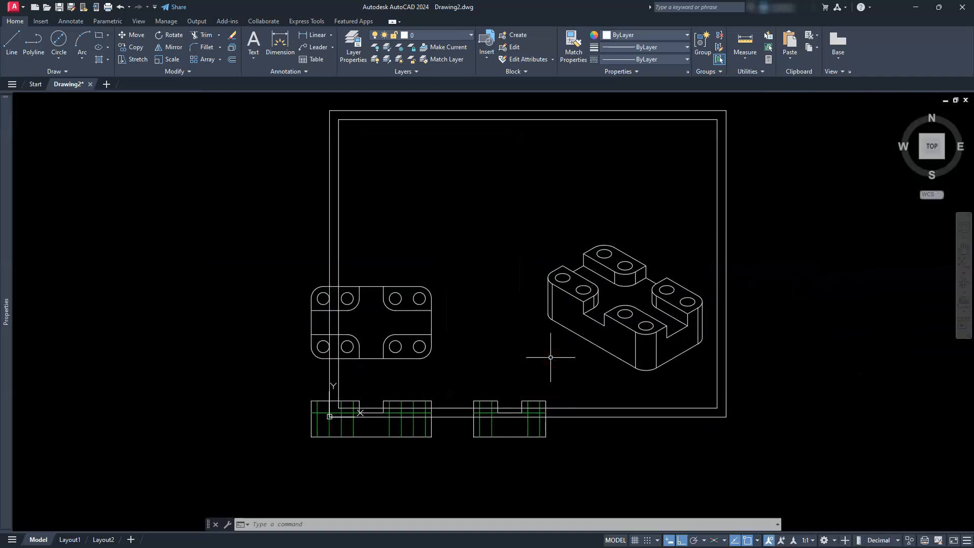
type("m")
key("Return")
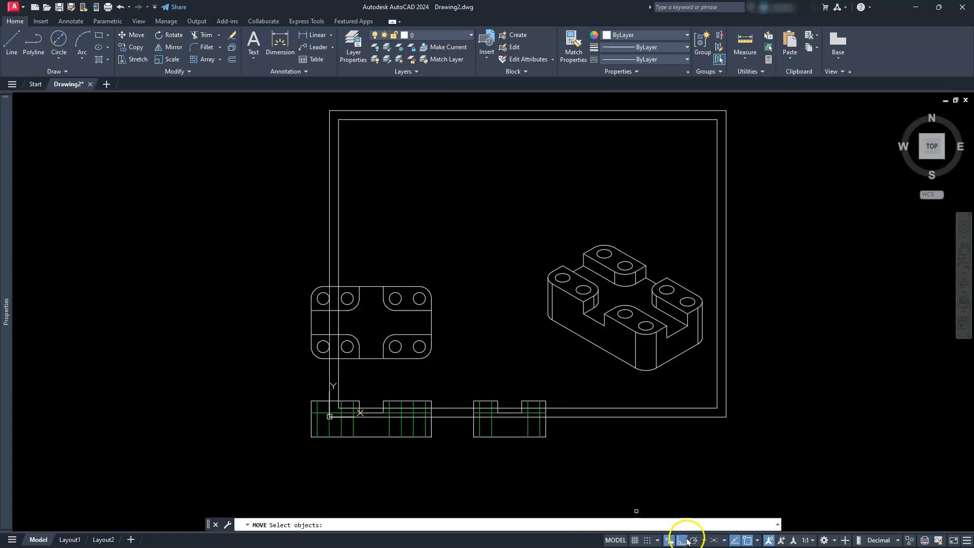
key("Escape")
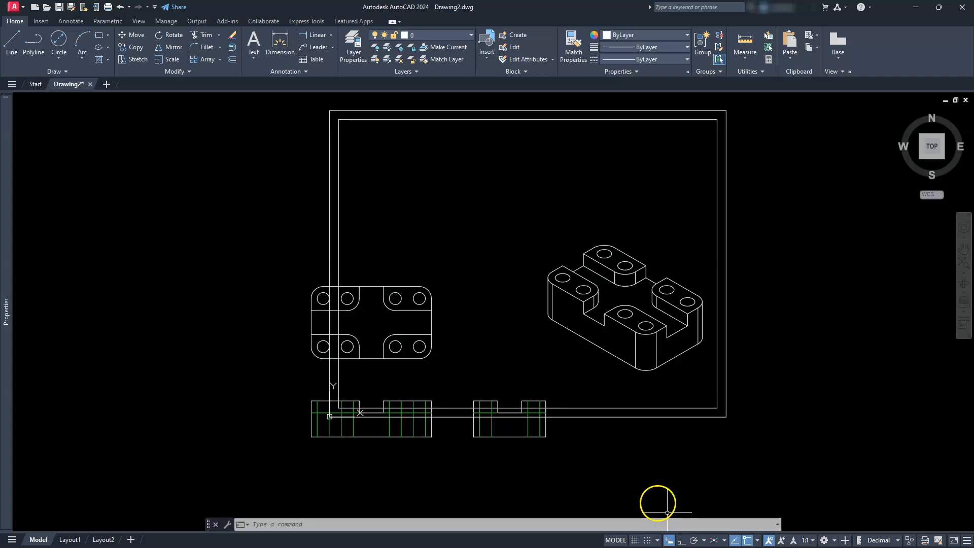
left_click(133, 38)
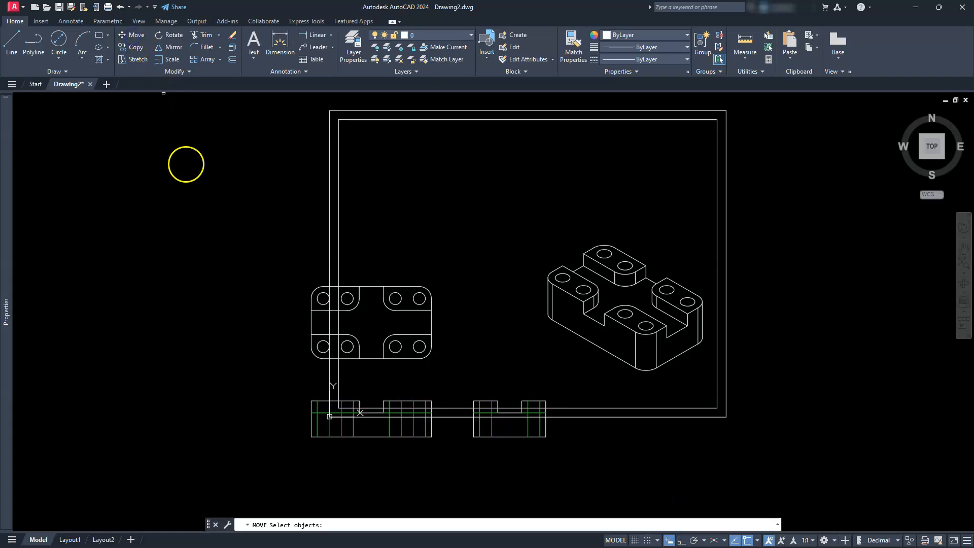
left_click(191, 169)
left_click(774, 461)
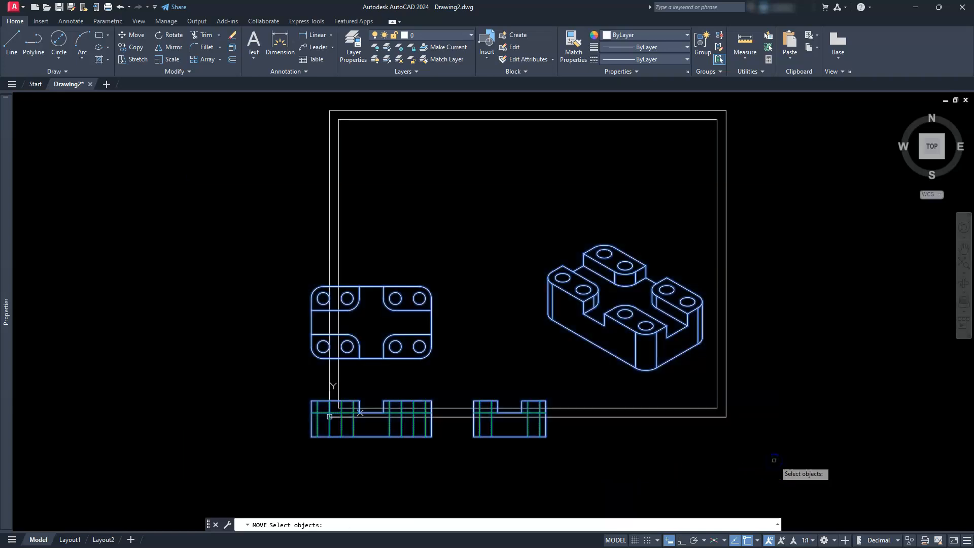
key("Return")
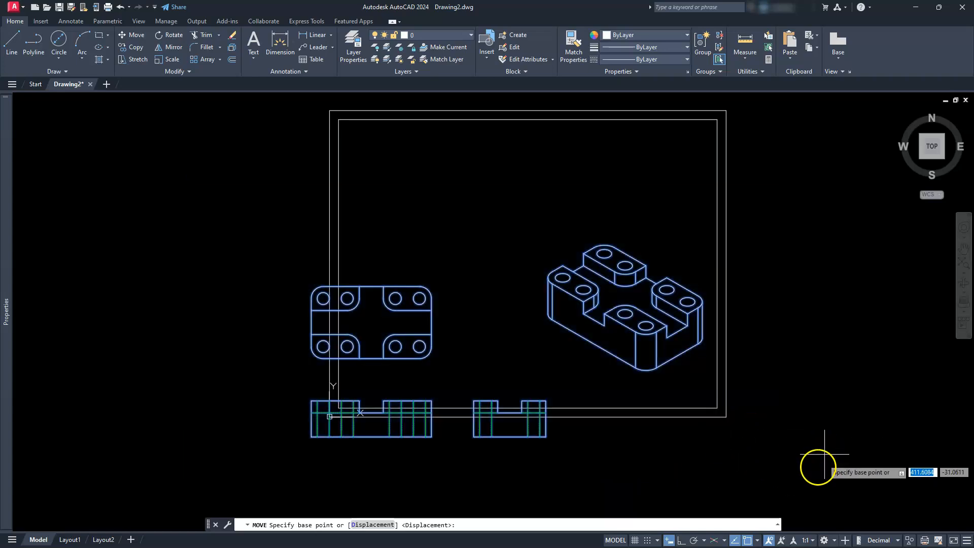
left_click(737, 472)
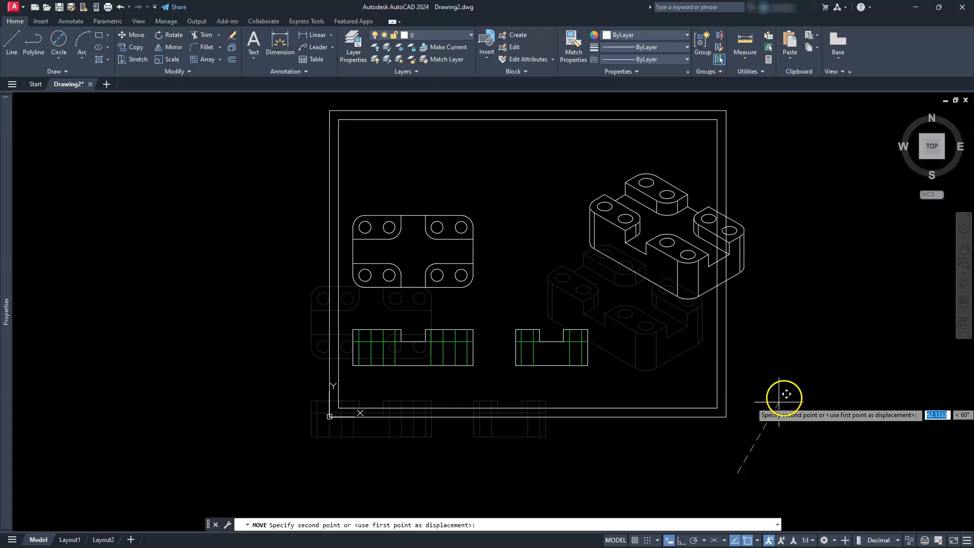
left_click(816, 396)
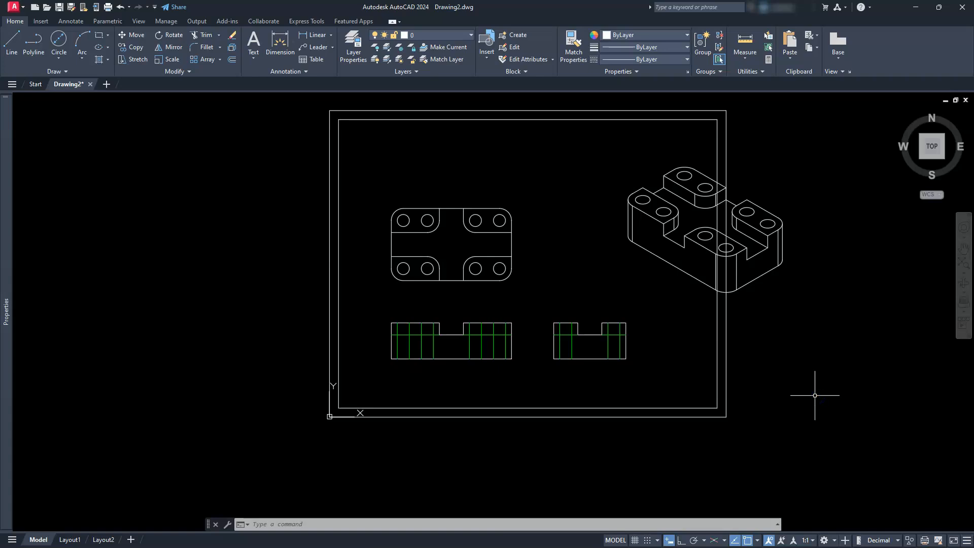
- Turn Ortho on and move the top view straight up to widen its gap above the front view
left_click(681, 541)
left_click(383, 196)
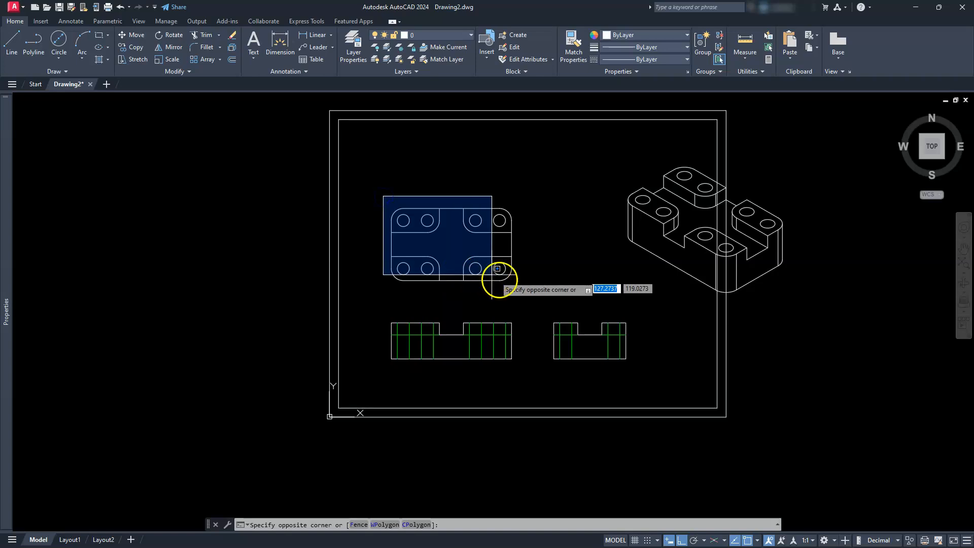
left_click(525, 296)
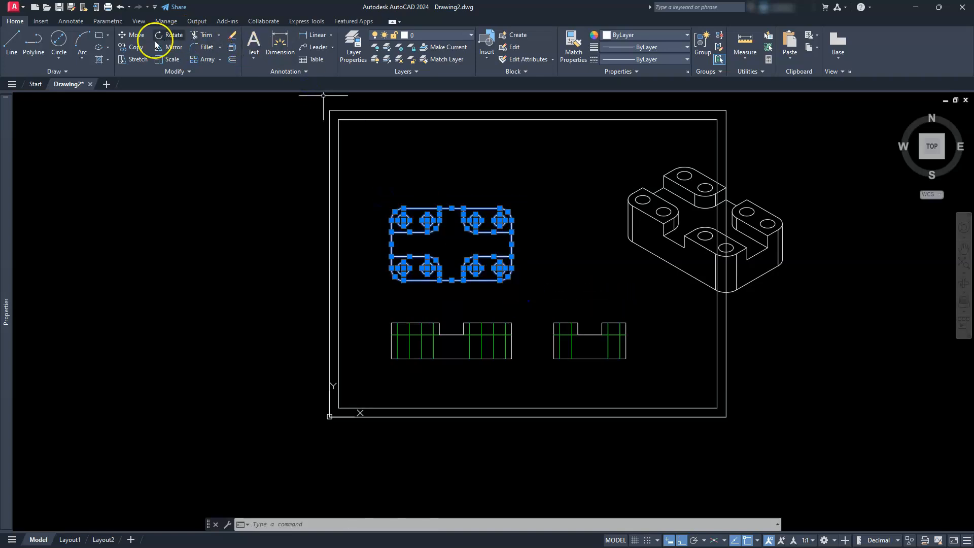
left_click(133, 34)
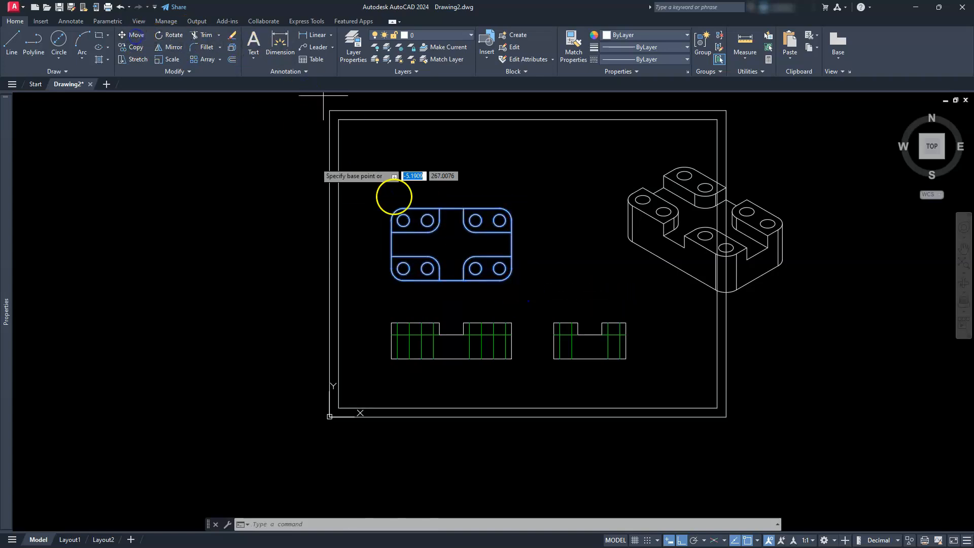
left_click(375, 187)
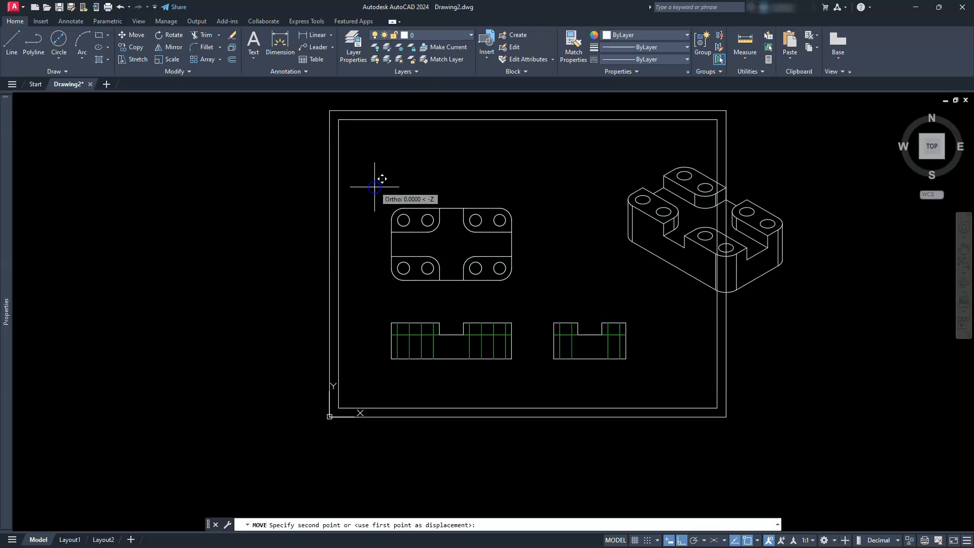
left_click(370, 156)
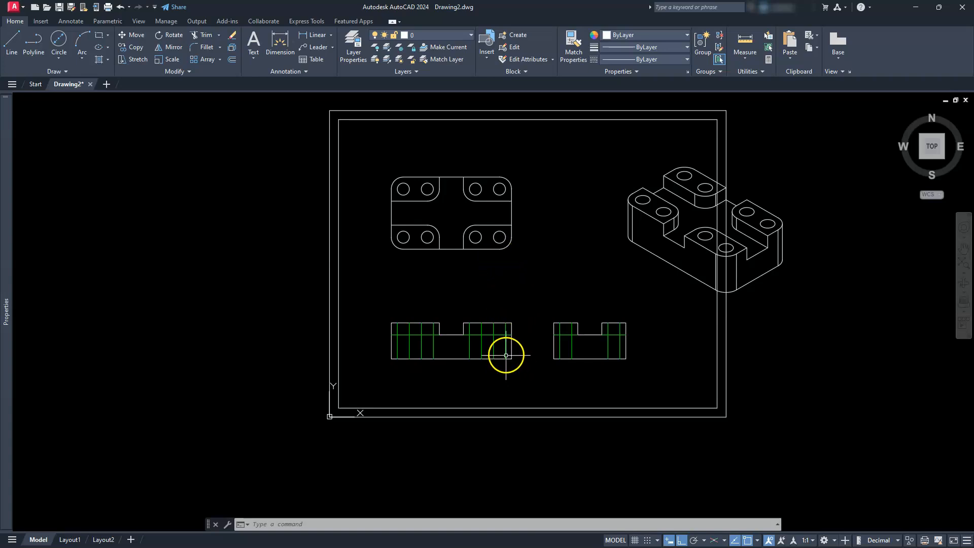
- Move the side view horizontally away from the front view, keeping the two aligned
type("m")
key("Return")
left_click(538, 304)
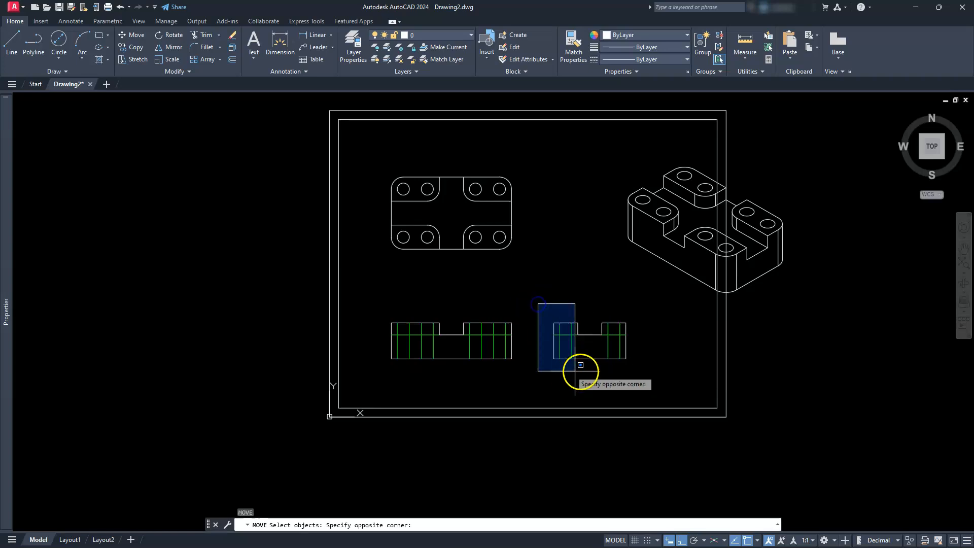
left_click(632, 373)
key("Return")
left_click(560, 380)
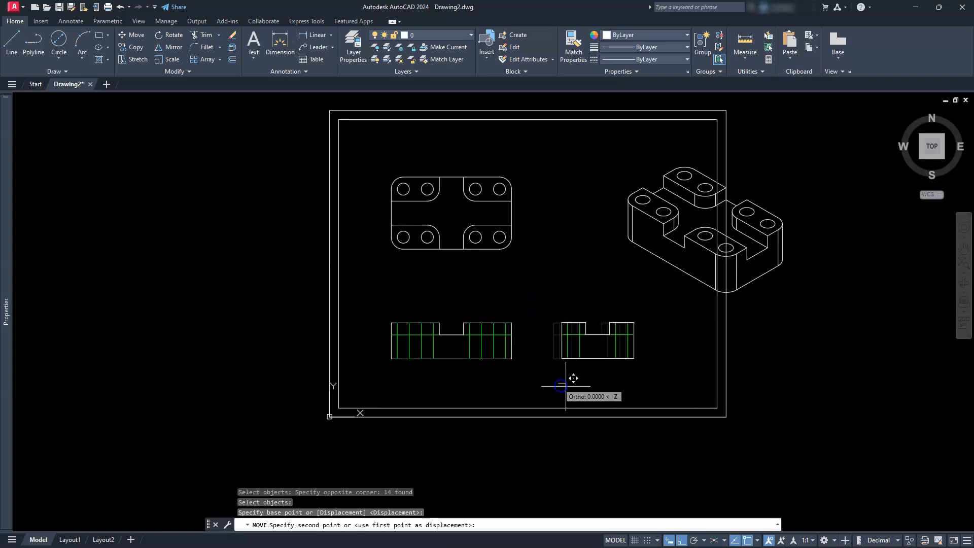
left_click(594, 380)
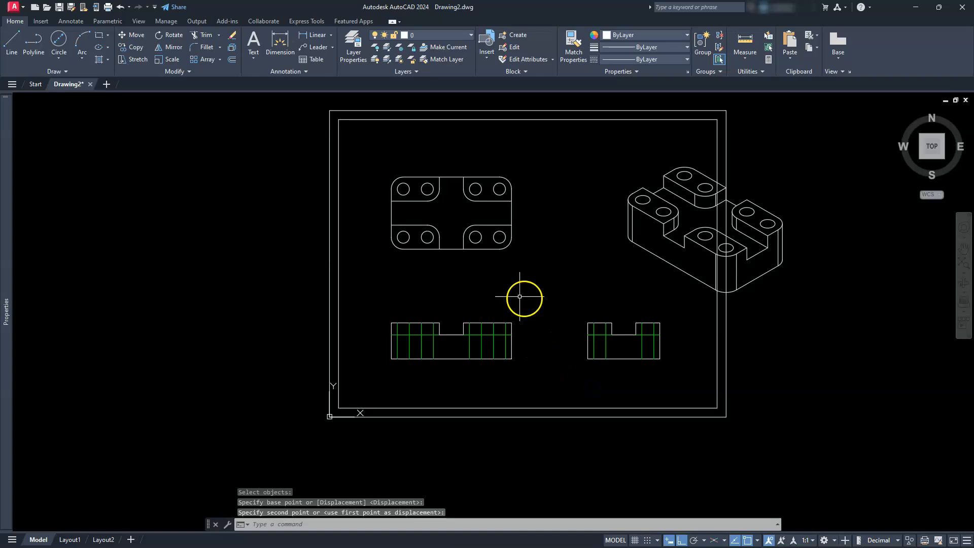
left_click(558, 318)
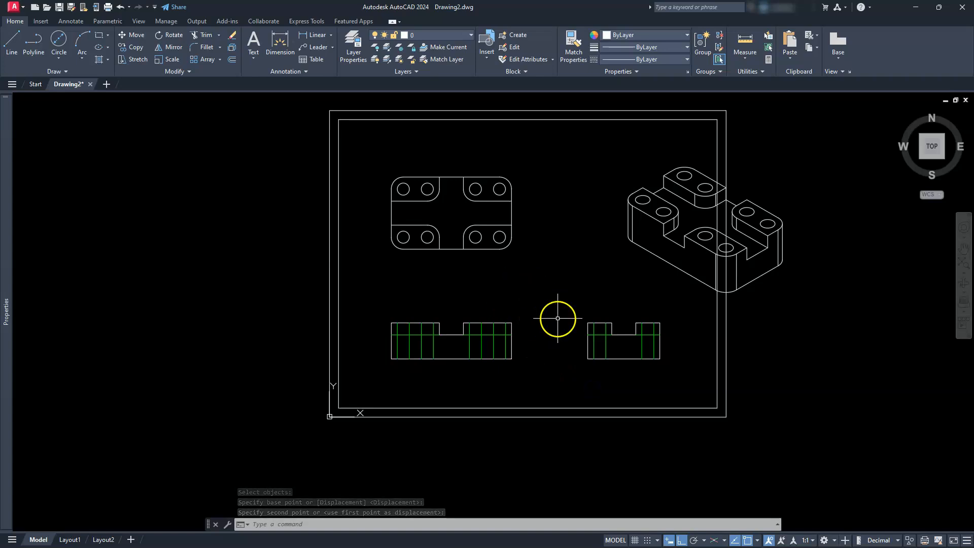
- Scale the isometric view by a factor of 0.75 about a point near its middle
middle_click(607, 261)
middle_click(607, 261)
middle_click_drag(632, 281, 571, 289)
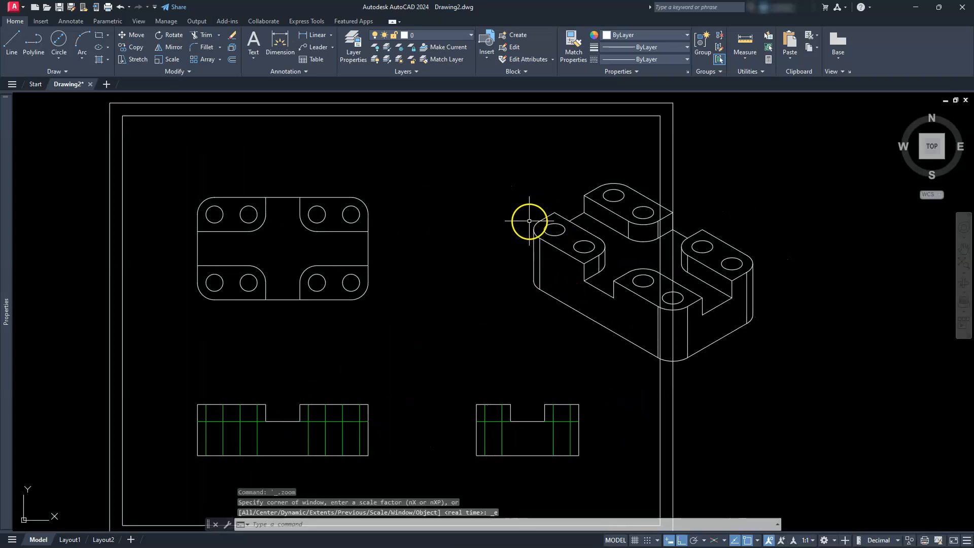
left_click(501, 154)
left_click(828, 376)
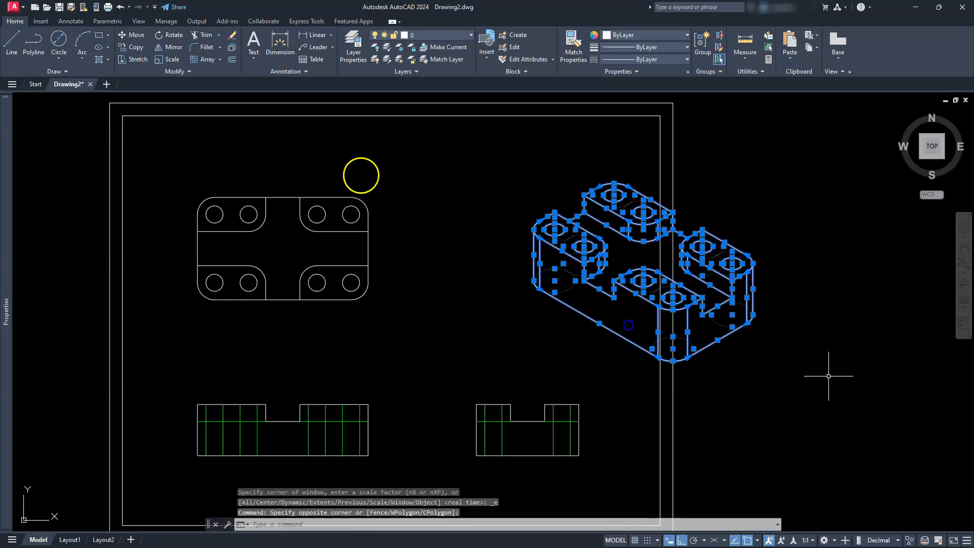
left_click(164, 60)
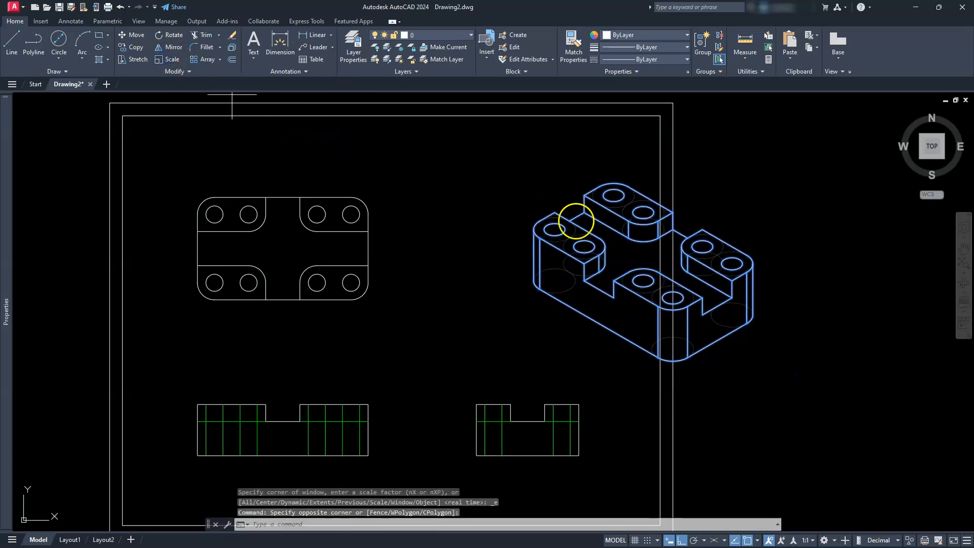
left_click(636, 248)
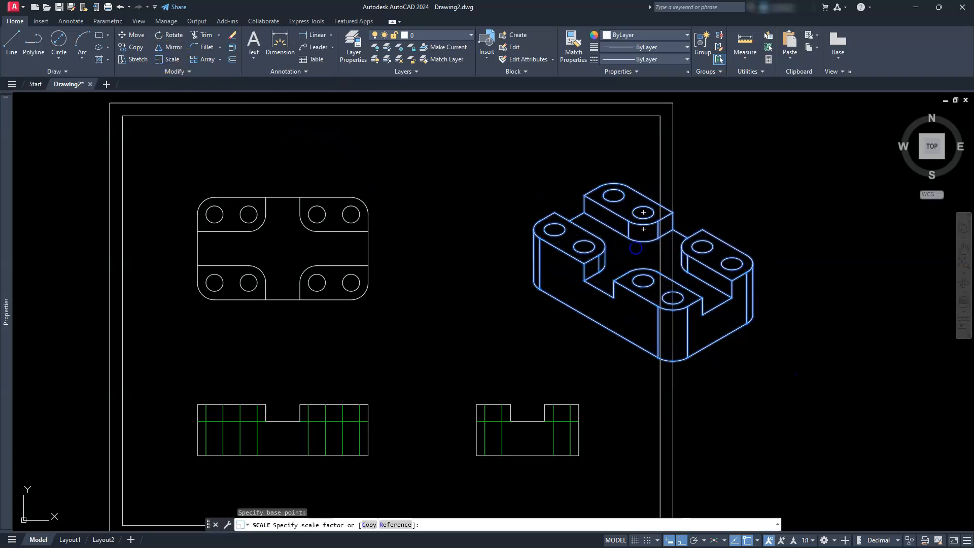
type(".75")
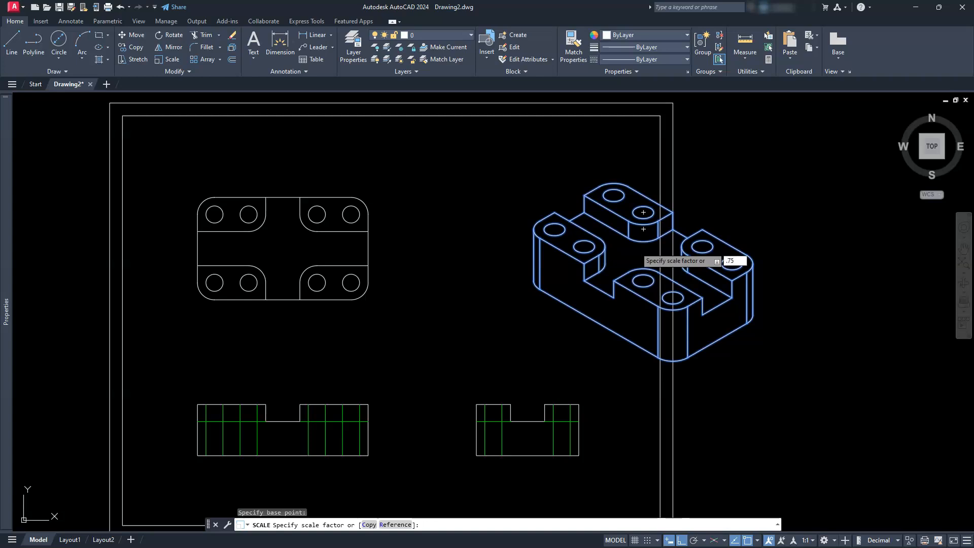
key("Return")
key("Escape")
key("Escape")
key("Escape")
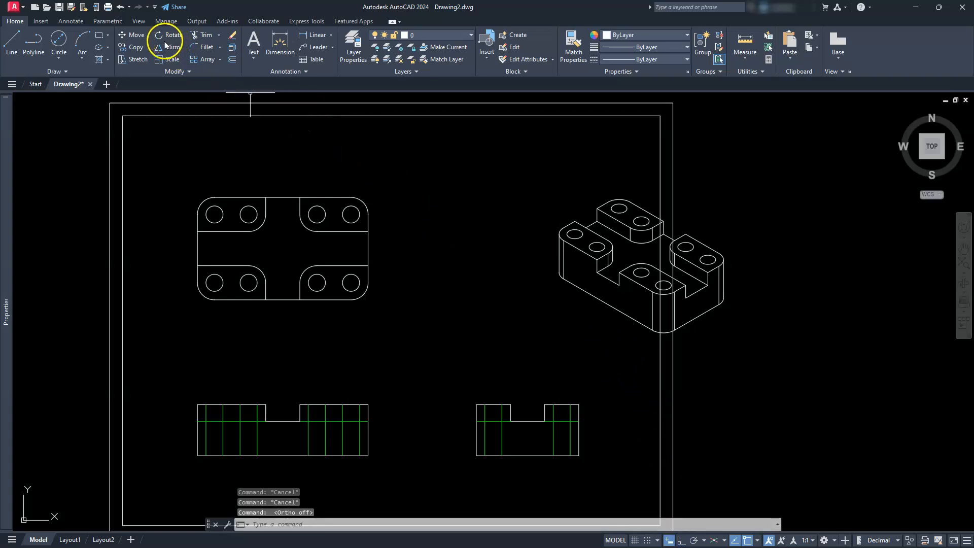
- Move the whole isometric view diagonally into the upper-right area inside the border, above the side view
left_click(135, 34)
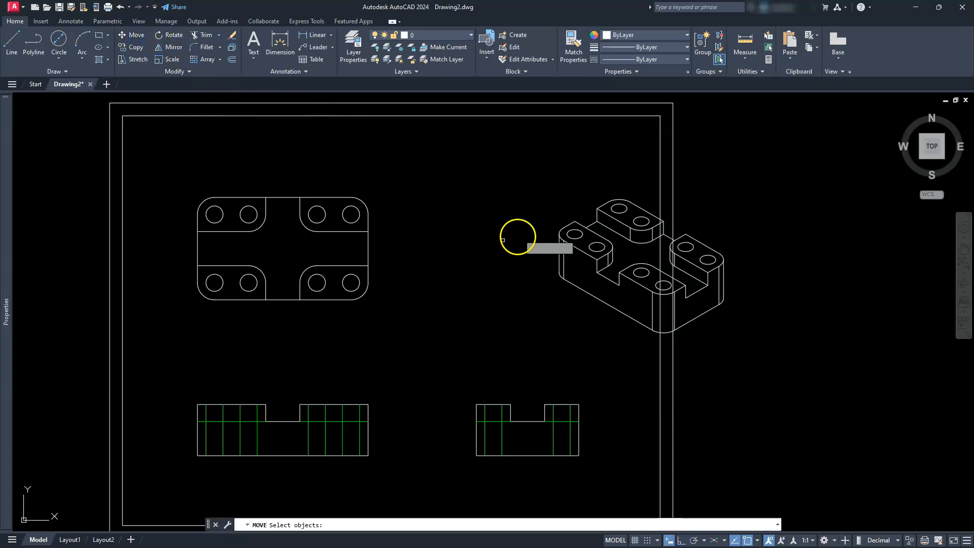
left_click(519, 163)
left_click(833, 361)
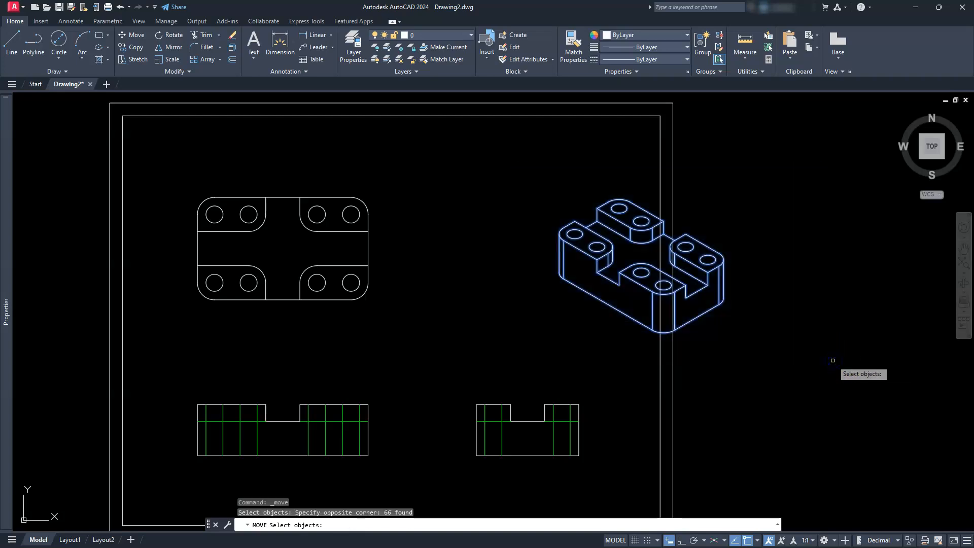
key("Return")
left_click(927, 410)
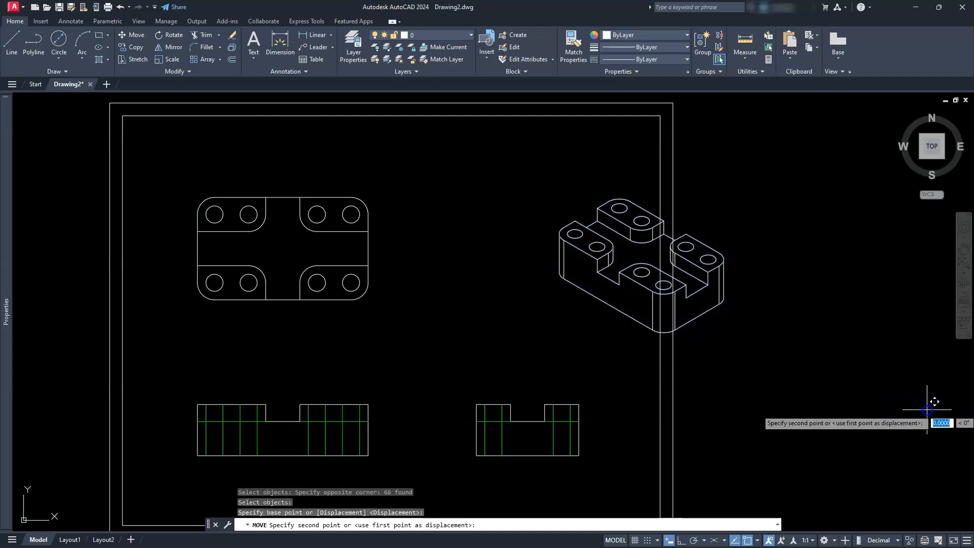
left_click(847, 346)
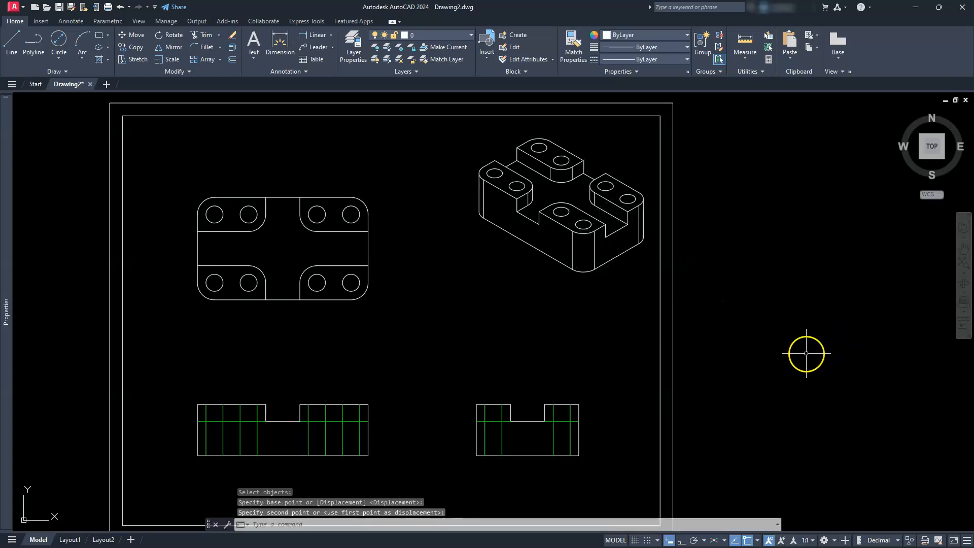
key("Escape")
key("Escape")
key("Escape")
- Set the annotation scale to 1:30 and regenerate the drawing to update the hidden lines
mouse_move(472, 362)
middle_mouse_down()
mouse_move(570, 307)
mouse_move(652, 298)
middle_mouse_up()
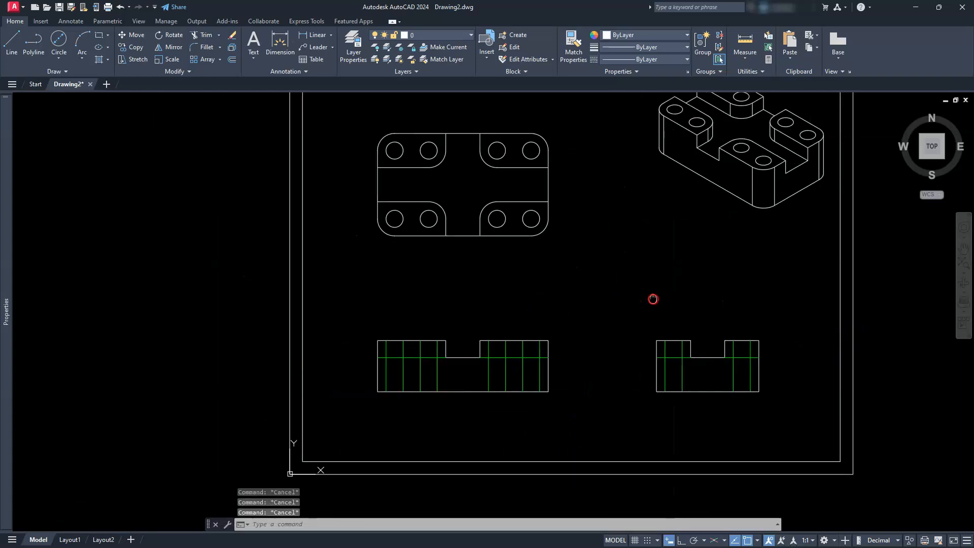
middle_click(587, 299)
middle_click(587, 300)
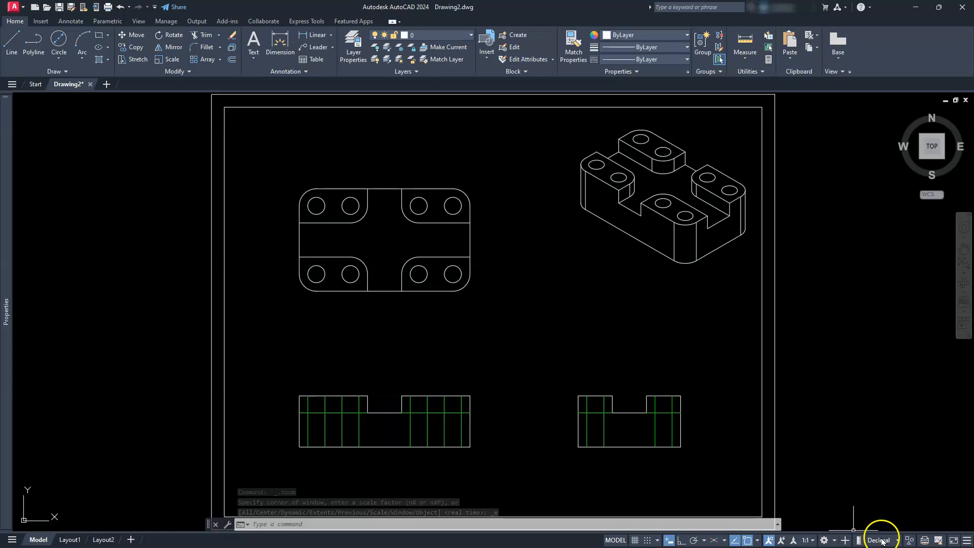
left_click(897, 541)
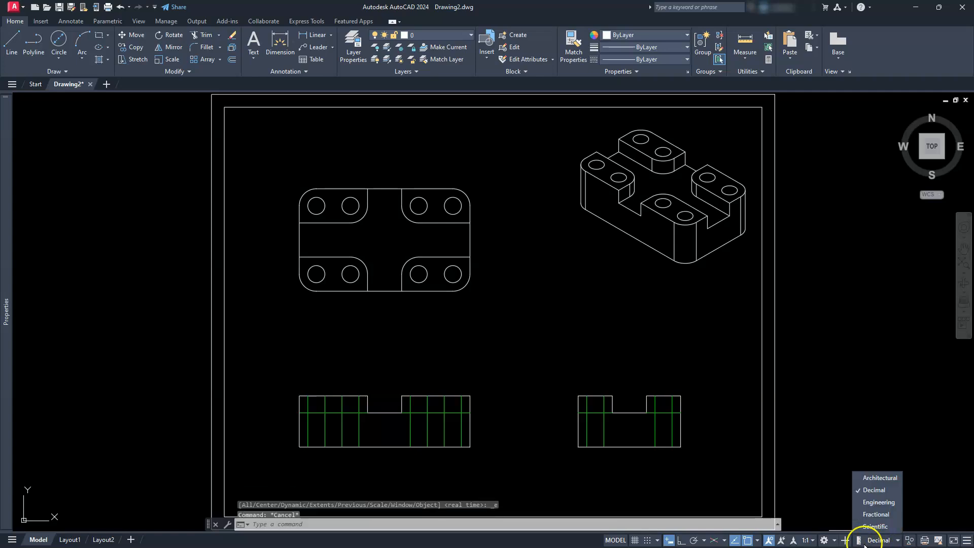
left_click(812, 541)
left_click(813, 540)
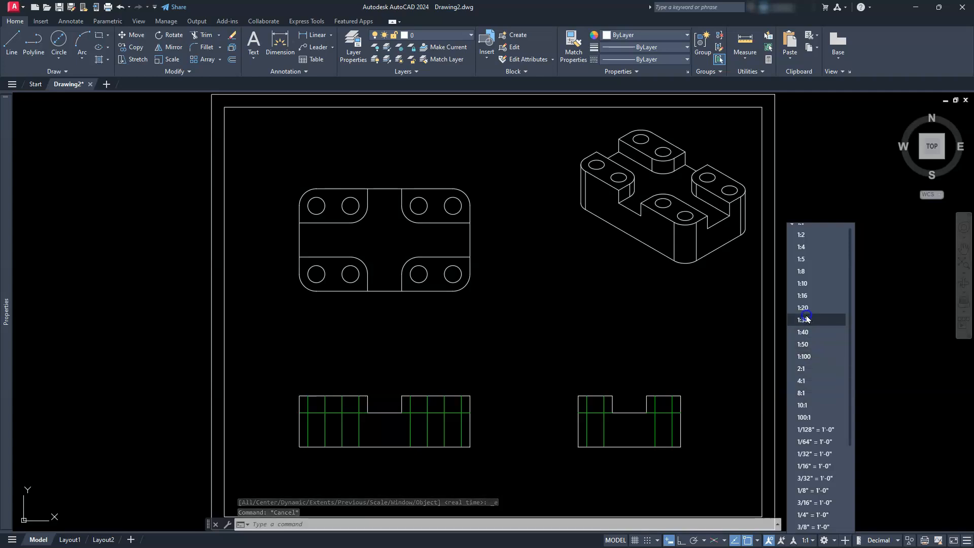
left_click(807, 318)
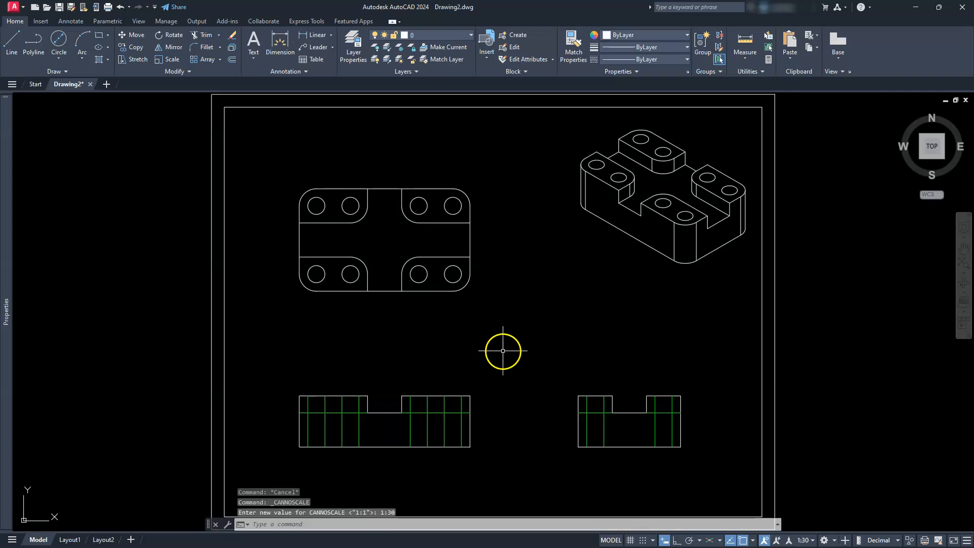
key("Return")
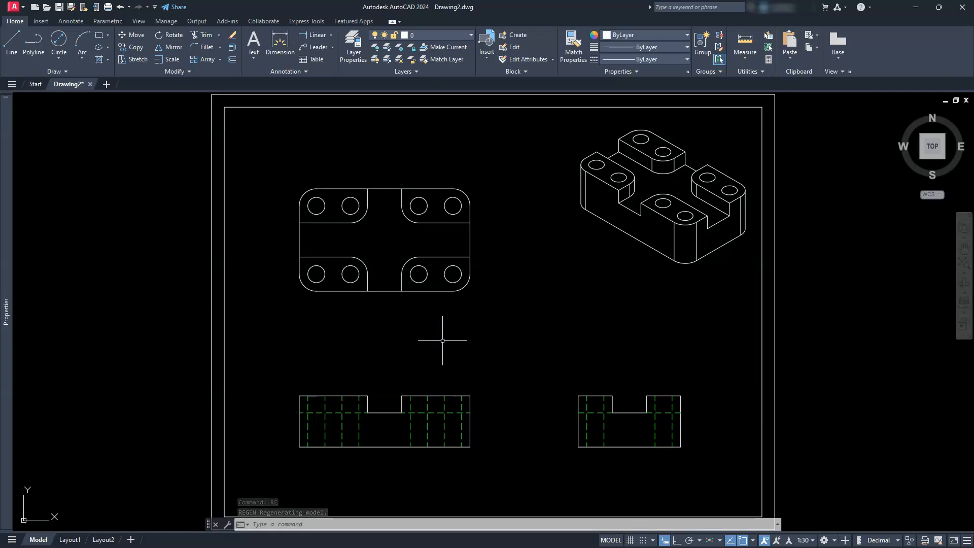
- Set the center line extension variable CENTEREXE to 5
type("CENTER")
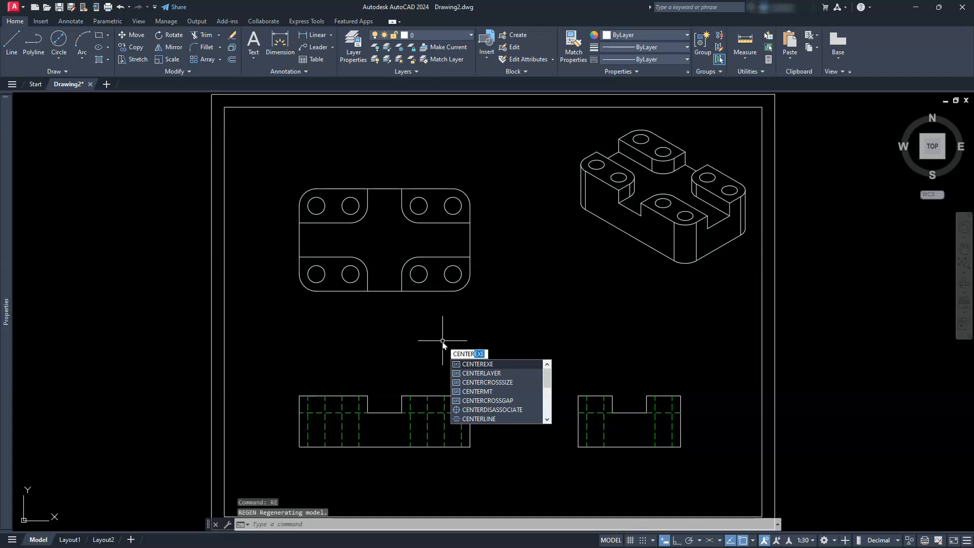
type("EXE")
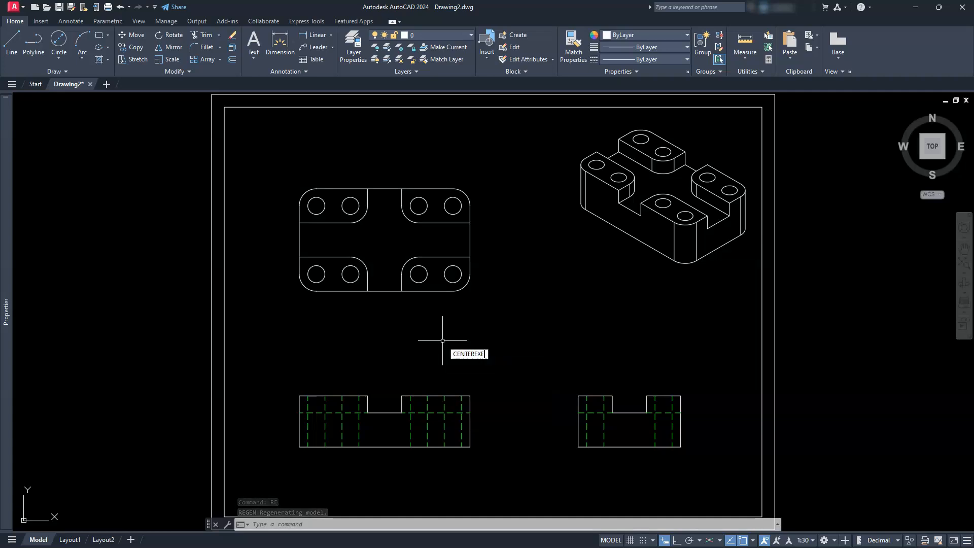
key("Return")
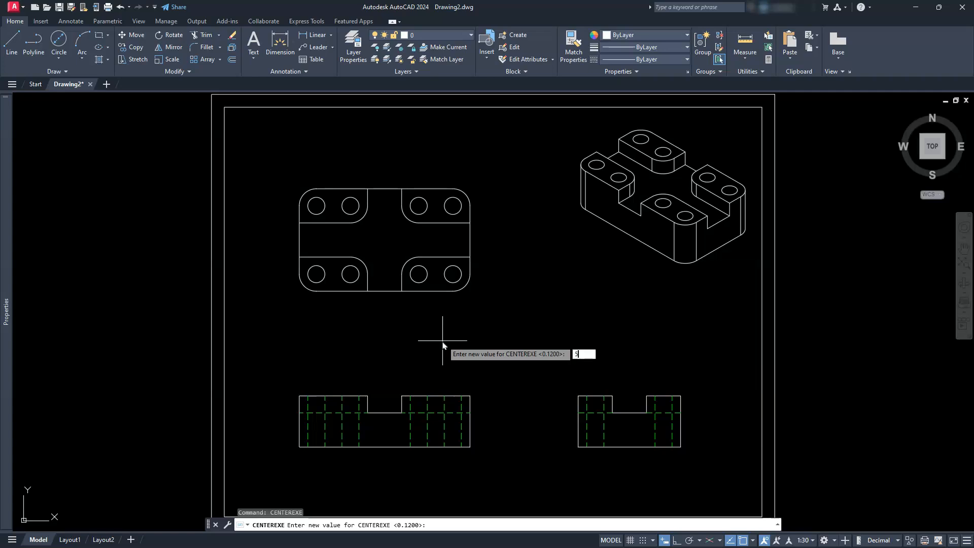
key("Return")
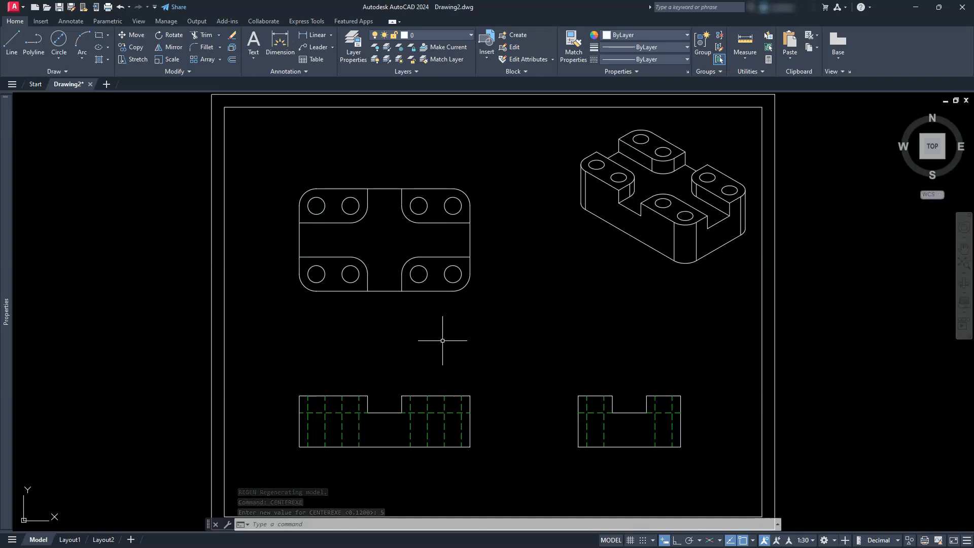
- Set the center line extension variable CENTEREXE to 3 and assign CENTERLAYER to the cen layer
key("Return")
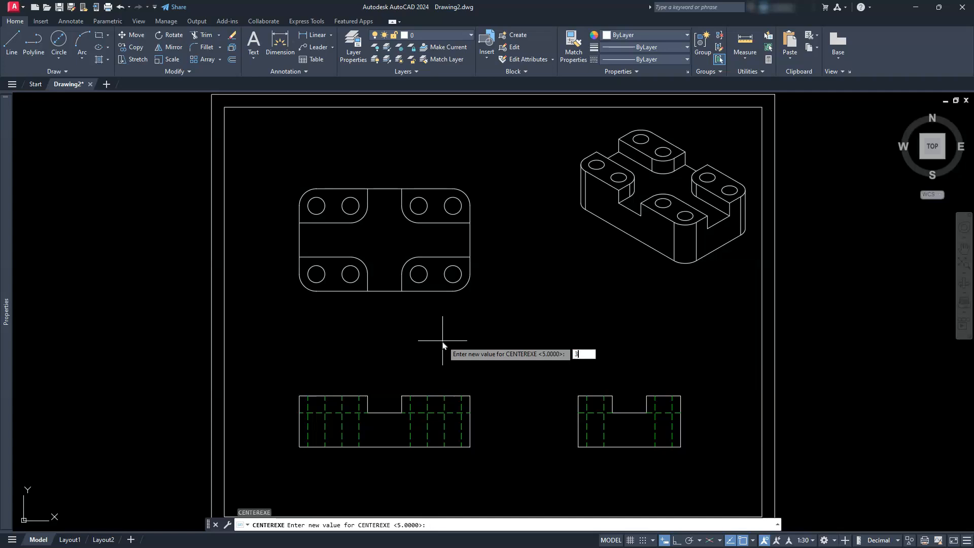
key("Return")
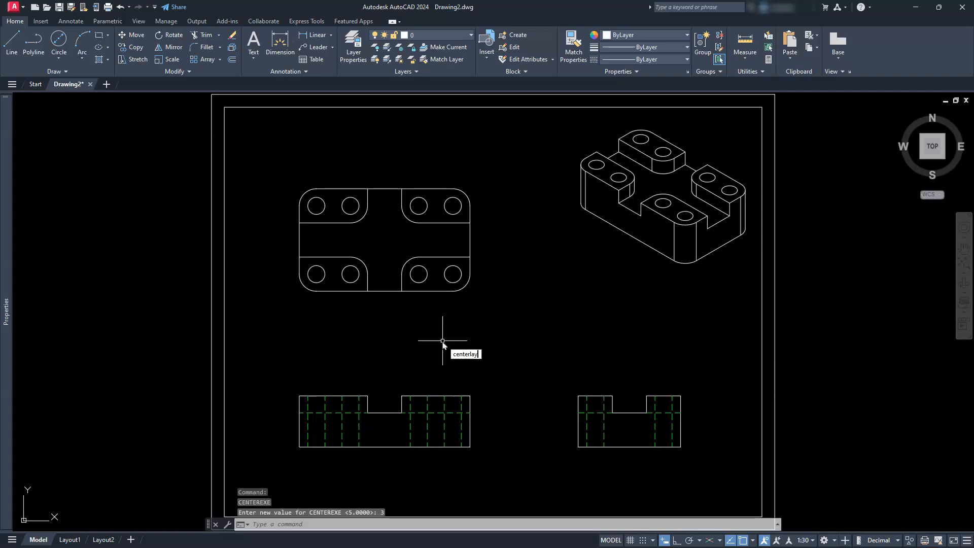
key("Return")
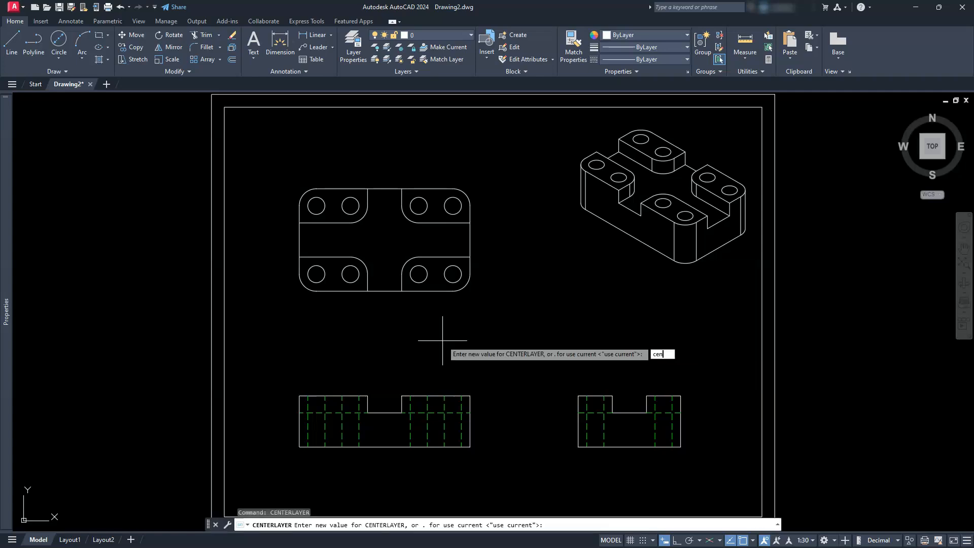
key("Return")
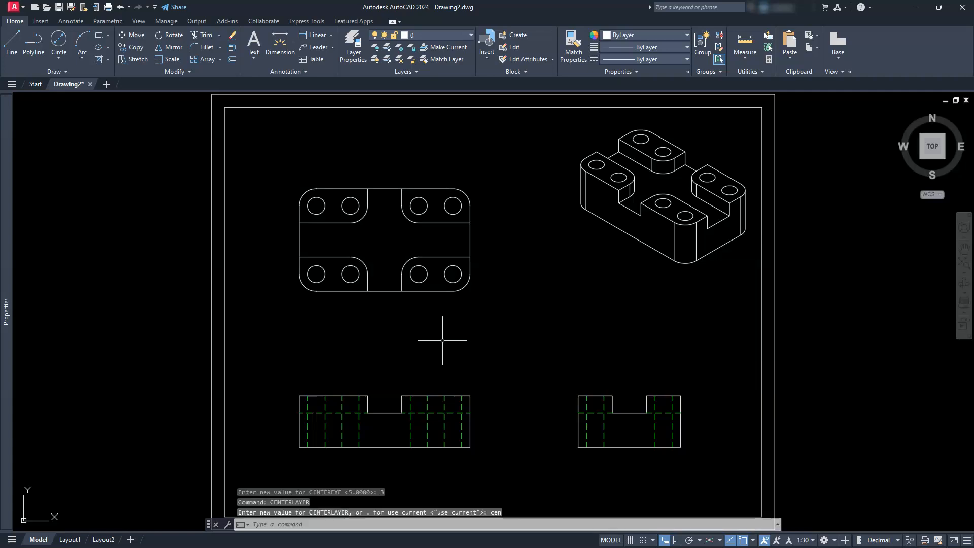
- Add center marks to all eight hole circles in the top view
left_click(76, 24)
scroll(334, 241, "up", 4)
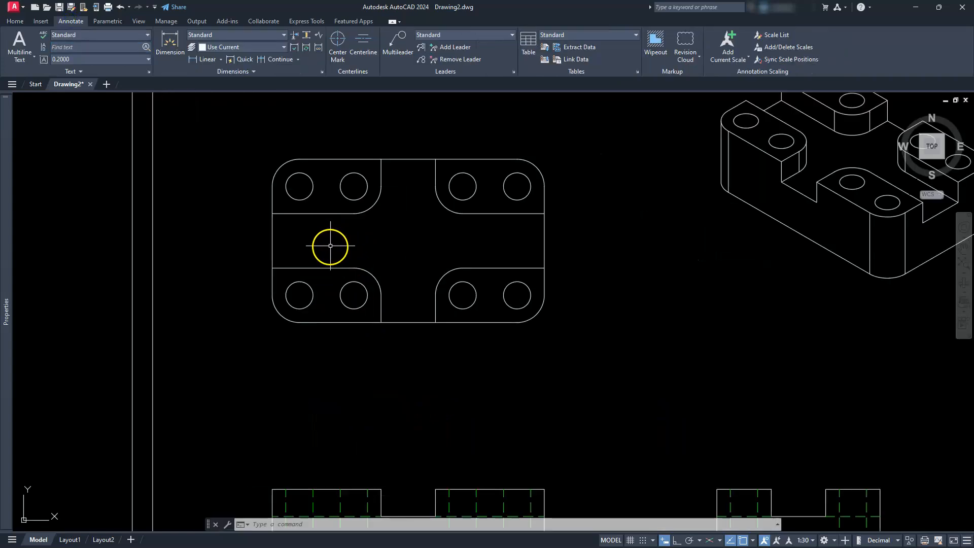
left_click(337, 40)
mouse_move(470, 300)
middle_mouse_down()
mouse_move(497, 327)
mouse_move(526, 327)
middle_mouse_up()
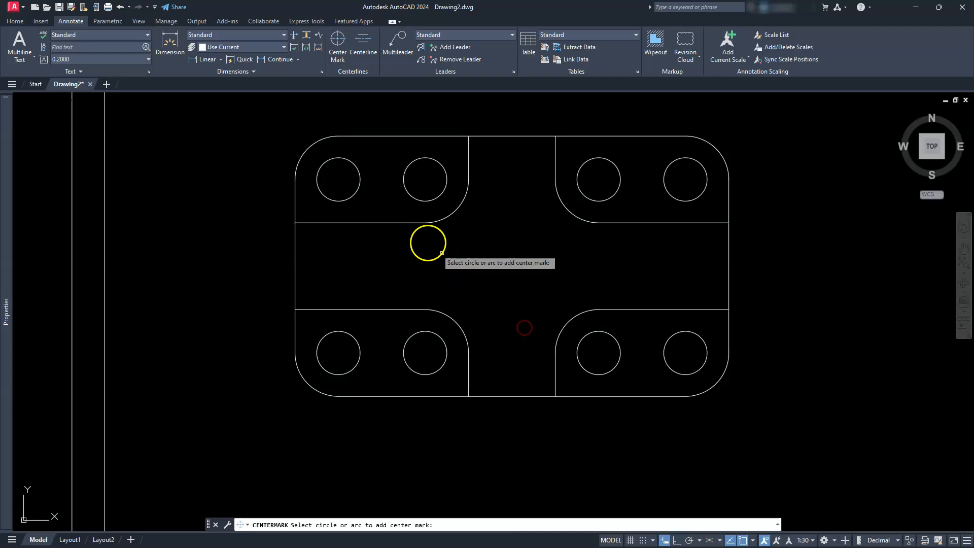
left_click(416, 198)
left_click(360, 199)
left_click(616, 190)
left_click(668, 199)
left_click(678, 334)
left_click(617, 340)
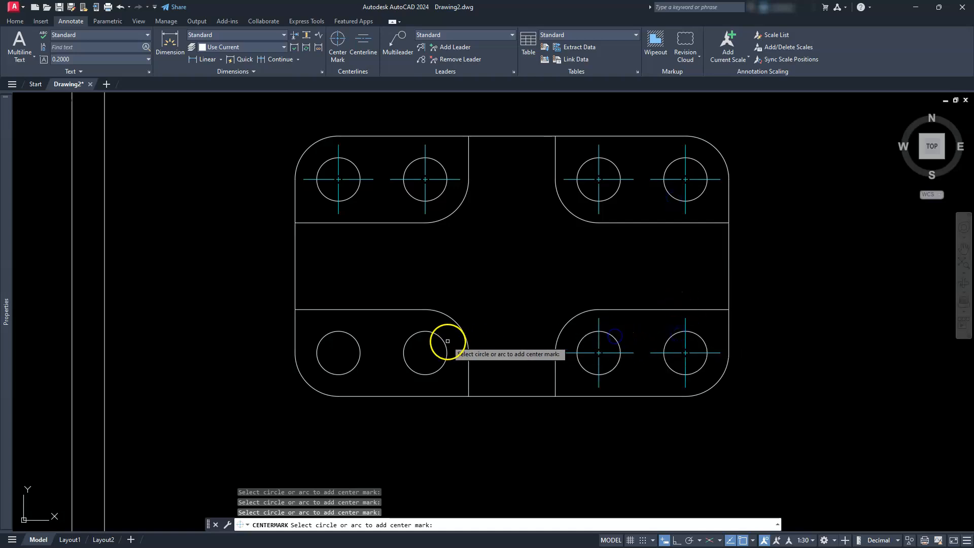
left_click(440, 335)
left_click(359, 339)
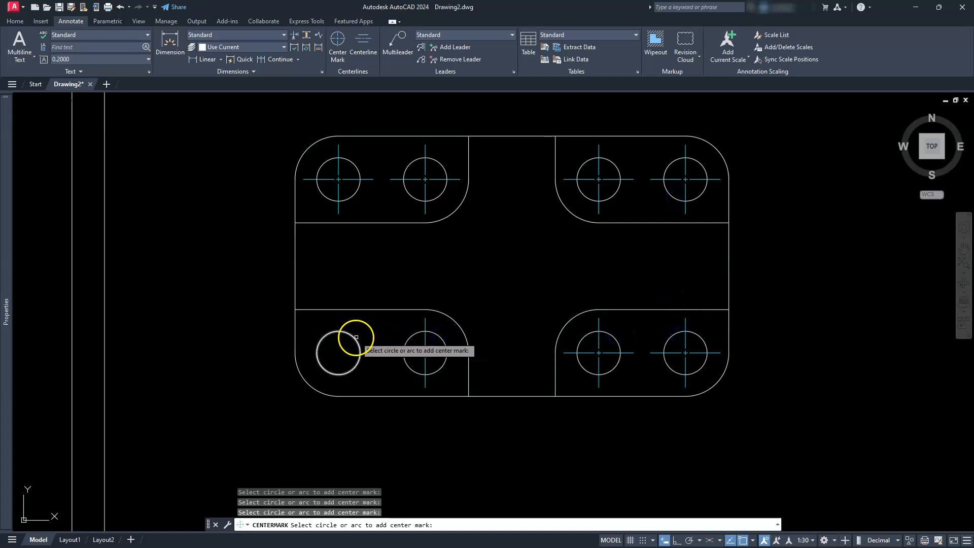
- Add a centerline between the two hidden edge lines of the leftmost hole in the front view
scroll(527, 271, "down", 5)
scroll(431, 407, "up", 5)
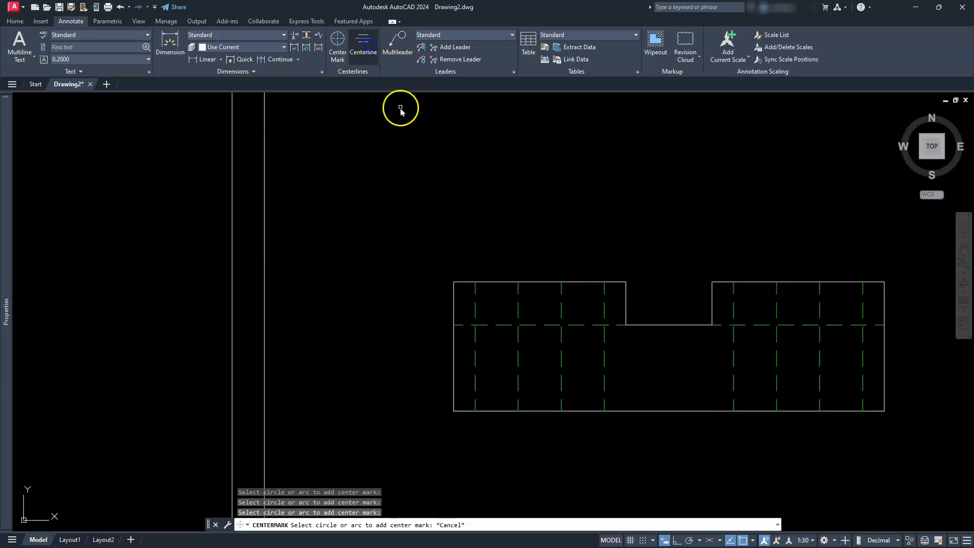
left_click(475, 339)
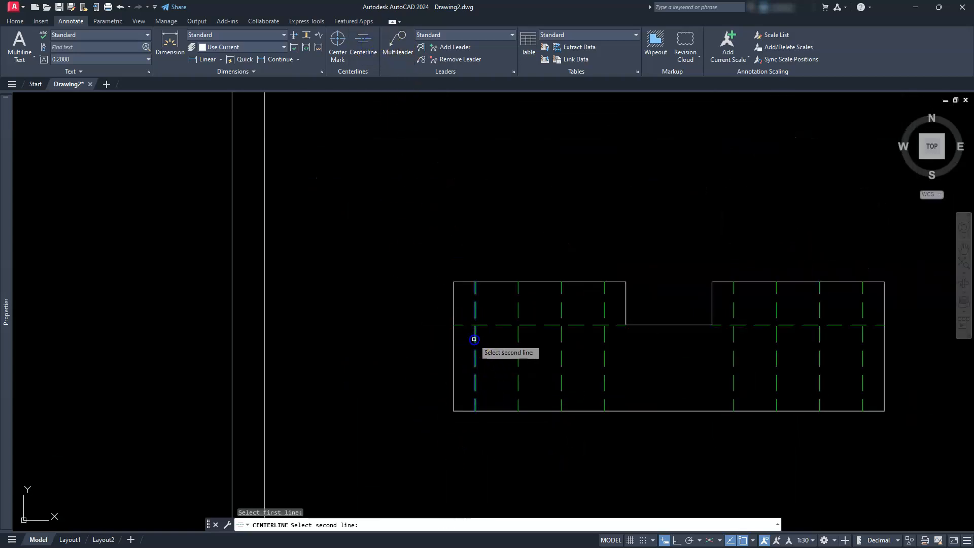
left_click(511, 337)
key("Escape")
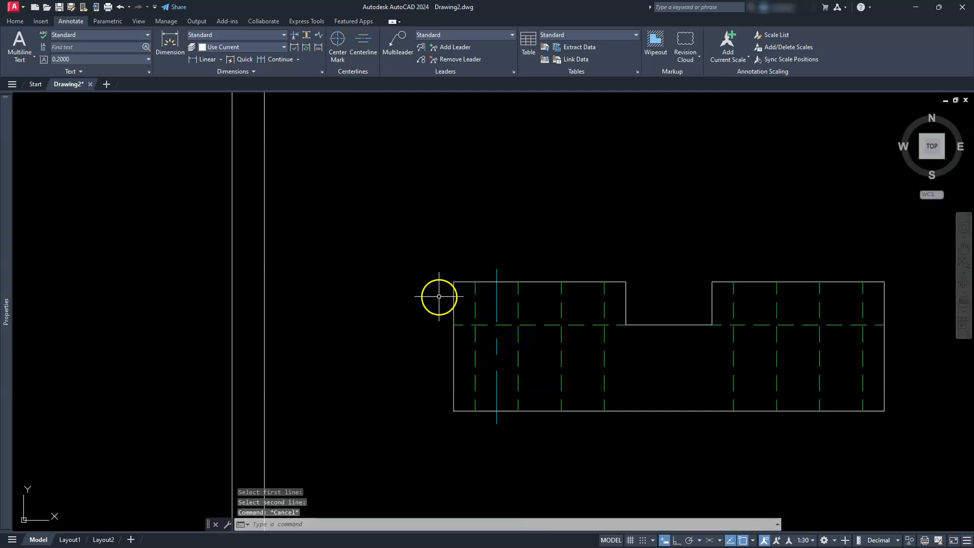
- Copy the centerline onto the other three holes of the front view, using the hole's upper hidden-line endpoint as base point
left_click(14, 22)
left_click(498, 275)
left_click(496, 275)
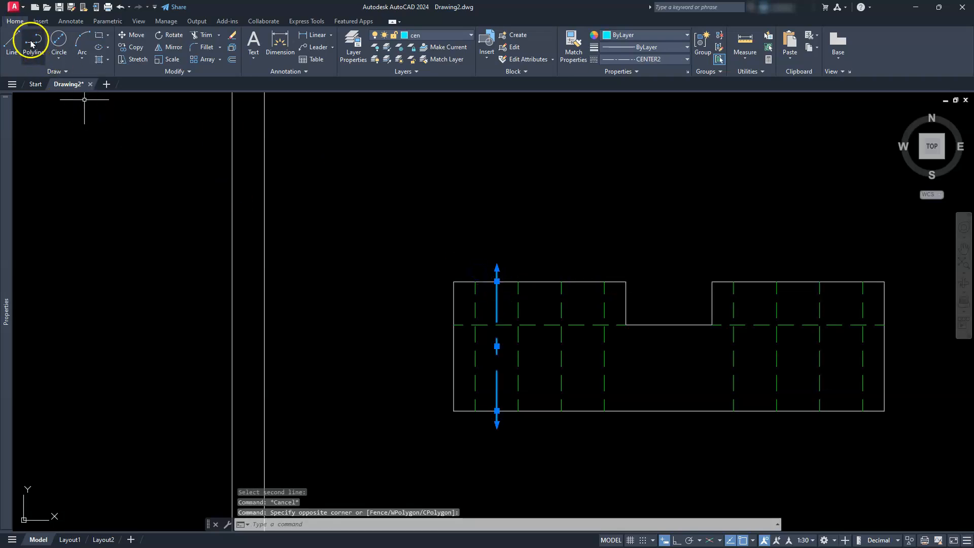
left_click(129, 49)
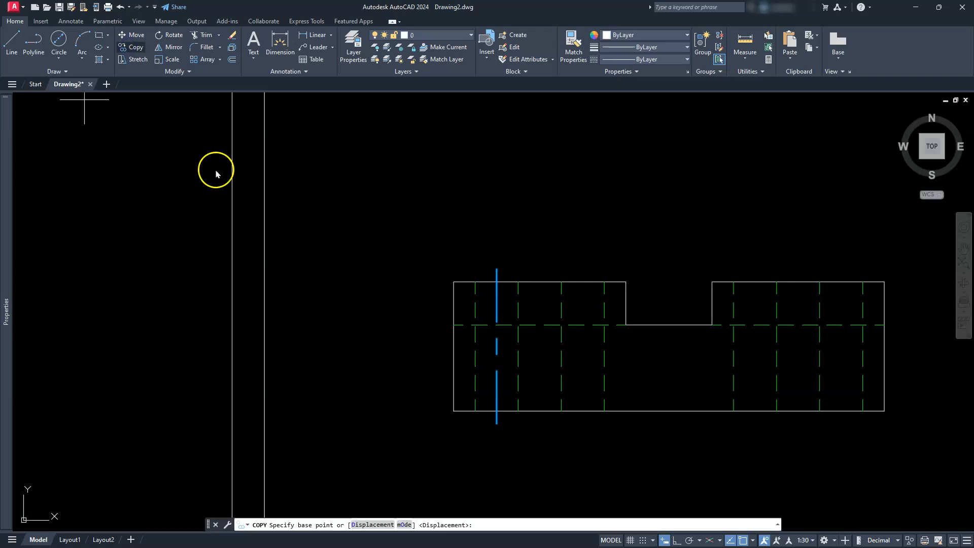
left_click(475, 282)
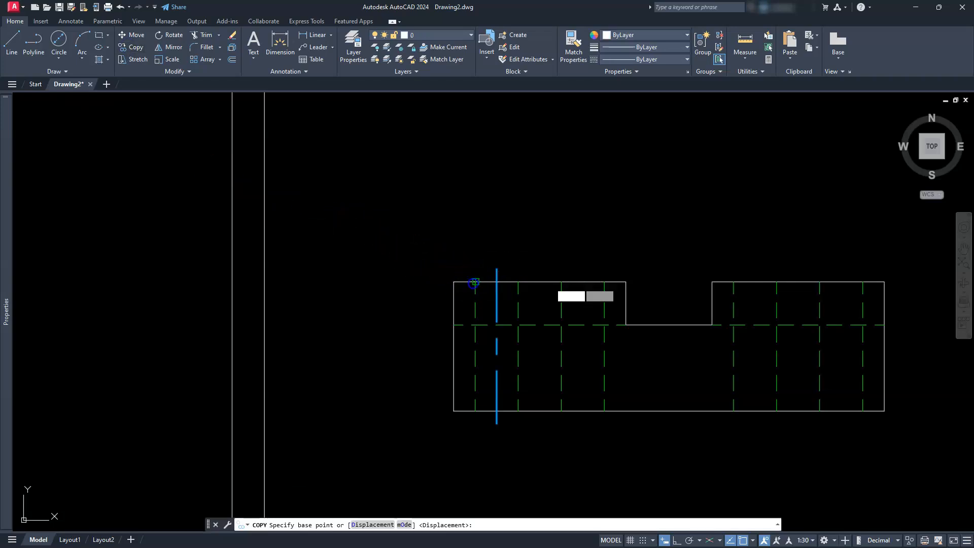
left_click(560, 282)
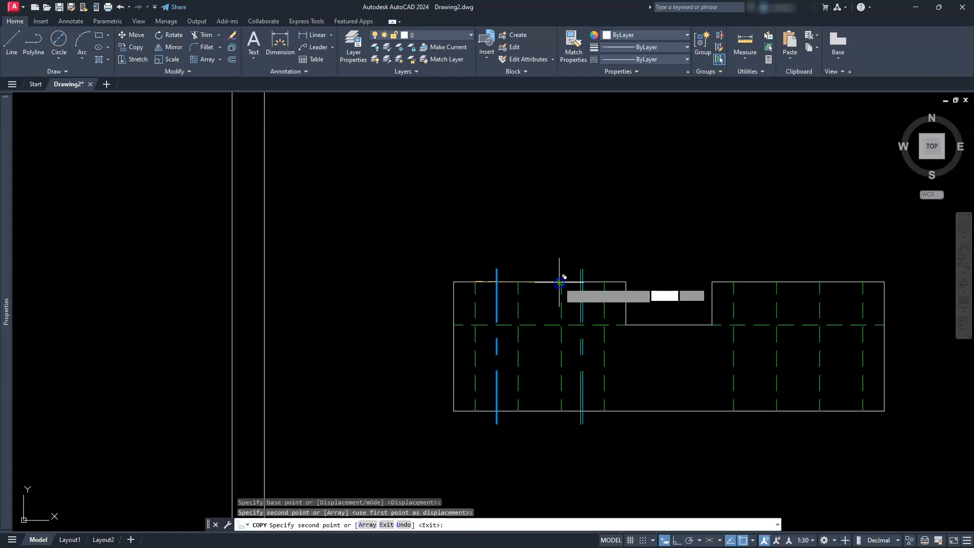
left_click(733, 282)
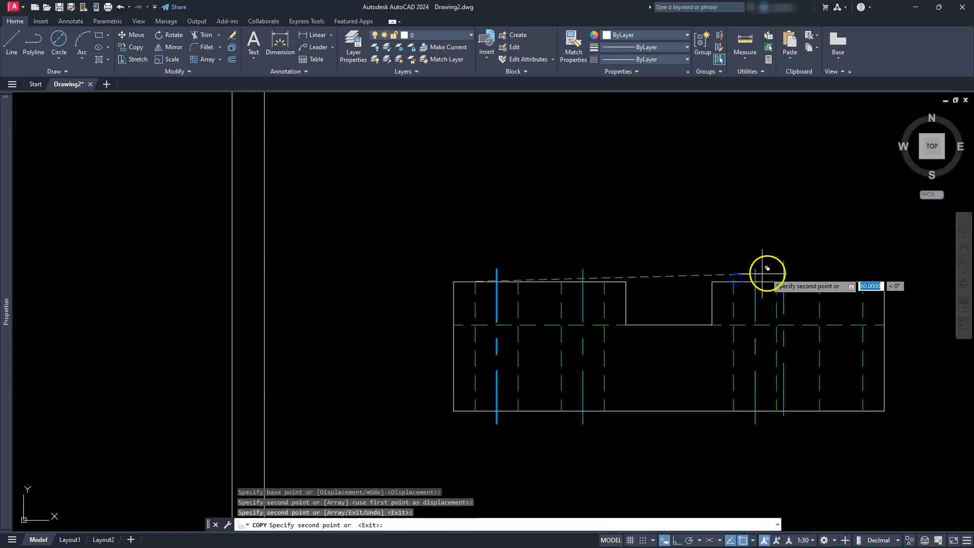
left_click(819, 282)
- Place further copies of the centerline on both holes of the side view and finish copying
scroll(761, 236, "down", 3)
middle_click_drag(760, 238, 263, 239)
scroll(376, 268, "up", 3)
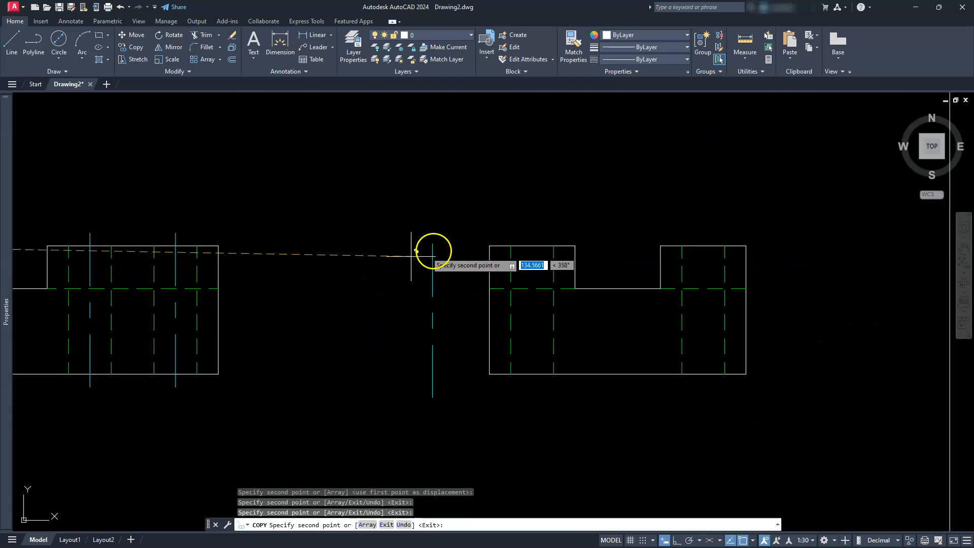
left_click(509, 248)
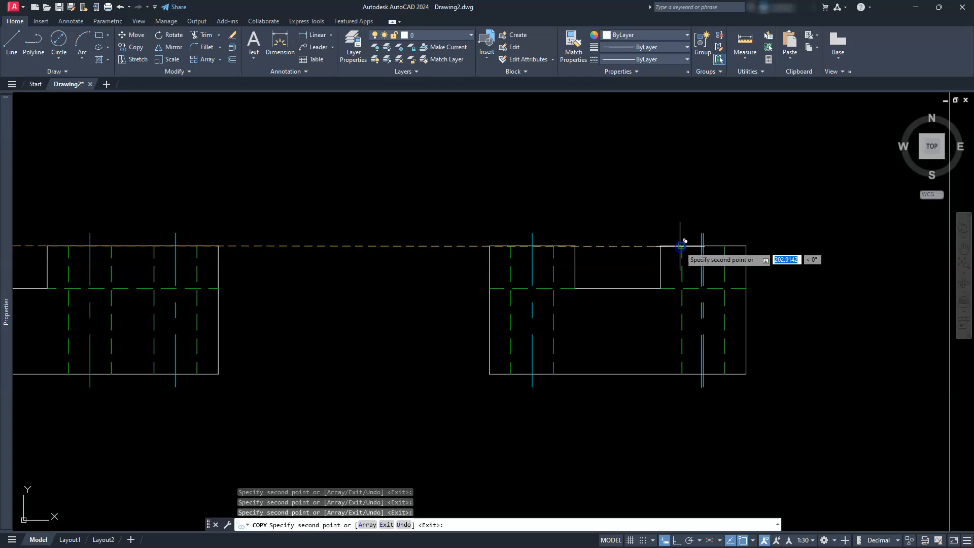
key("Escape")
key("Escape")
key("Escape")
- Set the default layer for new dimensions to dim
scroll(514, 244, "down", 2)
scroll(514, 245, "down", 2)
middle_click_drag(434, 244, 486, 349)
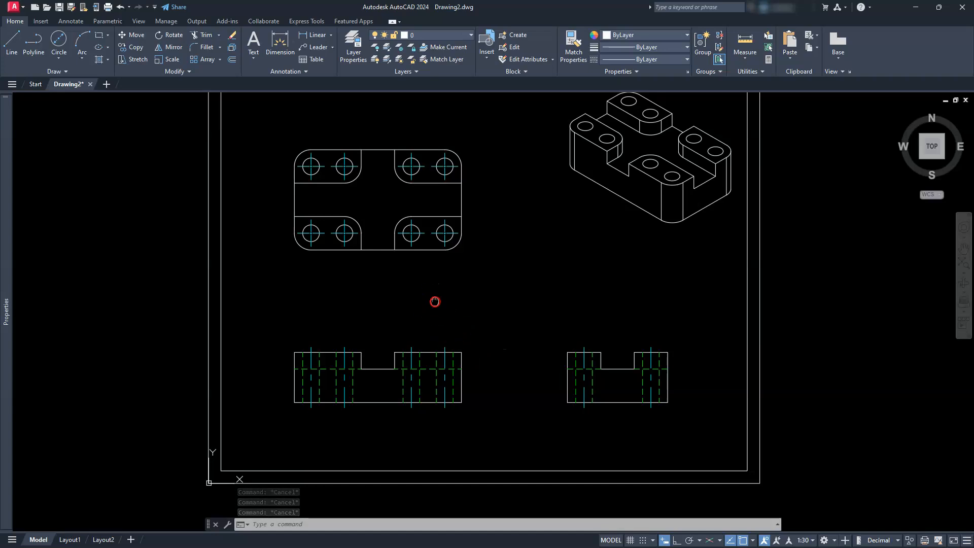
middle_click_drag(435, 302, 440, 315)
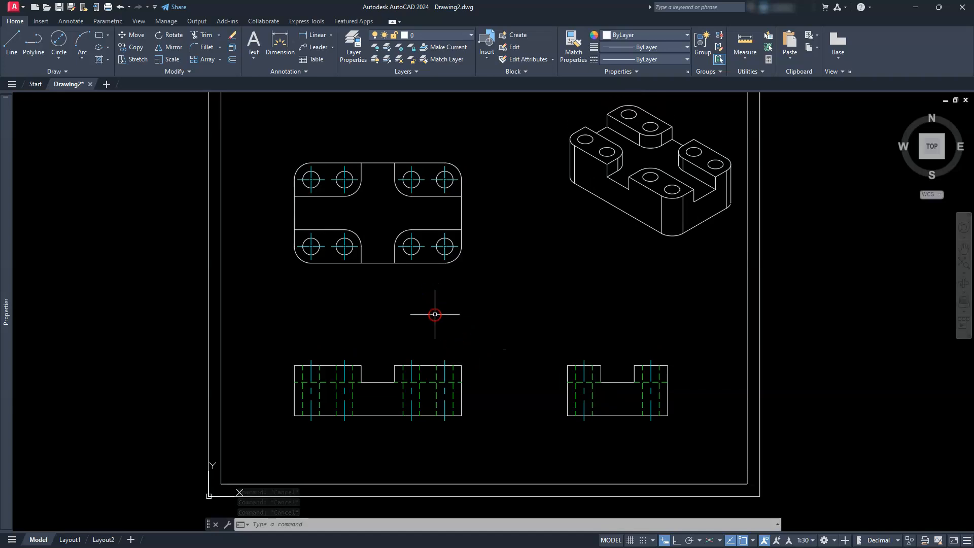
left_click(67, 21)
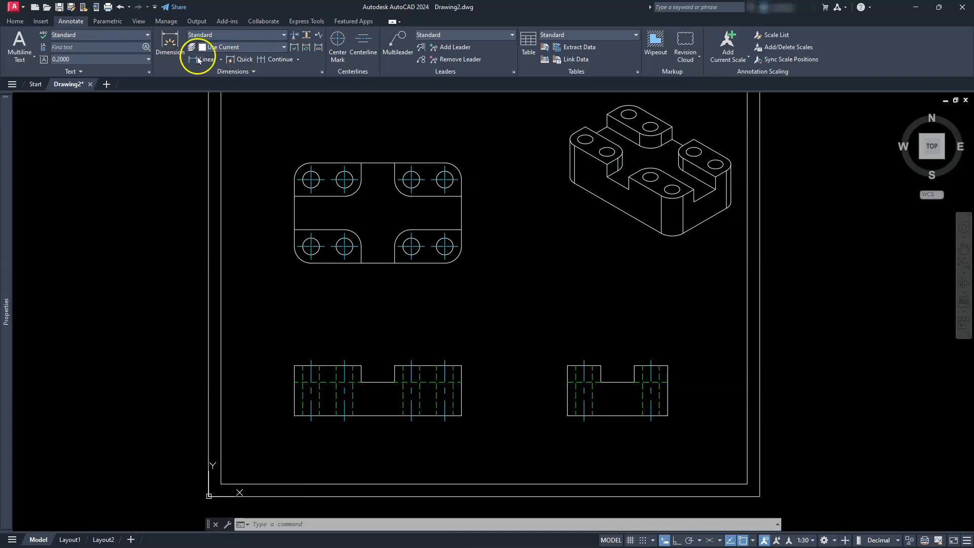
left_click(284, 47)
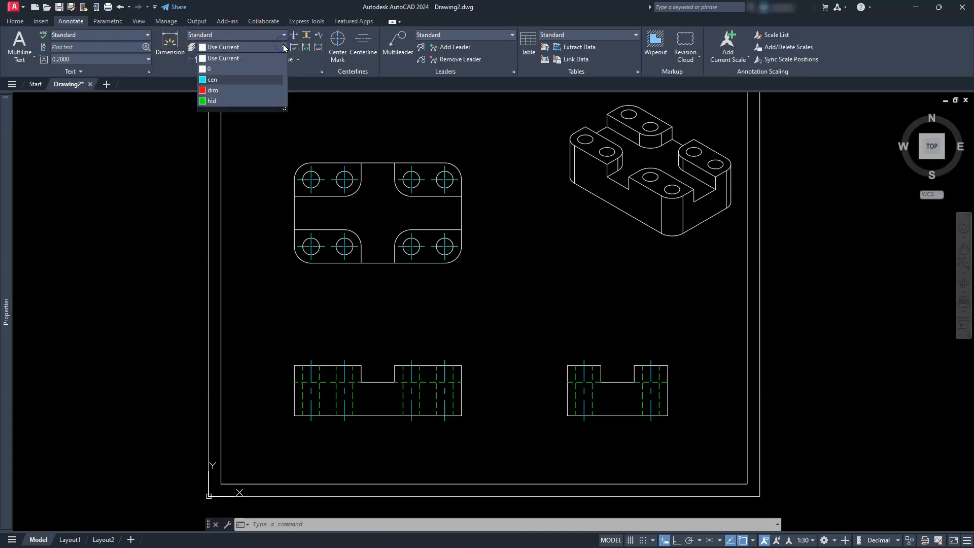
left_click(216, 91)
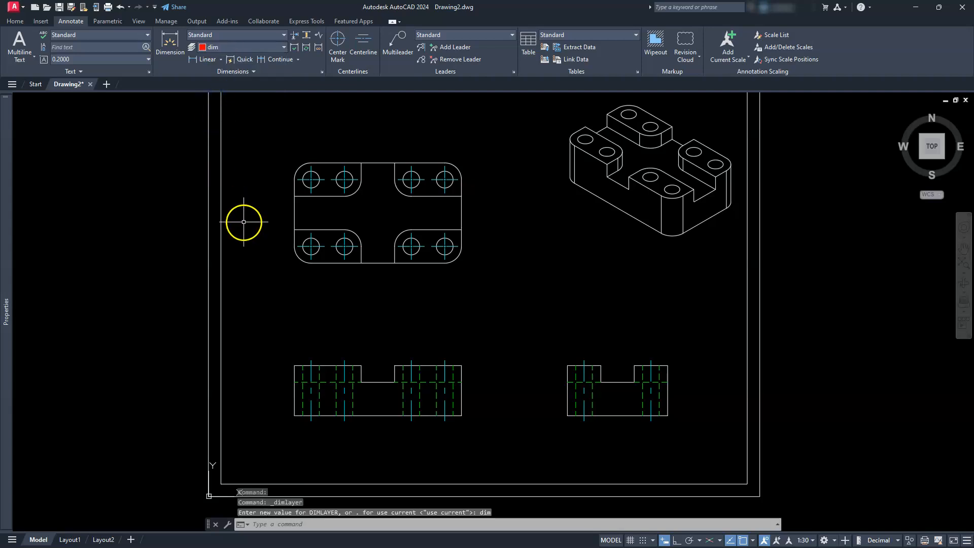
- Make the Annotative dimension style current and modify it to suppress trailing zeros in linear dimensions
left_click(321, 72)
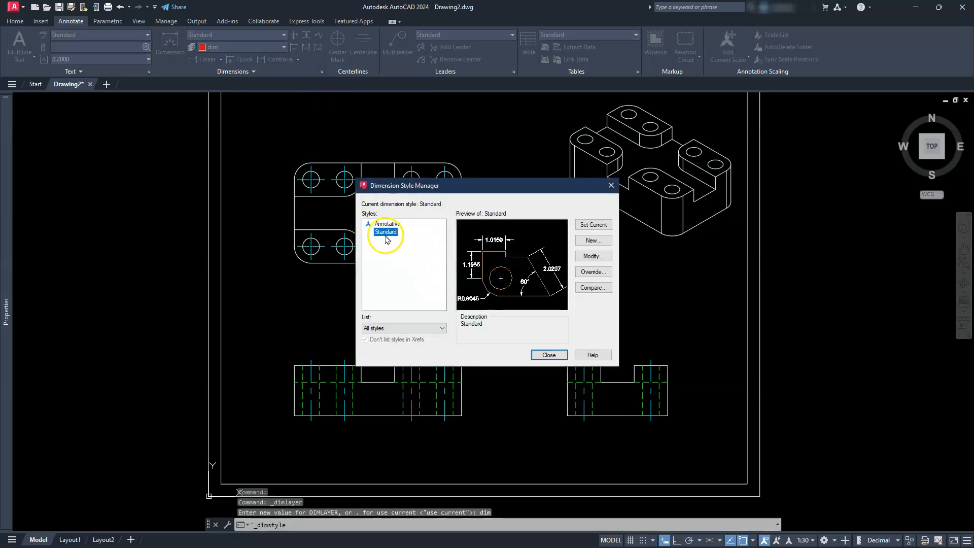
double_click(389, 224)
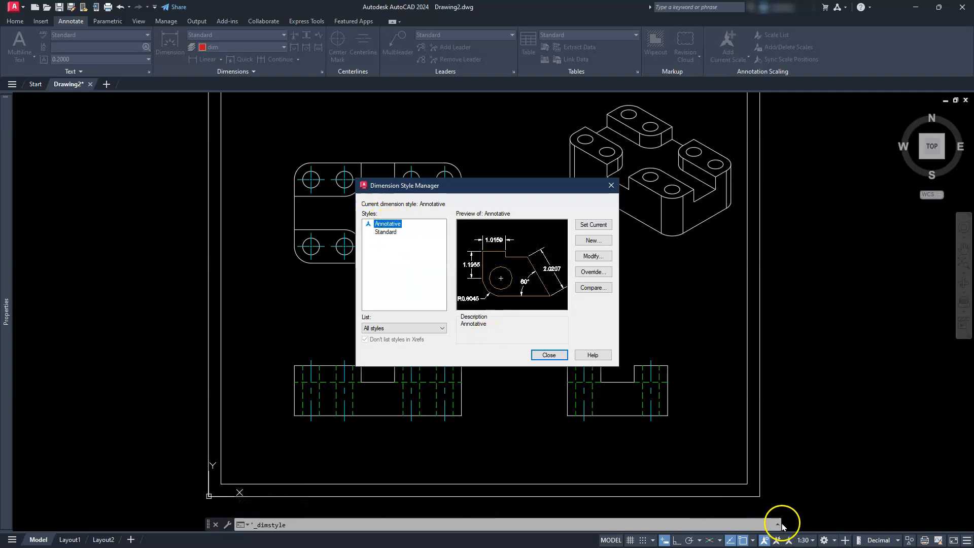
left_click(582, 258)
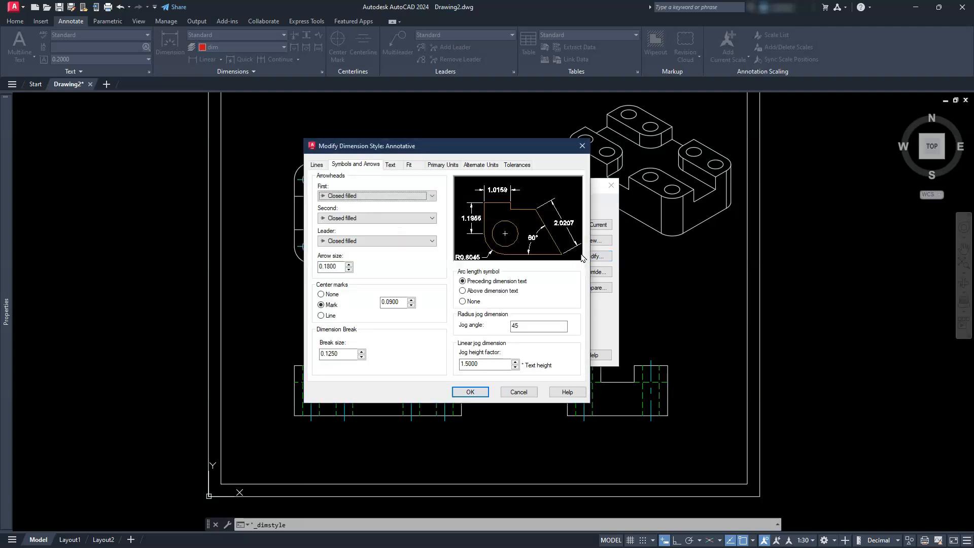
left_click(440, 164)
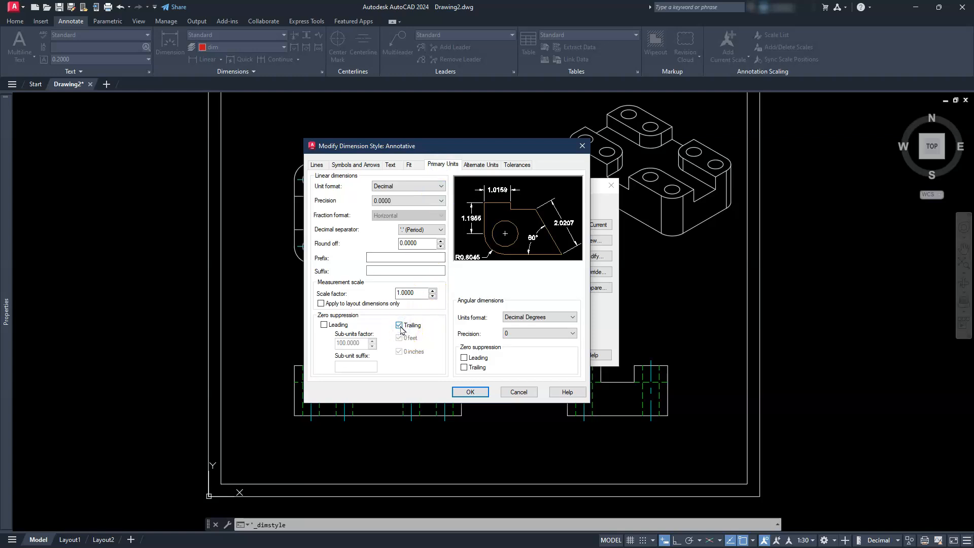
- Set the Annotative style's text height to .125 and its center marks to None, and save the style changes
left_click(412, 164)
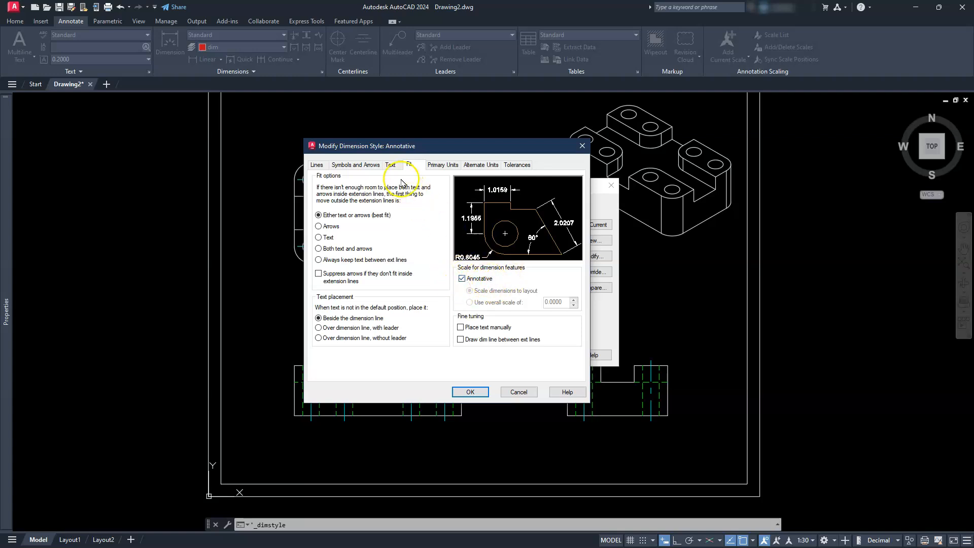
left_click(392, 166)
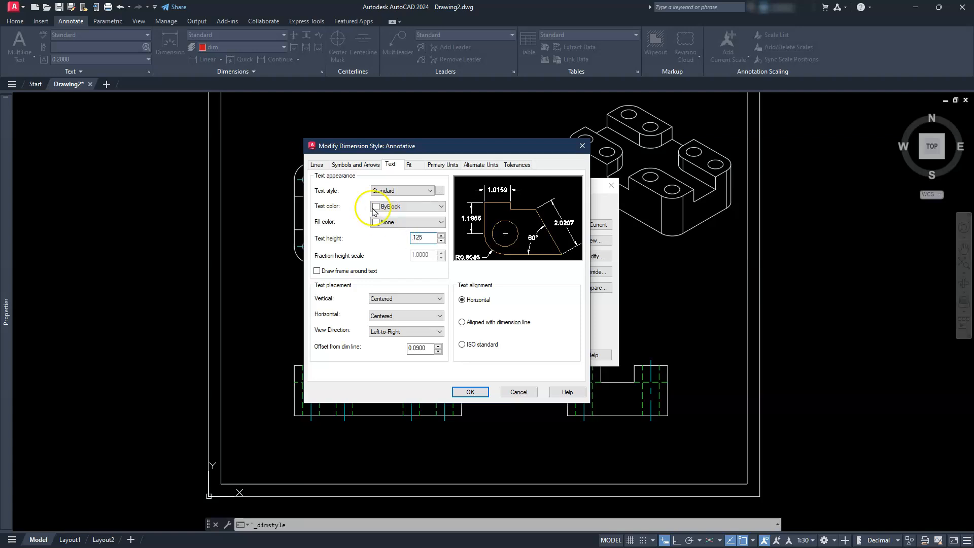
left_click(361, 166)
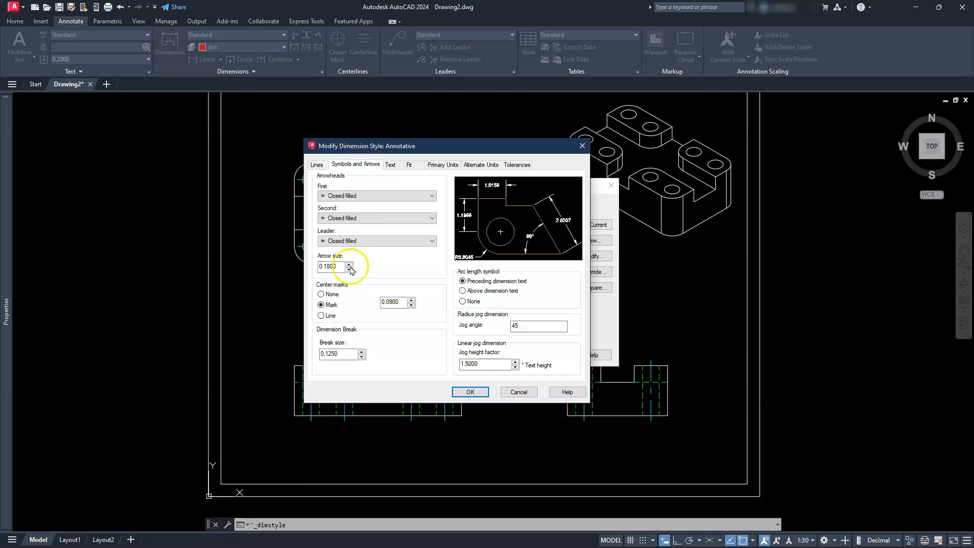
left_click(321, 295)
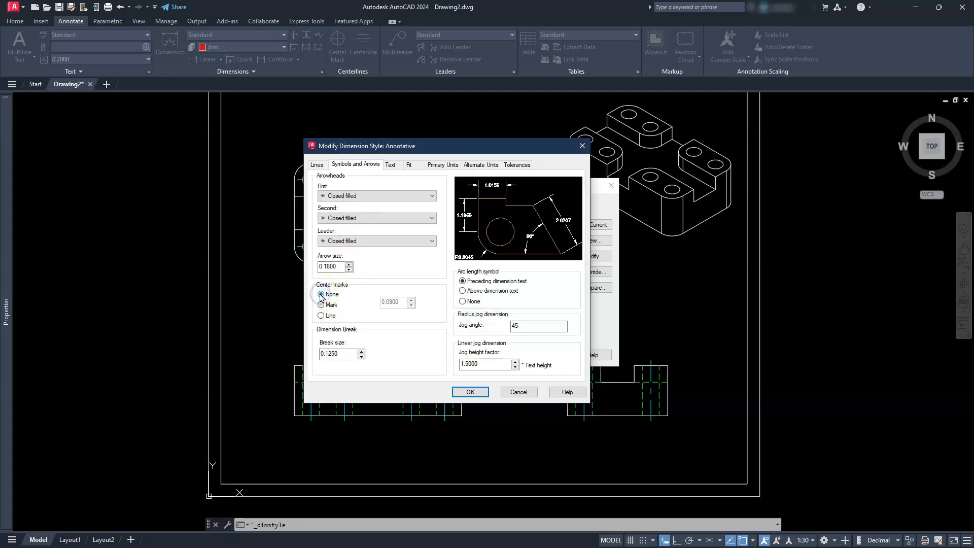
left_click(464, 392)
left_click(540, 356)
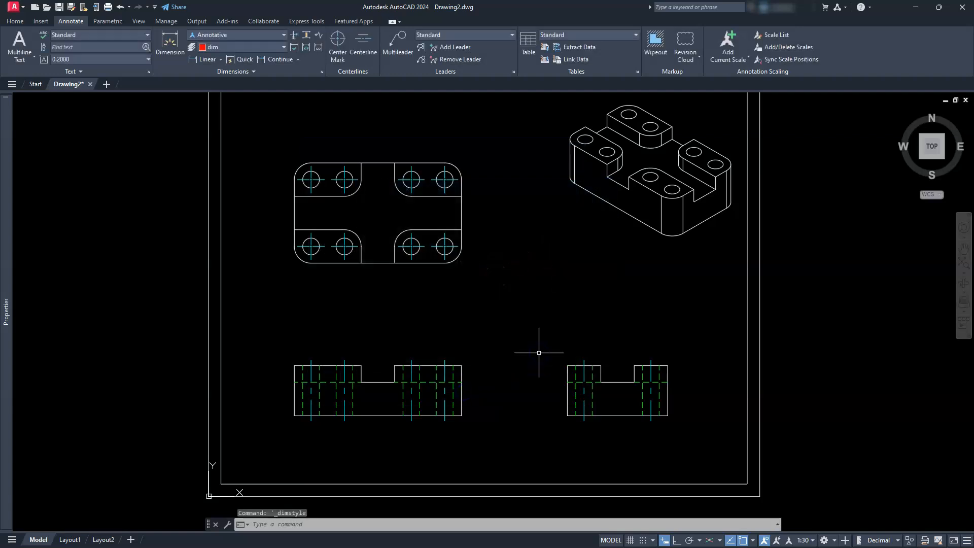
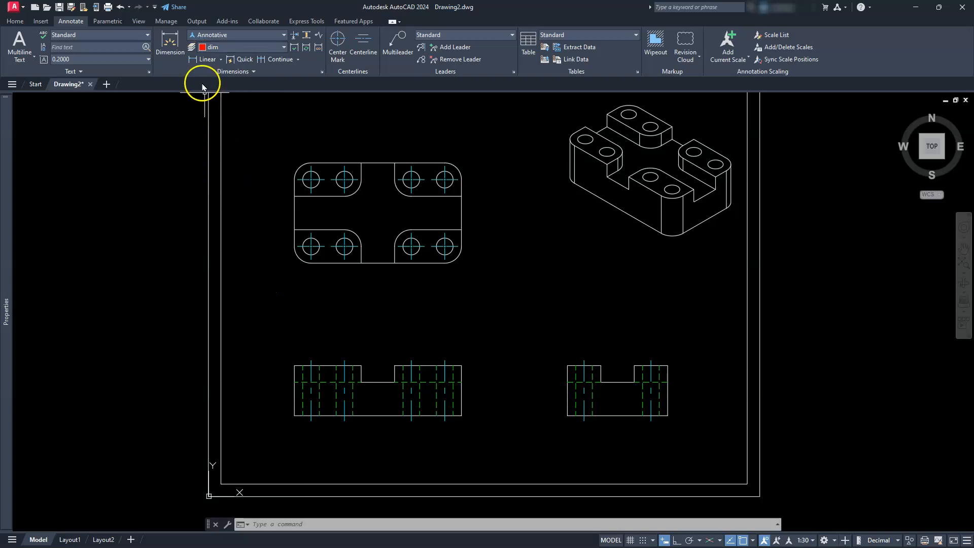
- Add a linear dimension for the top view's overall width, placed well above the outline
scroll(365, 191, "up", 3)
mouse_move(365, 191)
middle_mouse_down()
mouse_move(409, 257)
mouse_move(491, 294)
middle_mouse_up()
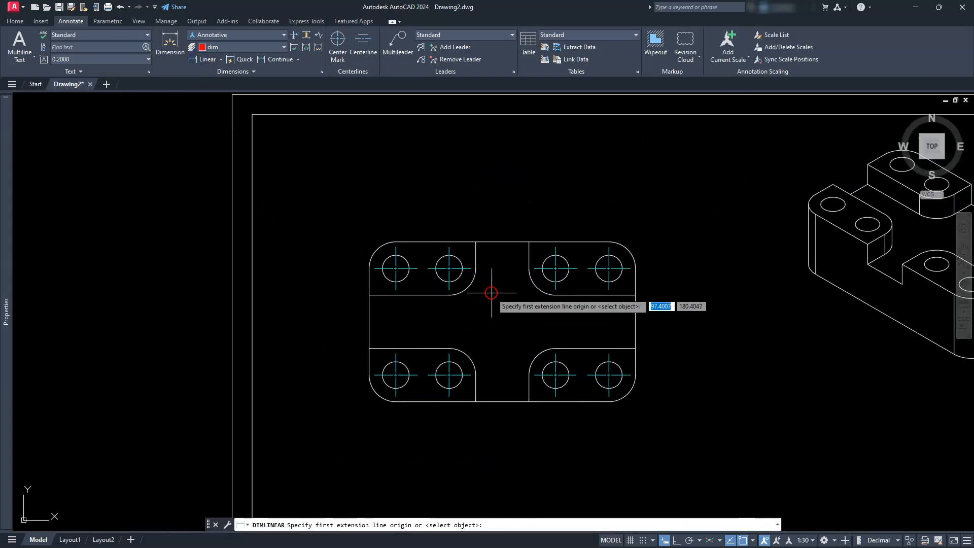
left_click(369, 268)
left_click(635, 268)
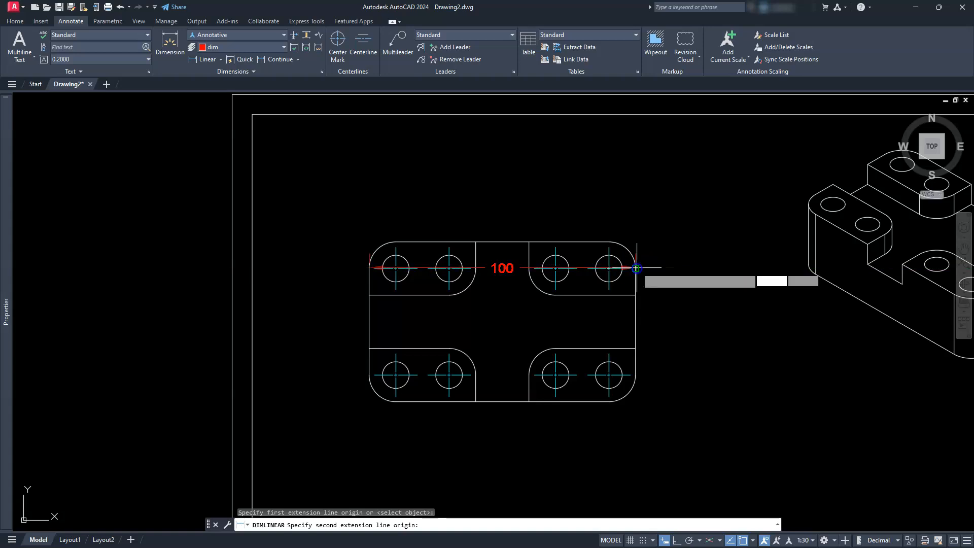
left_click(602, 147)
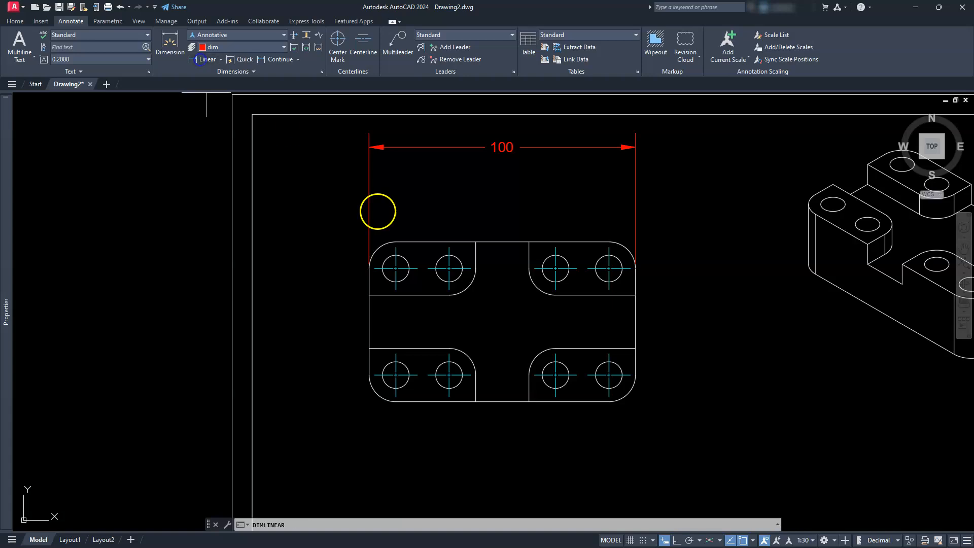
- Dimension the horizontal distance from the top view's left edge to the upper-left hole's centerline, between the outline and the overall width dimension
left_click(396, 247)
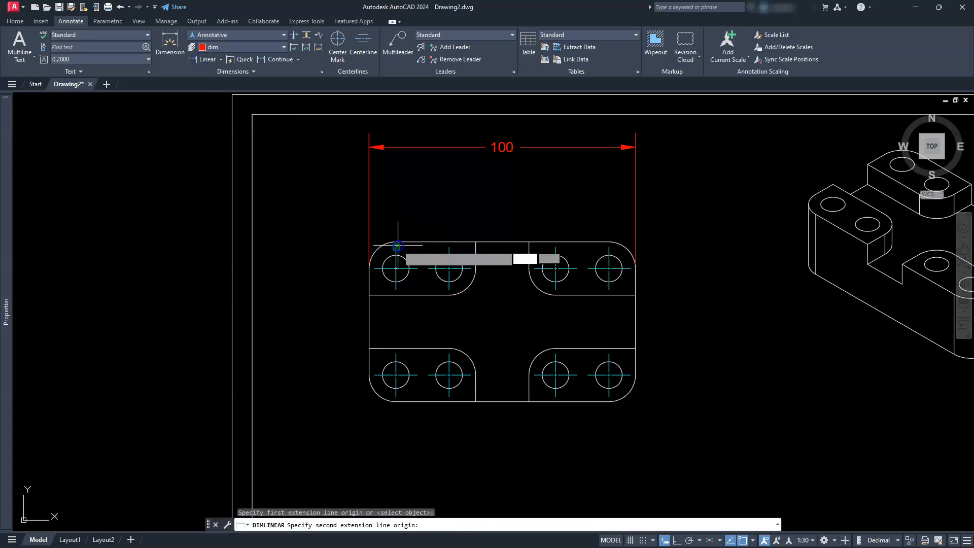
left_click(369, 268)
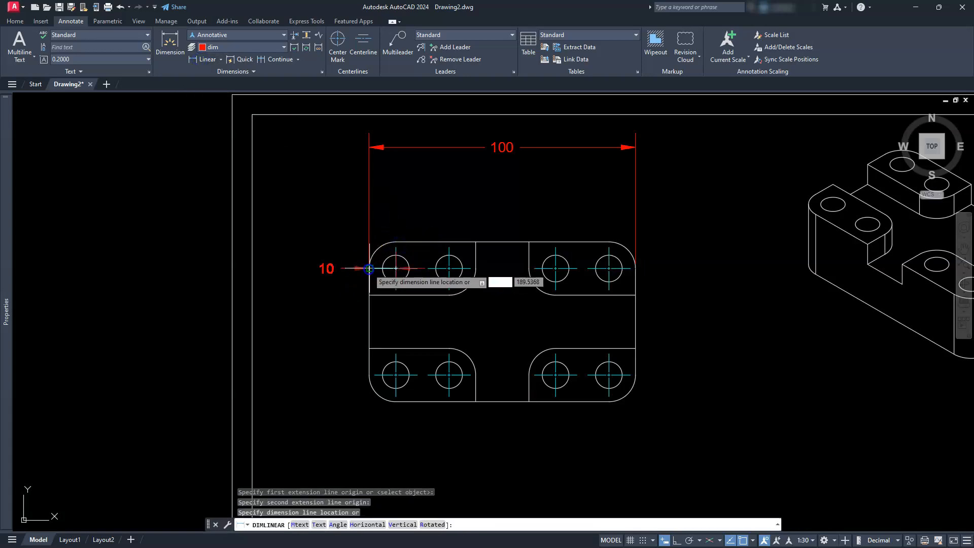
left_click(377, 202)
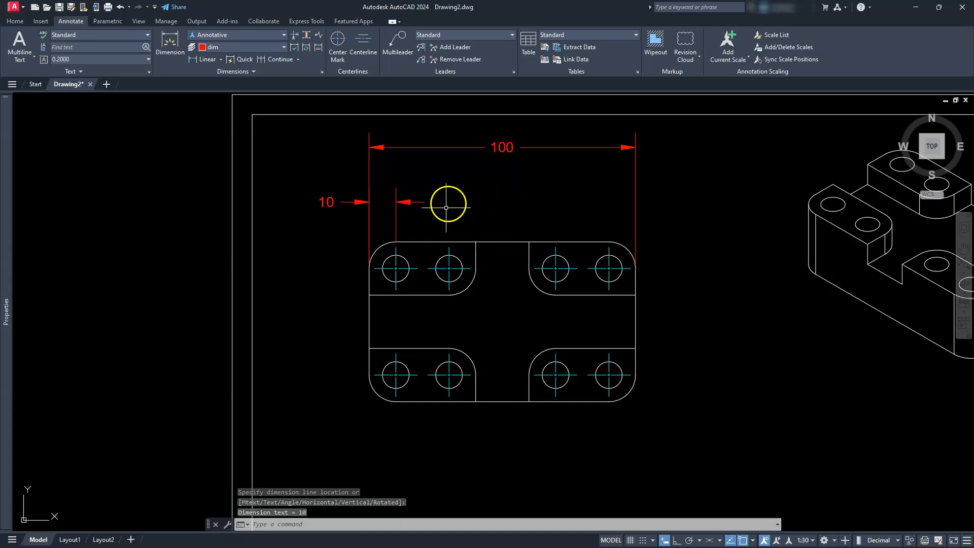
- Dimension the horizontal spacing between the two upper-left holes, aligned with the neighbouring edge-to-hole dimension
left_click(195, 60)
left_click(195, 59)
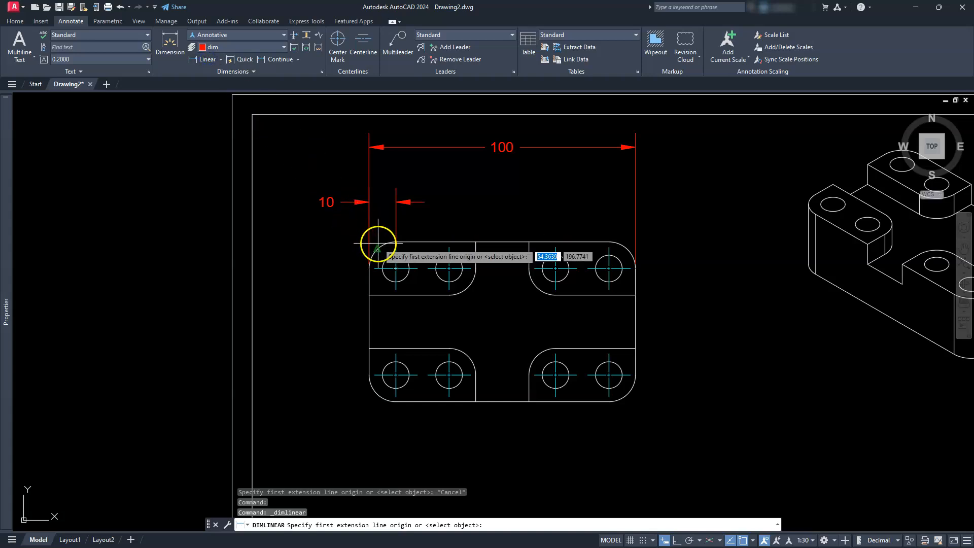
left_click(396, 247)
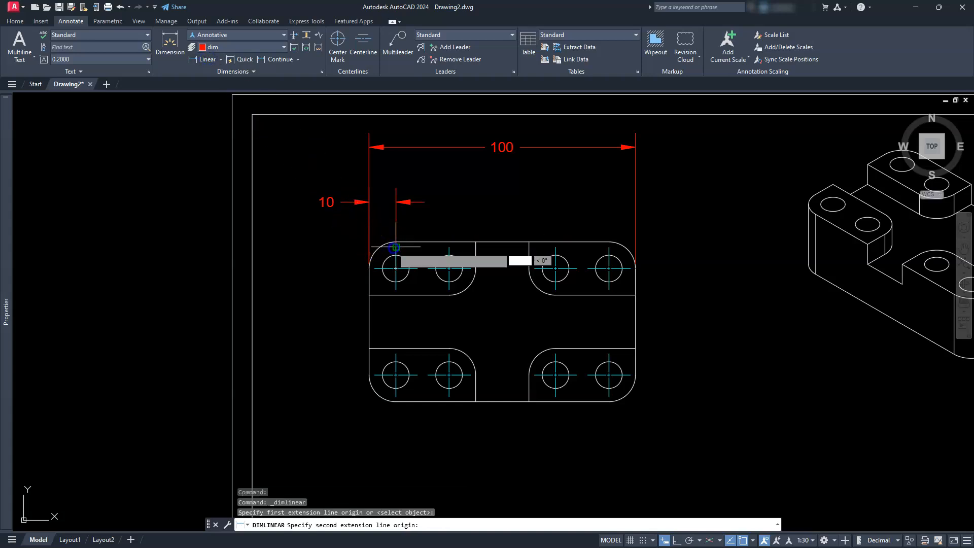
left_click(449, 247)
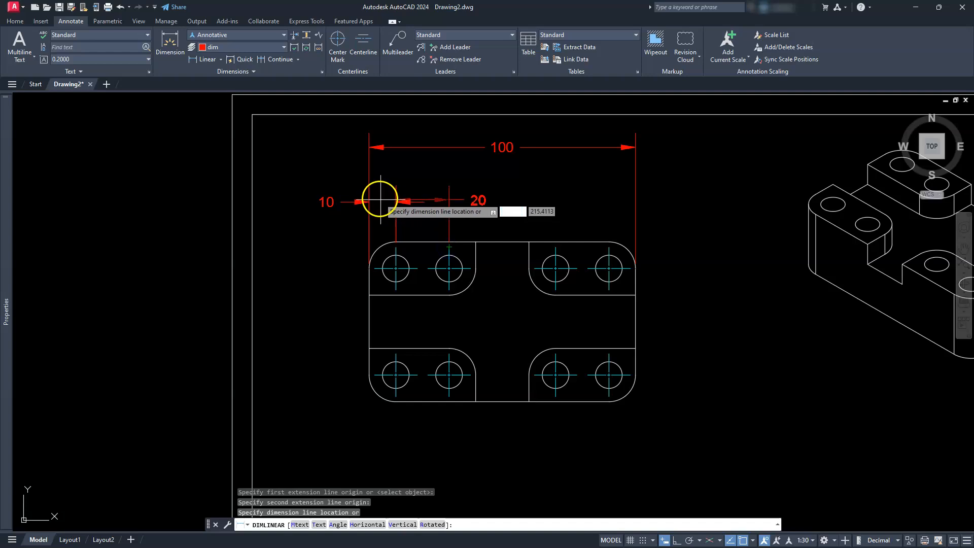
left_click(395, 202)
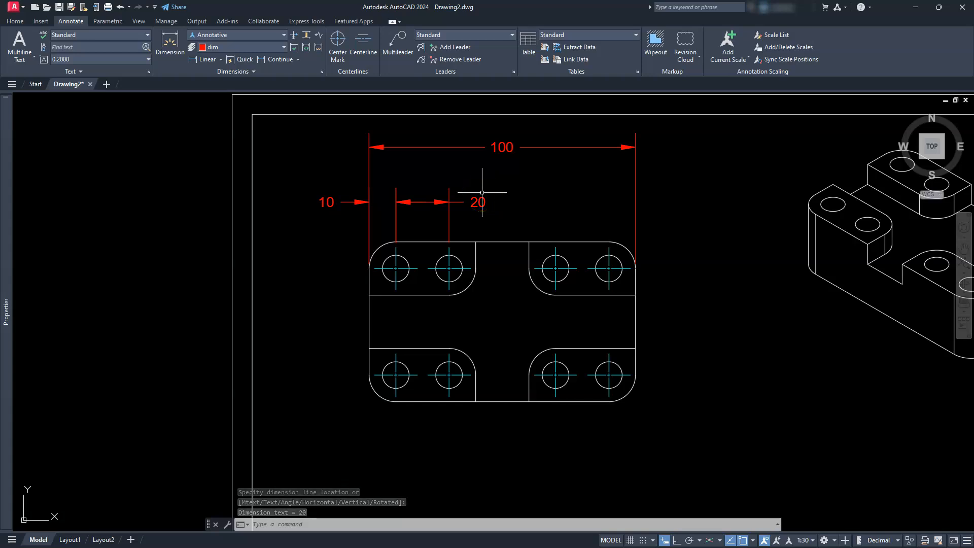
left_click(676, 220)
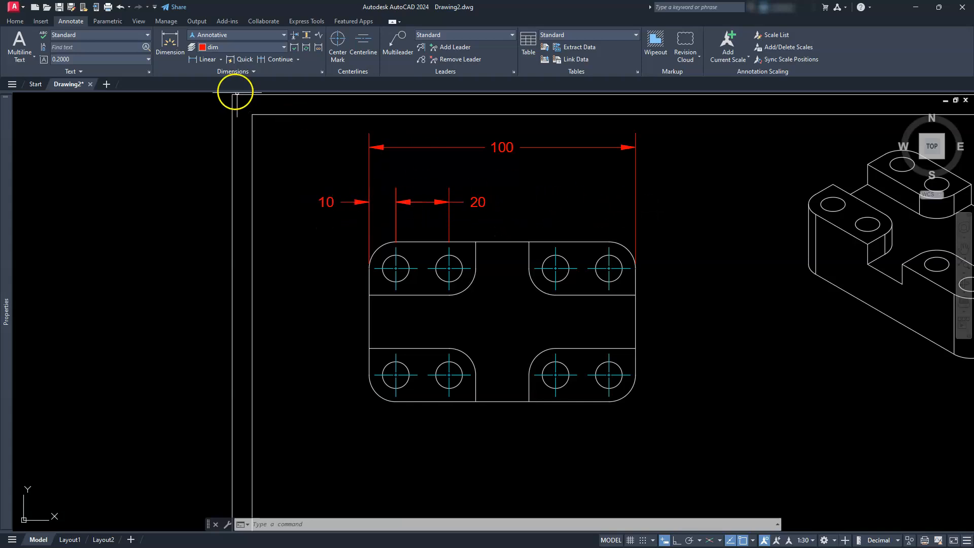
- Dimension the horizontal distance from the upper-right hole's centerline to the top view's right edge, below the overall width dimension
left_click(202, 65)
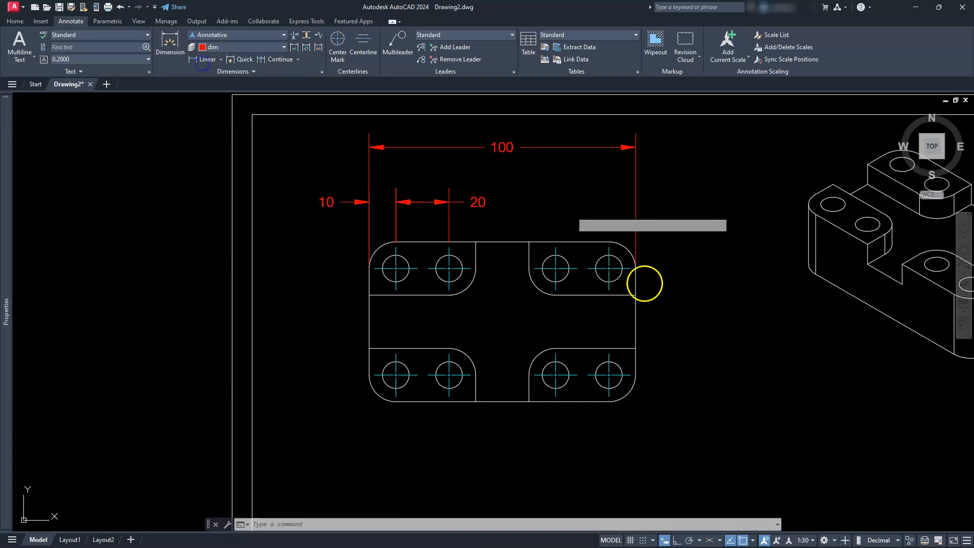
left_click(611, 247)
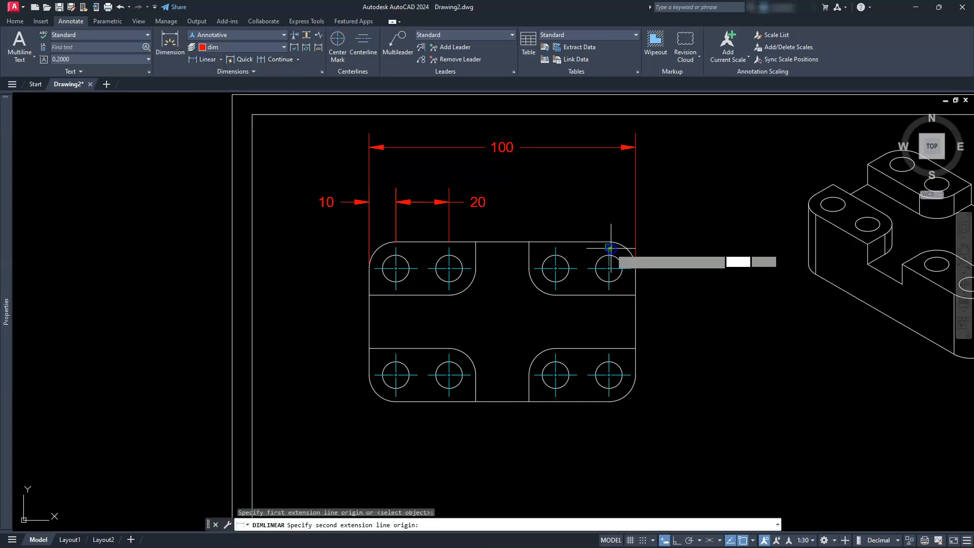
left_click(637, 270)
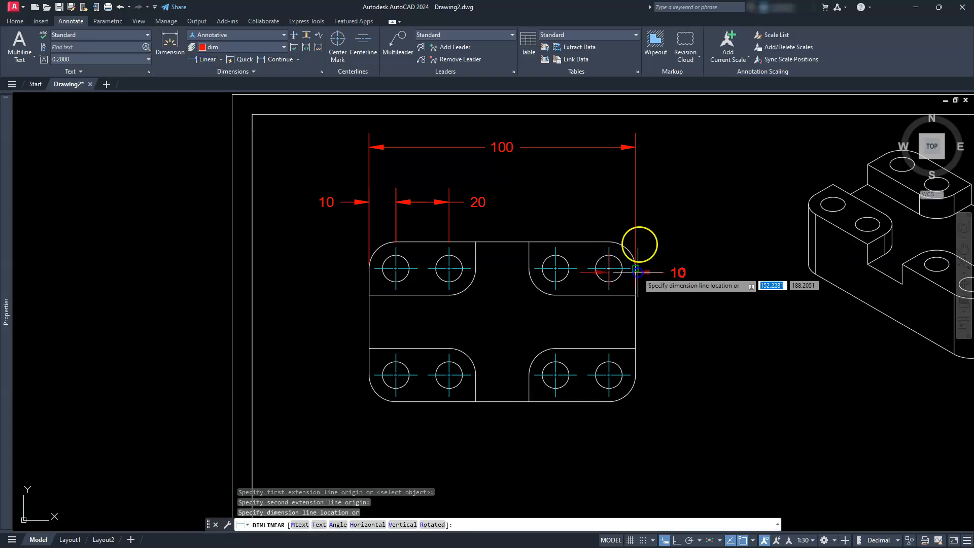
left_click(652, 180)
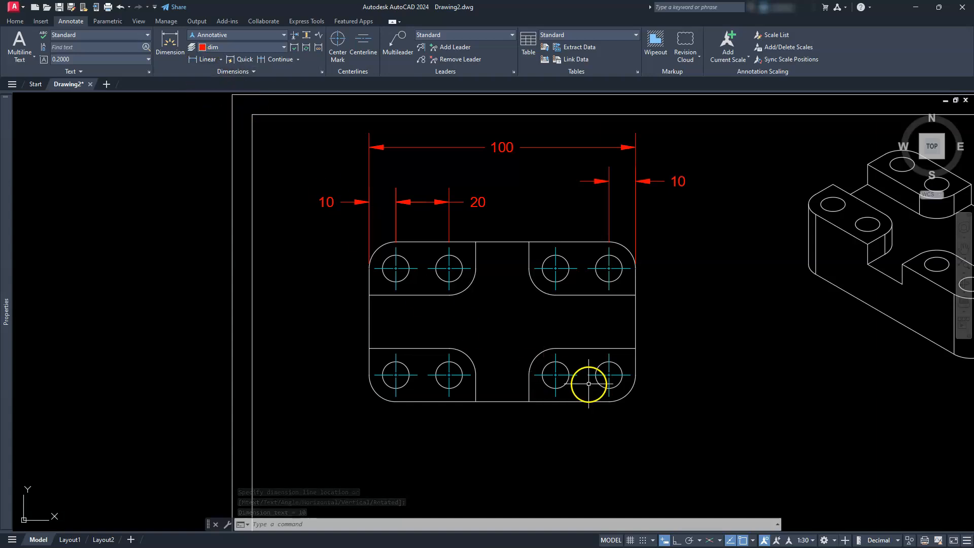
- Dimension the horizontal spacing between the two upper-right holes, aligned with the right edge-to-hole dimension
key("Return")
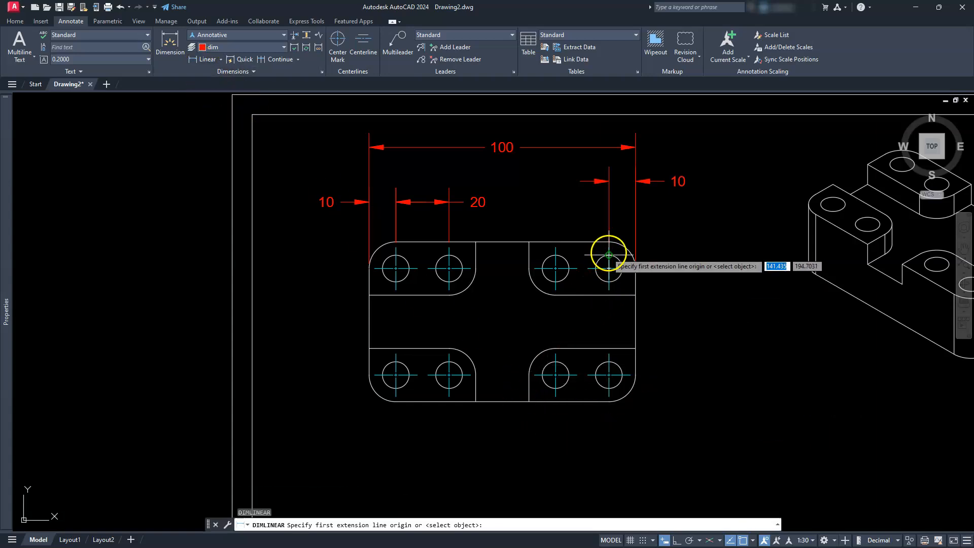
left_click(609, 255)
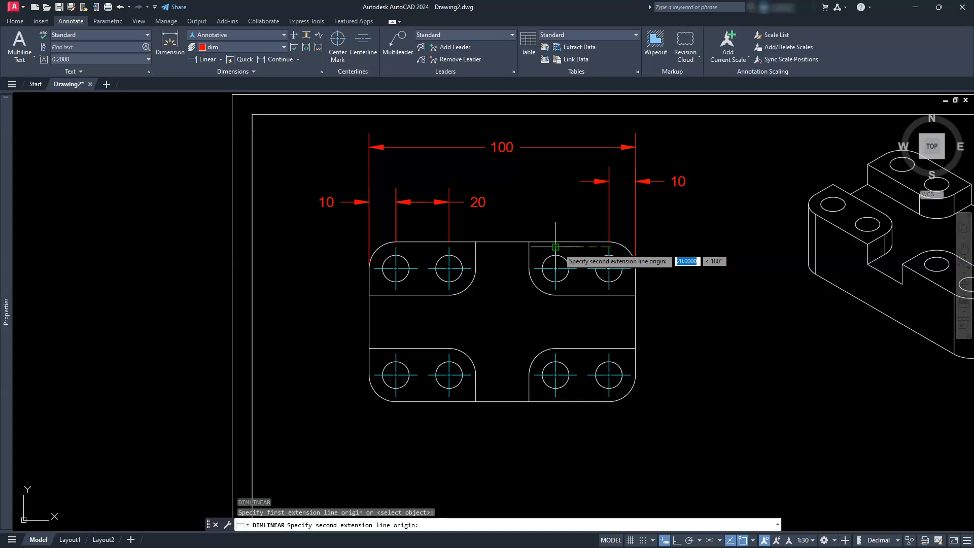
left_click(556, 248)
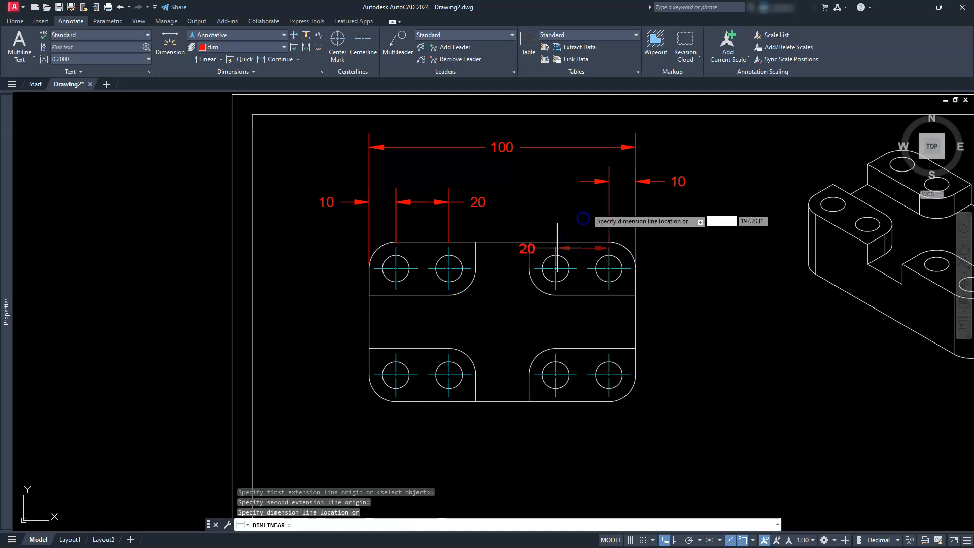
left_click(612, 180)
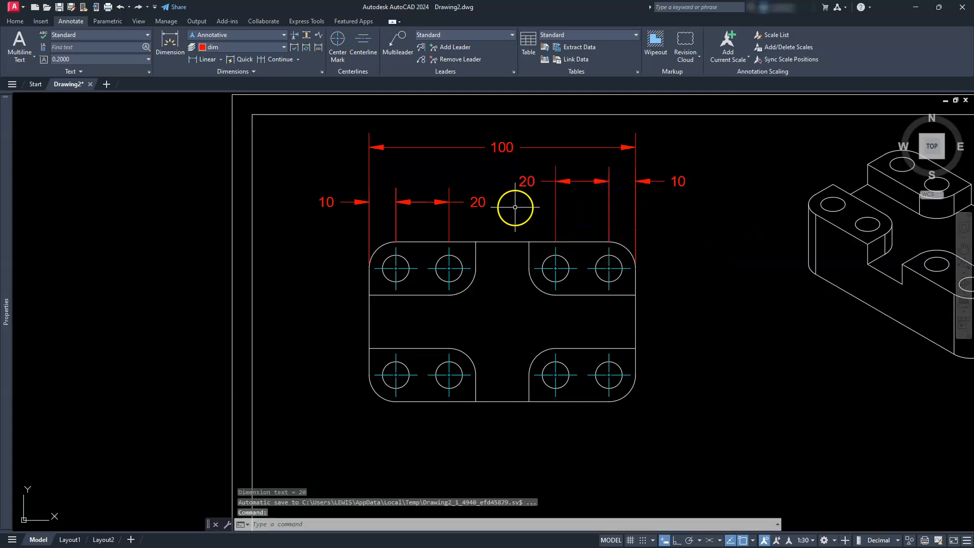
key("Escape")
key("Escape")
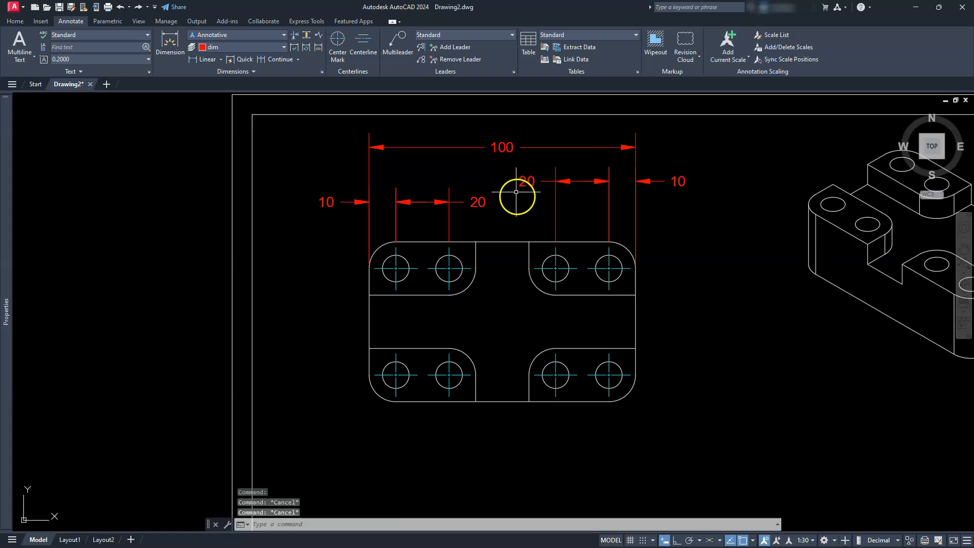
- Add a vertical linear dimension for the top view's overall depth, placed well to the right of the outline
mouse_move(631, 322)
middle_mouse_down()
mouse_move(496, 261)
mouse_move(462, 294)
middle_mouse_up()
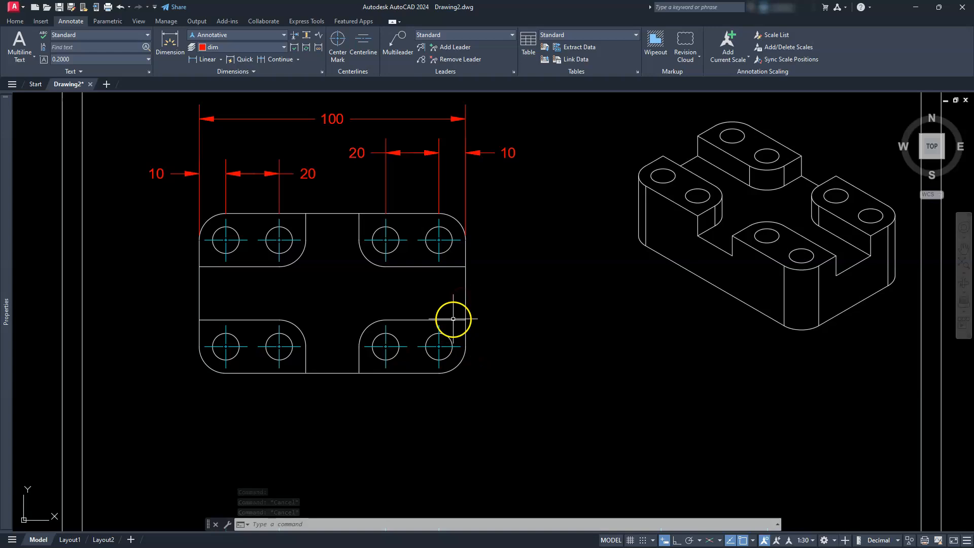
left_click(207, 60)
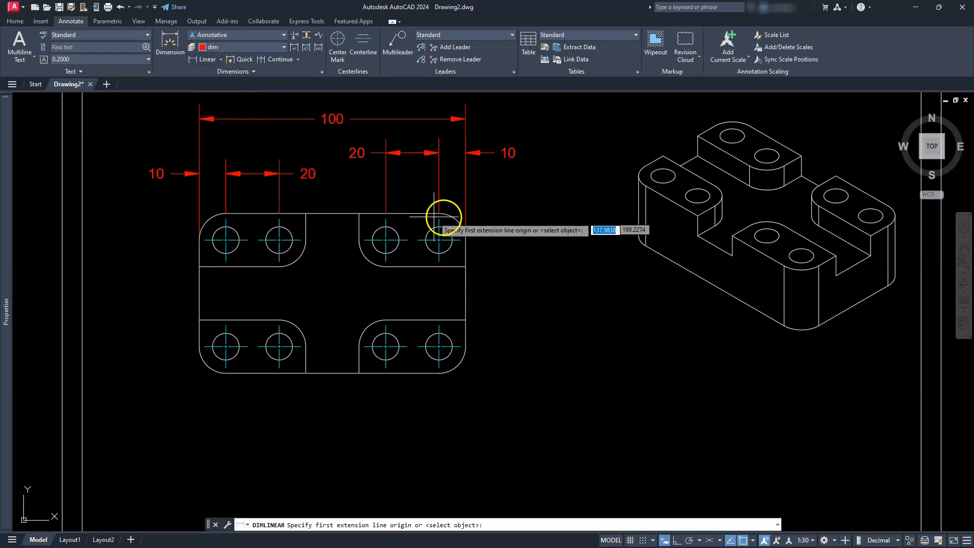
scroll(444, 216, "up", 4)
left_click(419, 210)
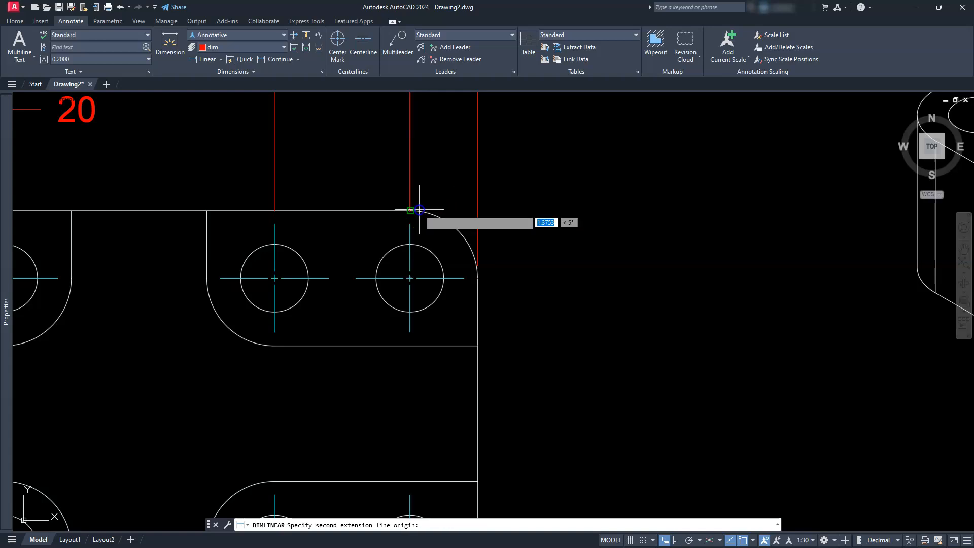
scroll(419, 210, "down", 6)
scroll(421, 376, "up", 4)
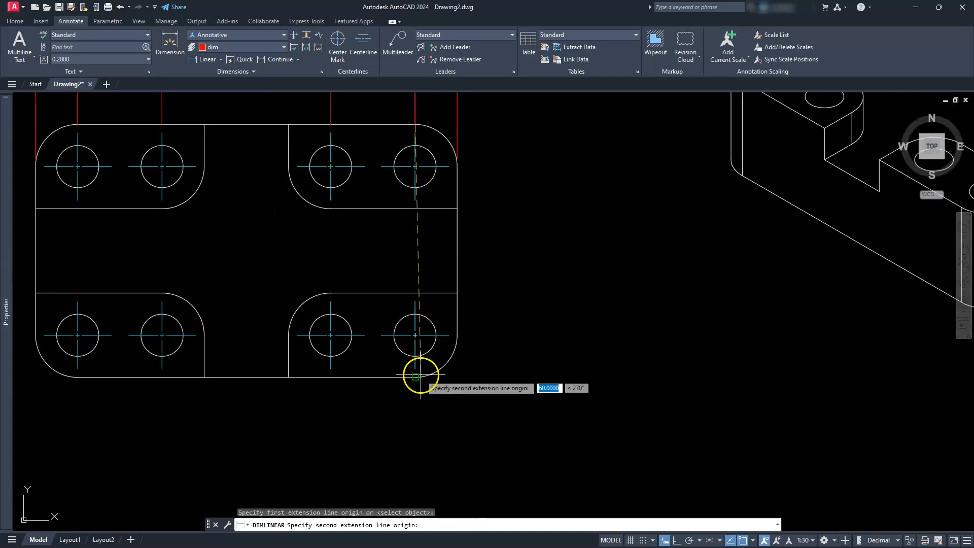
left_click(421, 375)
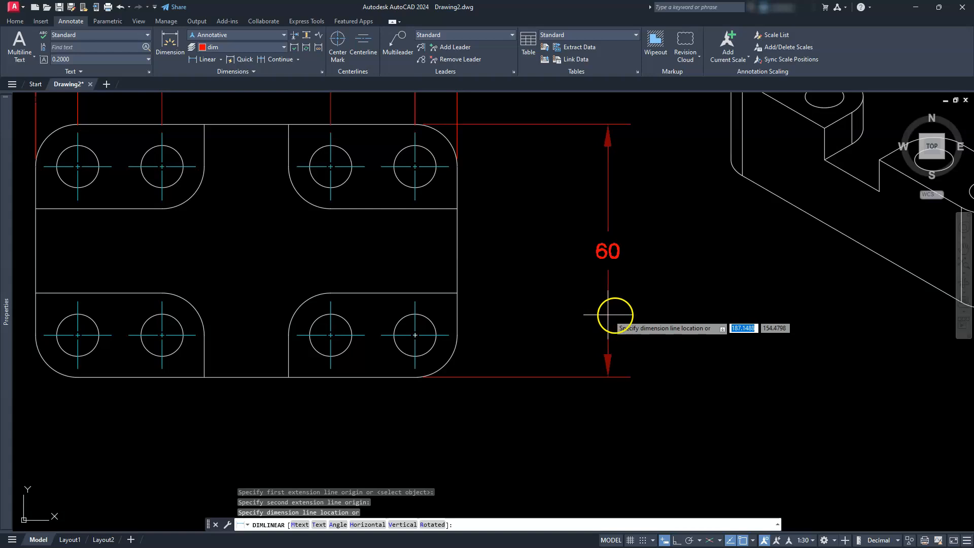
left_click(632, 315)
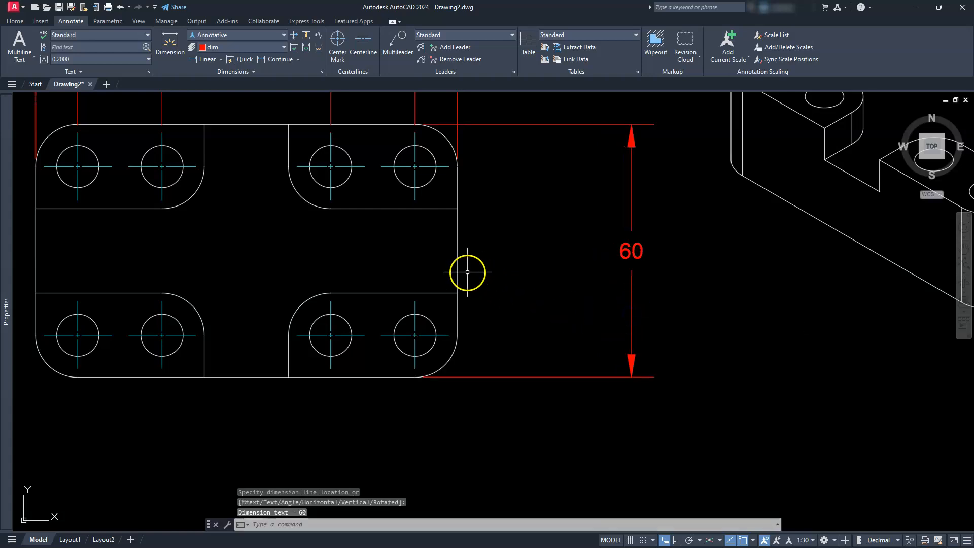
- Dimension the vertical spacing between the upper and lower rightmost holes, inside the overall depth dimension
key("Return")
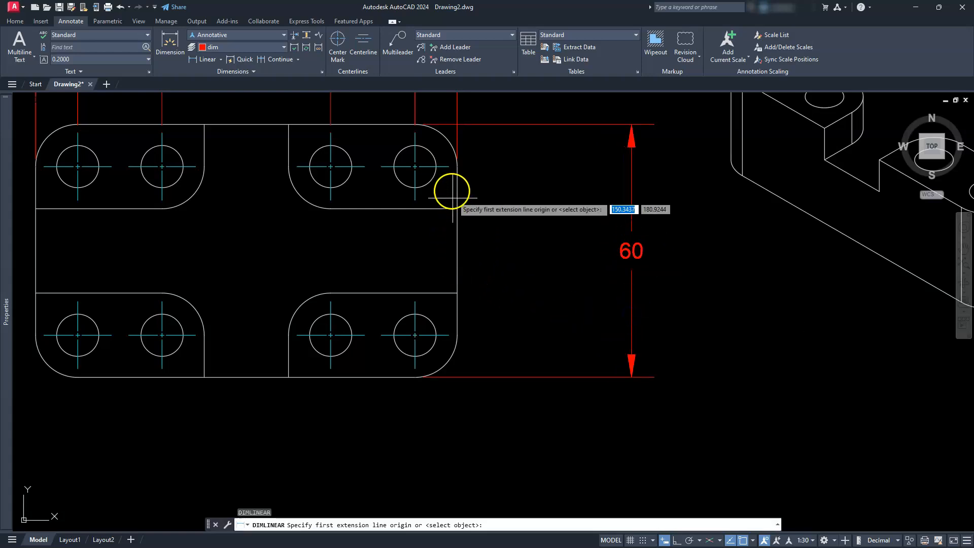
left_click(448, 168)
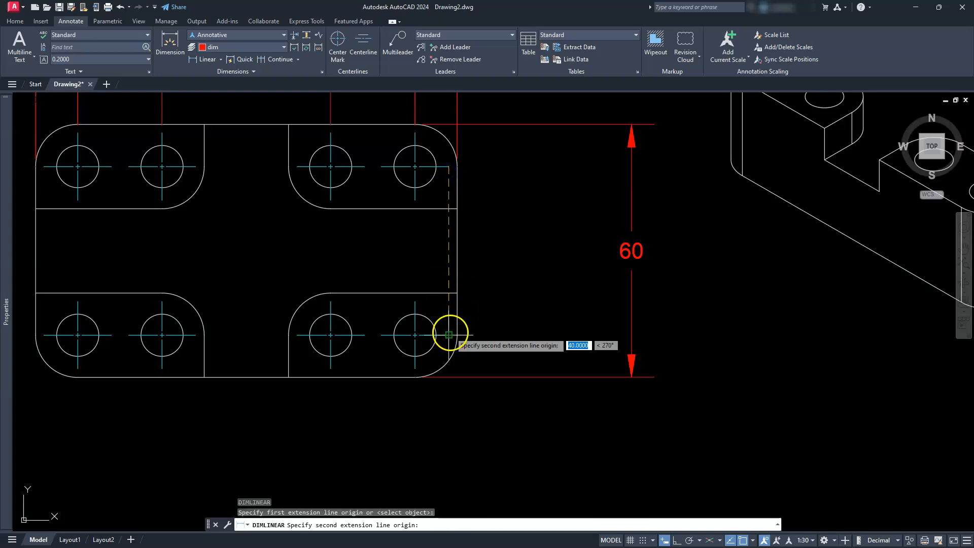
left_click(448, 335)
left_click(540, 285)
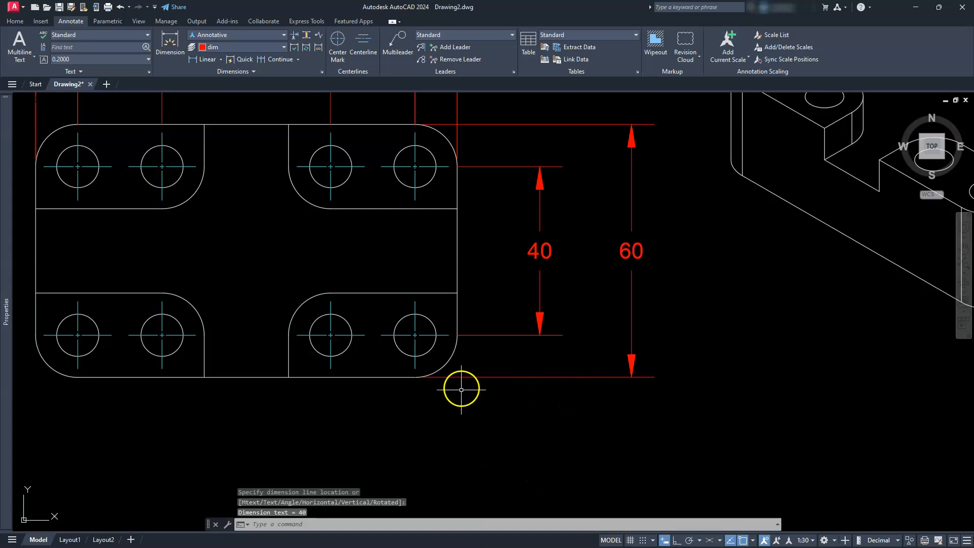
- Dimension the vertical distance from the lower-right hole's centerline to the bottom edge, in line with the vertical hole-spacing dimension
key("Return")
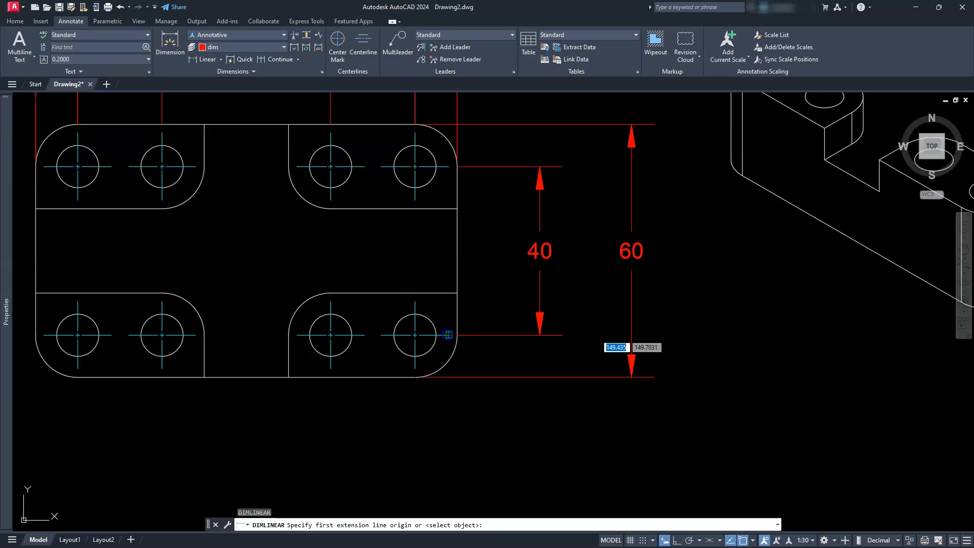
left_click(447, 335)
left_click(413, 375)
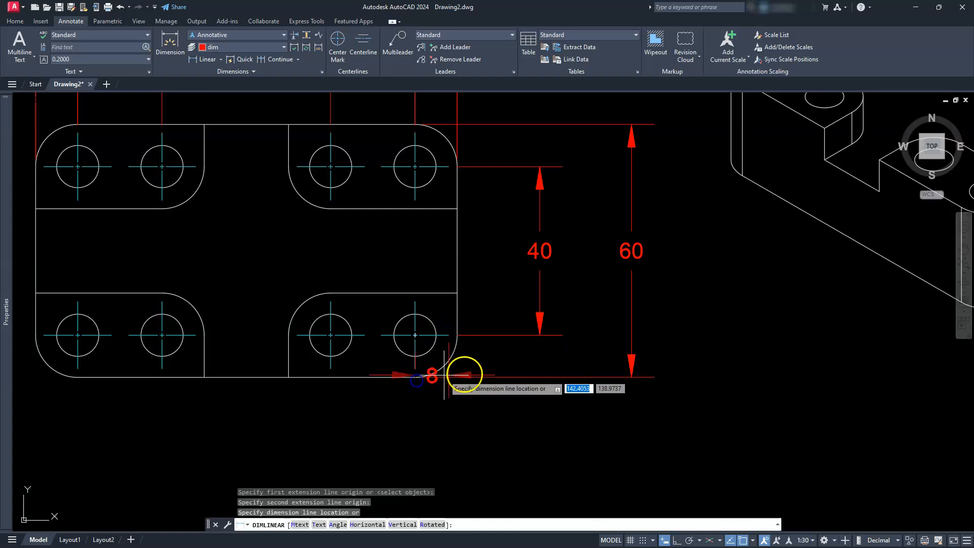
left_click(540, 335)
scroll(540, 337, "down", 2)
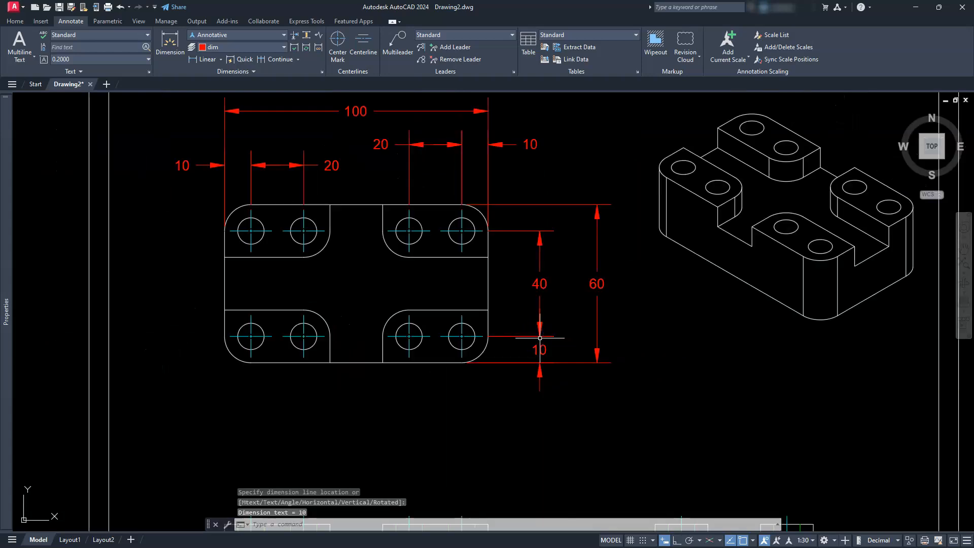
- Add a diameter dimension to the top view's lower-left hole, placed outside the outline below and to its left
middle_click_drag(327, 398, 468, 345)
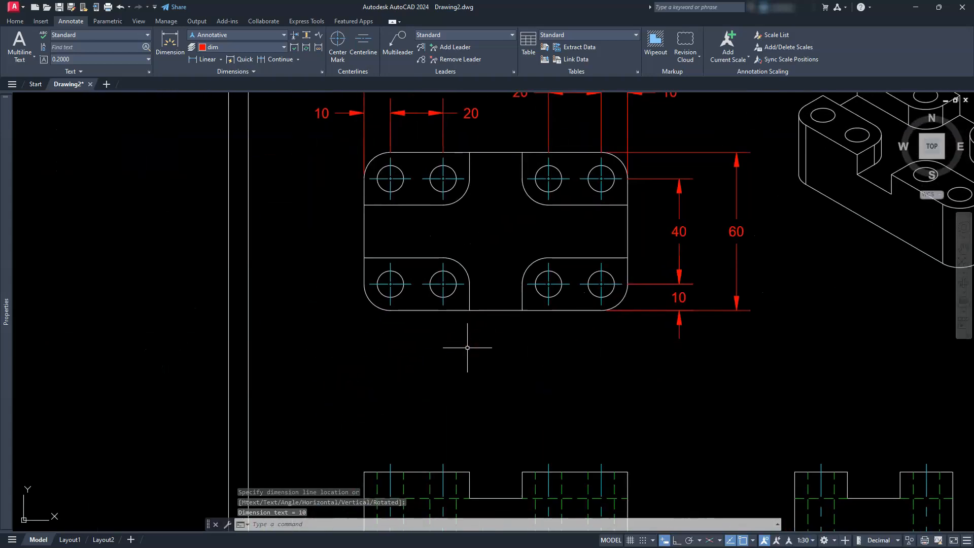
left_click(220, 59)
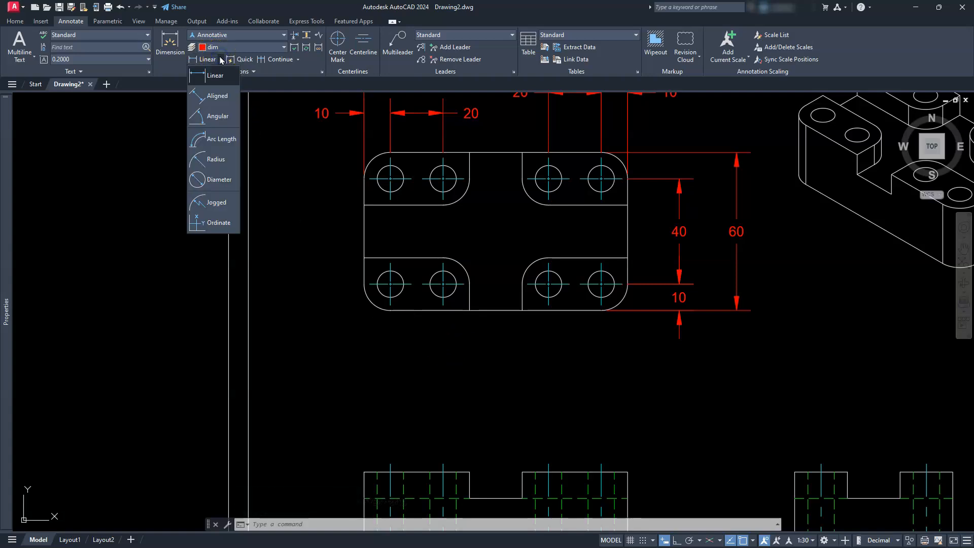
left_click(221, 179)
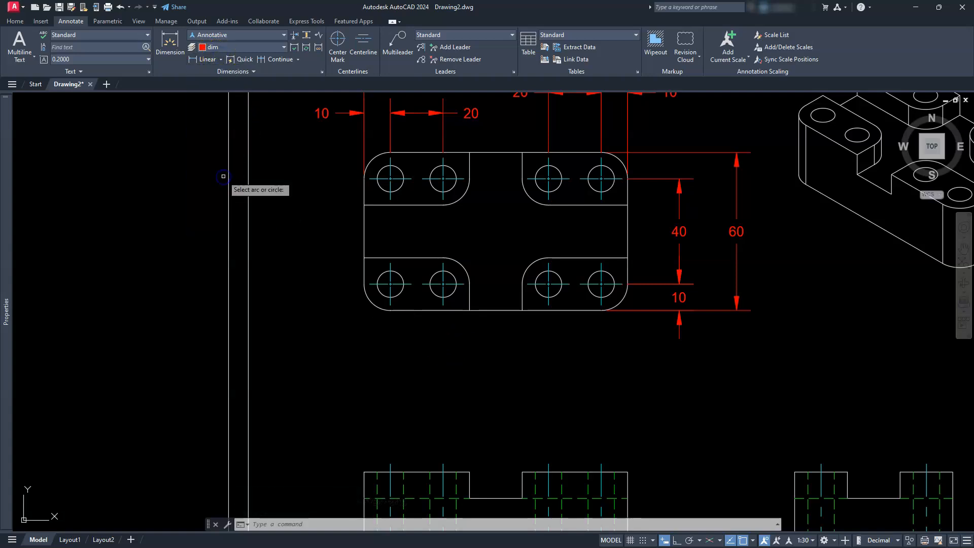
left_click(382, 294)
left_click(344, 340)
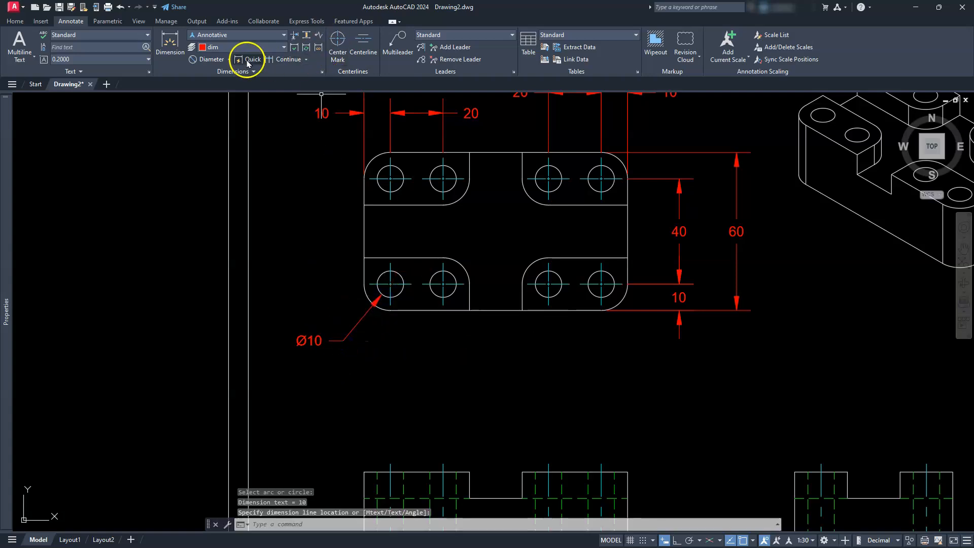
- Add a radius dimension to the top view's lower-right rounded corner, placed outside the outline below and to its right
left_click(230, 60)
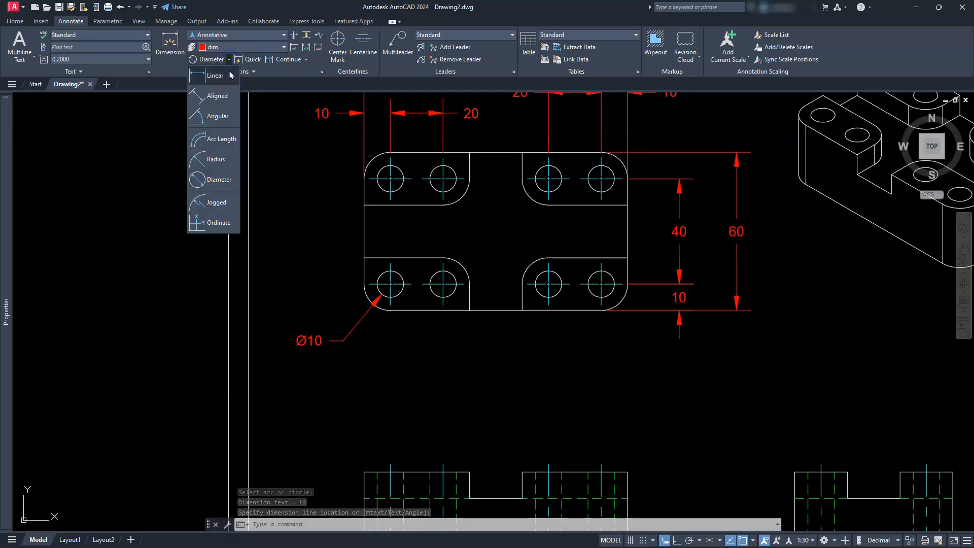
left_click(214, 161)
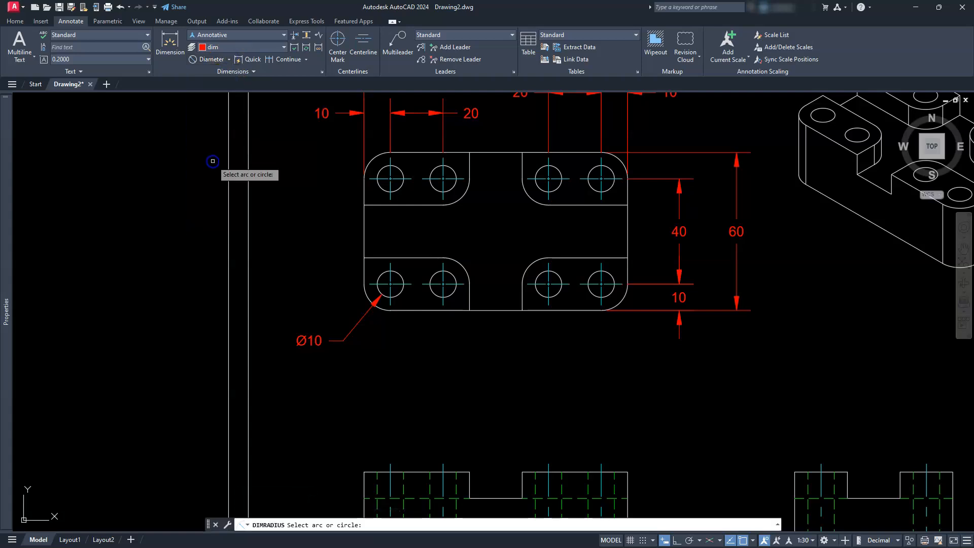
left_click(619, 299)
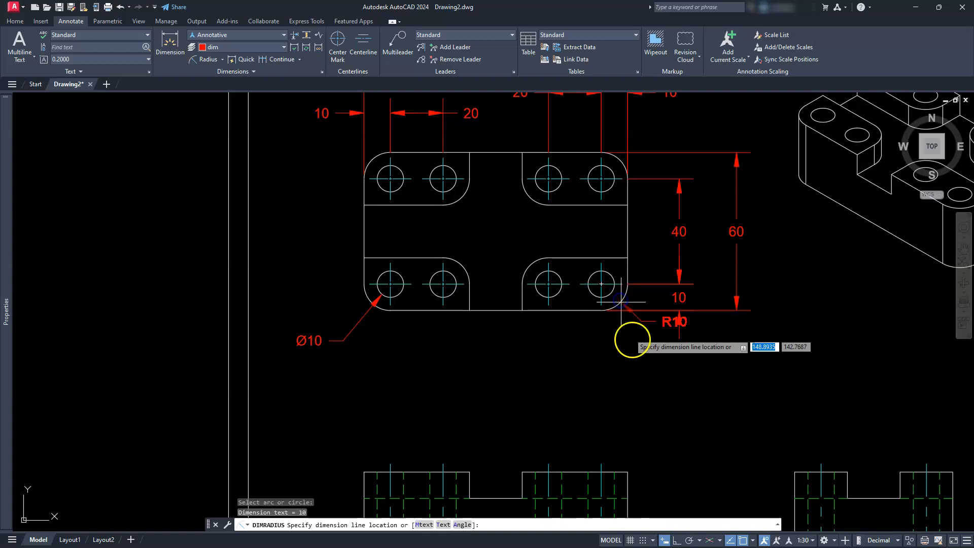
left_click(651, 356)
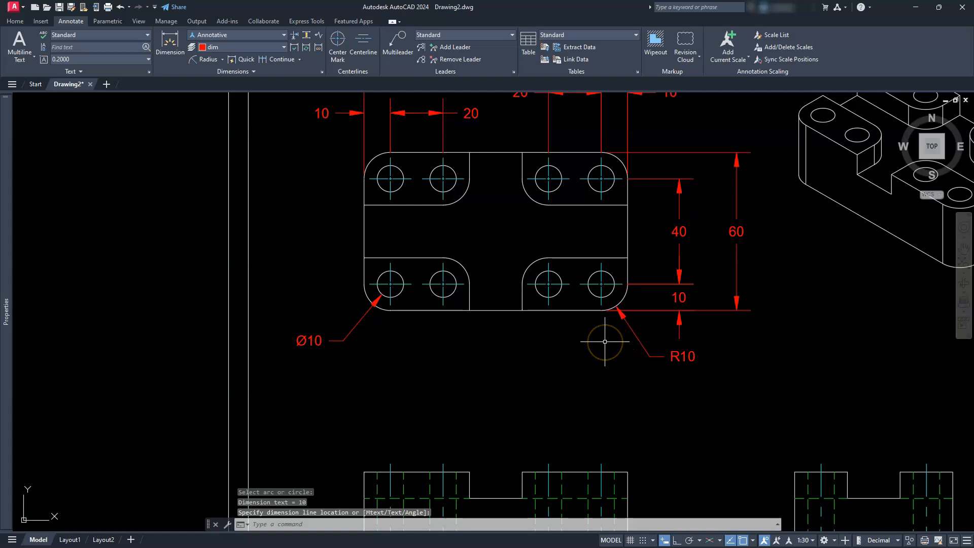
- Add a horizontal linear dimension for the width of the front view's left raised section, placed above the outline
scroll(614, 333, "down", 2)
middle_click_drag(558, 387, 497, 277)
scroll(443, 330, "up", 2)
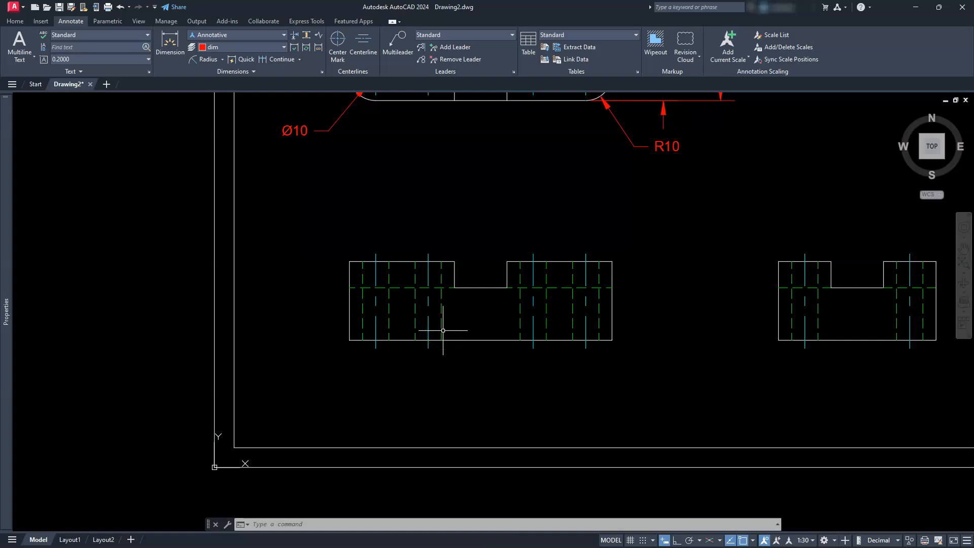
left_click(222, 59)
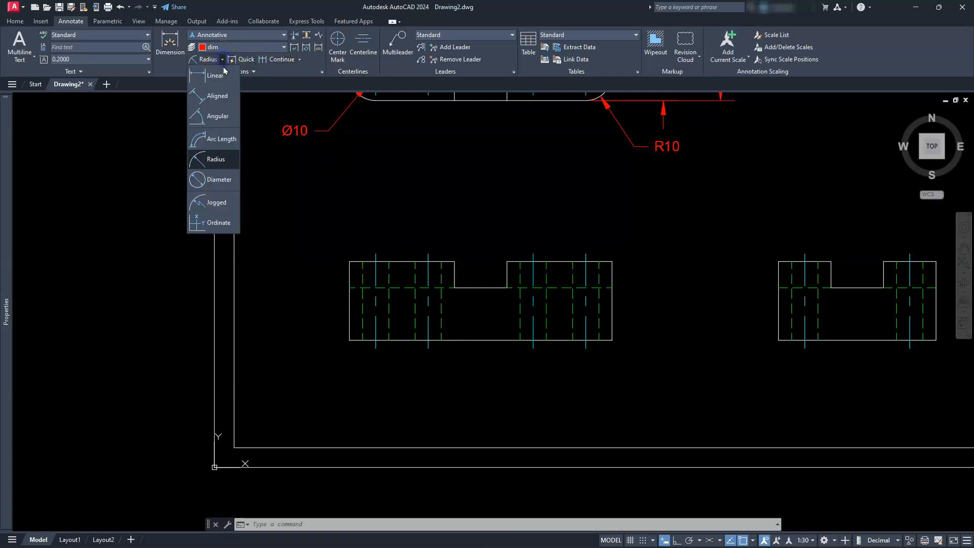
left_click(219, 76)
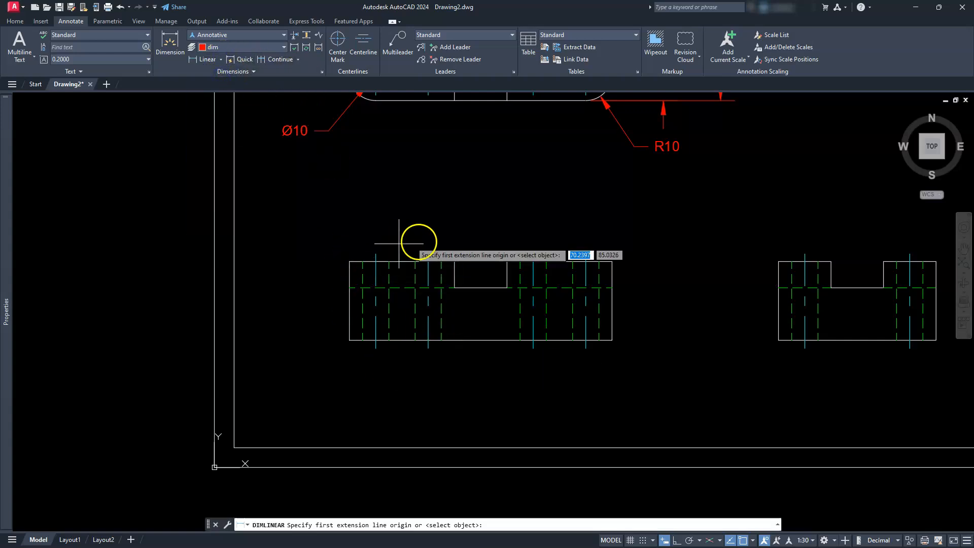
left_click(453, 260)
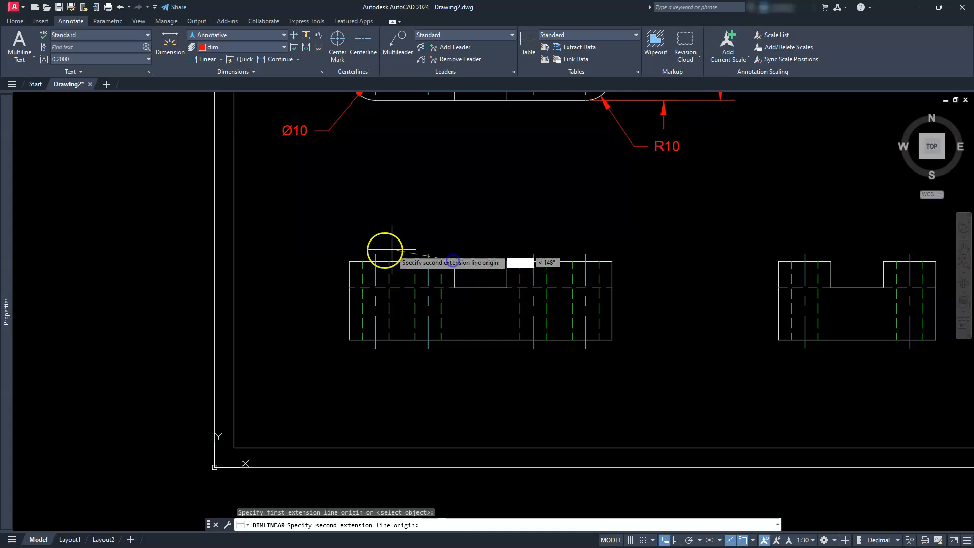
left_click(360, 261)
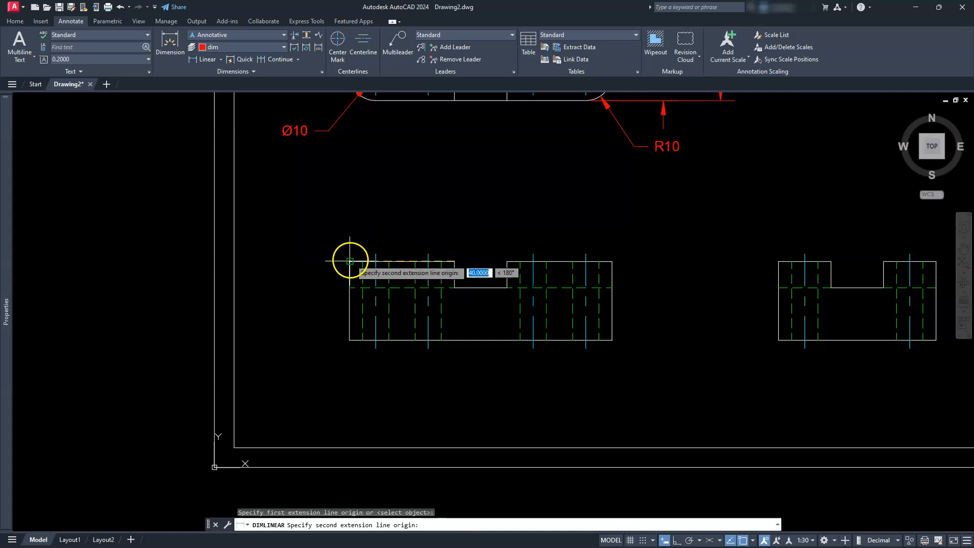
left_click(383, 219)
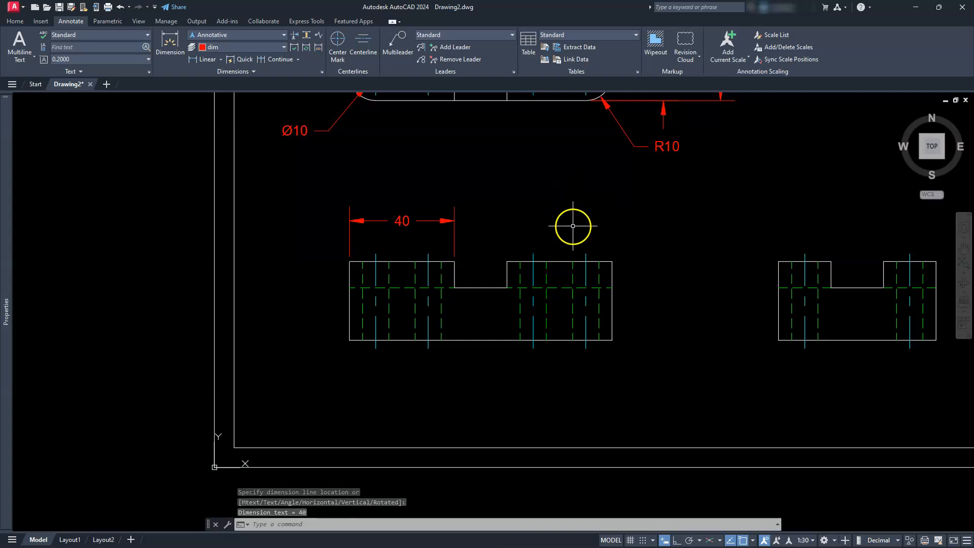
- Dimension the front view's notch width, in line with the left raised section's dimension
left_click(205, 59)
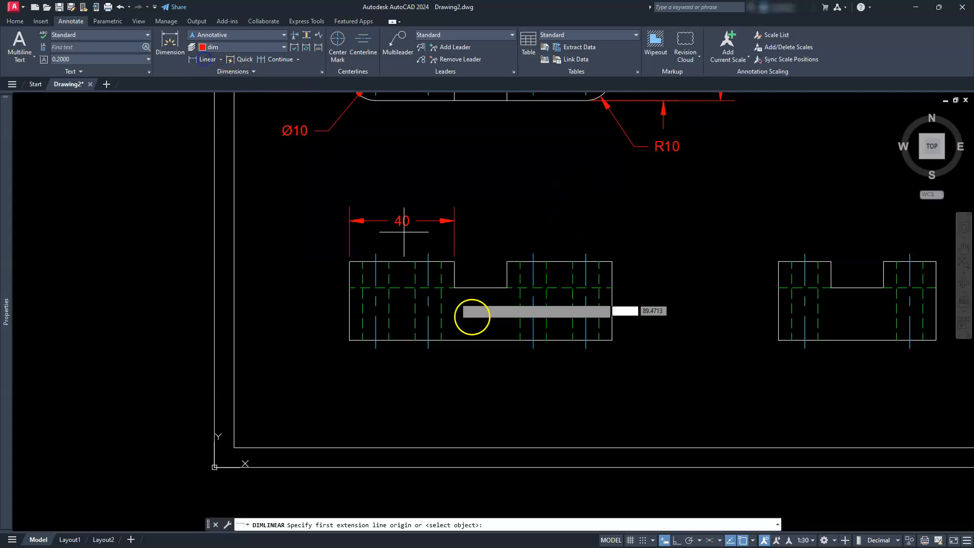
left_click(457, 262)
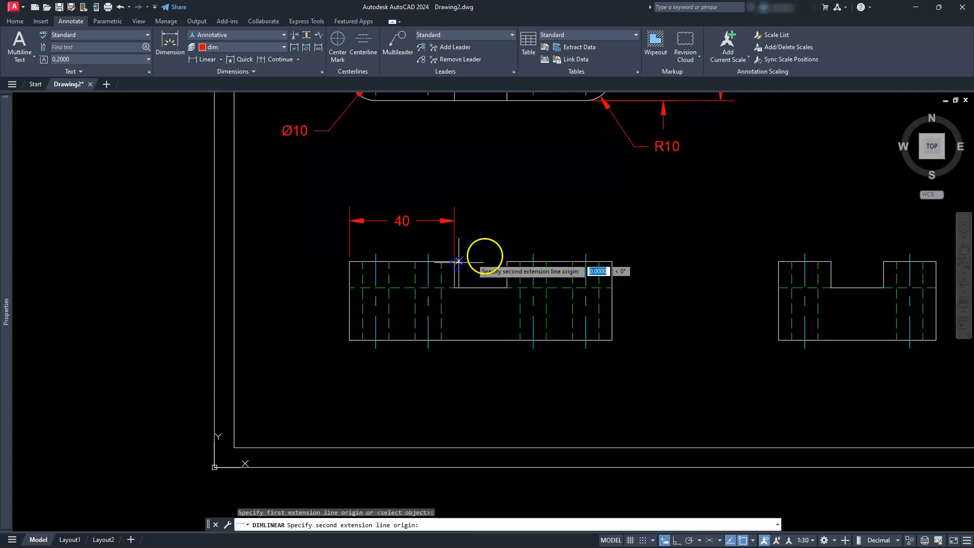
left_click(505, 263)
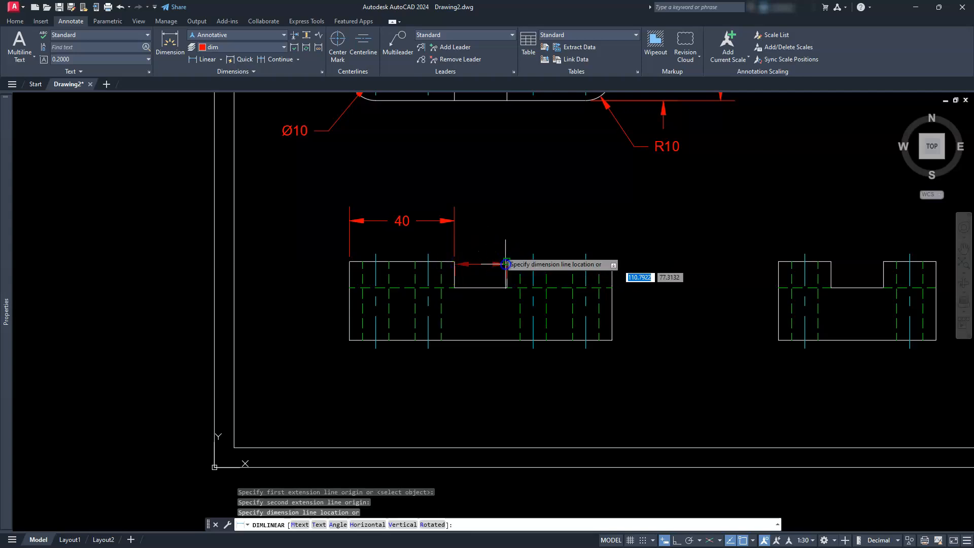
left_click(455, 221)
- Dimension the width of the side view's left raised section, level with the front view's horizontal dimensions
middle_click_drag(833, 268, 558, 249)
scroll(574, 249, "up", 2)
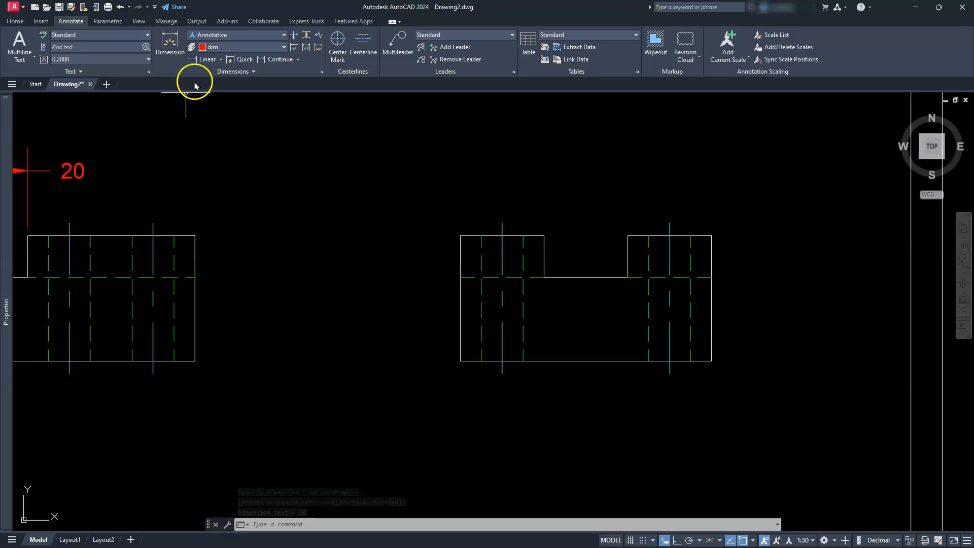
left_click(203, 59)
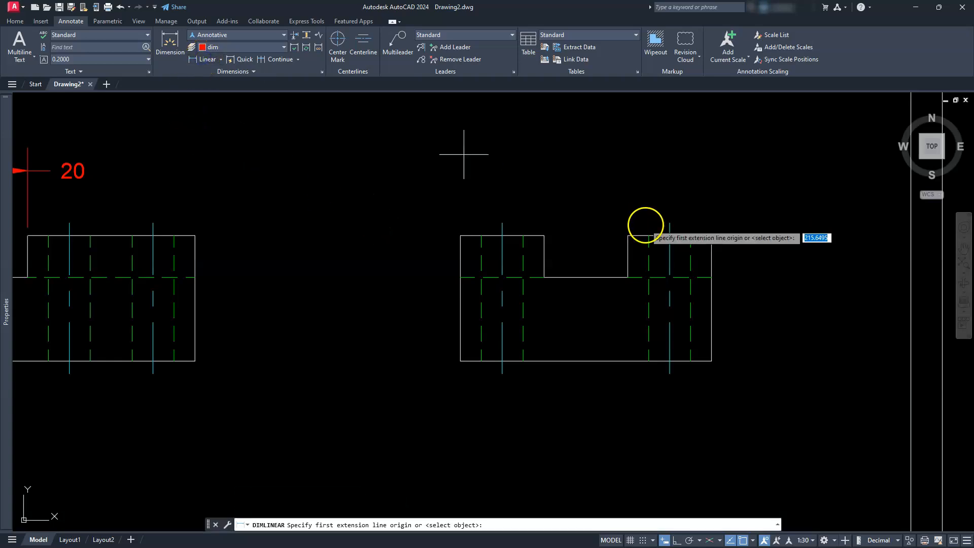
left_click(543, 236)
left_click(461, 237)
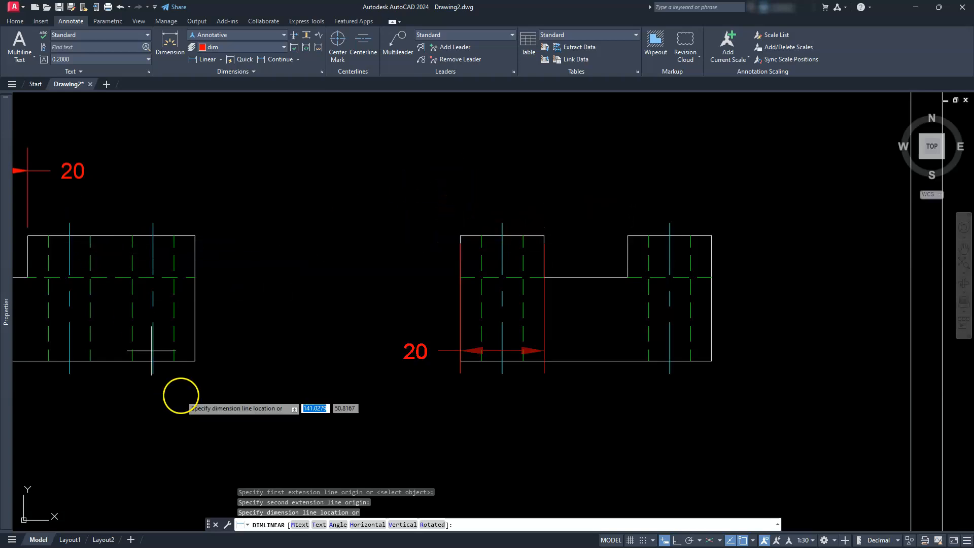
middle_click_drag(285, 281, 386, 294)
scroll(386, 294, "down", 2)
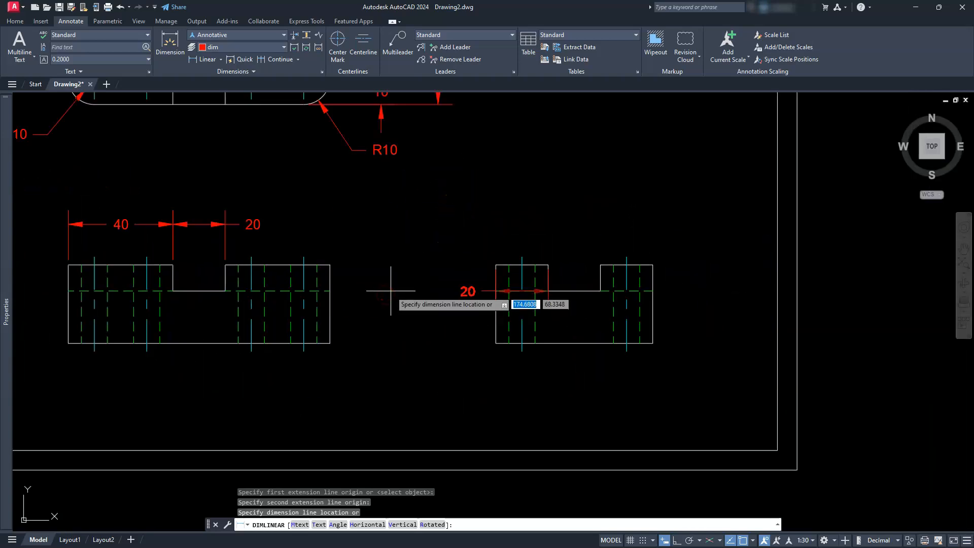
left_click(229, 224)
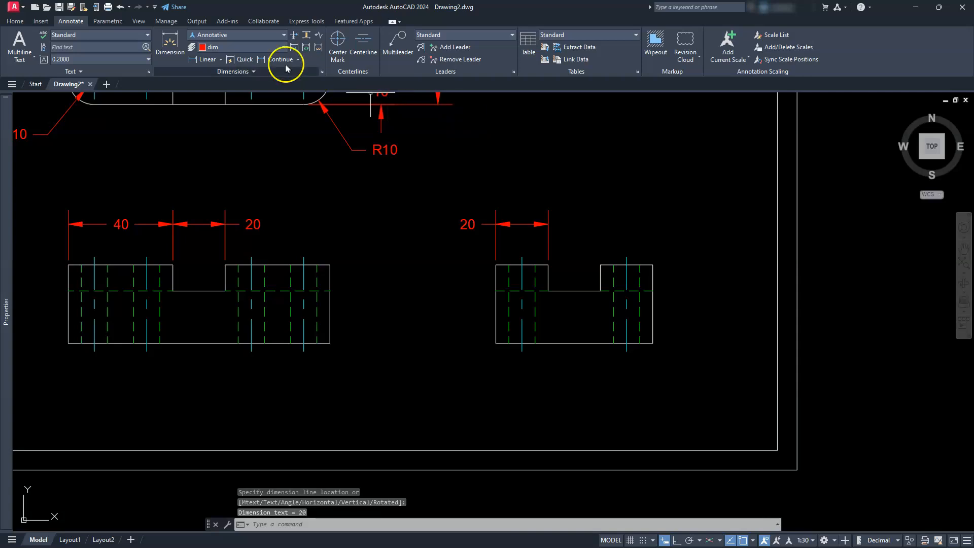
- Dimension the side view's notch width, in line with the left raised section's dimension beside it
left_click(208, 58)
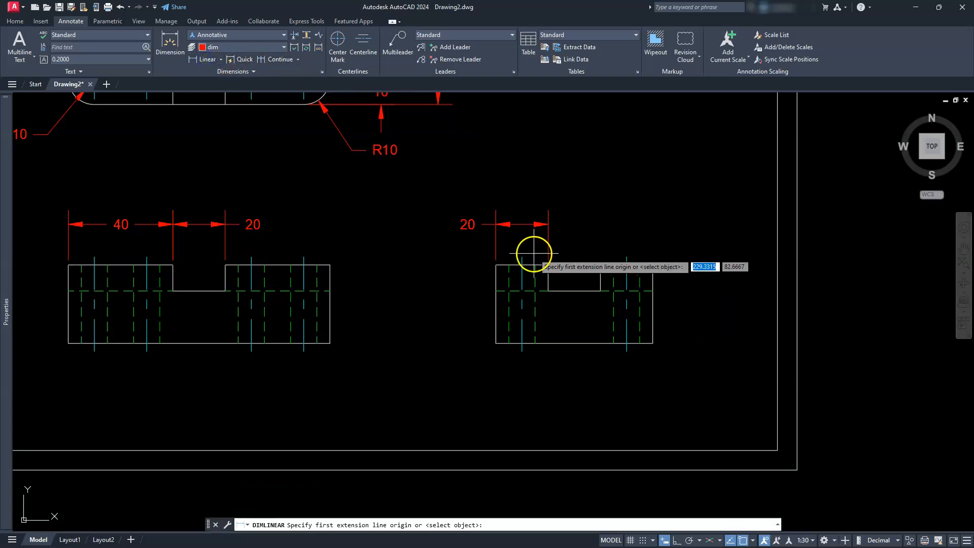
left_click(548, 264)
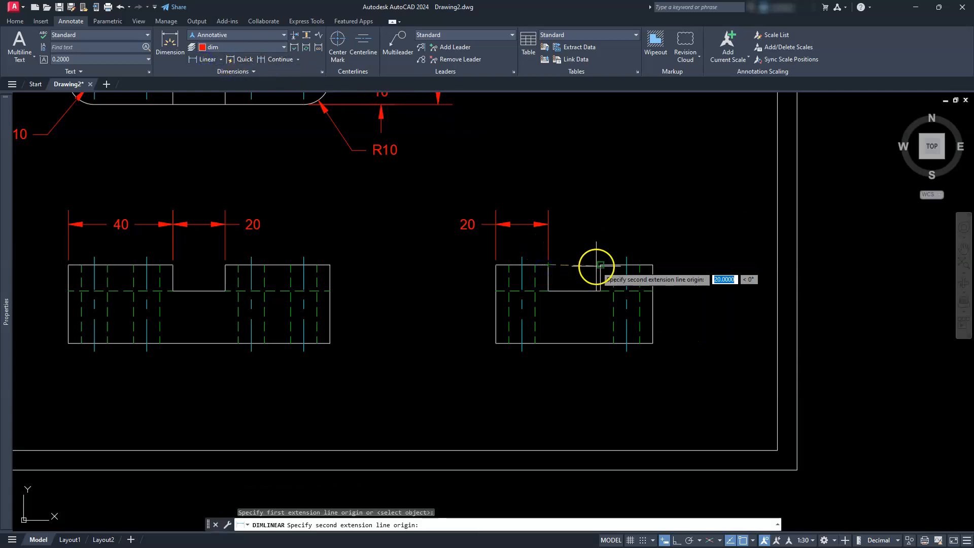
left_click(601, 265)
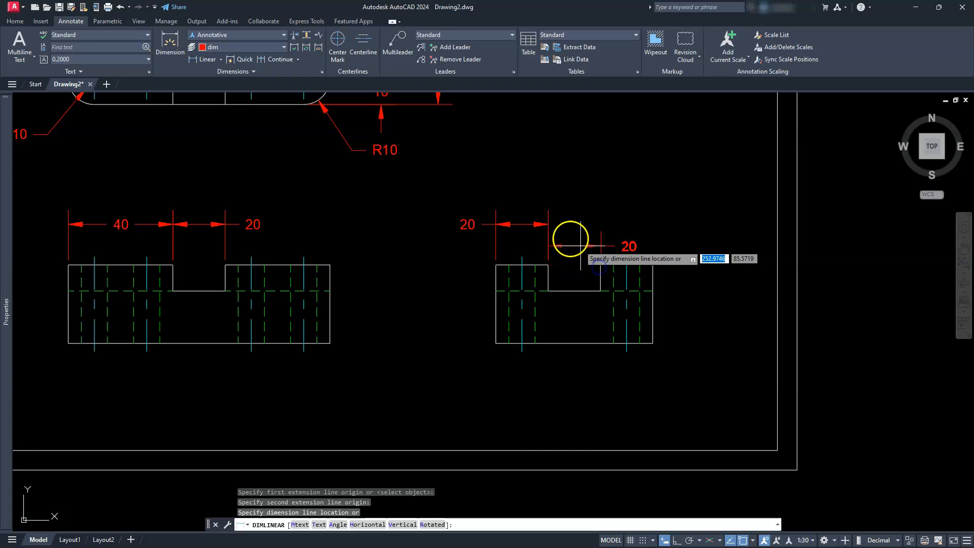
left_click(551, 224)
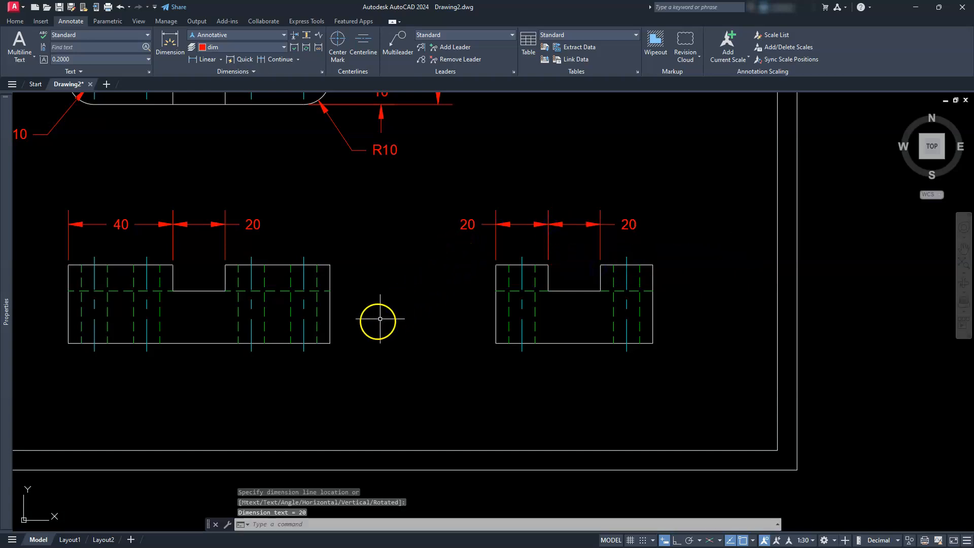
- Add a vertical linear dimension for the notch depth at the front view's right edge, placed just outside the outline
scroll(365, 326, "up", 2)
middle_click_drag(363, 331, 537, 335)
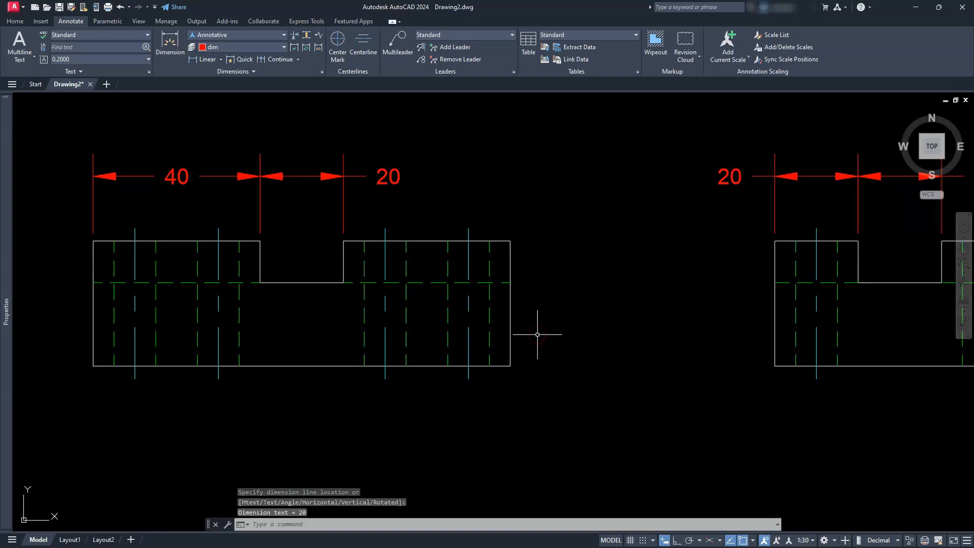
left_click(209, 62)
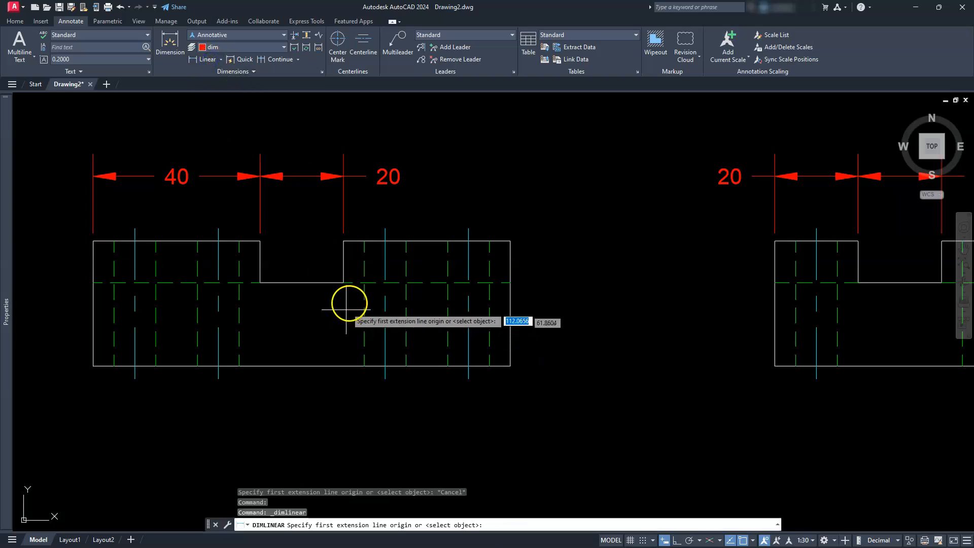
left_click(509, 283)
left_click(511, 240)
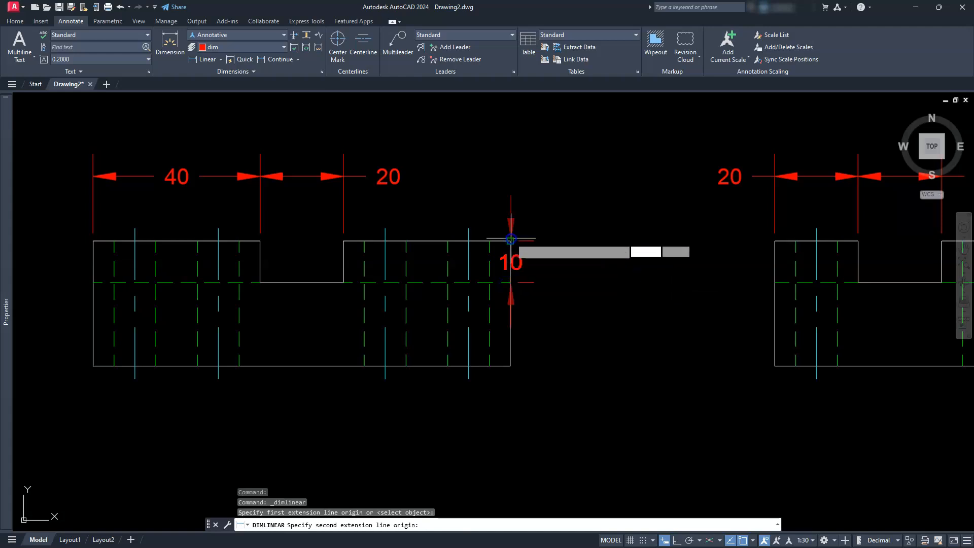
left_click(561, 259)
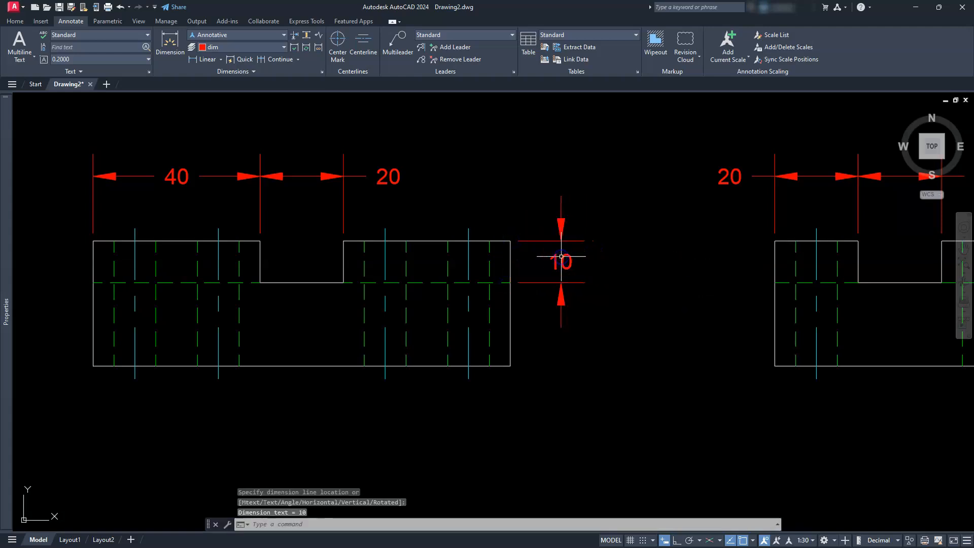
- Dimension the front view's overall height at its right edge, placed outside the notch-depth dimension
left_click(206, 58)
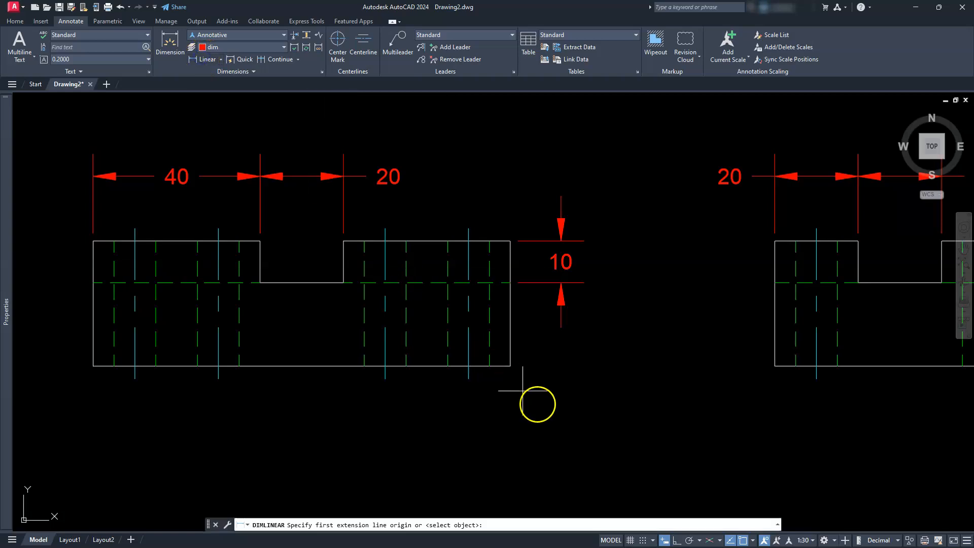
left_click(510, 366)
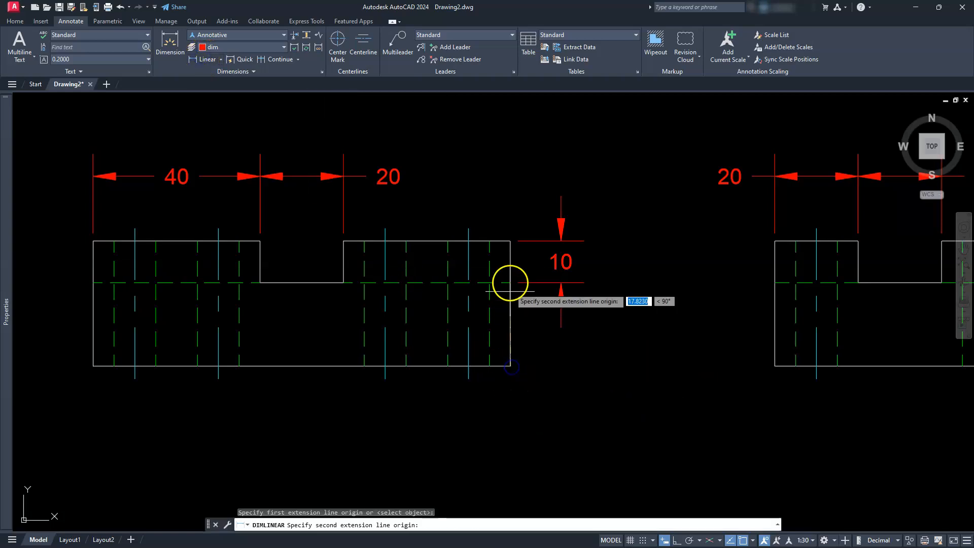
left_click(508, 242)
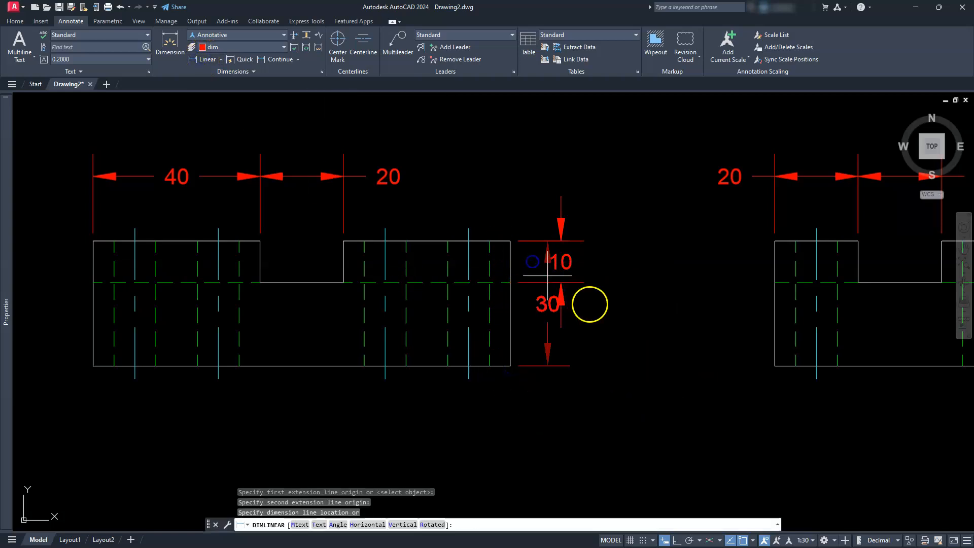
left_click(620, 312)
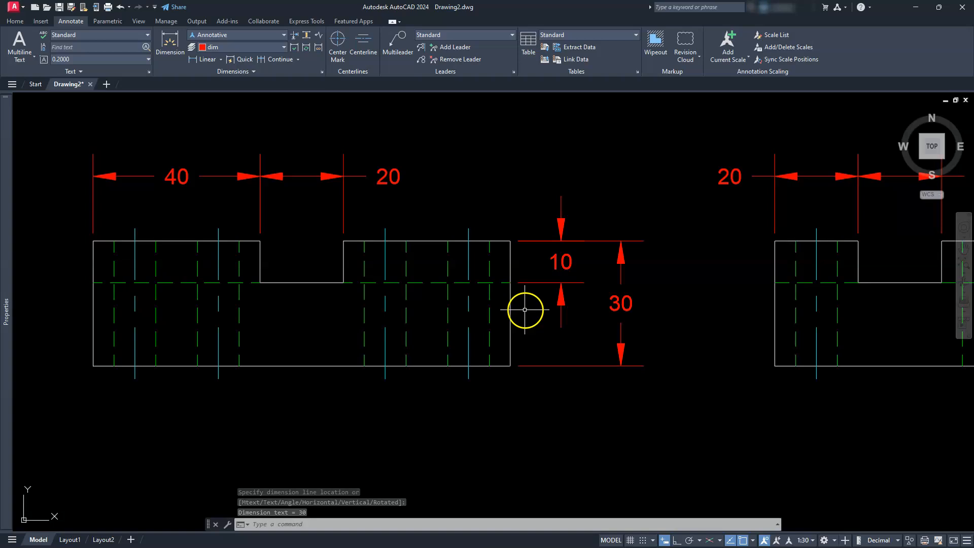
middle_click_drag(733, 337, 444, 321)
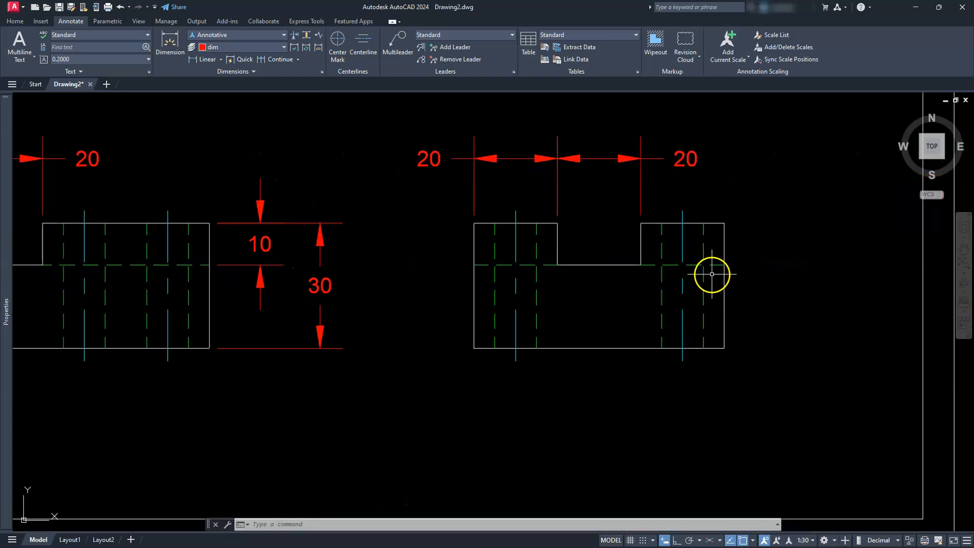
- Add a vertical linear dimension for the notch depth at the side view's right edge, placed just outside the outline
left_click(203, 59)
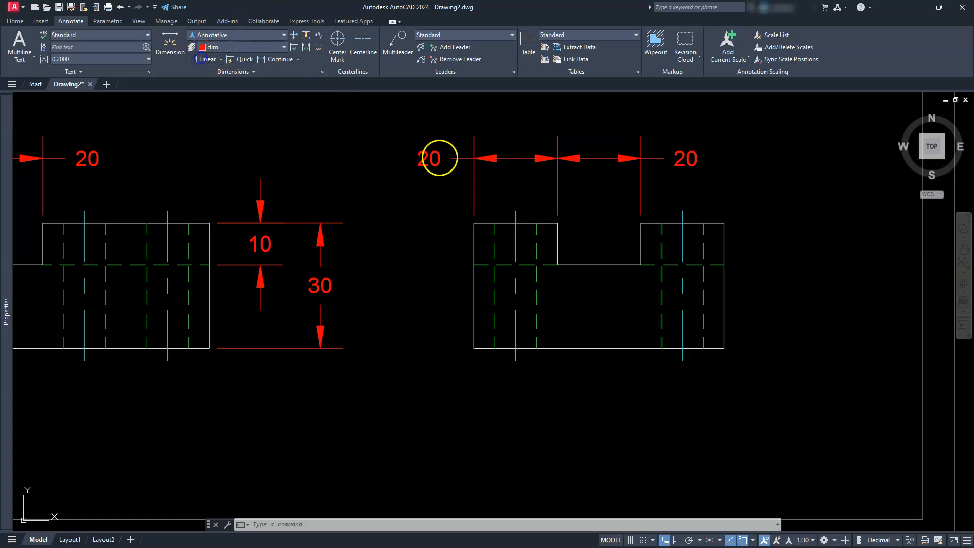
left_click(722, 263)
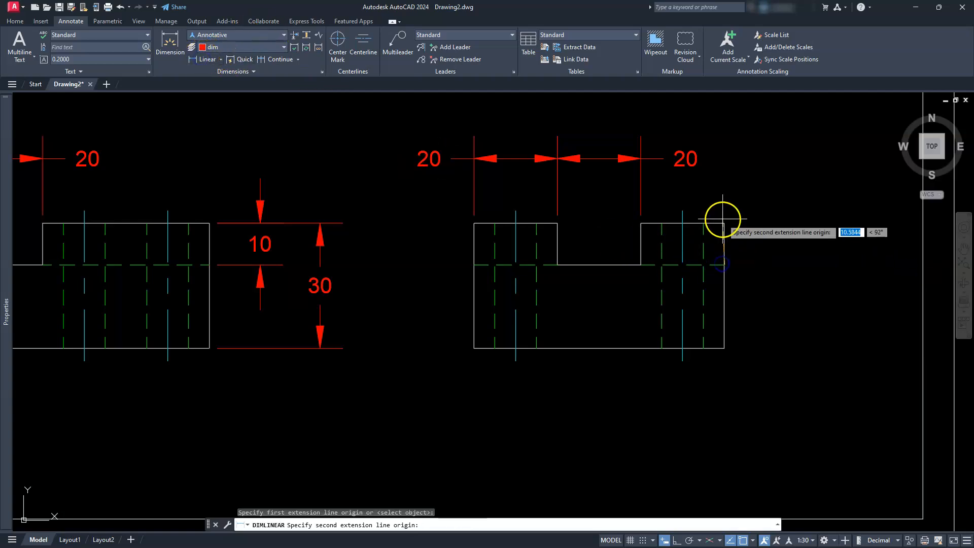
left_click(723, 224)
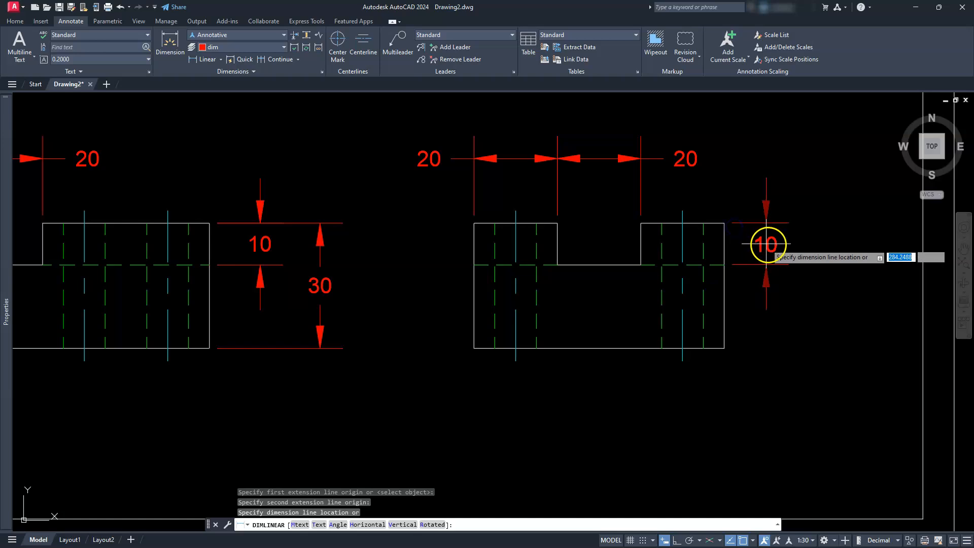
left_click(770, 244)
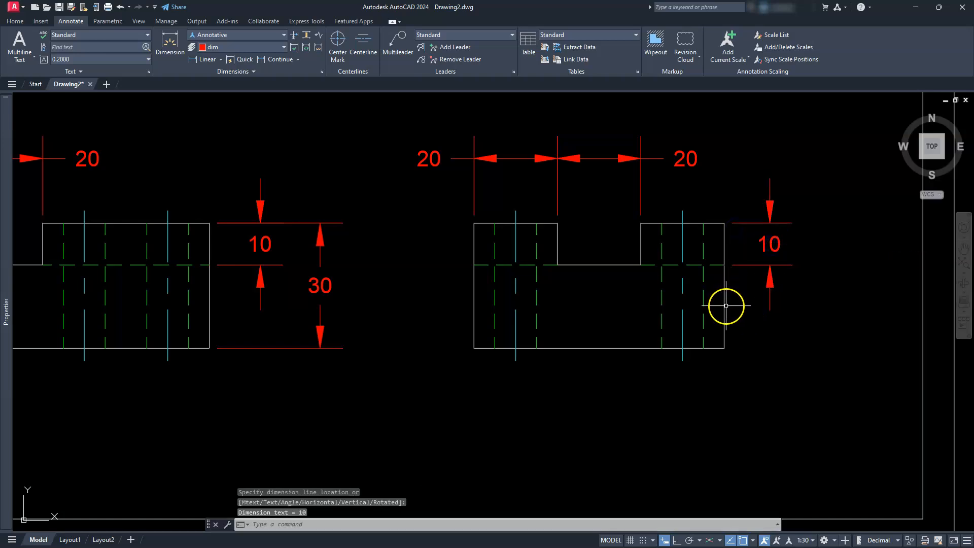
- Dimension the side view's overall height from its right edge, placed outside the notch-depth dimension
left_click(200, 61)
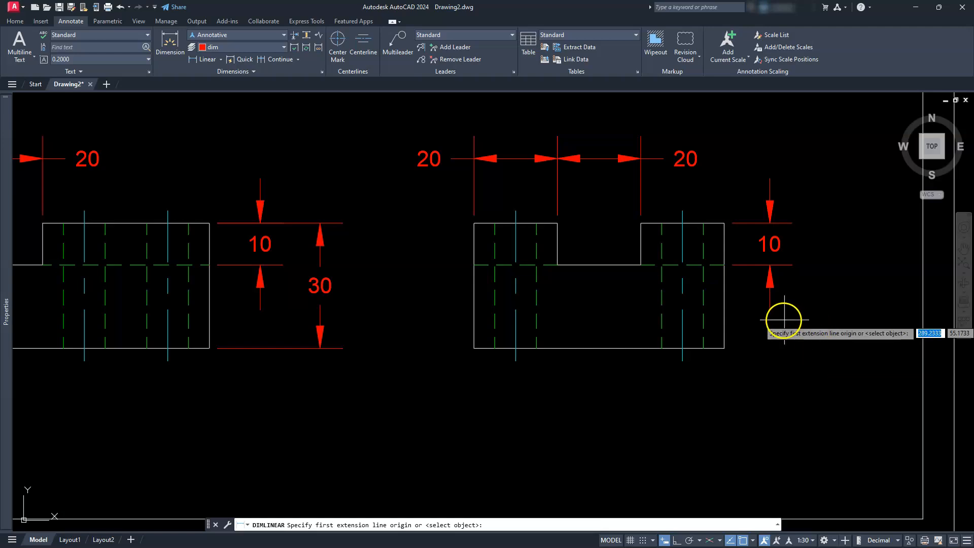
key("Return")
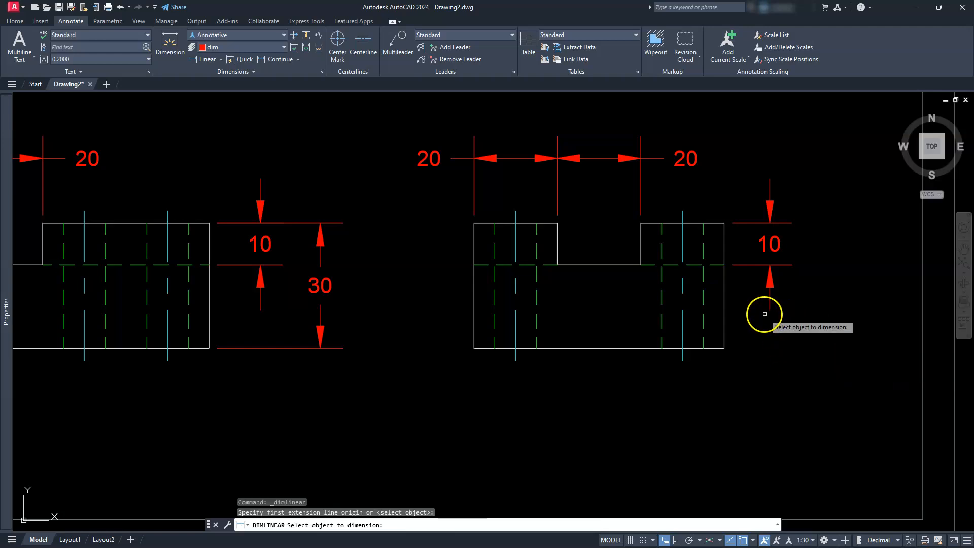
left_click(723, 298)
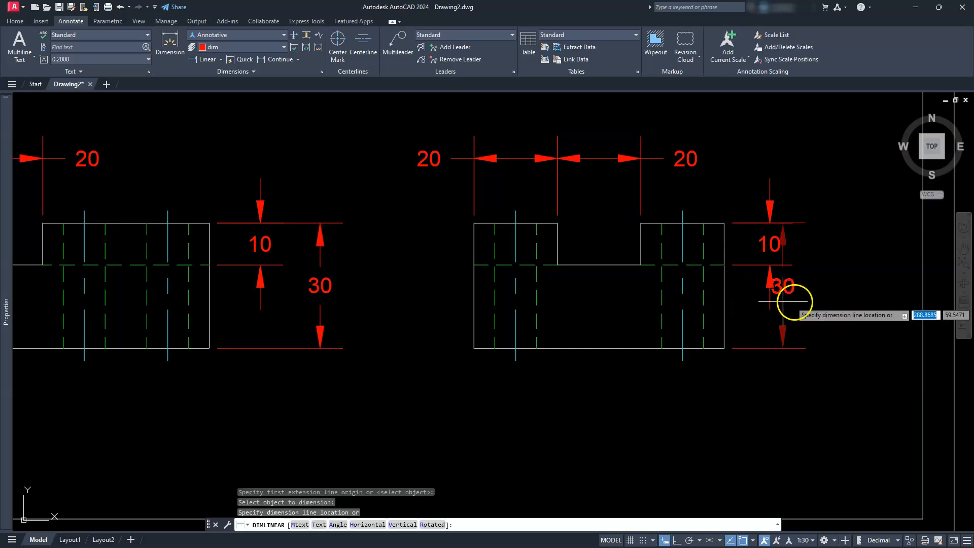
left_click(829, 304)
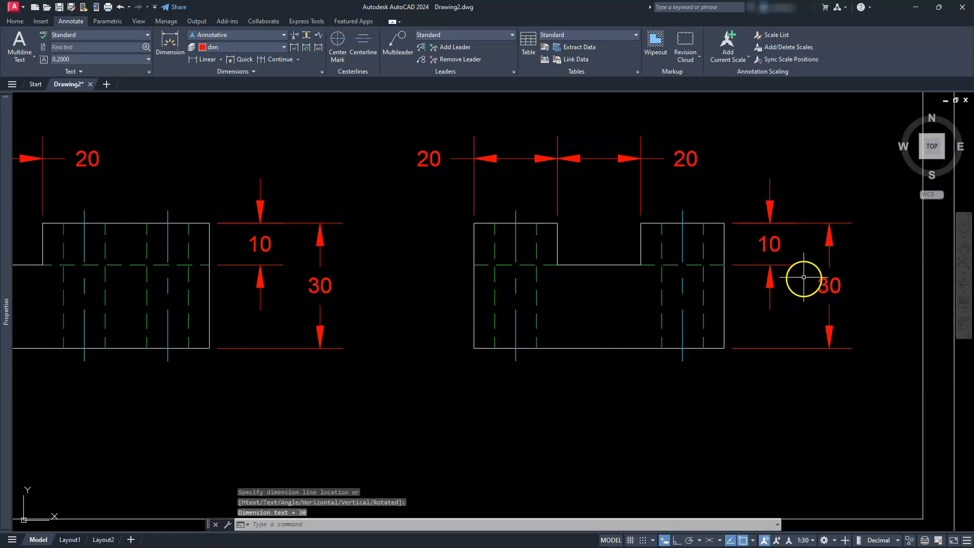
- Override the text of the top view's hole diameter and corner radius dimensions with "8X <>"
scroll(770, 302, "down", 1)
scroll(738, 305, "down", 4)
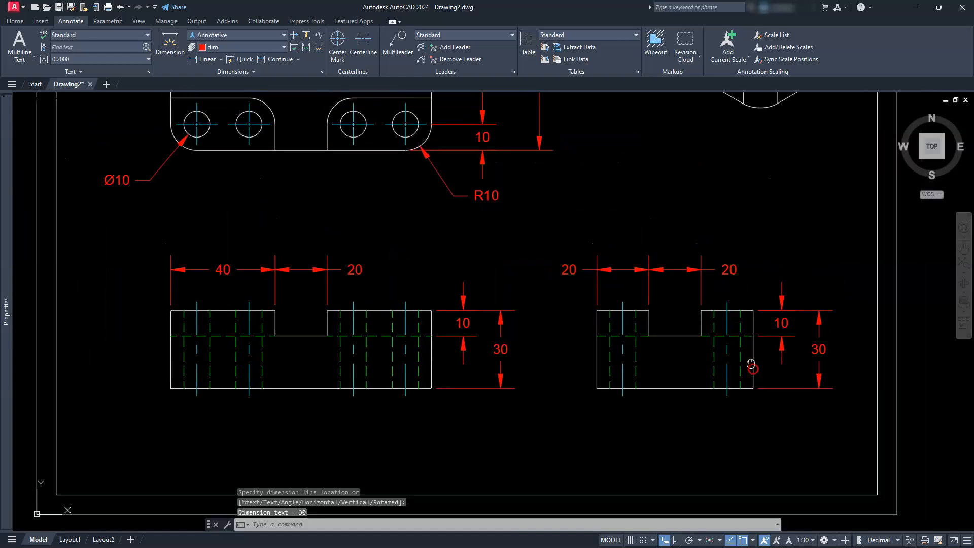
scroll(572, 320, "up", 2)
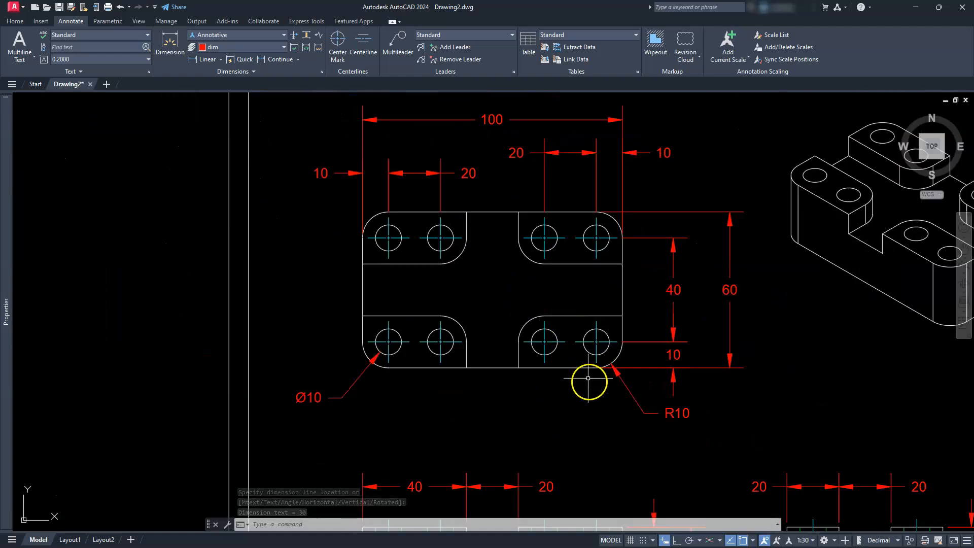
left_click(734, 395)
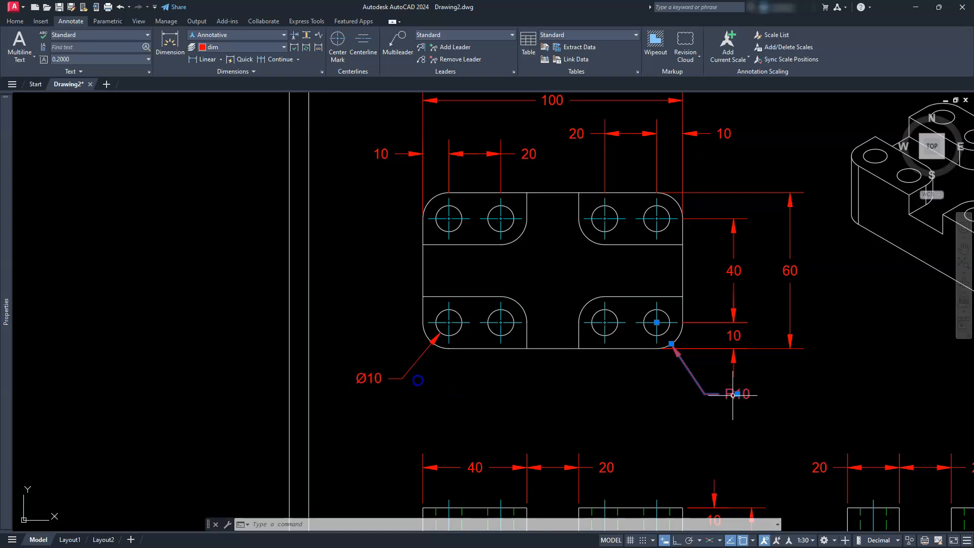
left_click(375, 377)
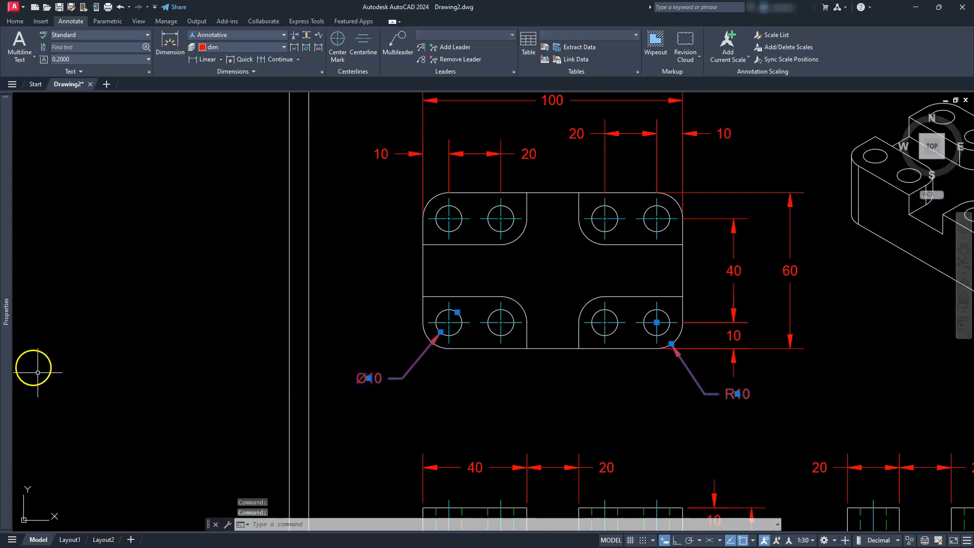
mouse_move(7, 352)
scroll(56, 370, "down", 6)
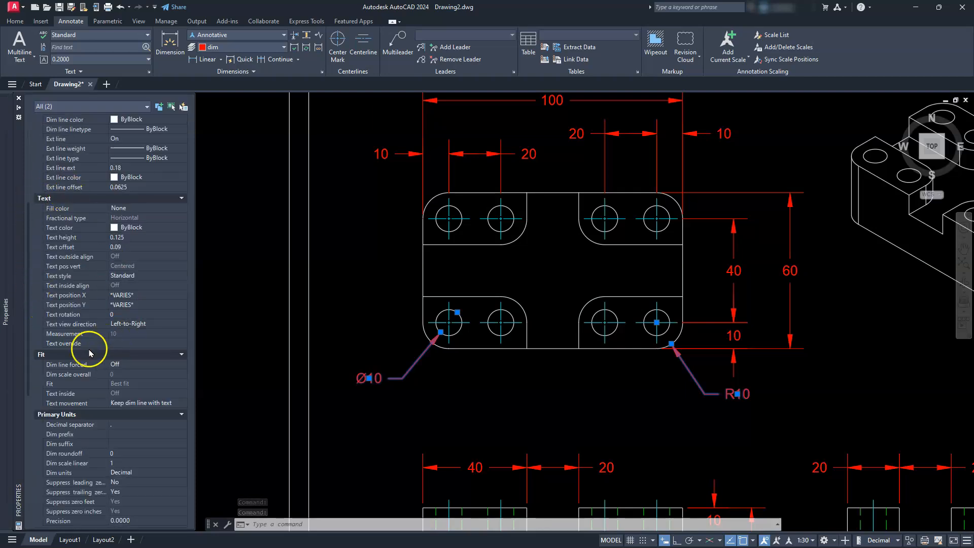
left_click(139, 341)
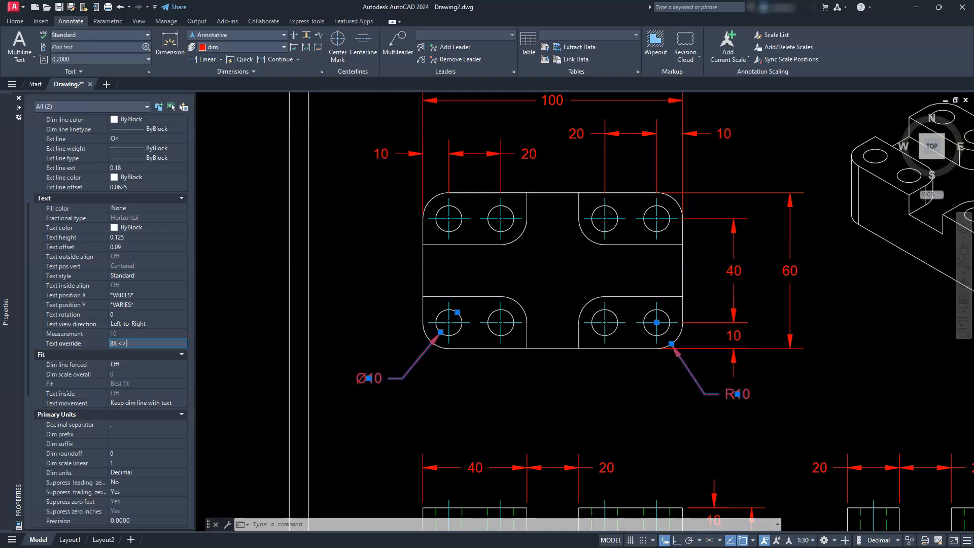
key("Return")
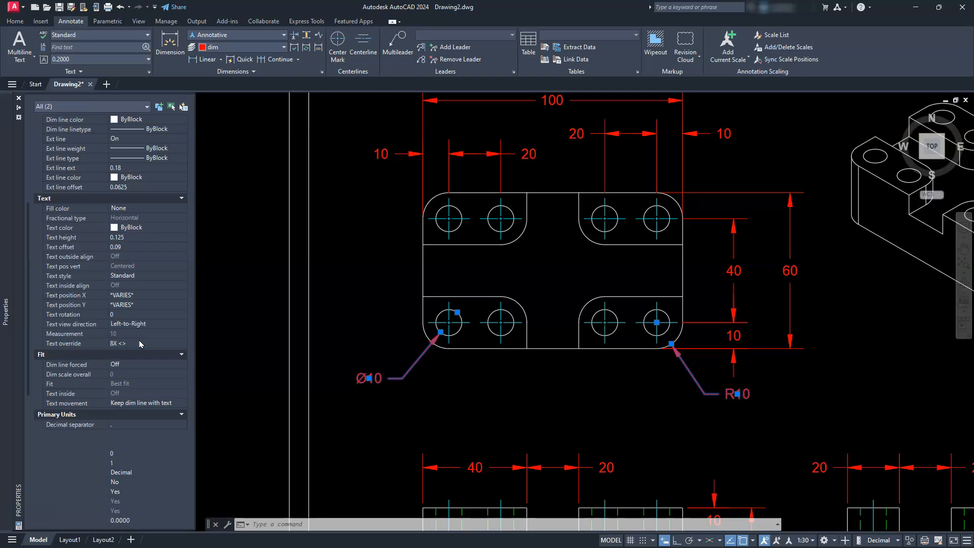
key("ctrl+1")
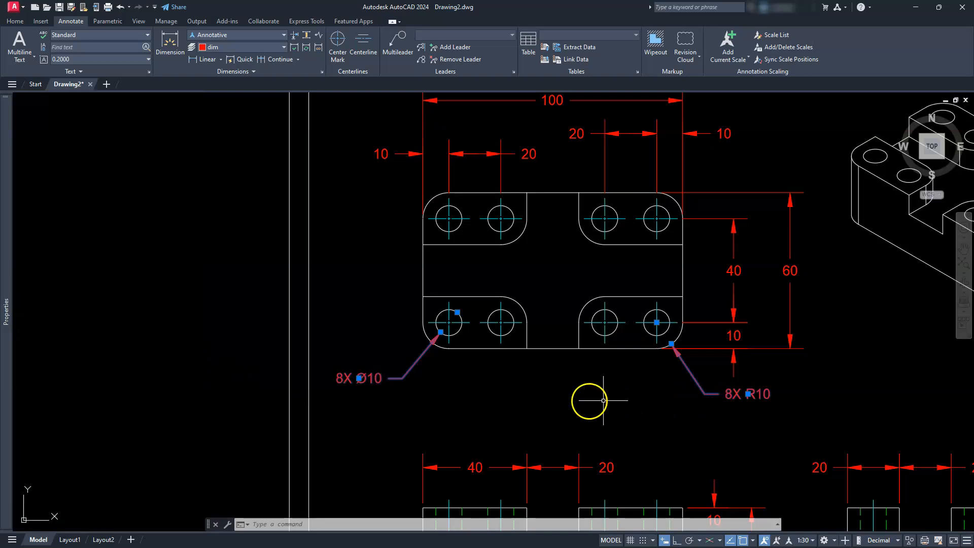
- Override the text of the top view's vertical hole spacing and hole edge-distance dimensions with "4X <>"
scroll(359, 378, "up", 5)
scroll(357, 376, "down", 4)
middle_click_drag(661, 377, 491, 363)
middle_click_drag(781, 260, 694, 374)
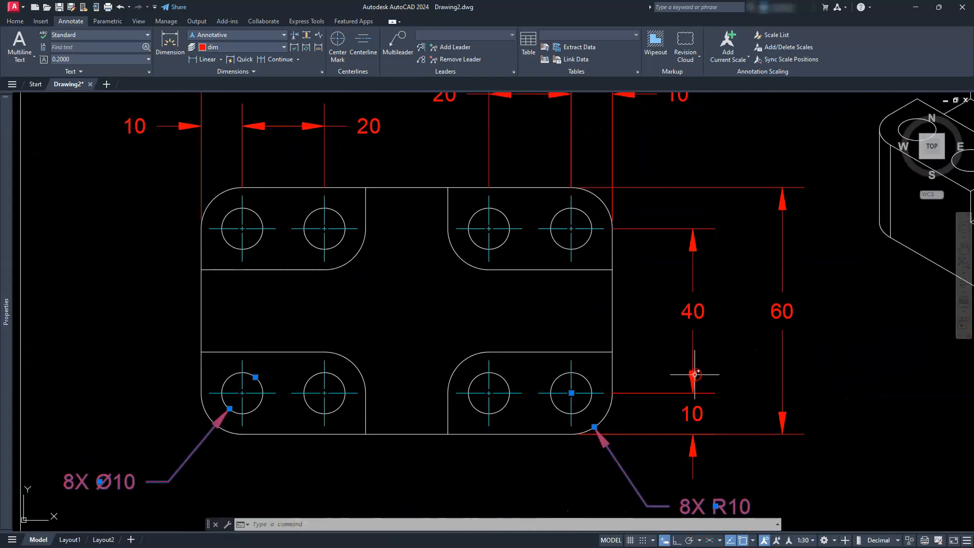
key("Escape")
key("Escape")
left_click(685, 394)
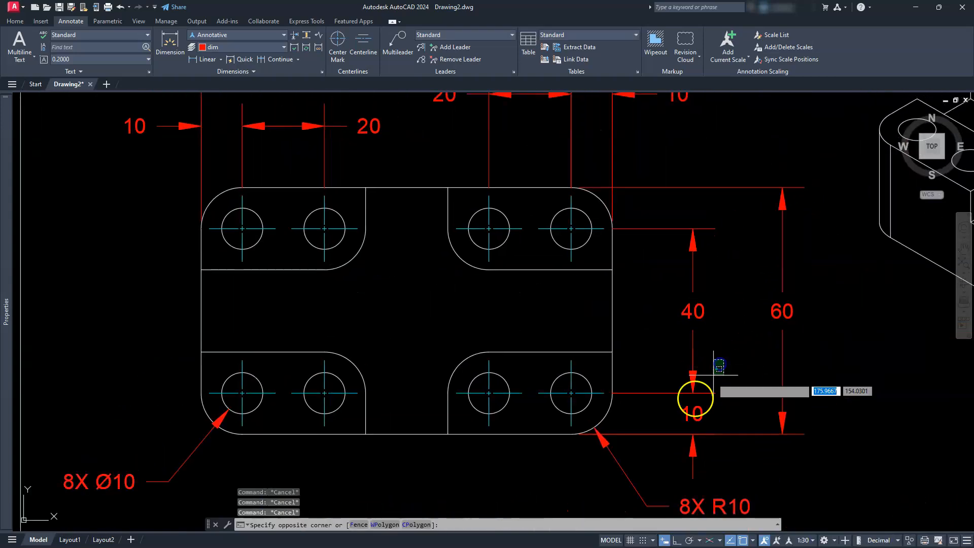
left_click(676, 412)
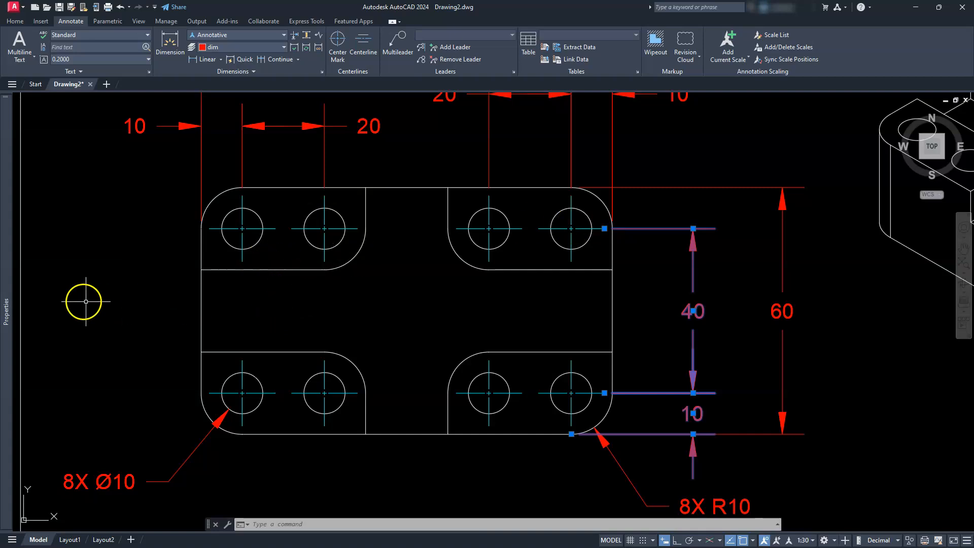
mouse_move(3, 304)
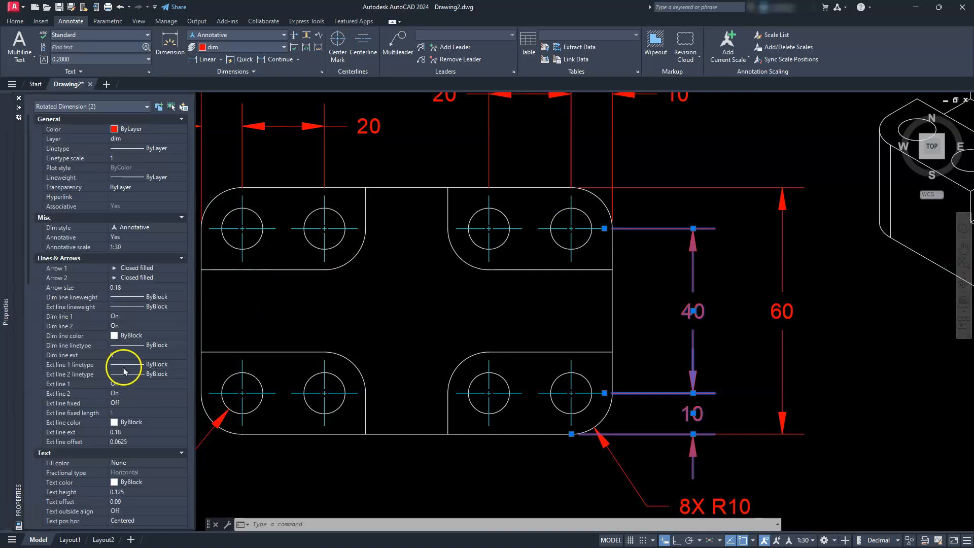
scroll(125, 372, "down", 4)
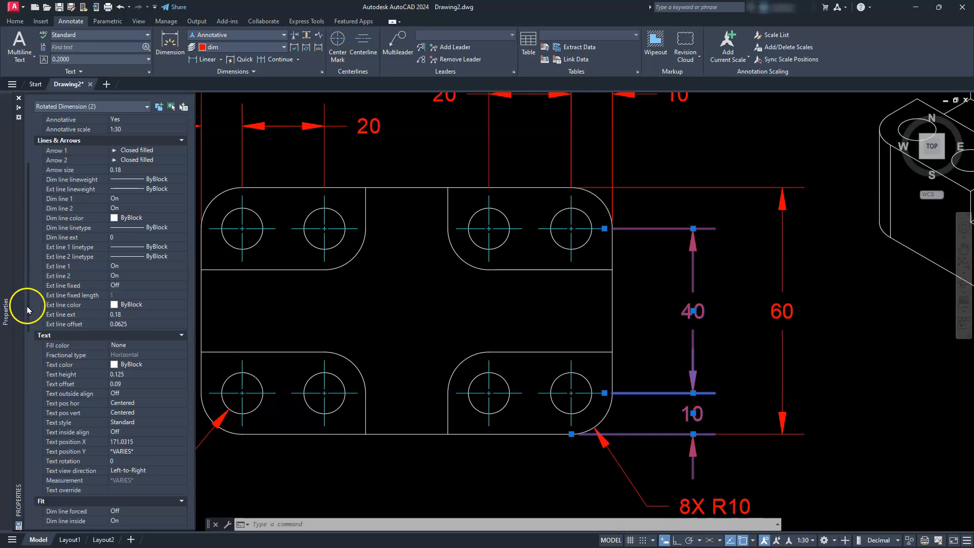
left_click(120, 490)
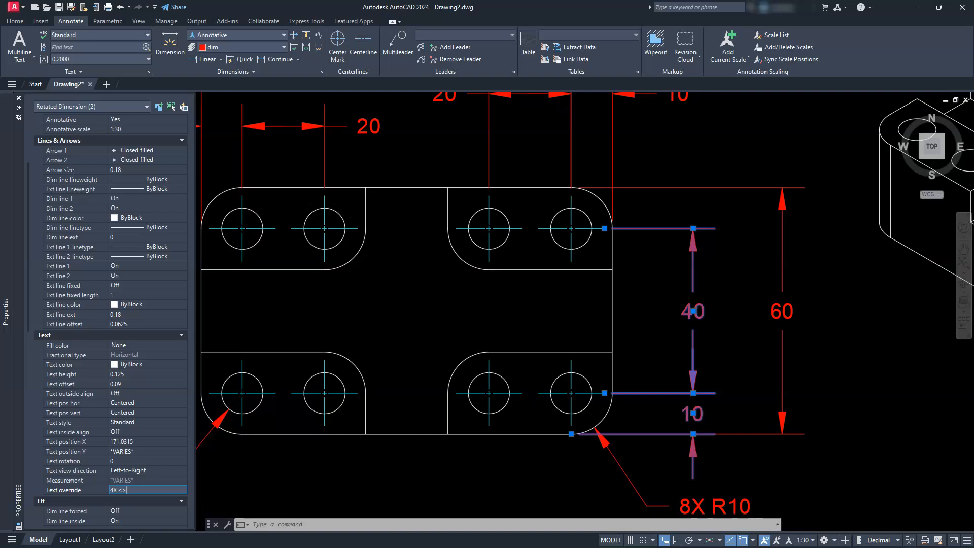
key("Return")
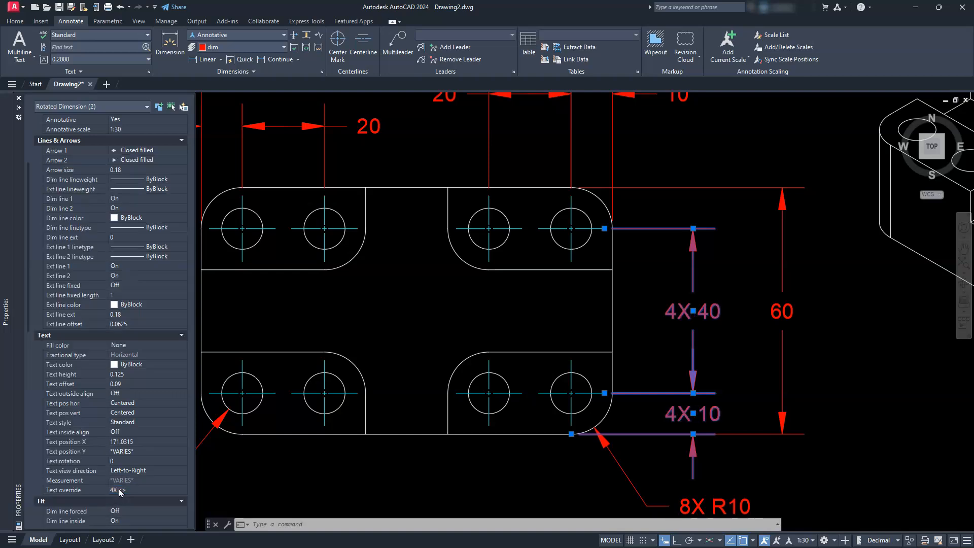
key("Escape")
- Override the text of the four horizontal hole-location dimensions above the top view with "2X <>"
middle_click_drag(554, 230, 702, 404)
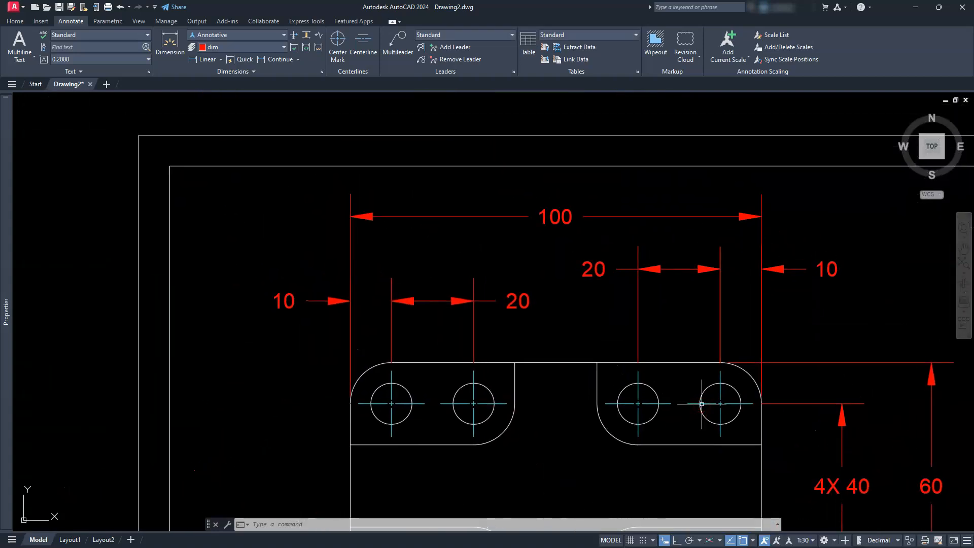
left_click(735, 249)
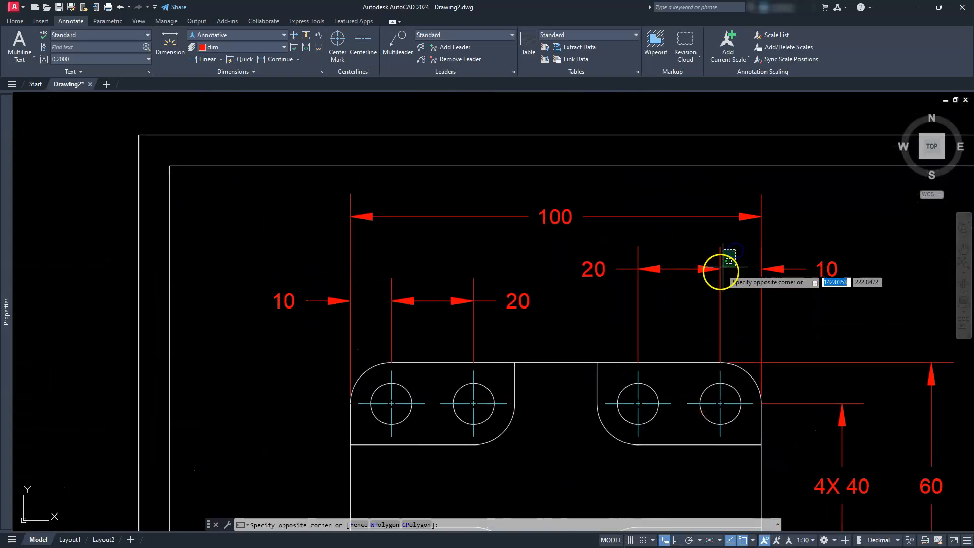
left_click(357, 325)
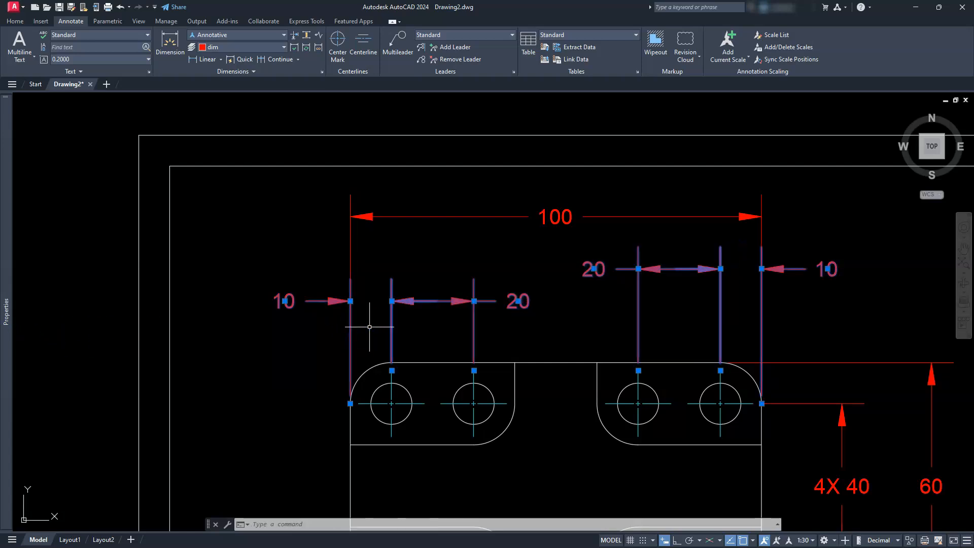
key("ctrl+1")
scroll(126, 454, "down", 5)
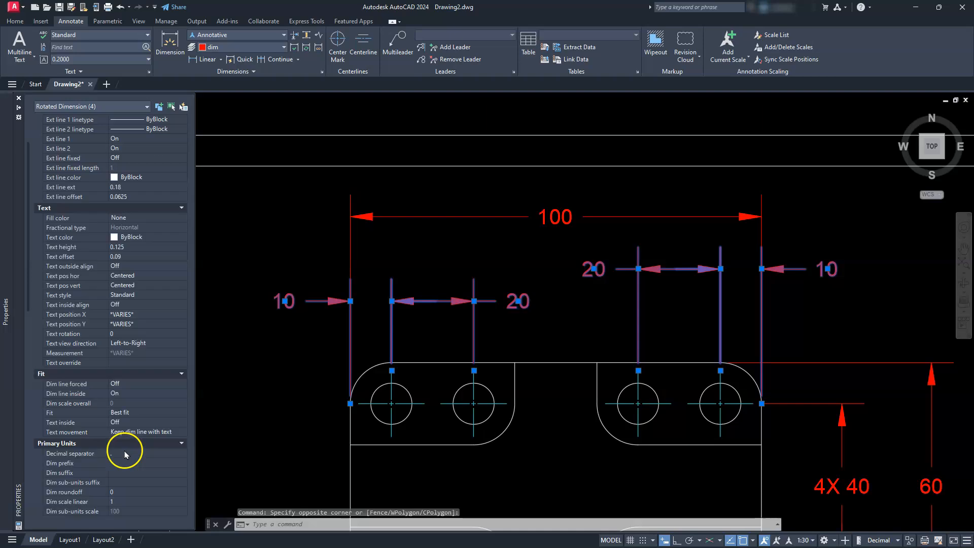
scroll(102, 365, "down", 3)
left_click(138, 305)
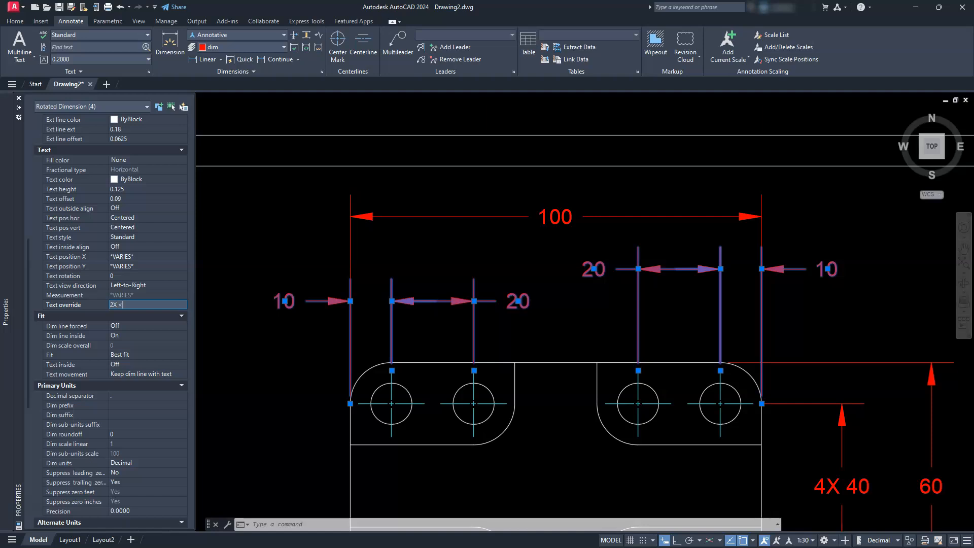
key("Return")
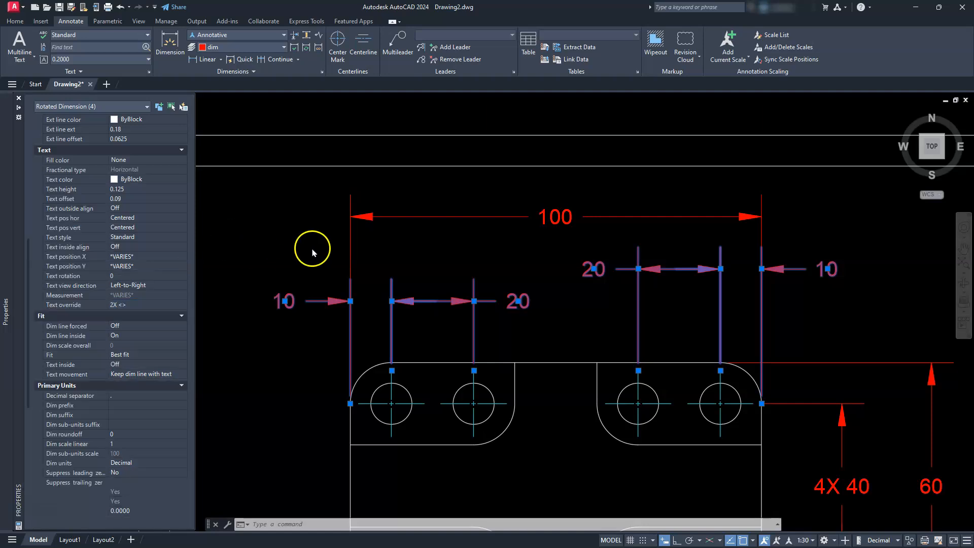
key("Escape")
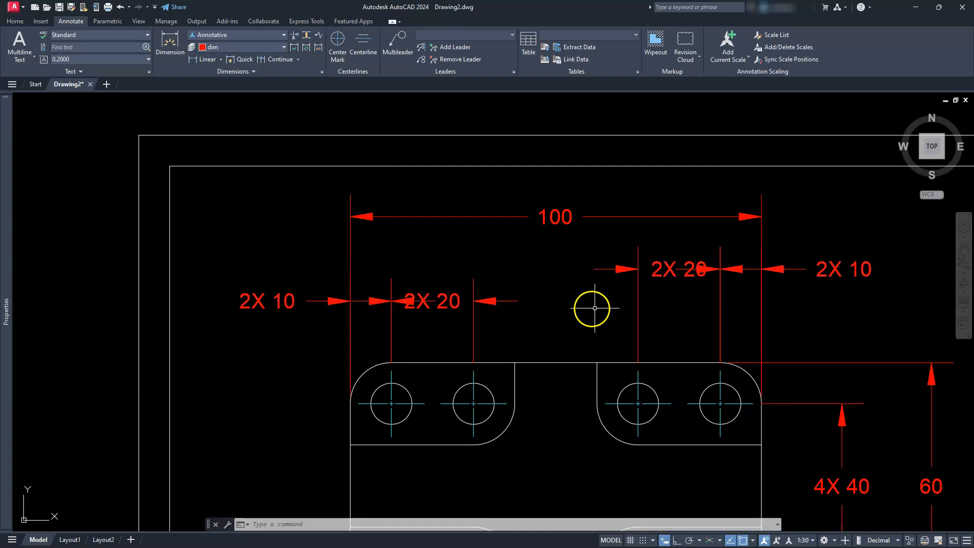
- With Ortho on, move the right-hand hole pair's 2X 20 dimension text horizontally to the left of its extension lines
left_click(663, 266)
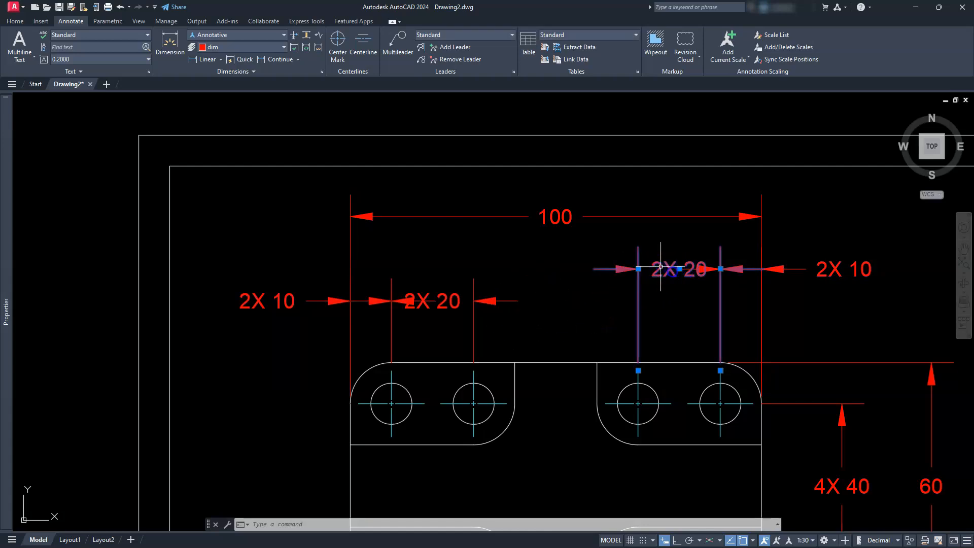
left_click(660, 267)
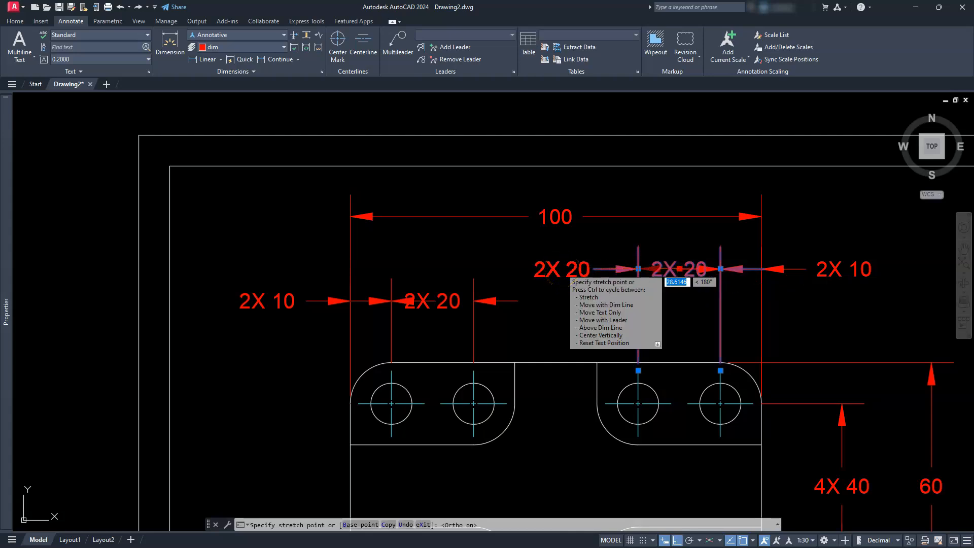
left_click(567, 269)
key("Escape")
- Move the left-hand hole pair's 2X 20 dimension text horizontally to the right of its extension lines
left_click(449, 301)
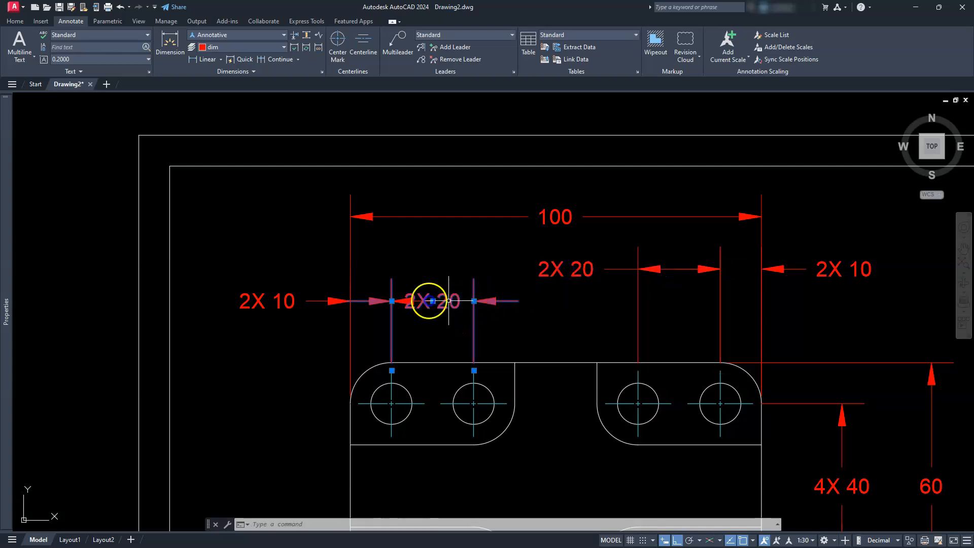
left_click_drag(433, 300, 552, 300)
key("Escape")
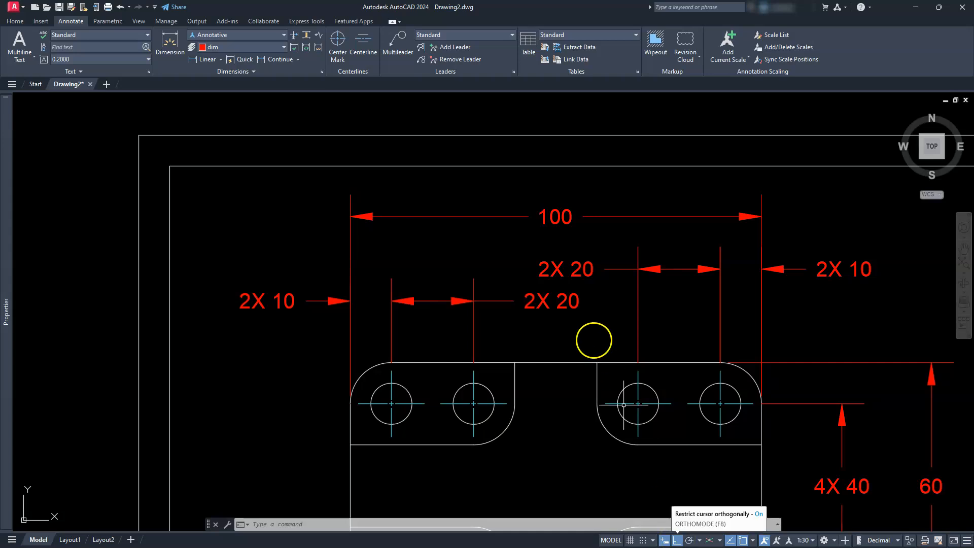
middle_click(588, 331)
middle_click(588, 331)
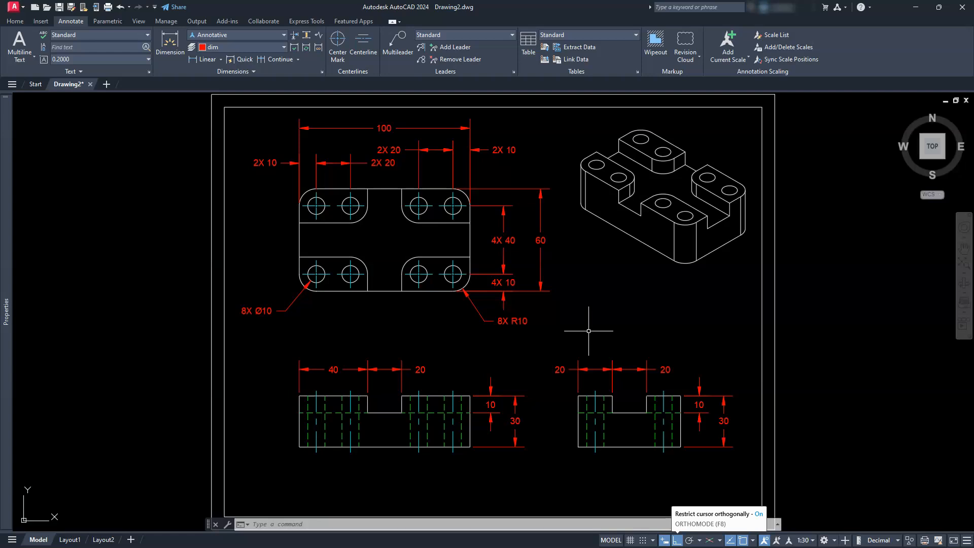
left_click(568, 314)
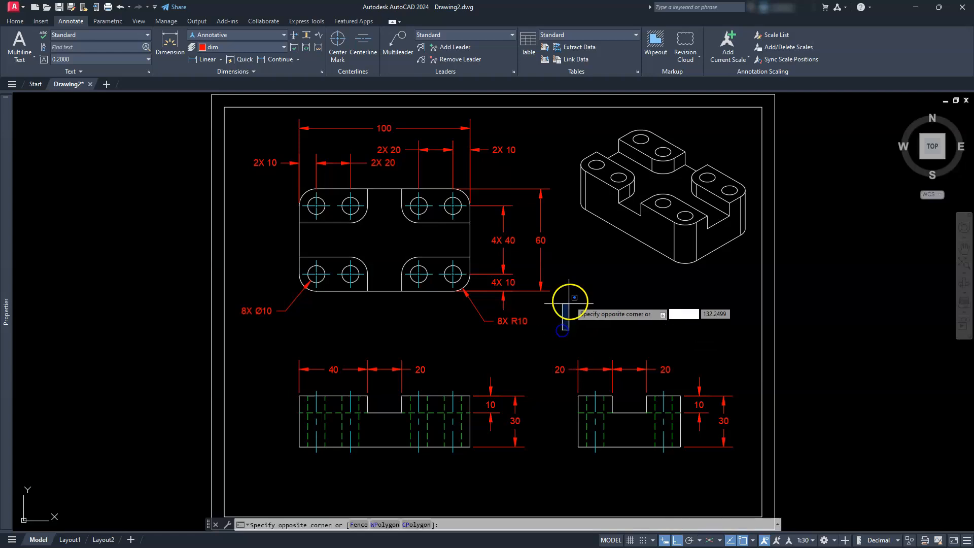